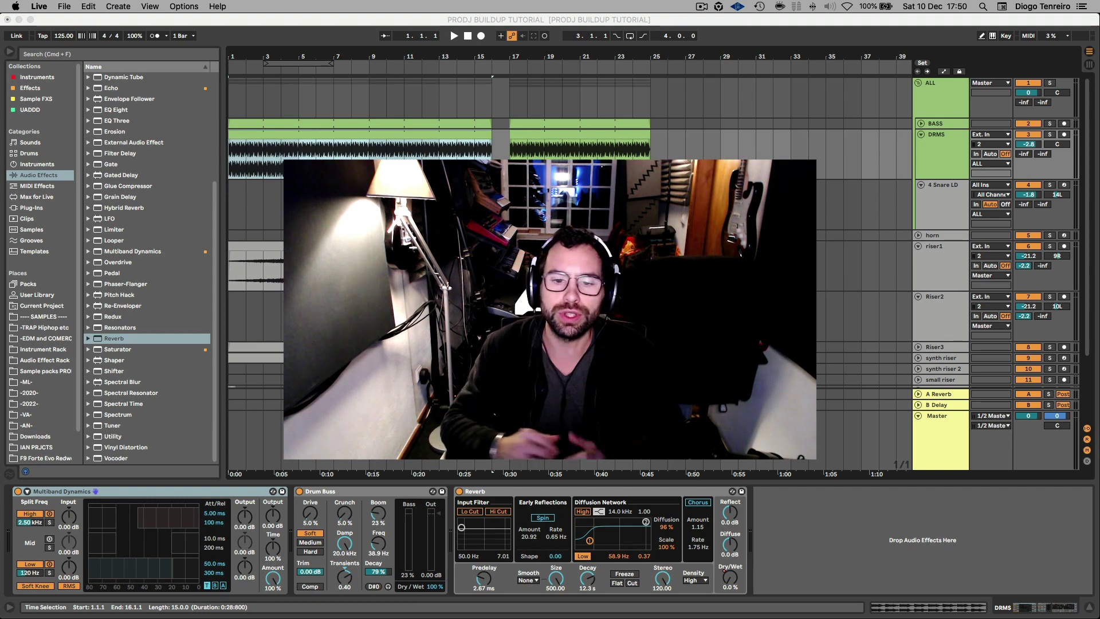
Step: Play the arrangement from bar 1 through the buildup and into the drop, stopping around bar 18
{"action": "left_click", "coordinate": [263, 208]}
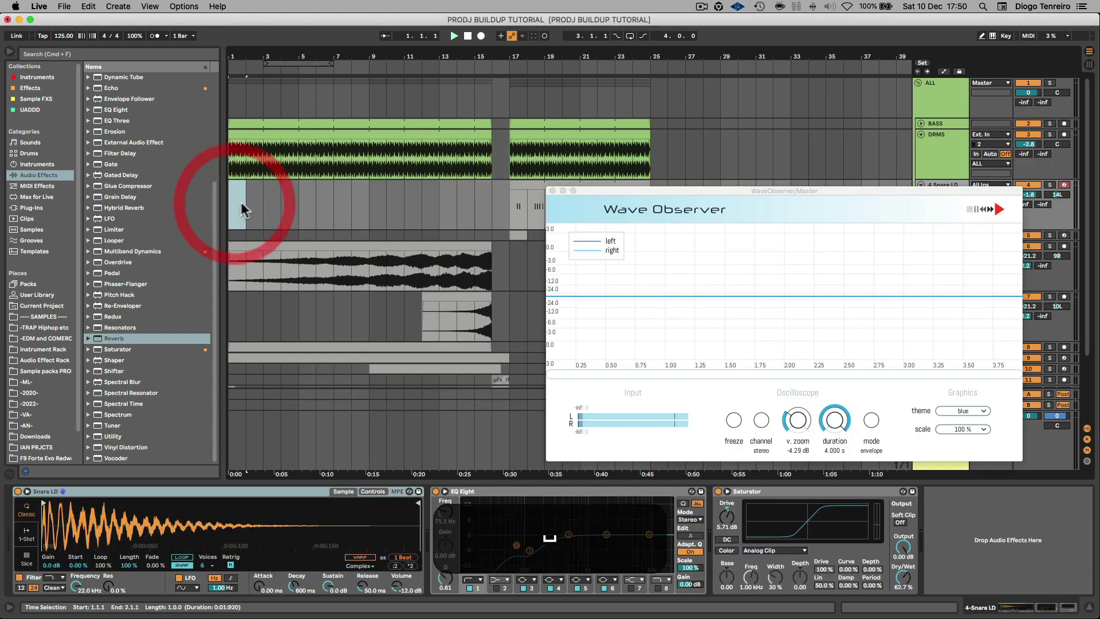
{"action": "key", "text": "space"}
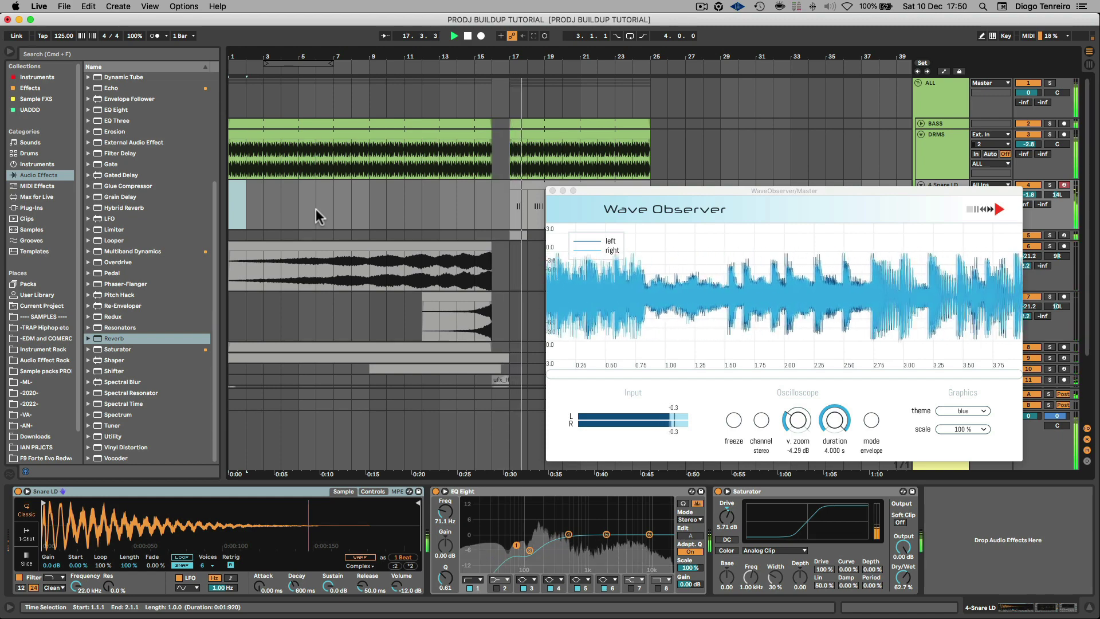
{"action": "left_click", "coordinate": [332, 214]}
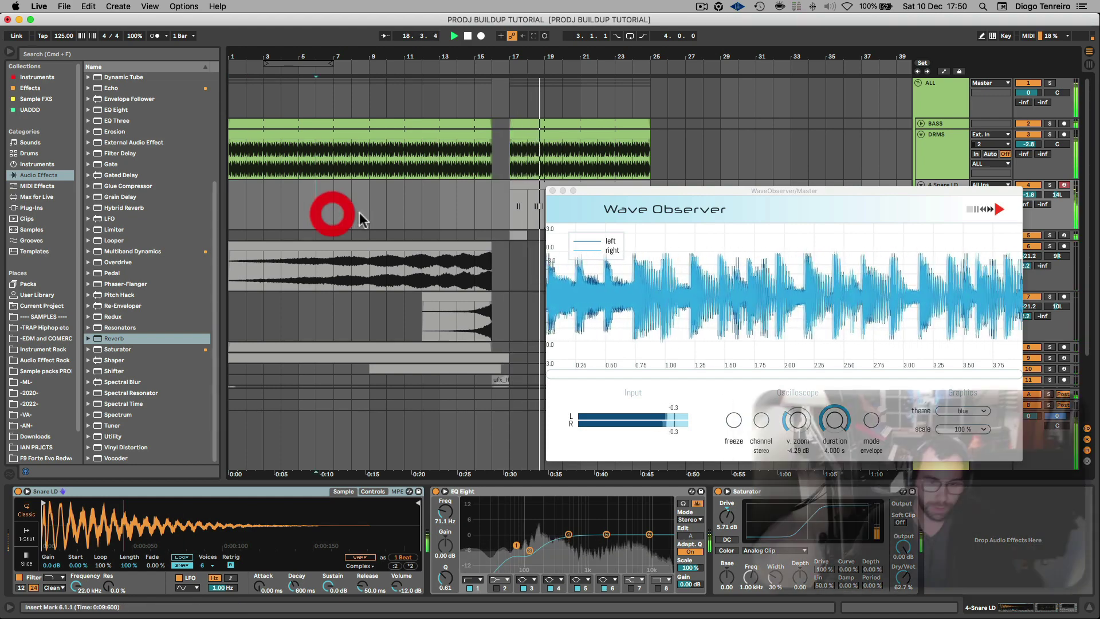
{"action": "left_click", "coordinate": [359, 215]}
{"action": "key", "text": "space"}
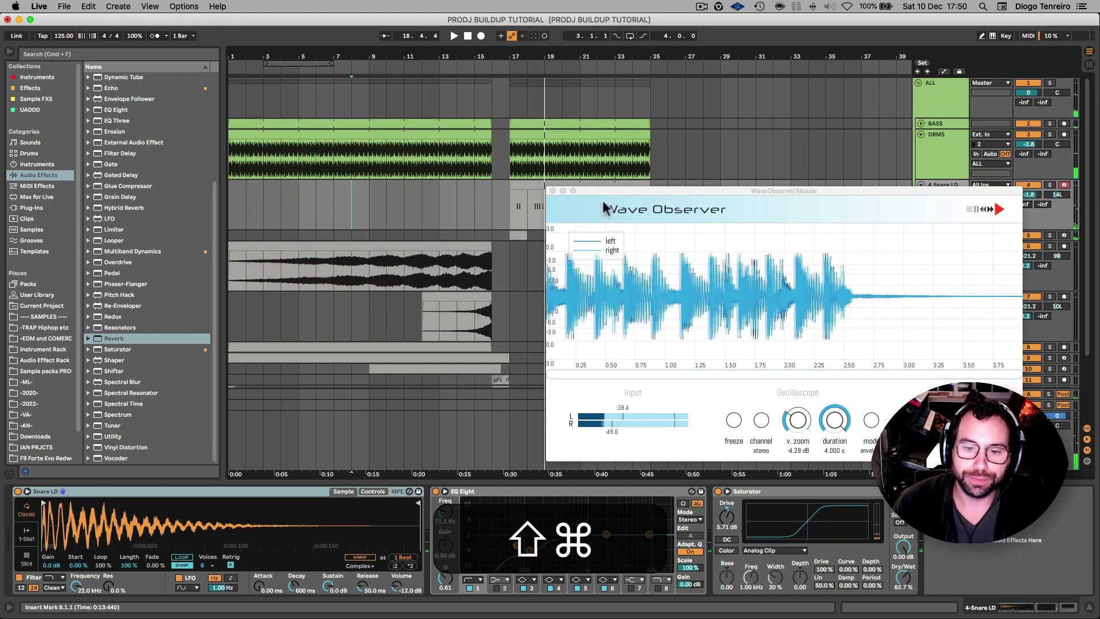
Step: Close the Wave Observer window and rearrange the track view with the ALL group and BASS track unfolded and the 4 Snare LD track folded
{"action": "left_click", "coordinate": [551, 190]}
{"action": "mouse_move", "coordinate": [343, 63]}
{"action": "left_mouse_down"}
{"action": "mouse_move", "coordinate": [342, 46]}
{"action": "mouse_move", "coordinate": [351, 69]}
{"action": "left_mouse_up"}
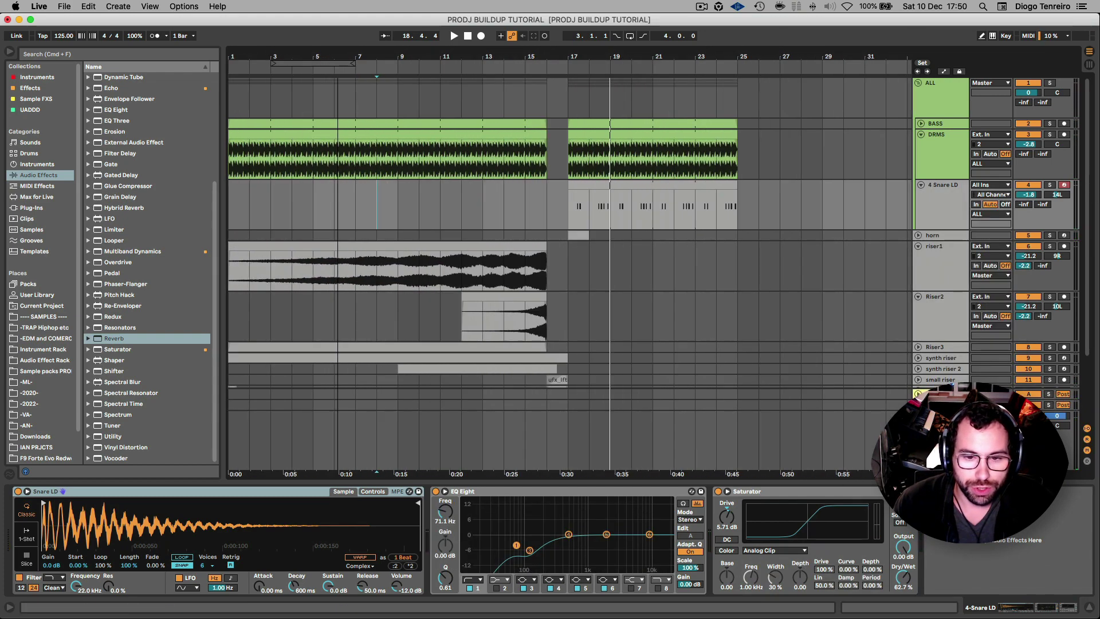
{"action": "left_click", "coordinate": [920, 184]}
{"action": "left_click", "coordinate": [918, 207], "text": "alt"}
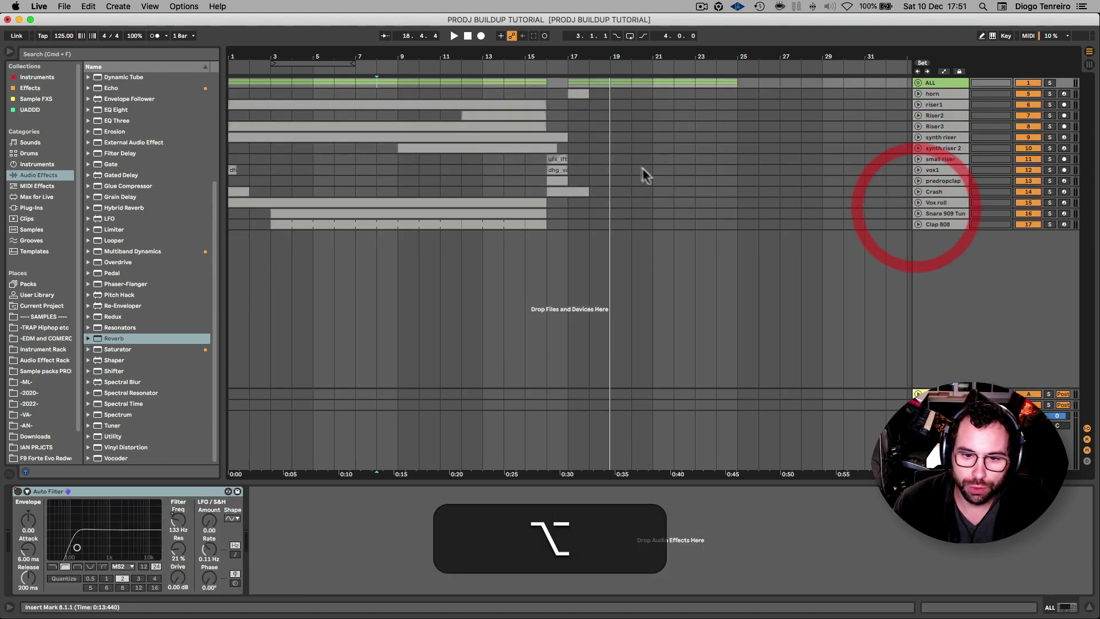
{"action": "mouse_move", "coordinate": [501, 56]}
{"action": "left_mouse_down"}
{"action": "mouse_move", "coordinate": [502, 40]}
{"action": "mouse_move", "coordinate": [501, 64]}
{"action": "left_mouse_up"}
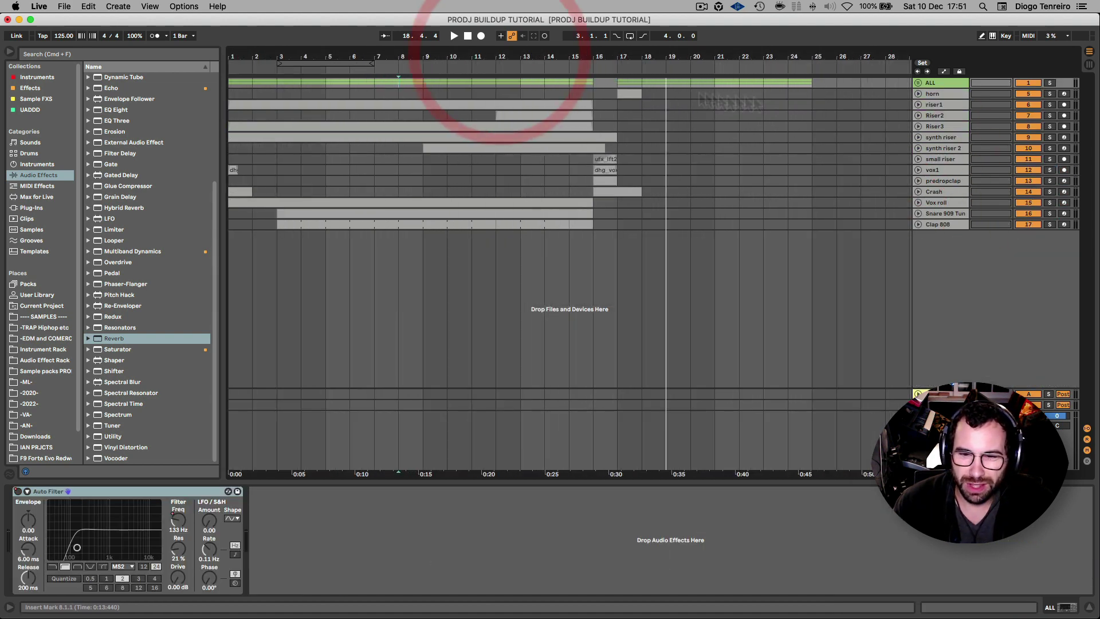
{"action": "left_click", "coordinate": [918, 82]}
{"action": "left_click", "coordinate": [920, 124]}
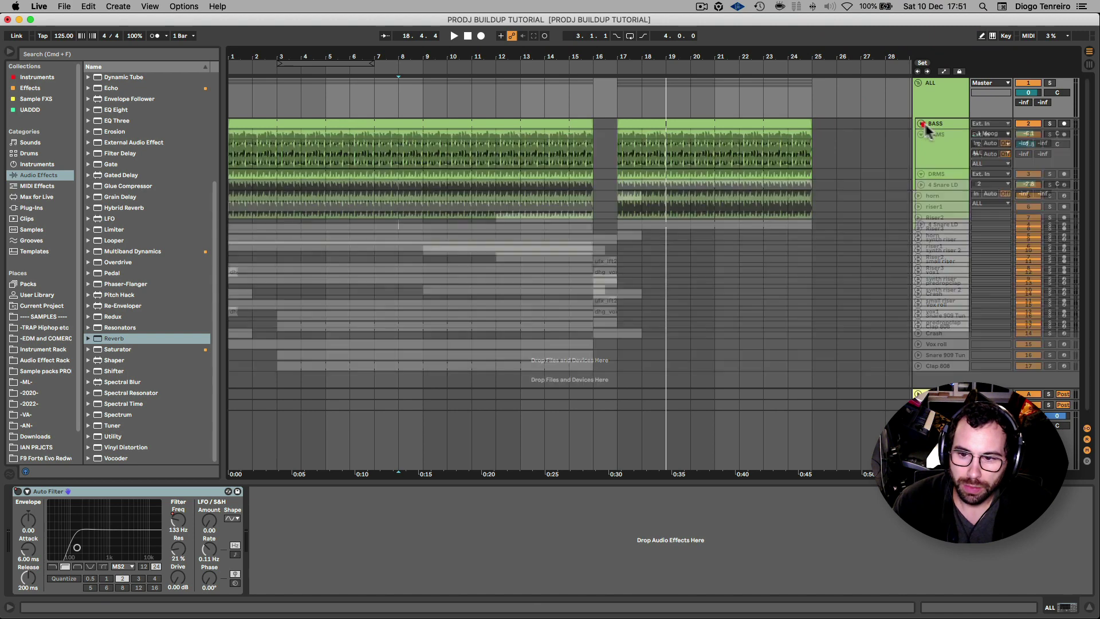
Step: Examine the sidechain Compressor on the BASS track and the device chain on the DRMS track
{"action": "left_click", "coordinate": [678, 122]}
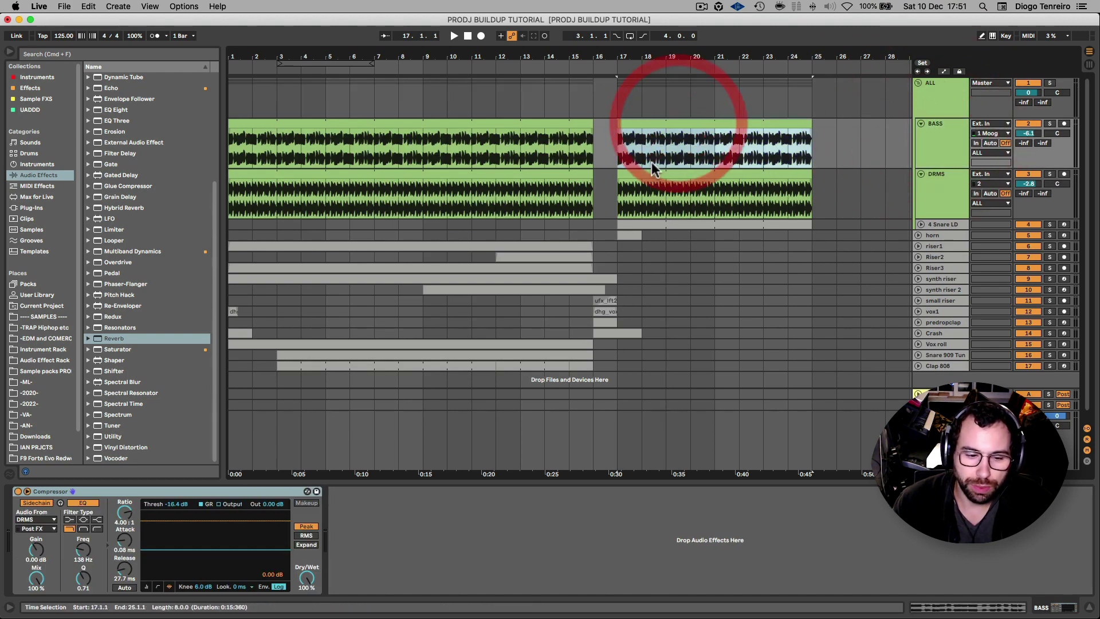
{"action": "left_click", "coordinate": [112, 493]}
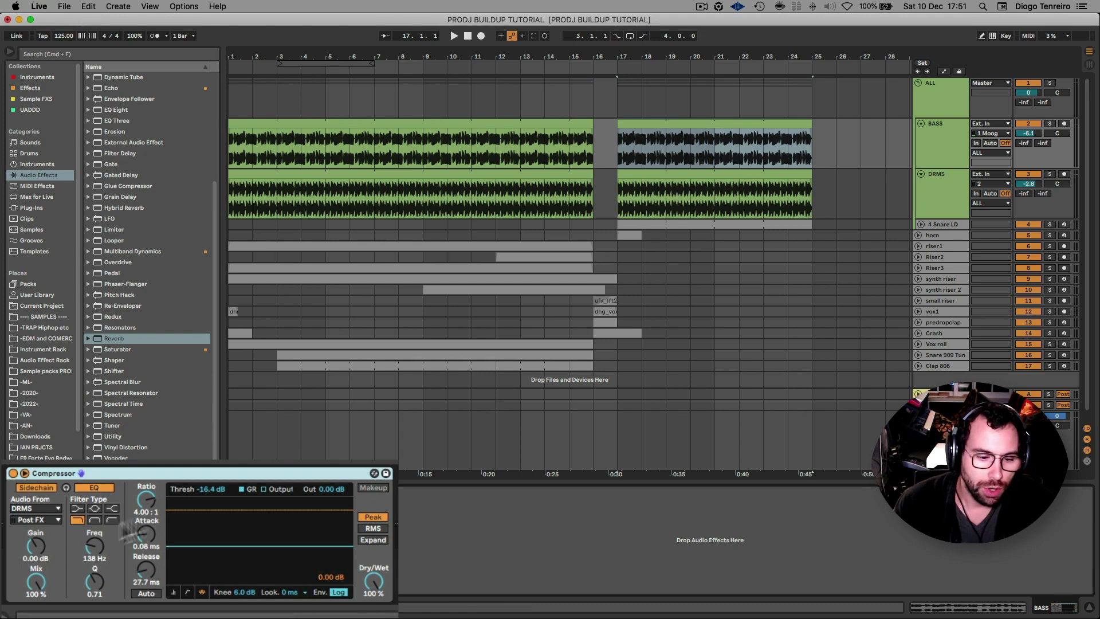
{"action": "left_click", "coordinate": [88, 549]}
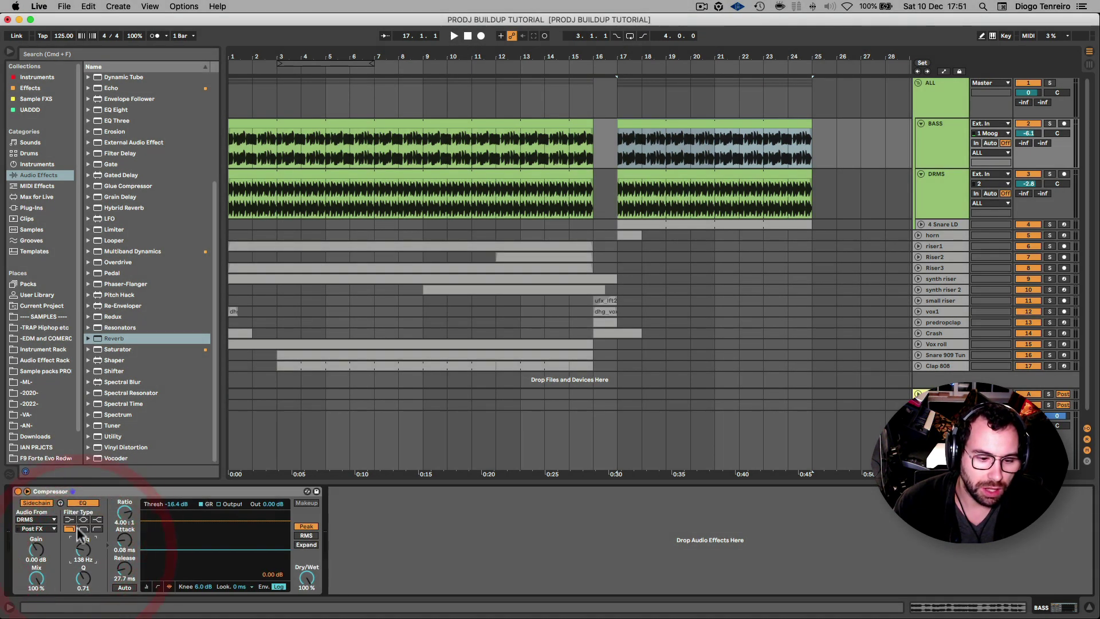
{"action": "left_click", "coordinate": [774, 174]}
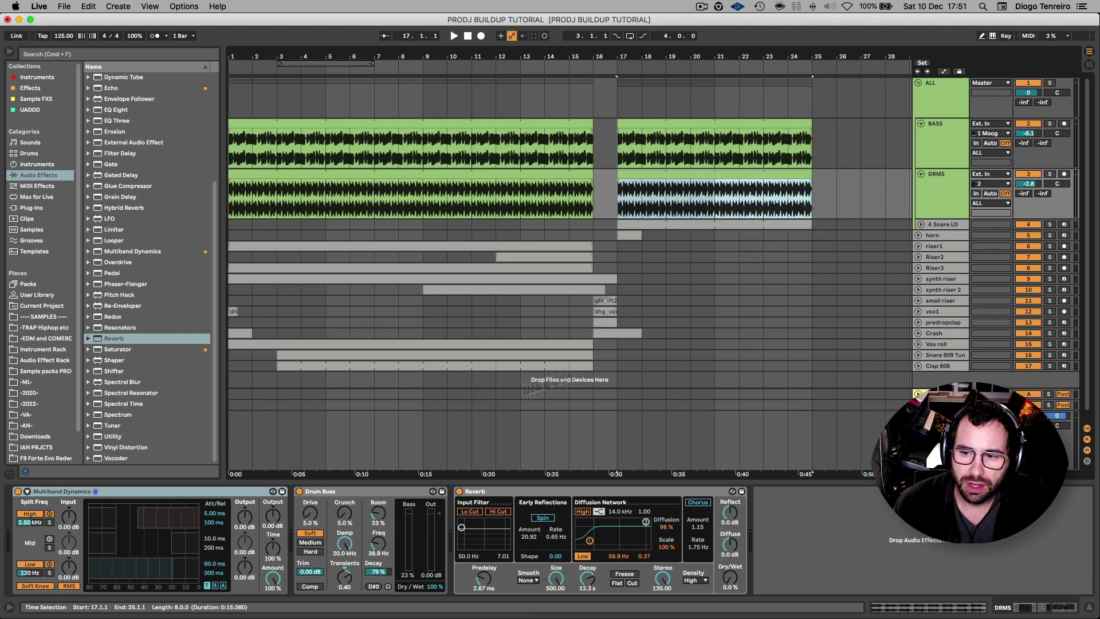
{"action": "left_click", "coordinate": [127, 498]}
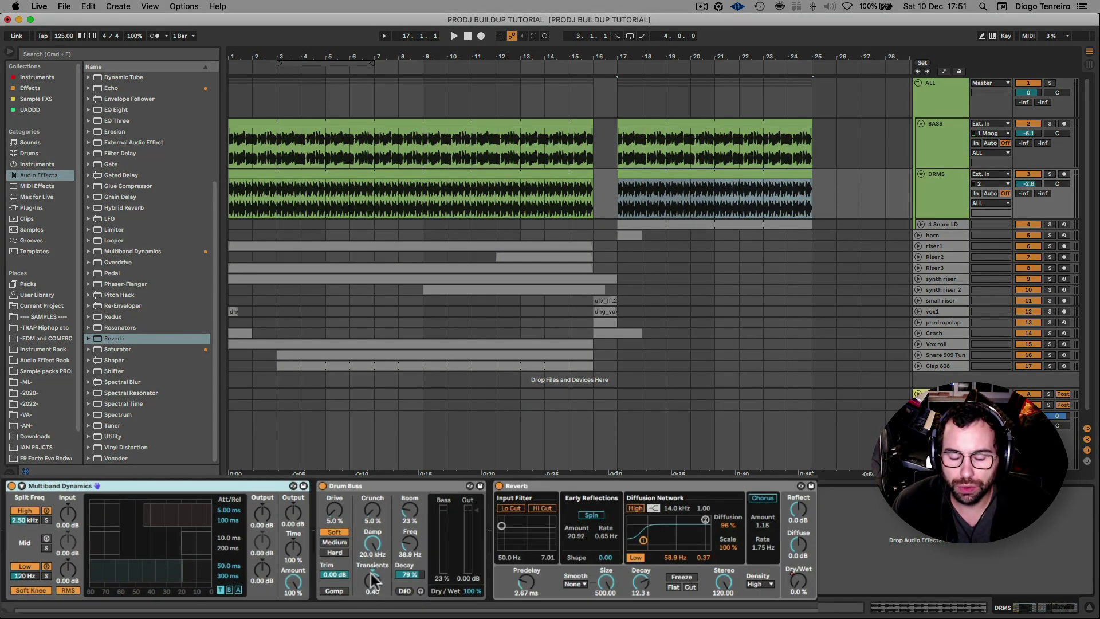
Step: Show the automation lanes in the arrangement and solo the DRMS track
{"action": "left_click", "coordinate": [934, 195]}
{"action": "key", "text": "a"}
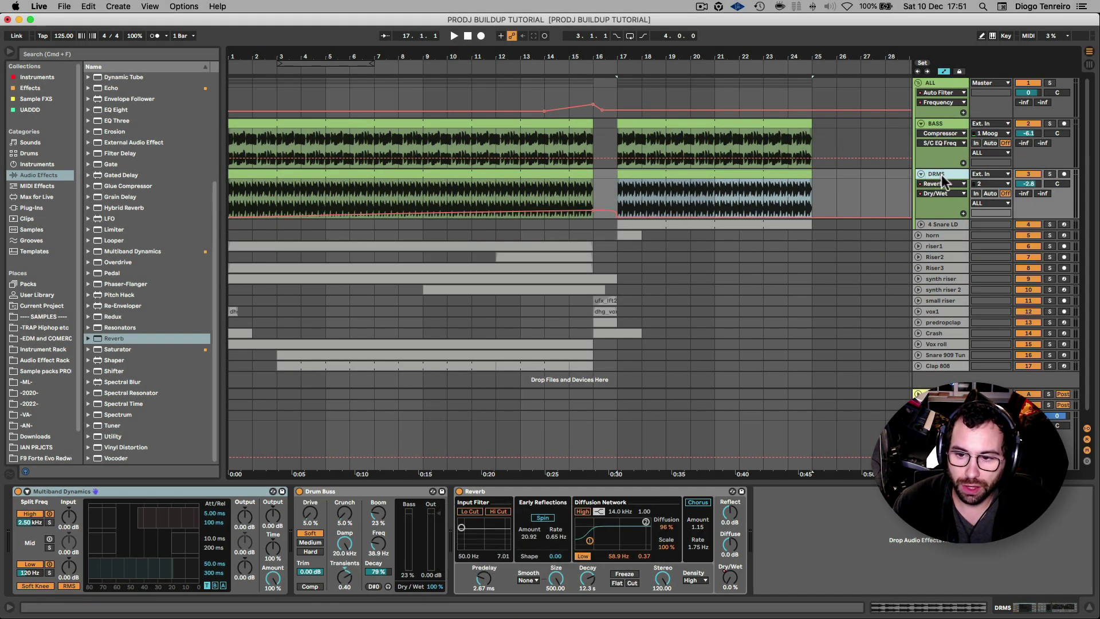
{"action": "left_click", "coordinate": [940, 175]}
{"action": "left_click", "coordinate": [560, 491]}
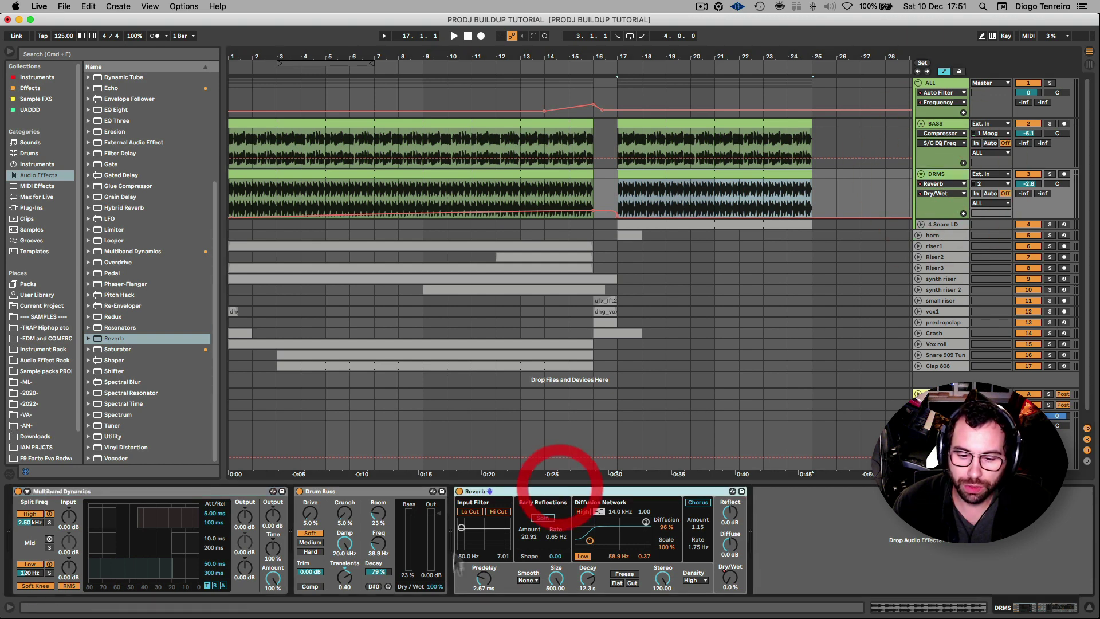
{"action": "left_click", "coordinate": [958, 174]}
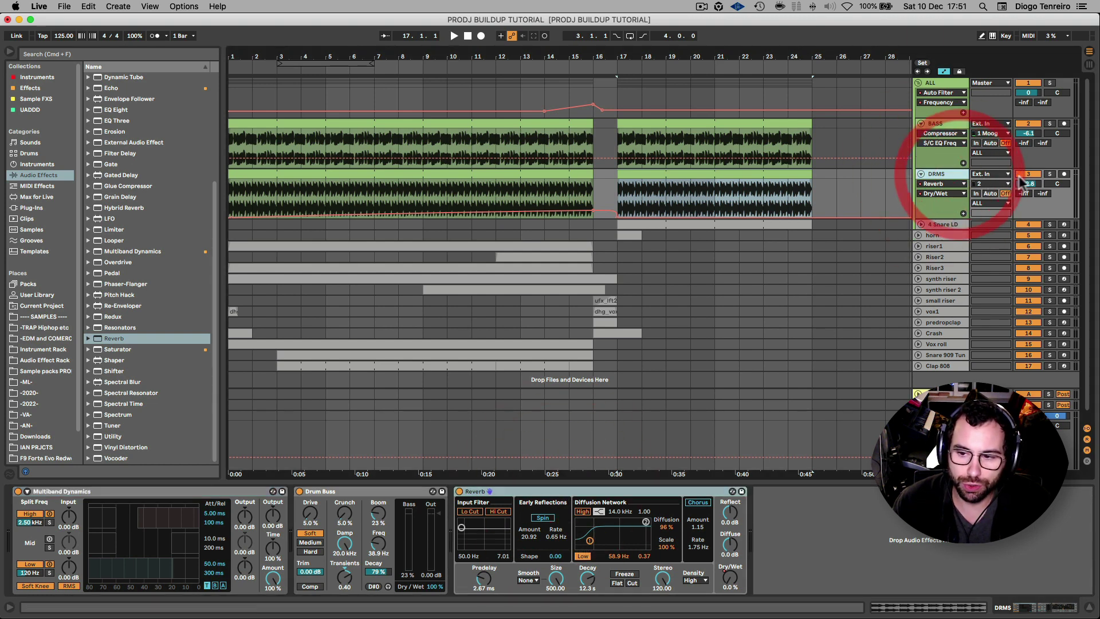
{"action": "left_click", "coordinate": [1049, 174]}
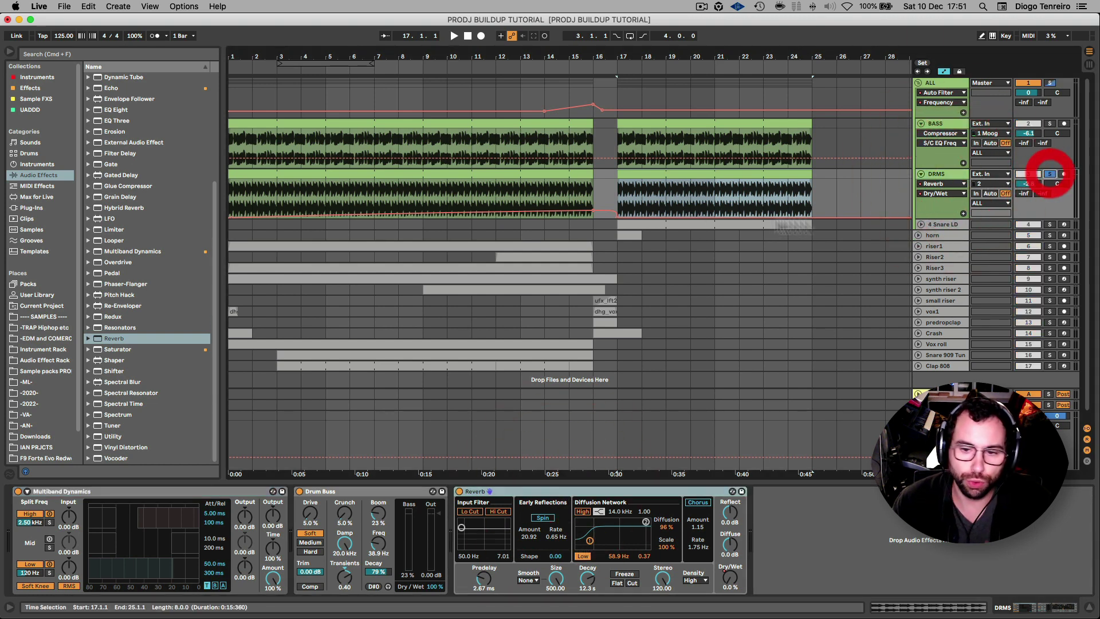
Step: Display the DRMS Reverb's Dry/Wet automation and redraw it as a gradual rise to about 12% at bar 16
{"action": "left_click", "coordinate": [338, 204]}
{"action": "right_click", "coordinate": [729, 578]}
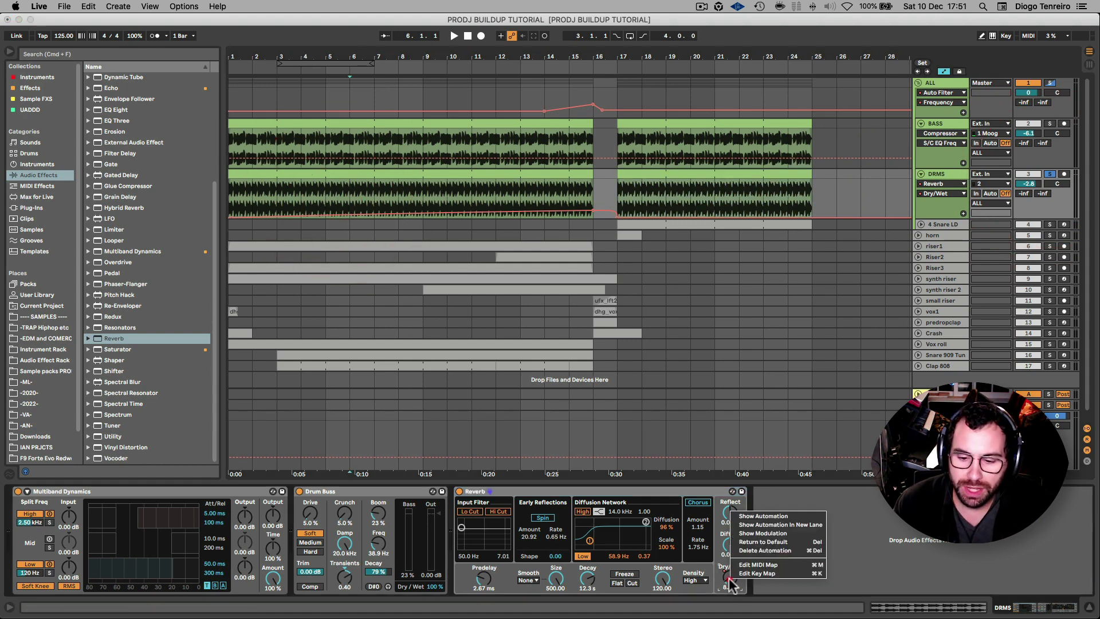
{"action": "left_click", "coordinate": [751, 515]}
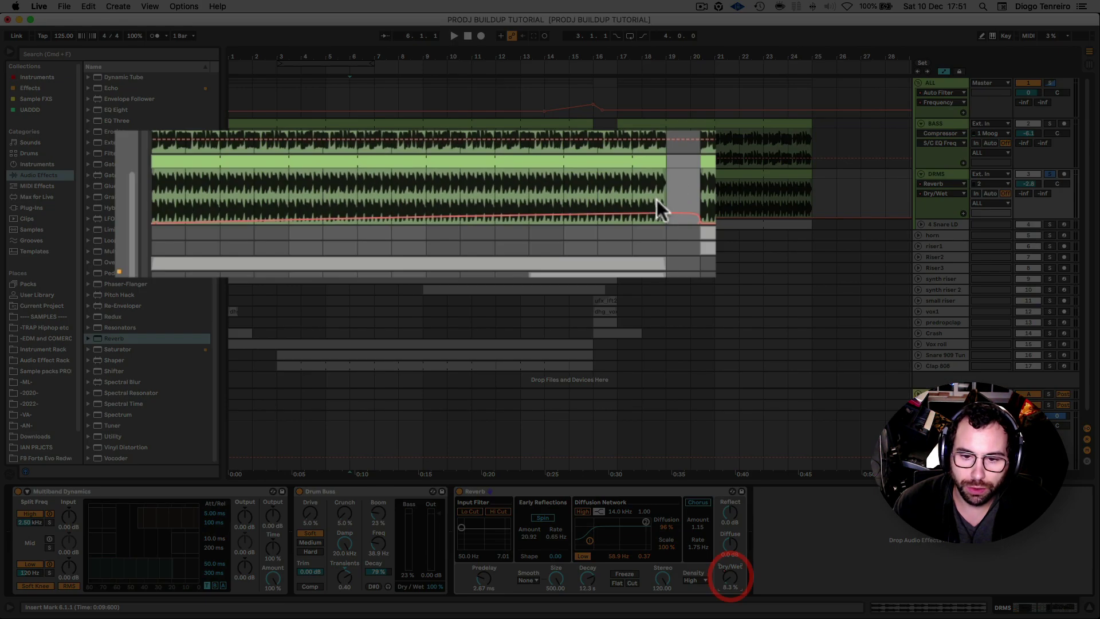
{"action": "left_click", "coordinate": [663, 210]}
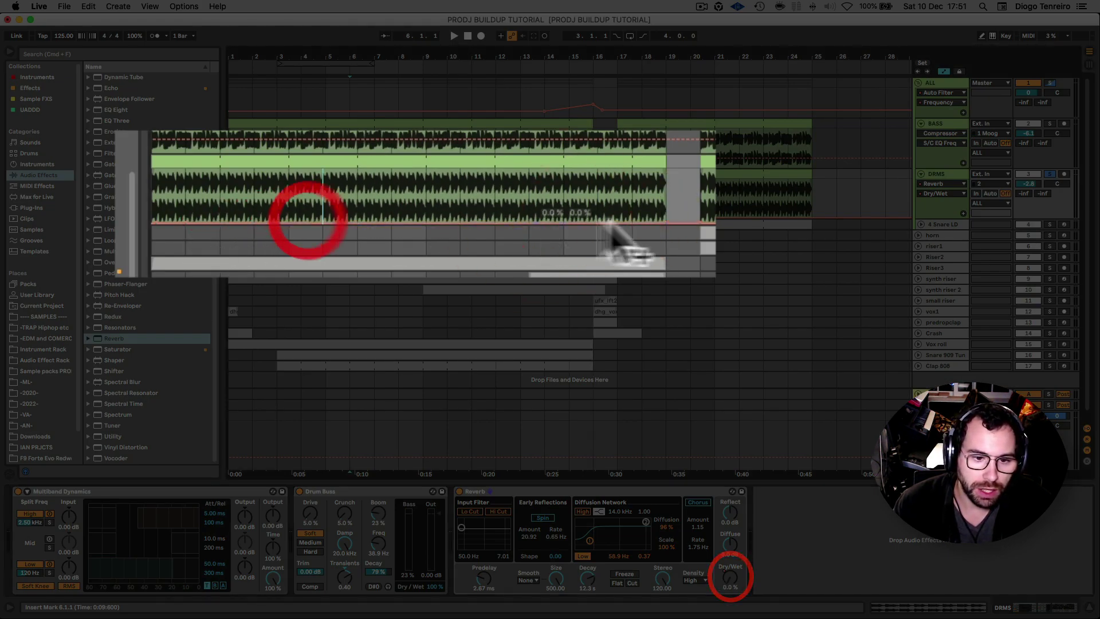
{"action": "left_click", "coordinate": [663, 221]}
{"action": "left_click_drag", "start_coordinate": [664, 222], "coordinate": [666, 217]}
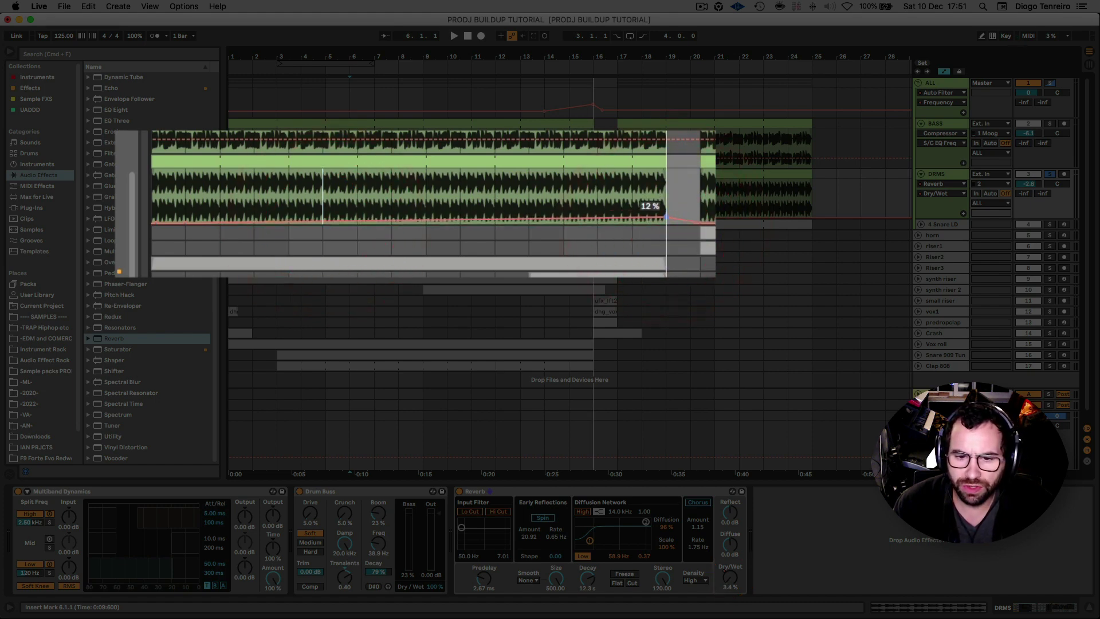
Step: Play the soloed drums from several points in the buildup, including bars 1 and 13, to hear the reverb ramp
{"action": "left_click", "coordinate": [318, 192]}
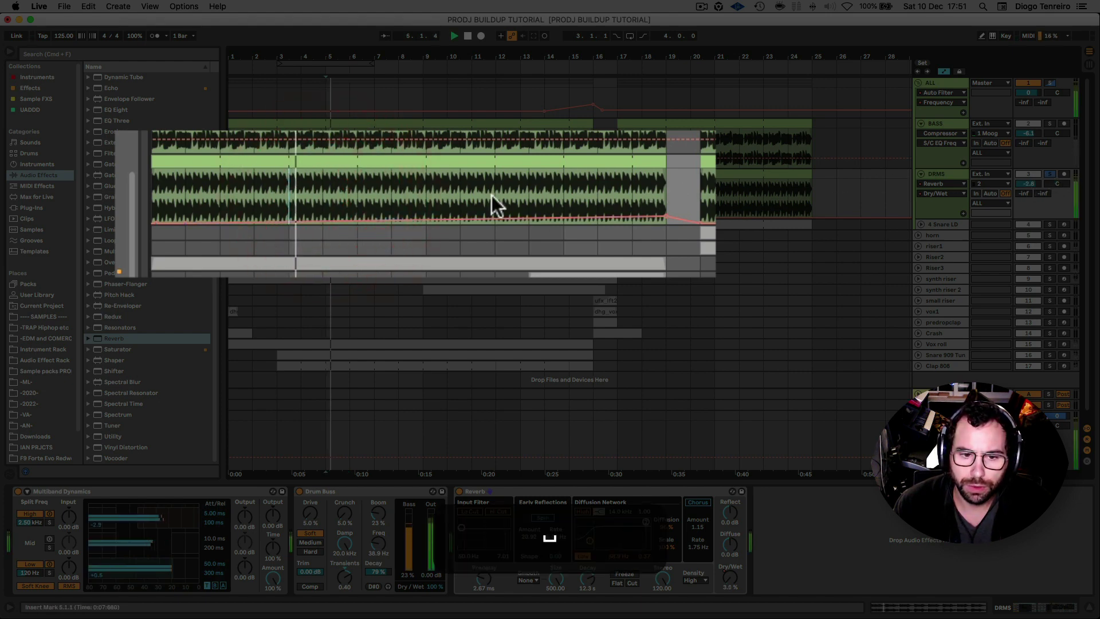
{"action": "left_click", "coordinate": [165, 164]}
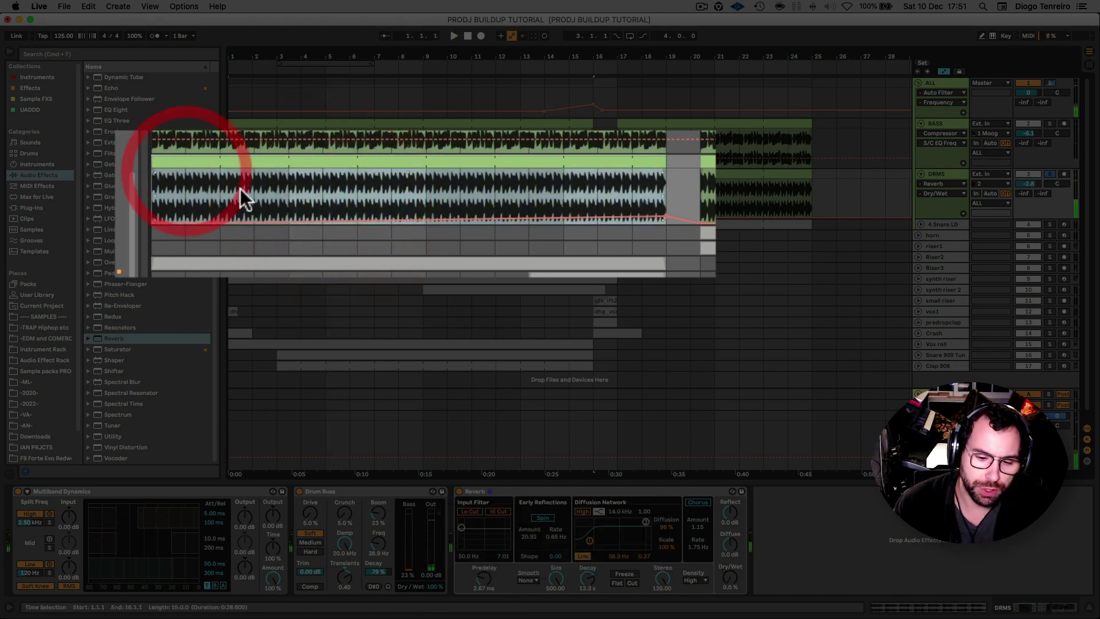
{"action": "key", "text": "space"}
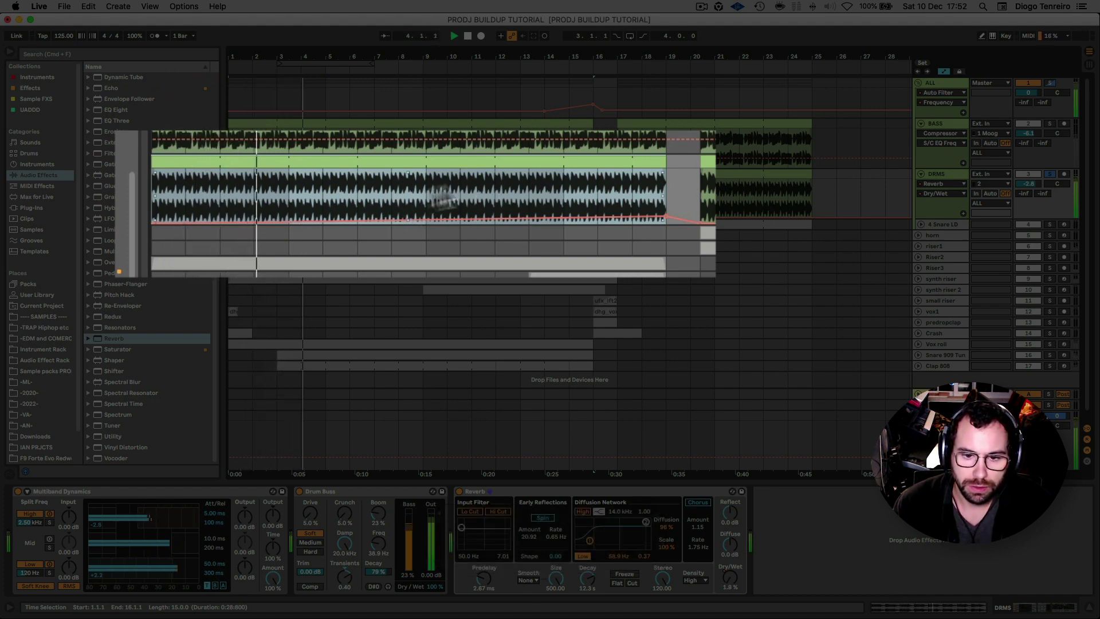
{"action": "key", "text": "space"}
{"action": "left_click", "coordinate": [563, 198]}
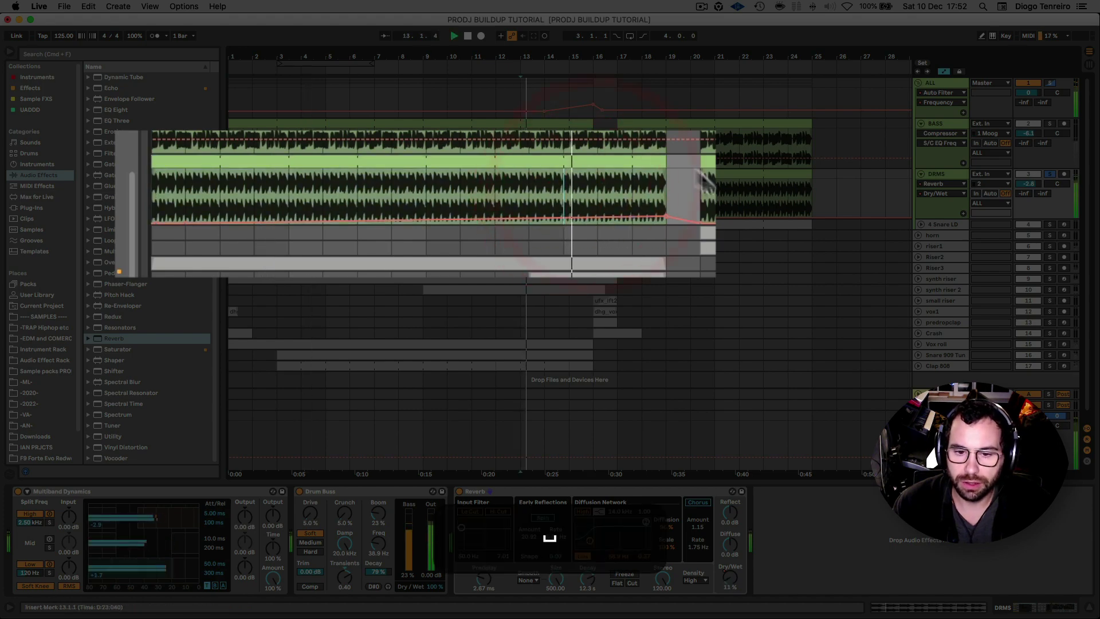
{"action": "key", "text": "space"}
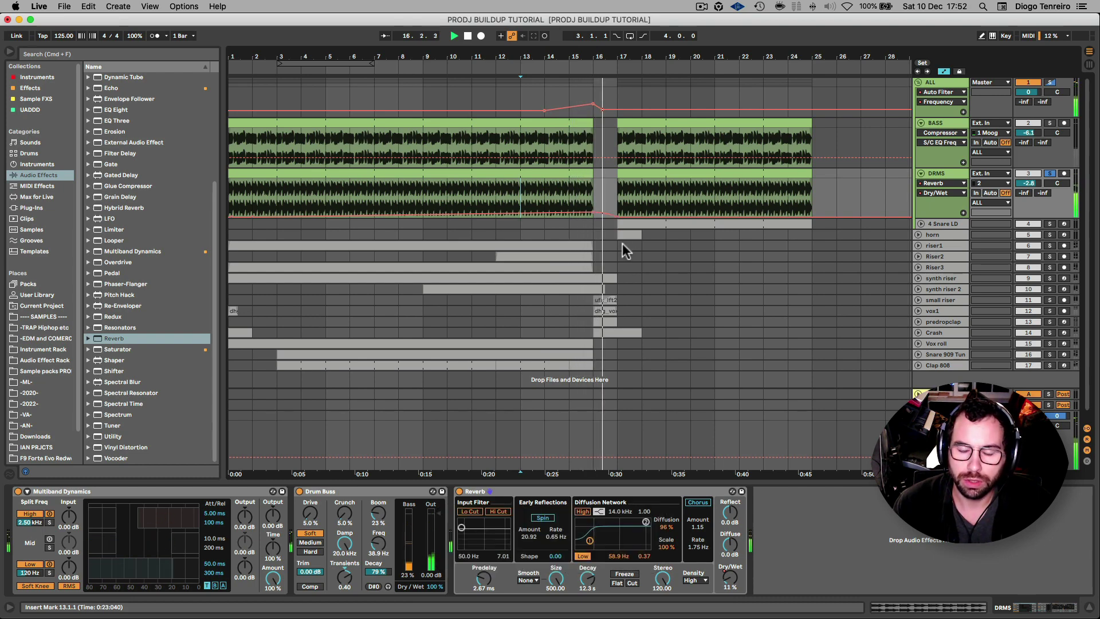
Step: Review the DRMS track's Reverb settings and display the Predelay parameter's automation
{"action": "scroll", "coordinate": [630, 381], "scroll_direction": "down", "scroll_amount": 1}
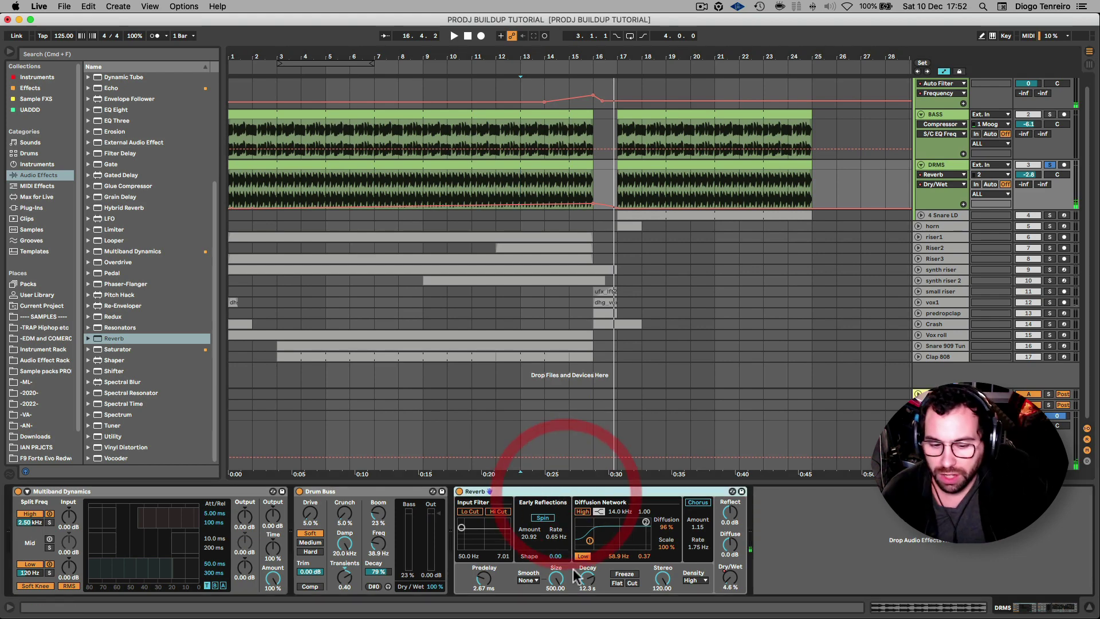
{"action": "left_click", "coordinate": [484, 578]}
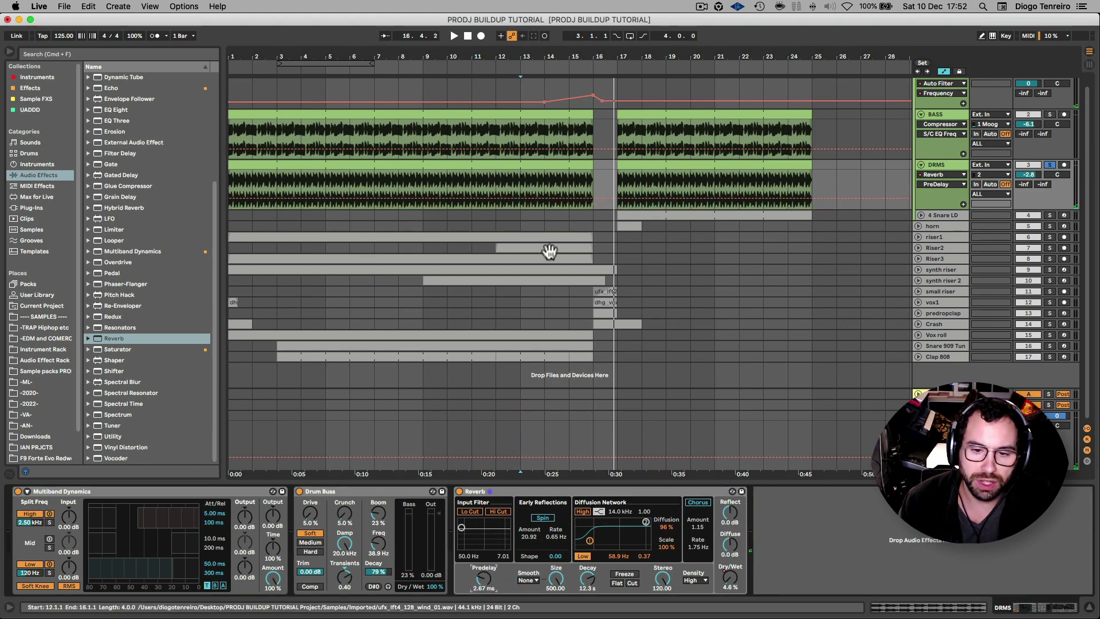
{"action": "scroll", "coordinate": [650, 106], "scroll_direction": "right", "scroll_amount": 3}
{"action": "scroll", "coordinate": [622, 106], "scroll_direction": "left", "scroll_amount": 3}
{"action": "scroll", "coordinate": [578, 116], "scroll_direction": "up", "scroll_amount": 1}
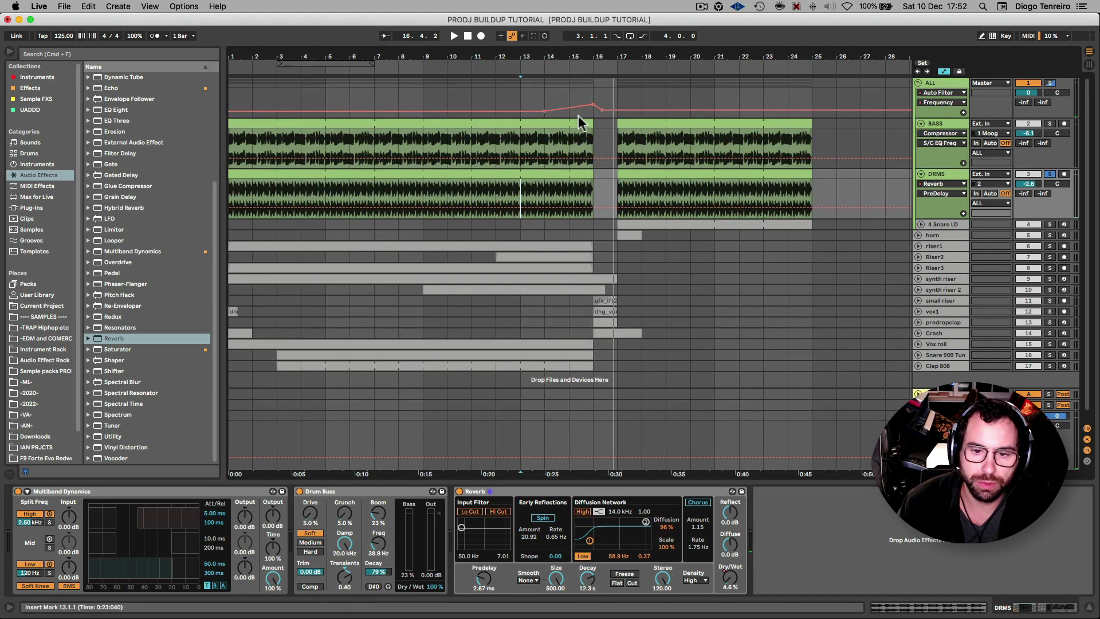
Step: Select the ALL group from bar 1 and examine its Auto Filter's Freq parameter
{"action": "left_click", "coordinate": [953, 83]}
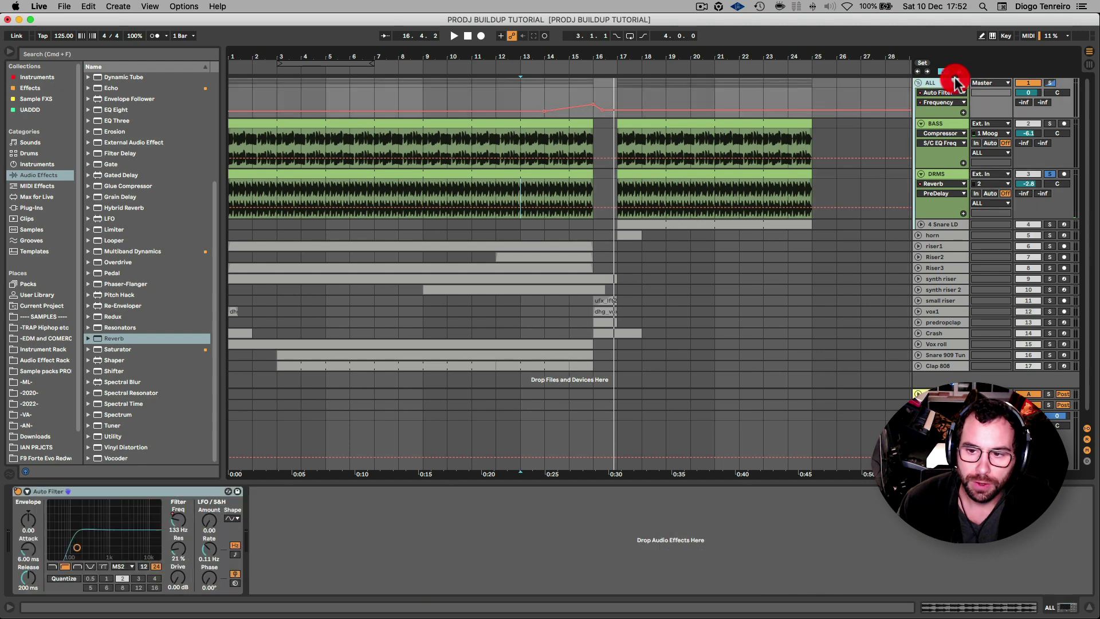
{"action": "left_click", "coordinate": [933, 175]}
{"action": "left_click", "coordinate": [945, 84]}
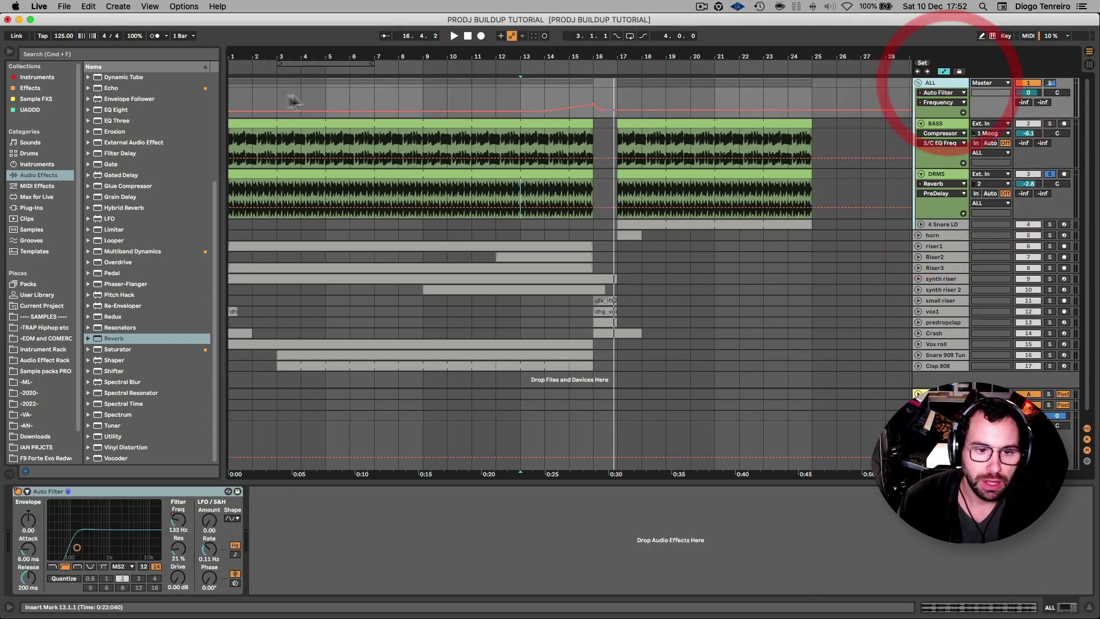
{"action": "left_click", "coordinate": [240, 96]}
{"action": "left_click", "coordinate": [166, 441]}
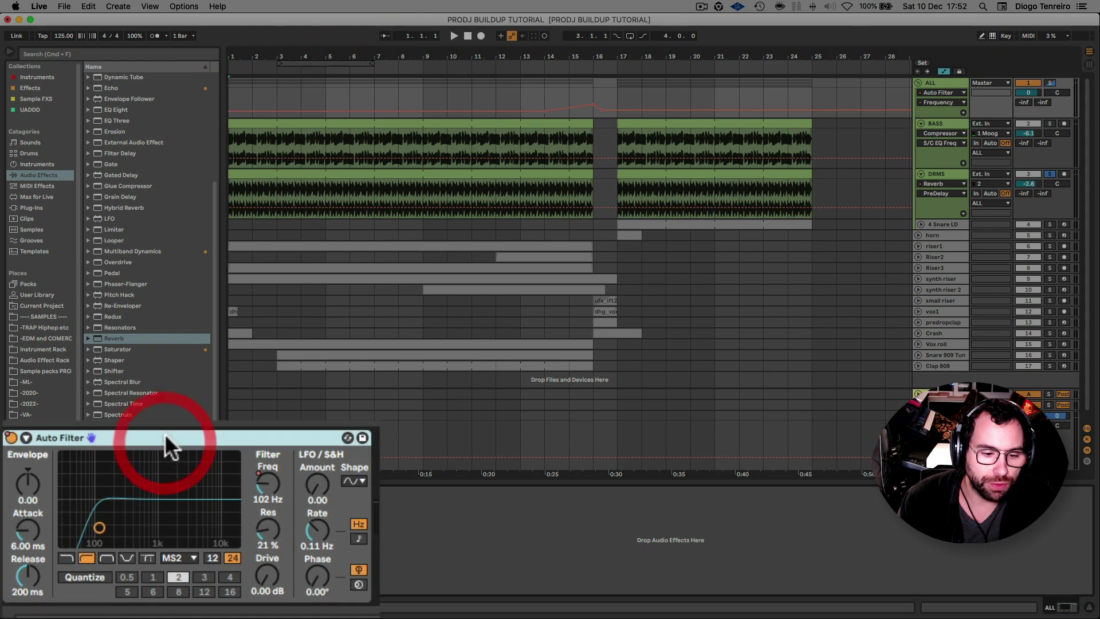
{"action": "left_click", "coordinate": [269, 483]}
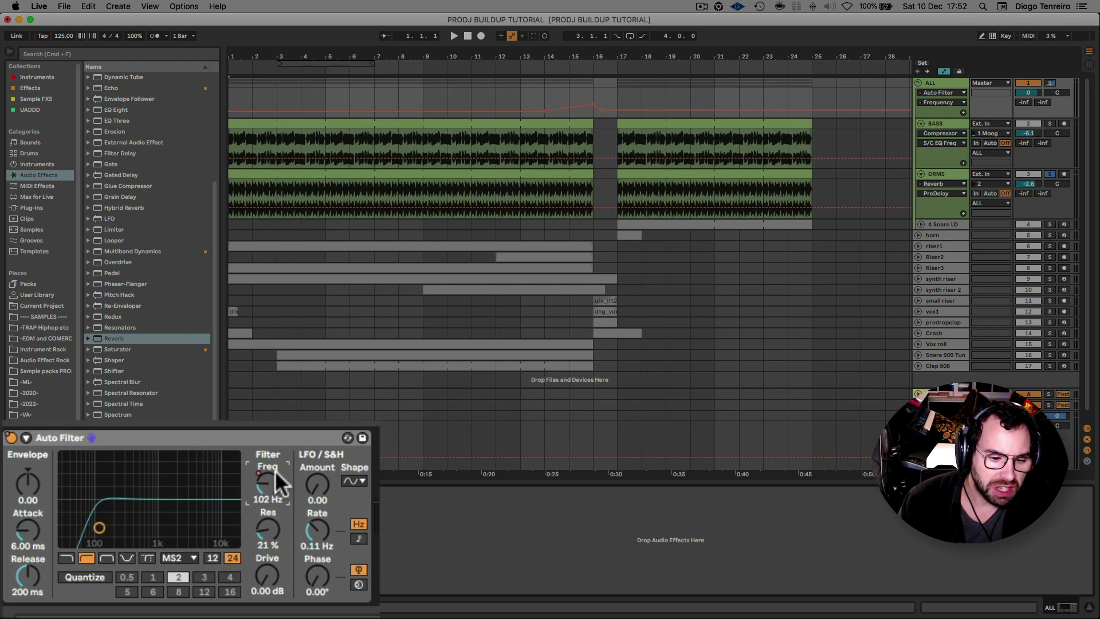
Step: Solo the ALL group and play it briefly from bar 1
{"action": "left_click_drag", "start_coordinate": [227, 87], "coordinate": [232, 89]}
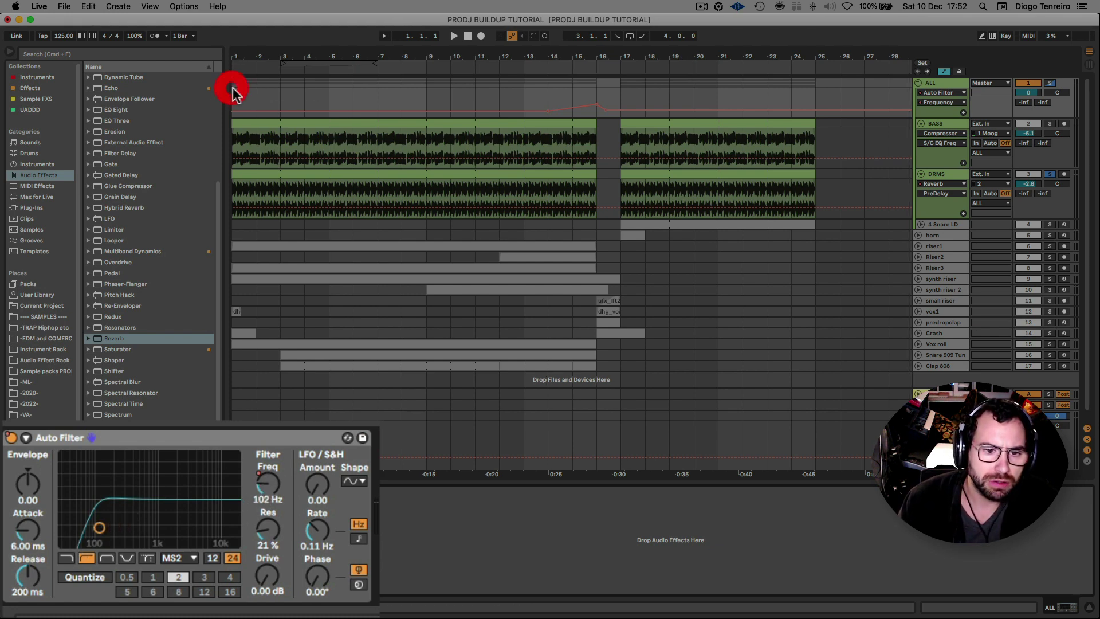
{"action": "left_click", "coordinate": [1050, 83]}
{"action": "key", "text": "space"}
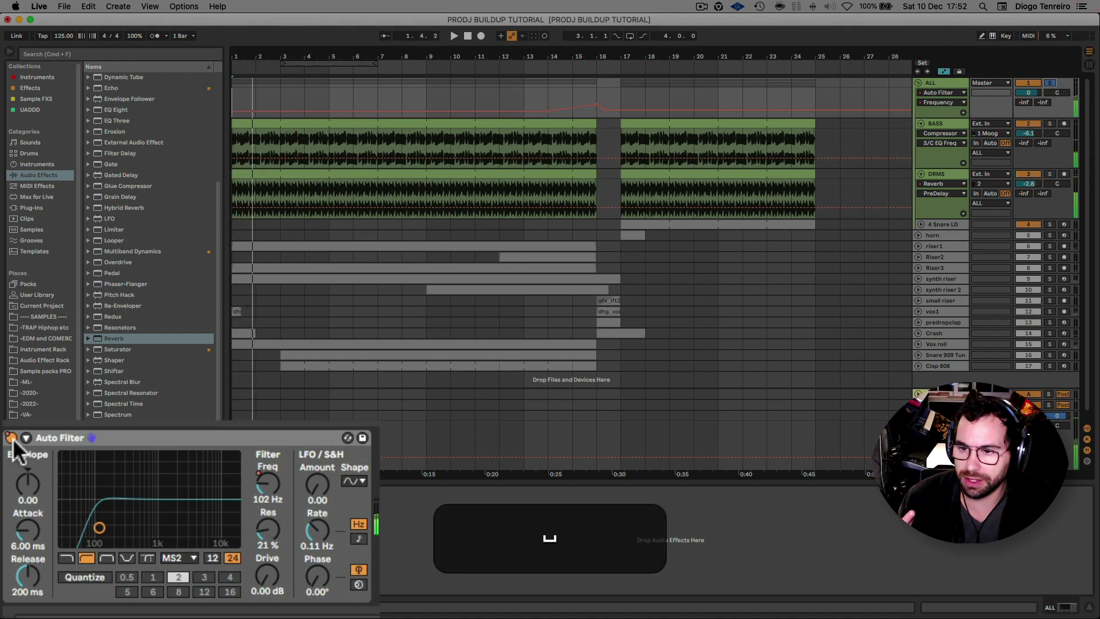
Step: Play the ALL group from bar 1 with its Auto Filter switched off for comparison, and restore the overridden automation
{"action": "key", "text": "space"}
{"action": "key", "text": "space"}
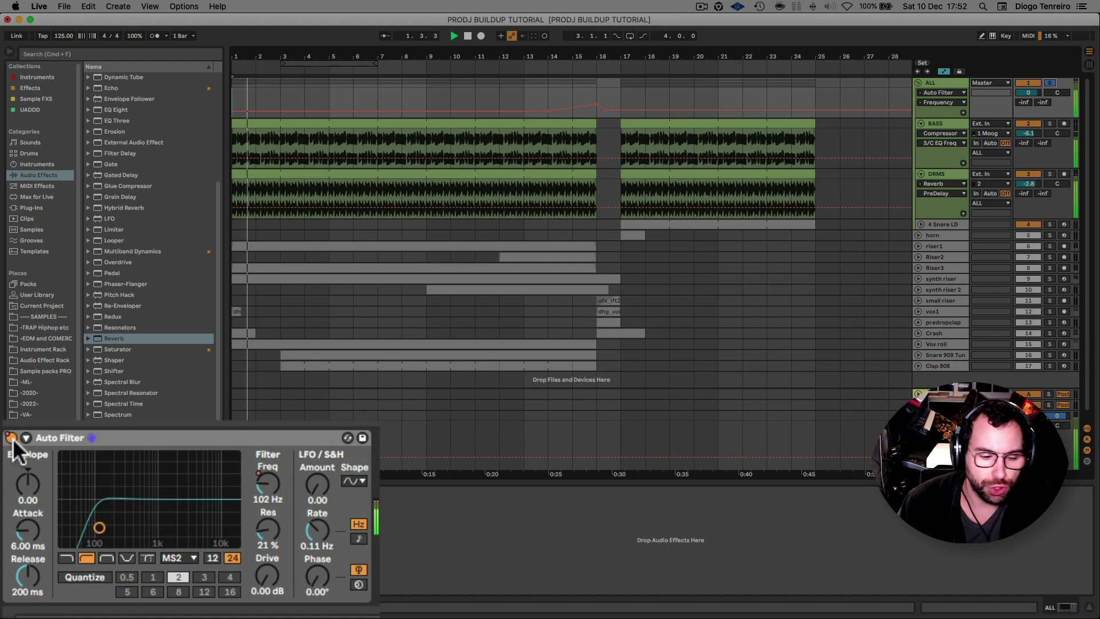
{"action": "left_click", "coordinate": [11, 438]}
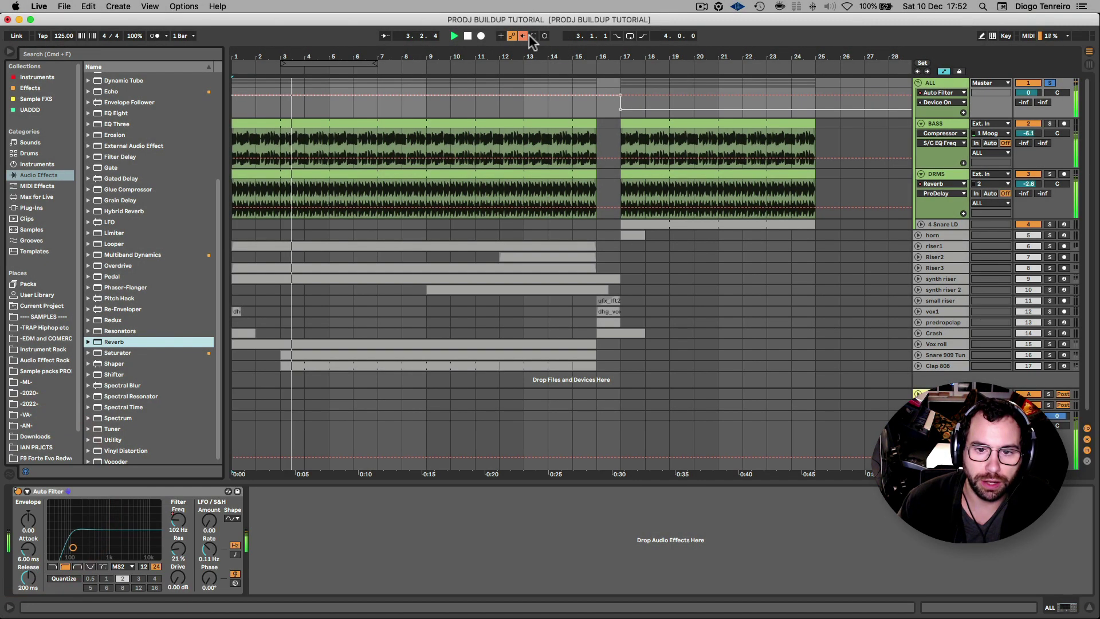
{"action": "left_click", "coordinate": [523, 36]}
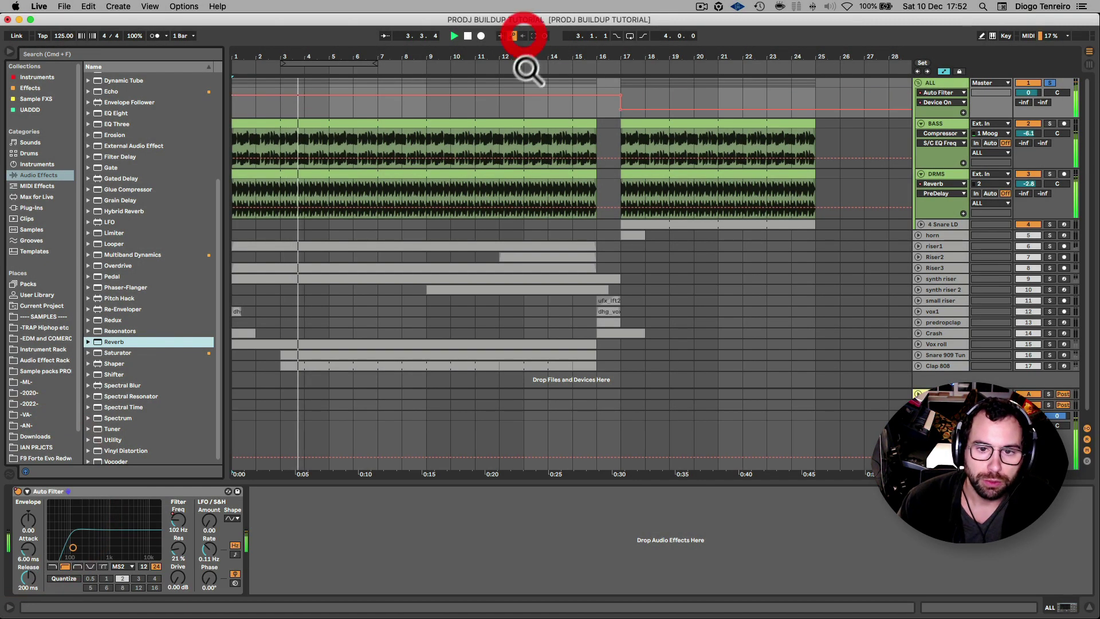
{"action": "key", "text": "space"}
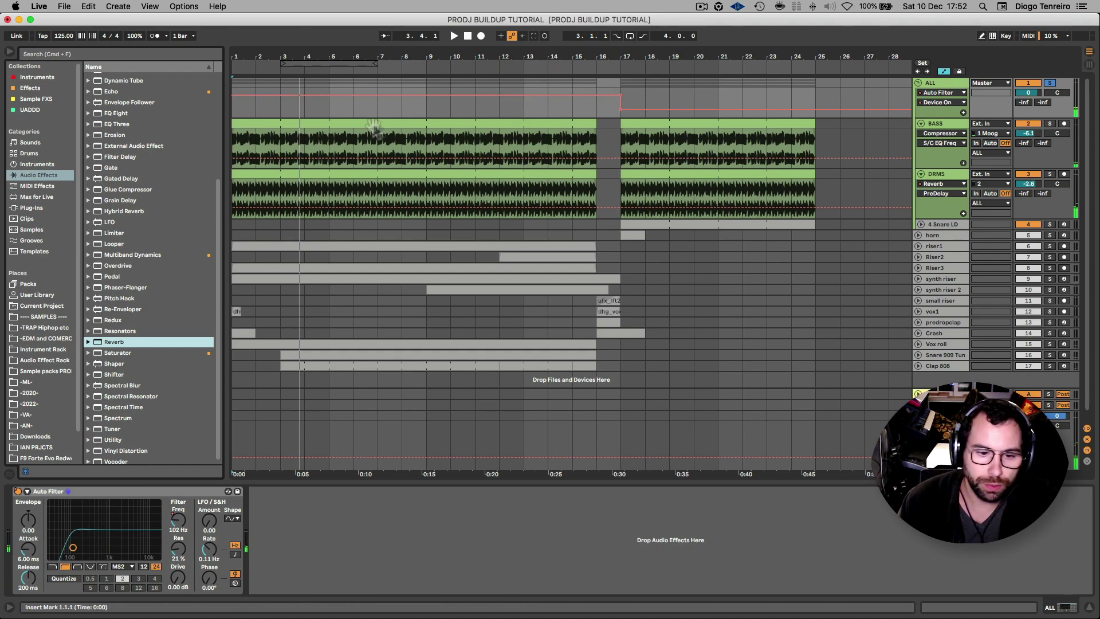
Step: Display the ALL group's Auto Filter Frequency automation and re-enable any automation overridden by touching the Freq control
{"action": "mouse_move", "coordinate": [400, 136]}
{"action": "left_mouse_down"}
{"action": "mouse_move", "coordinate": [385, 158]}
{"action": "mouse_move", "coordinate": [402, 150]}
{"action": "left_mouse_up"}
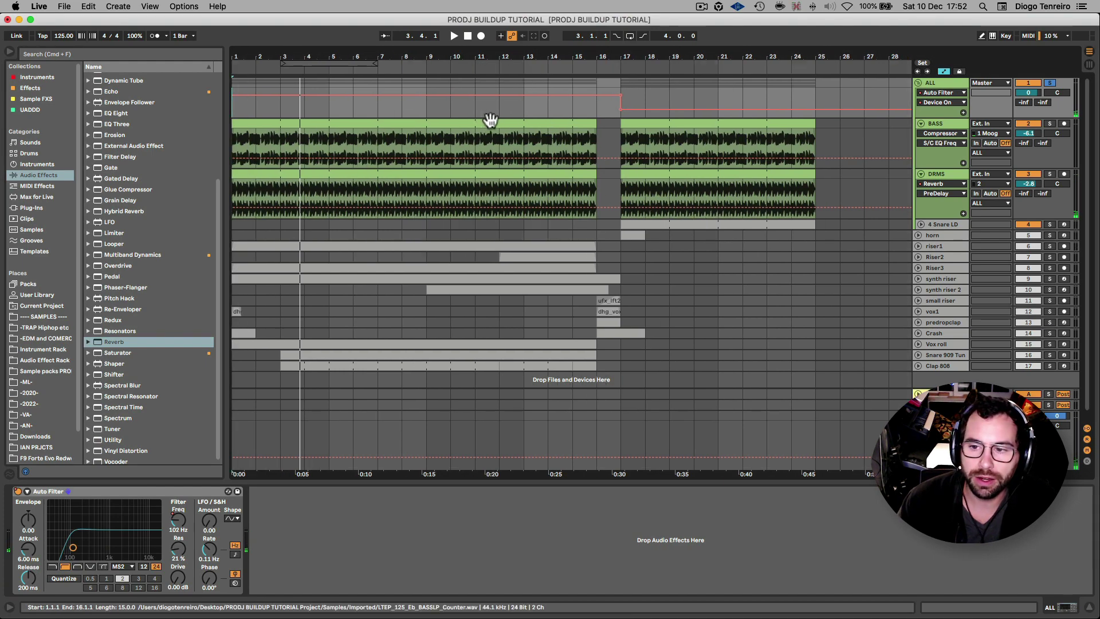
{"action": "scroll", "coordinate": [309, 270], "scroll_direction": "down", "scroll_amount": 1}
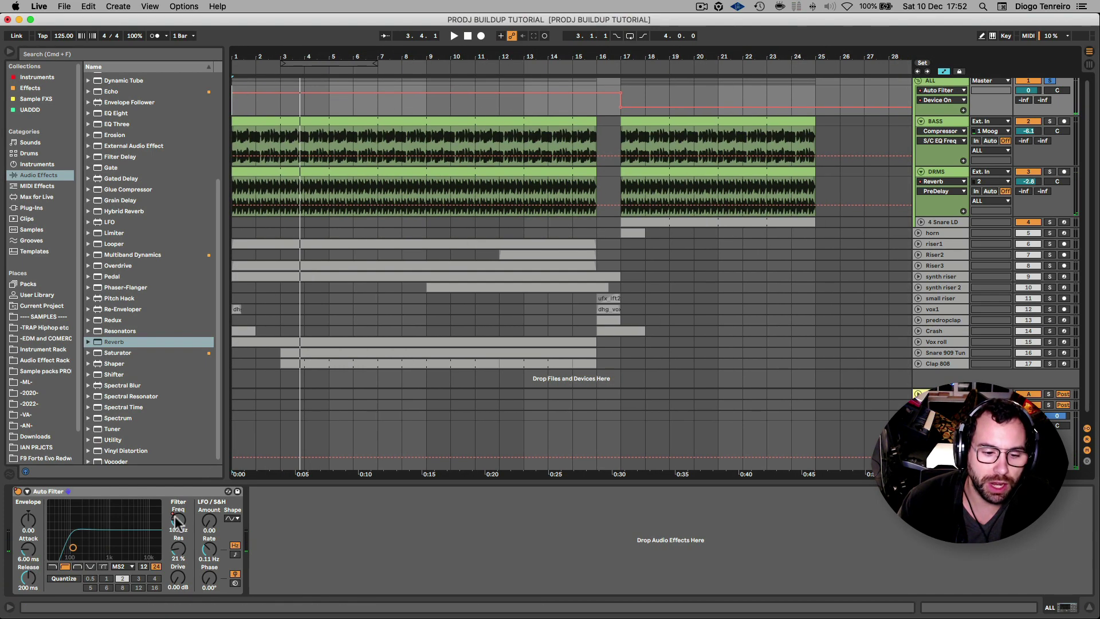
{"action": "left_click", "coordinate": [177, 520]}
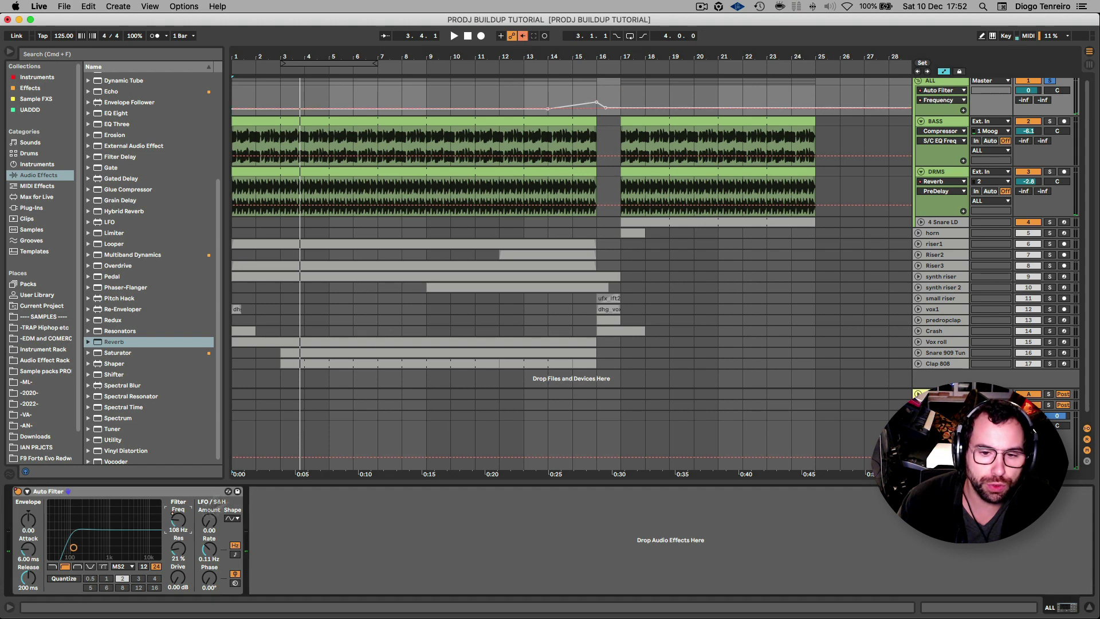
{"action": "left_click", "coordinate": [523, 36]}
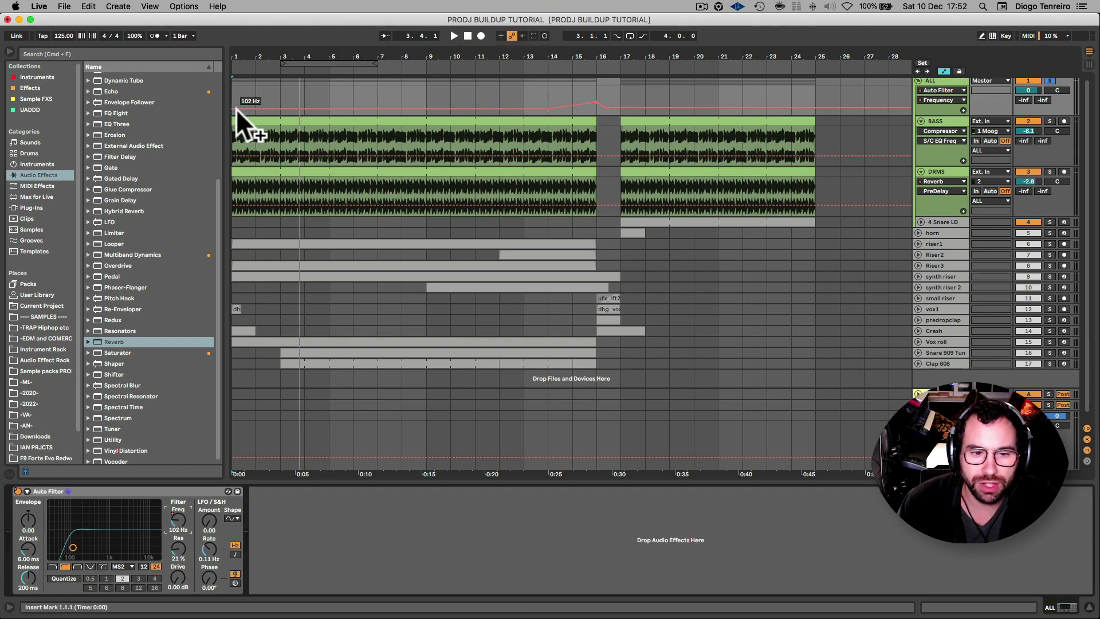
Step: Play the ALL group from bar 14 through the filter sweep into the drop, and hide the automation lanes
{"action": "left_click", "coordinate": [548, 89]}
{"action": "key", "text": "space"}
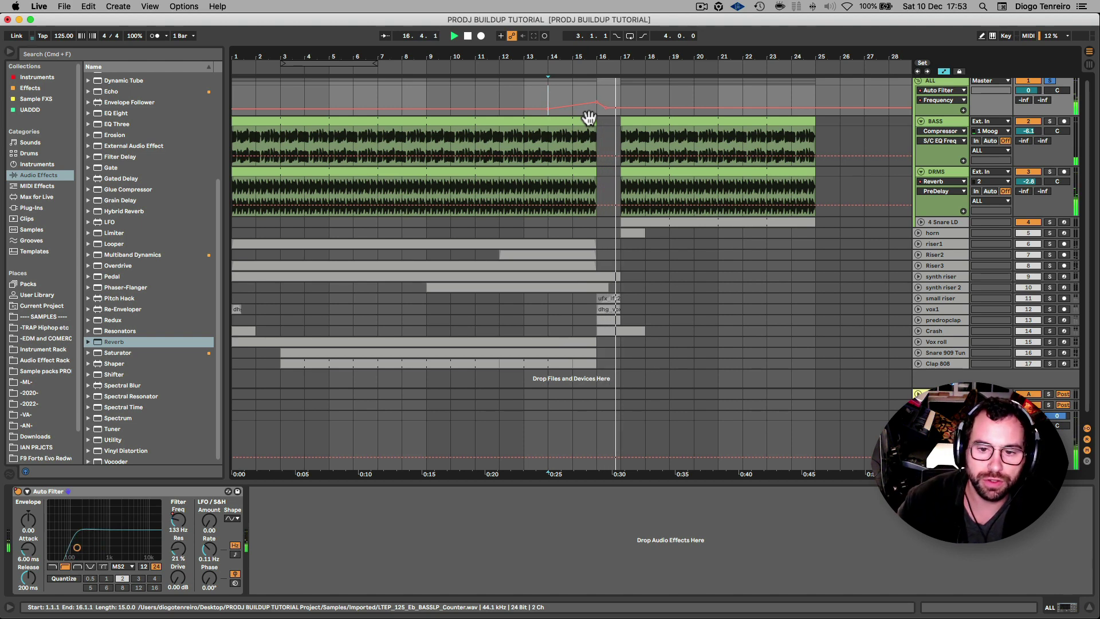
{"action": "key", "text": "a"}
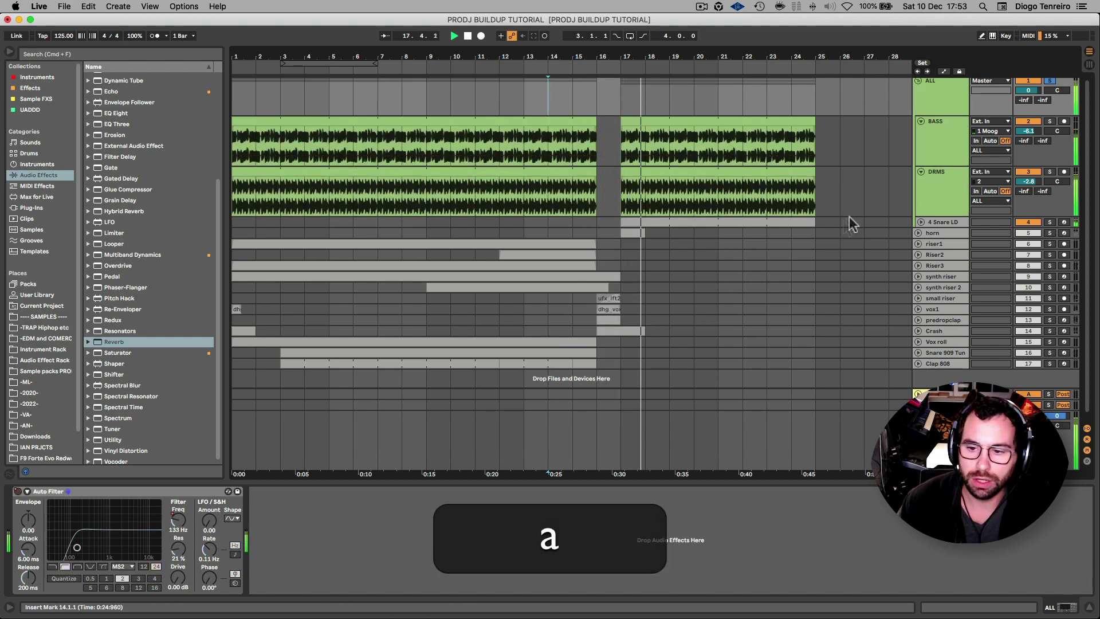
{"action": "key", "text": "space"}
Step: Unfold the 4-Snare LD track, show its devices, and select its MIDI clips from bar 17
{"action": "left_click", "coordinate": [920, 222]}
{"action": "scroll", "coordinate": [916, 206], "scroll_direction": "down", "scroll_amount": 2}
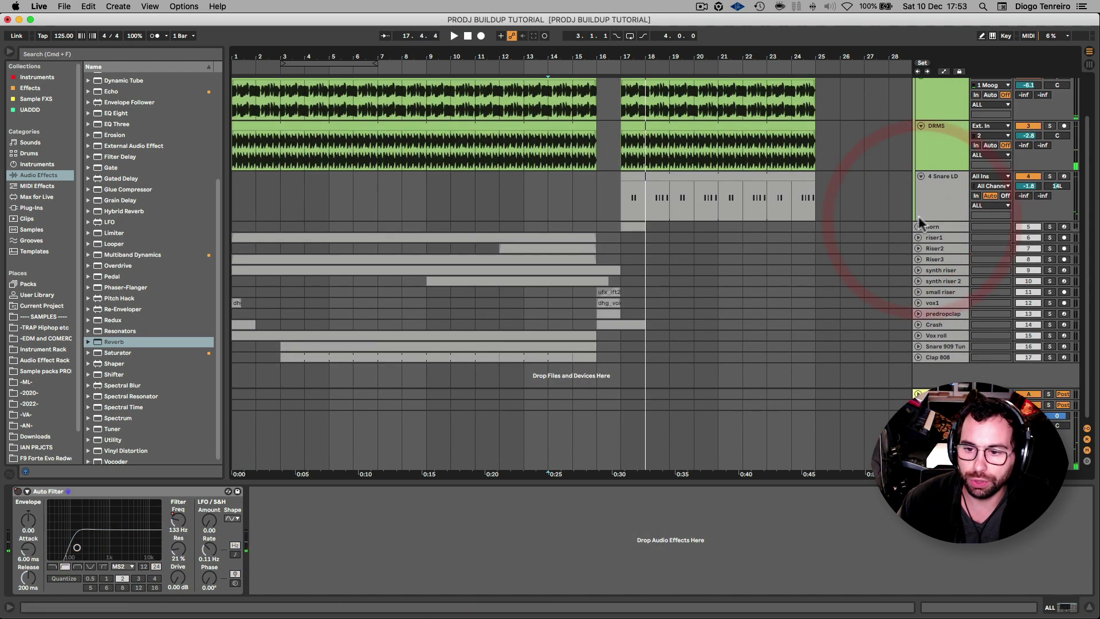
{"action": "left_click", "coordinate": [915, 224]}
{"action": "left_click", "coordinate": [955, 192]}
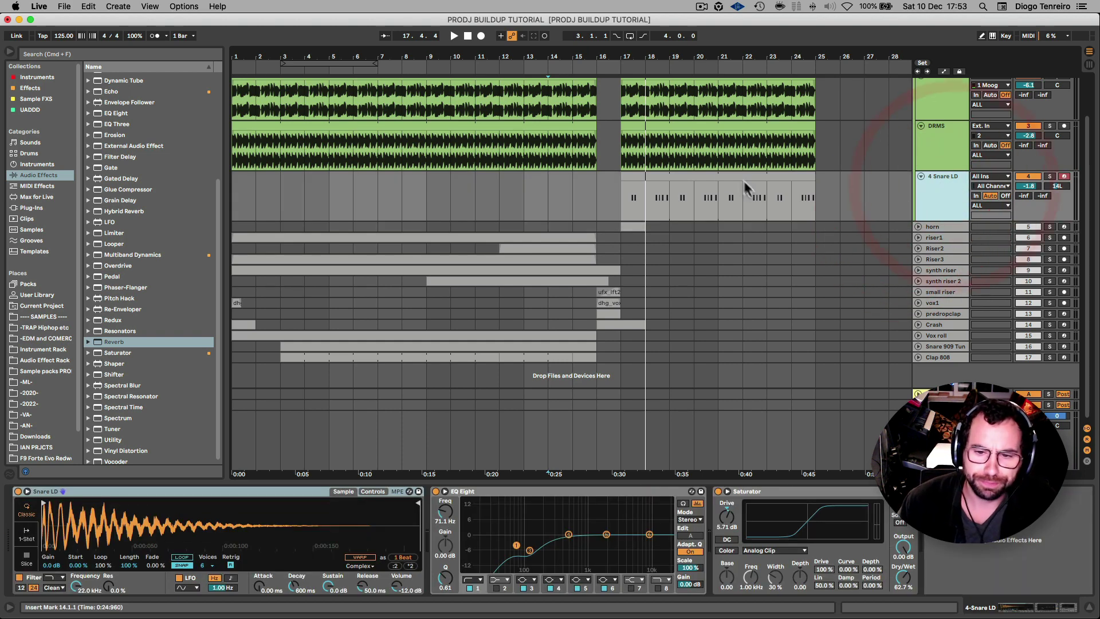
{"action": "left_click", "coordinate": [718, 178]}
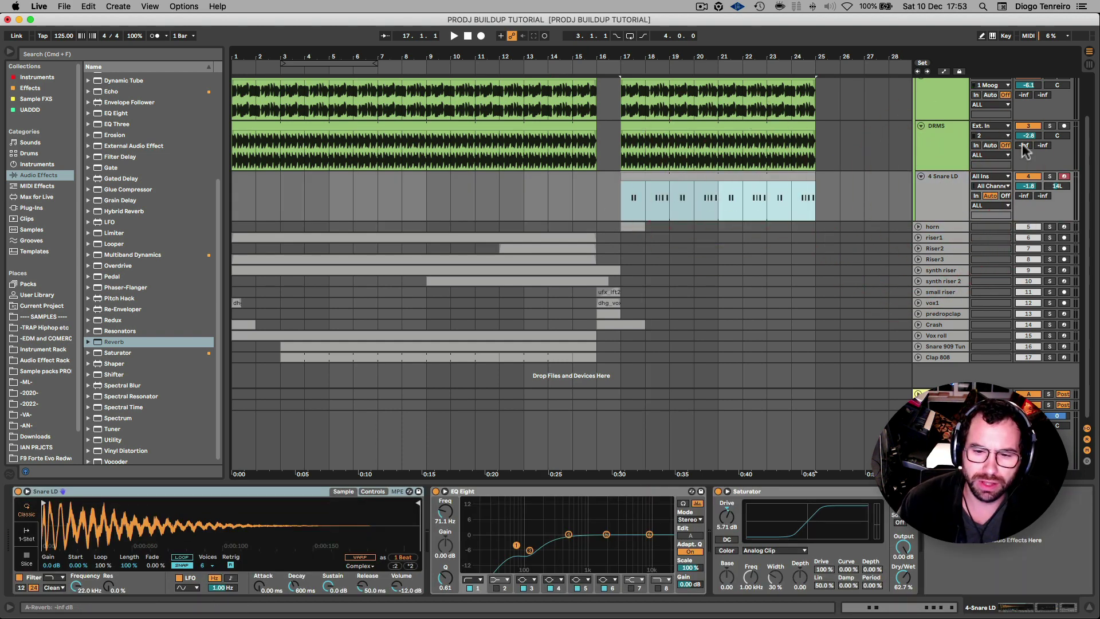
Step: Solo the 4-Snare LD track, play it briefly from bar 17, and unsolo it
{"action": "left_click", "coordinate": [1050, 176]}
{"action": "key", "text": "space"}
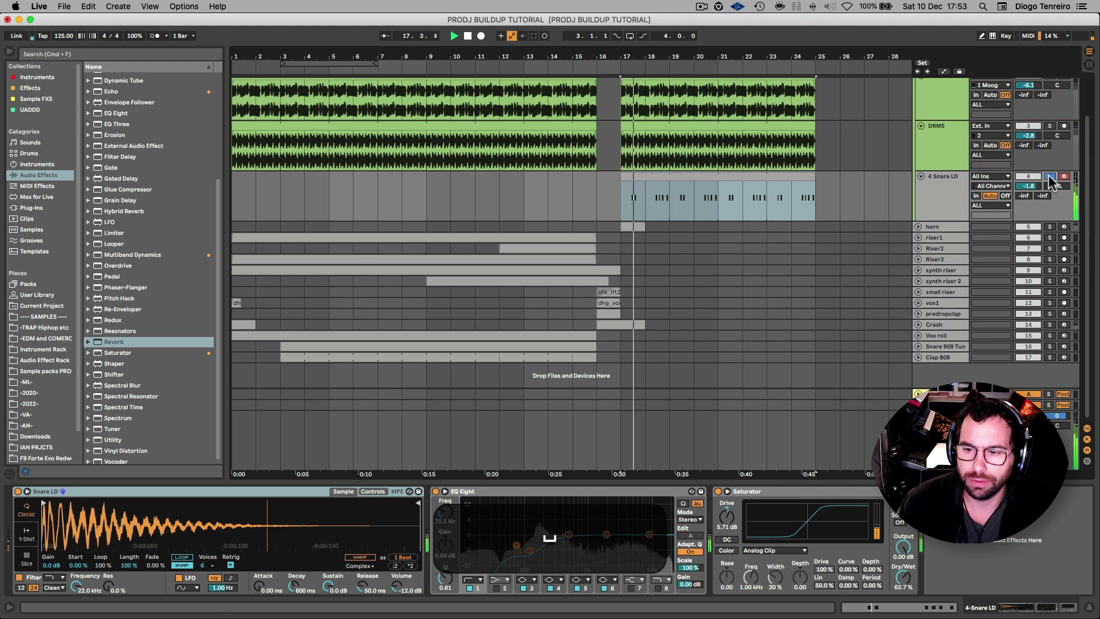
{"action": "left_click", "coordinate": [1049, 177]}
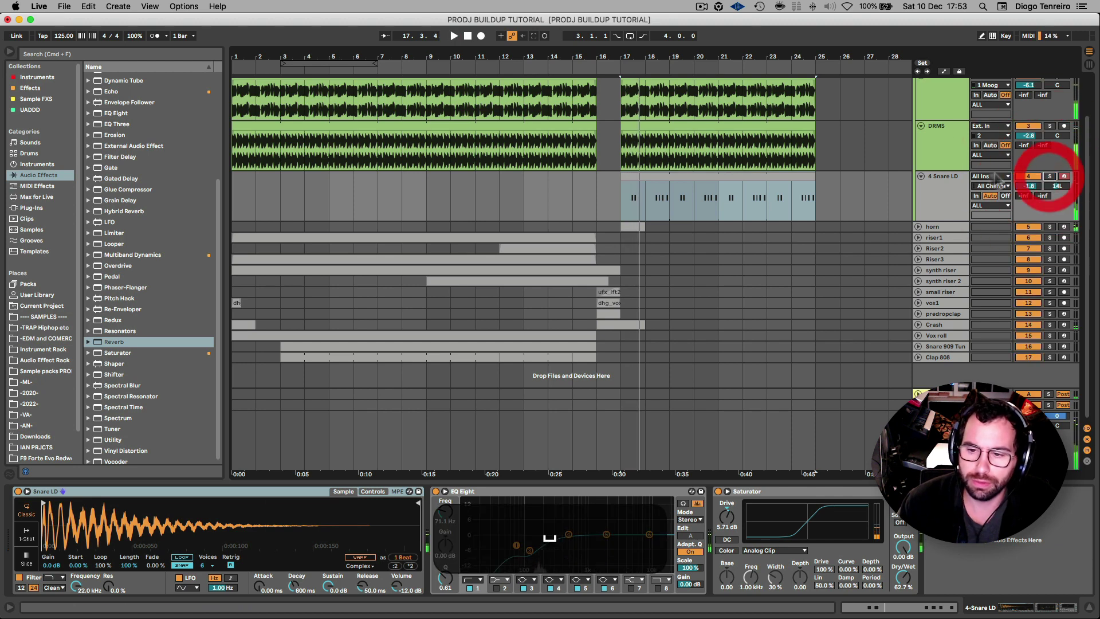
Step: Unfold the horn track, select its clip at bar 17, and examine its Wavetable instrument settings
{"action": "left_click", "coordinate": [917, 227]}
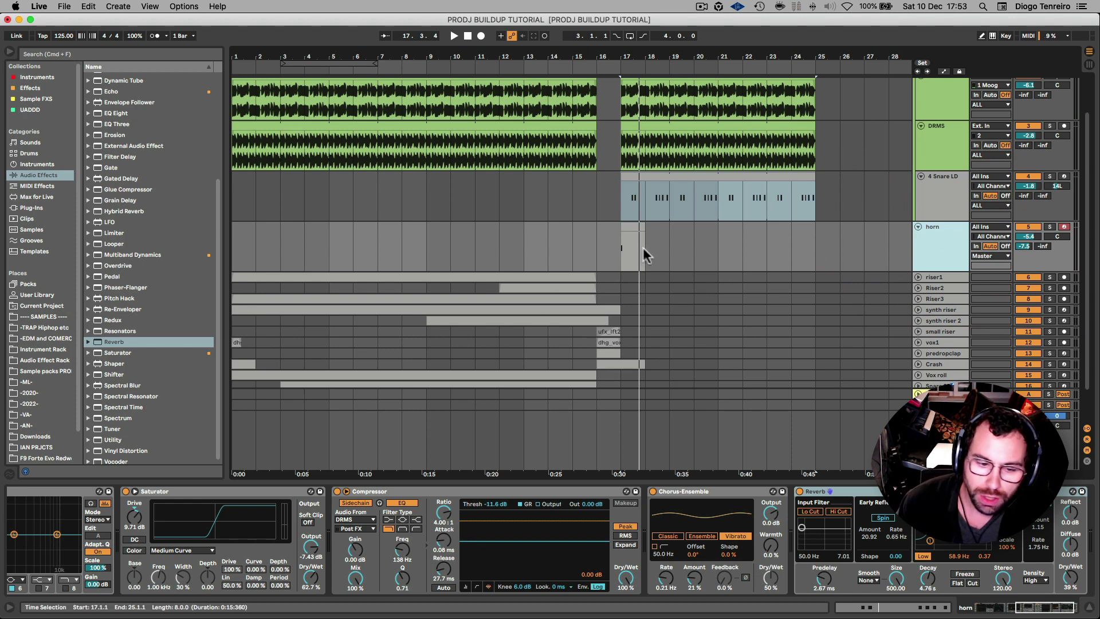
{"action": "left_click", "coordinate": [634, 223]}
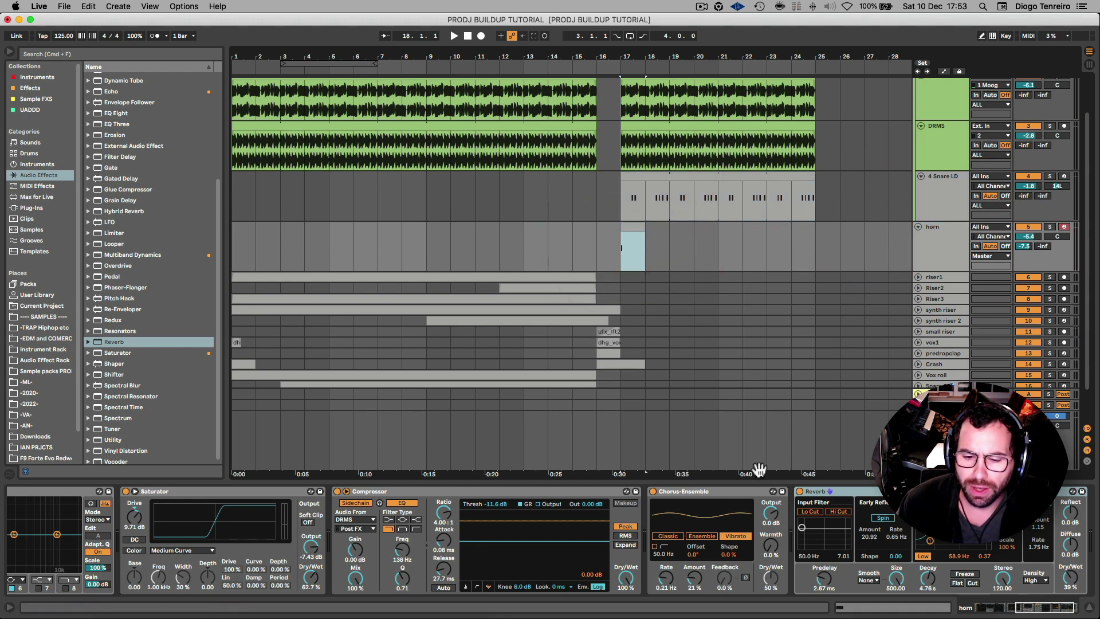
{"action": "scroll", "coordinate": [493, 575], "scroll_direction": "left", "scroll_amount": 10}
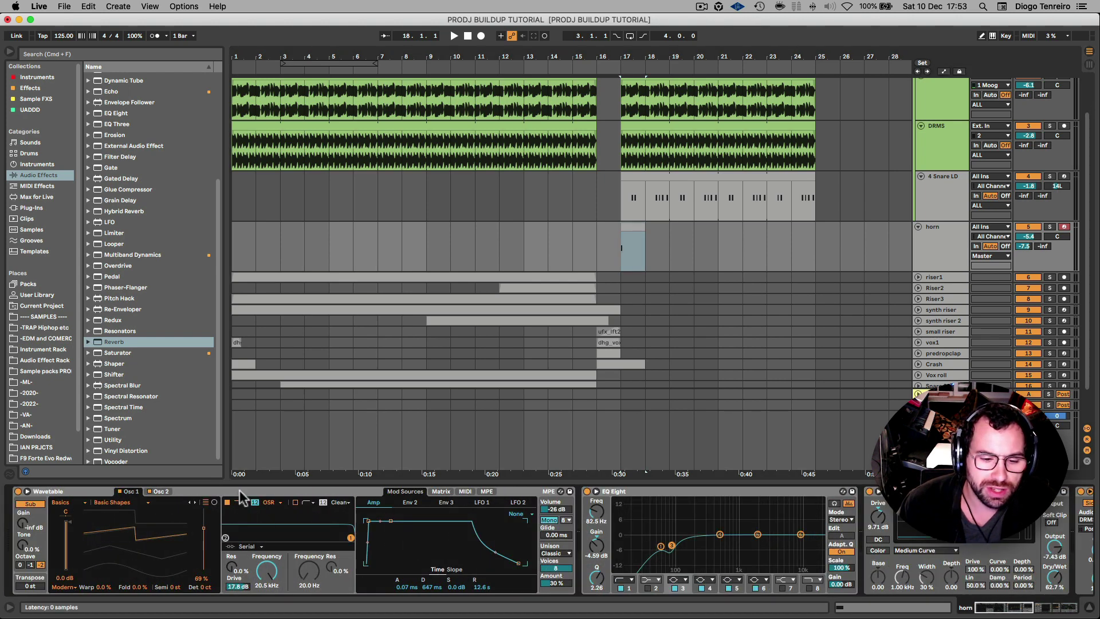
{"action": "left_click", "coordinate": [241, 493]}
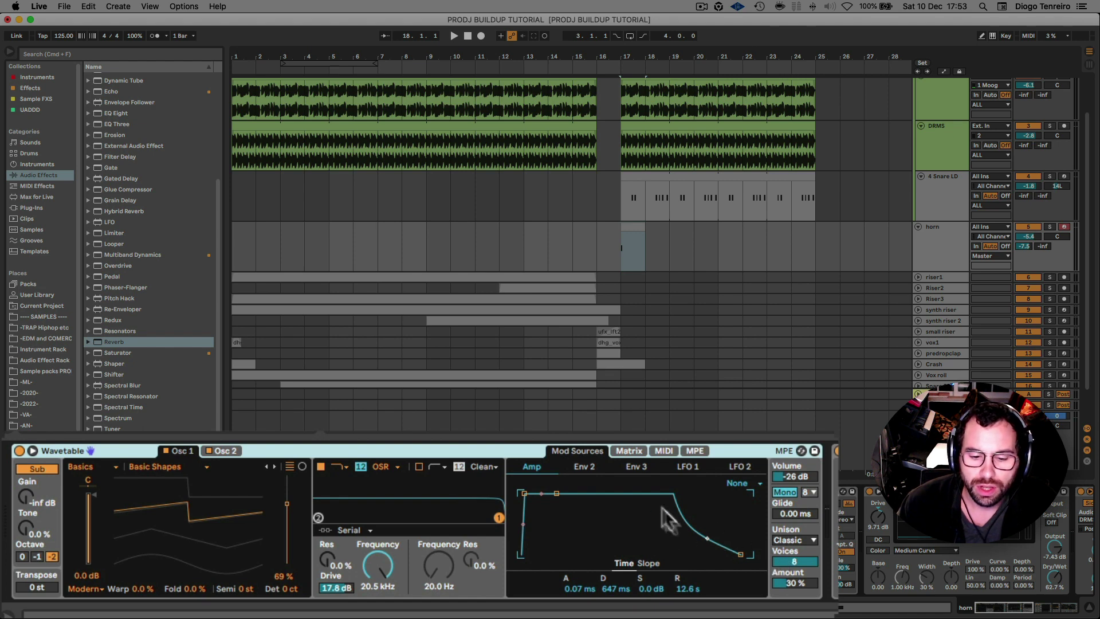
{"action": "left_click", "coordinate": [689, 586]}
{"action": "scroll", "coordinate": [664, 247], "scroll_direction": "up", "scroll_amount": 1}
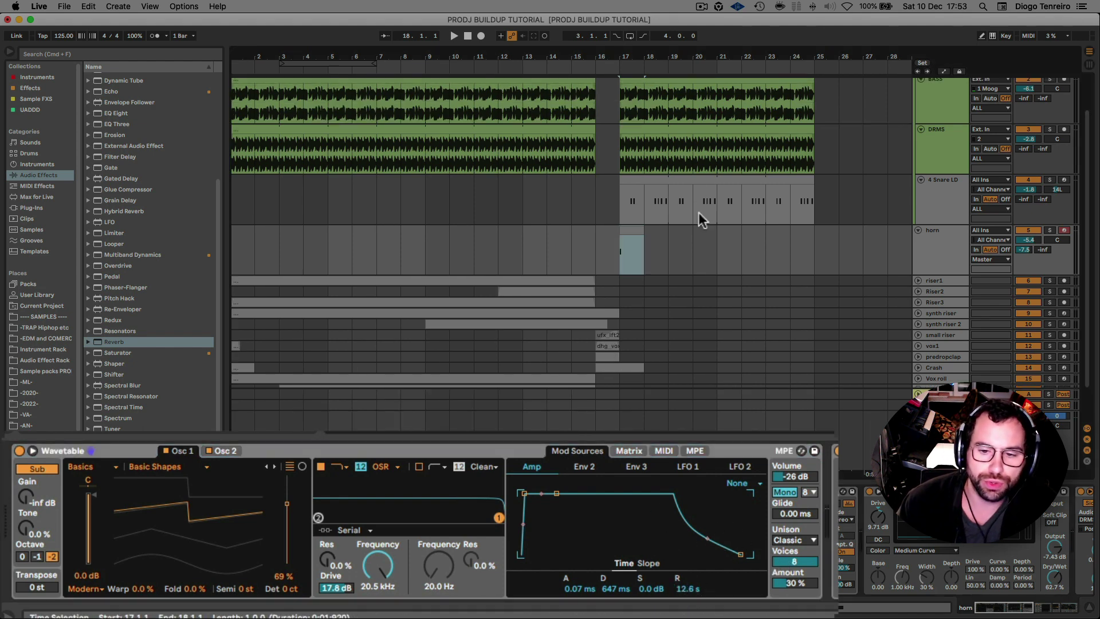
Step: Solo the horn track and play its clip from bar 17, checking the Wavetable and EQ Eight devices
{"action": "left_click", "coordinate": [1049, 230]}
{"action": "key", "text": "space"}
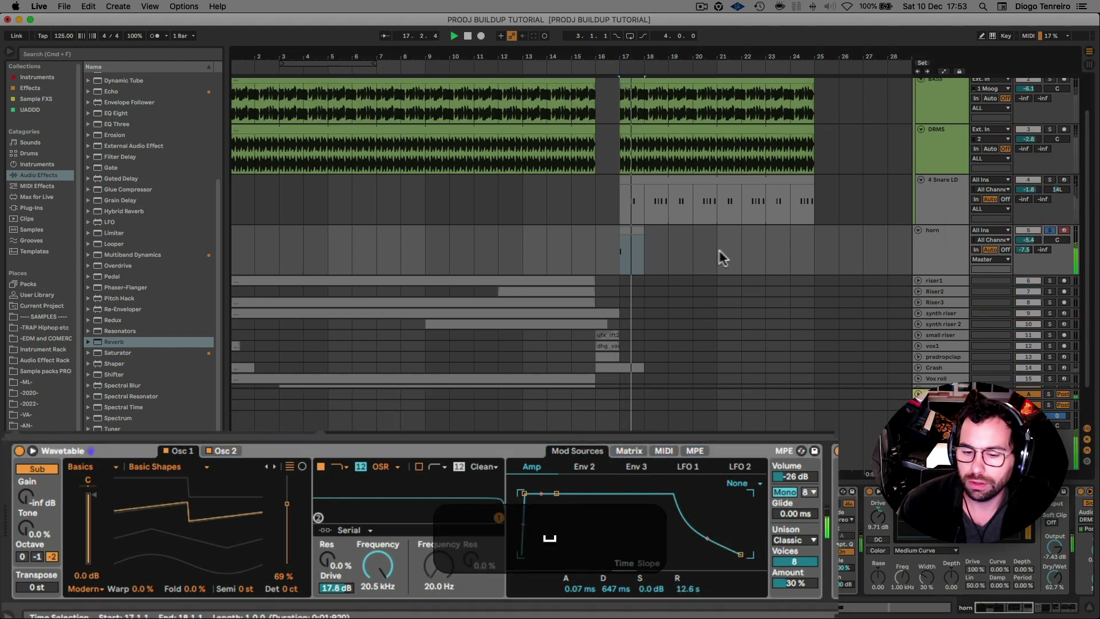
{"action": "scroll", "coordinate": [790, 492], "scroll_direction": "right", "scroll_amount": 15}
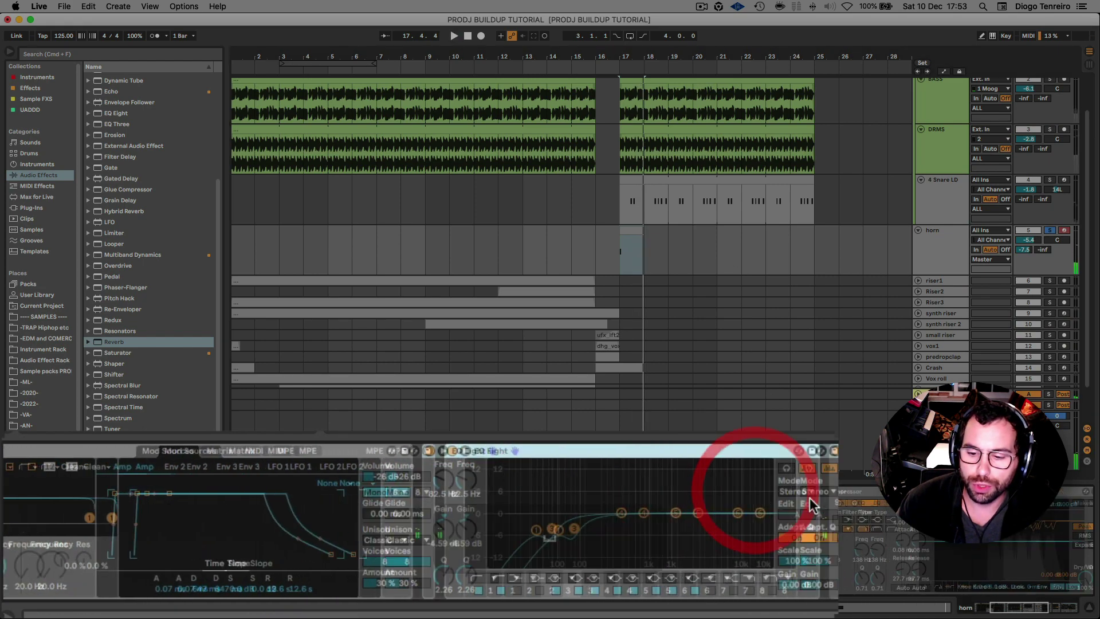
{"action": "scroll", "coordinate": [802, 500], "scroll_direction": "left", "scroll_amount": 15}
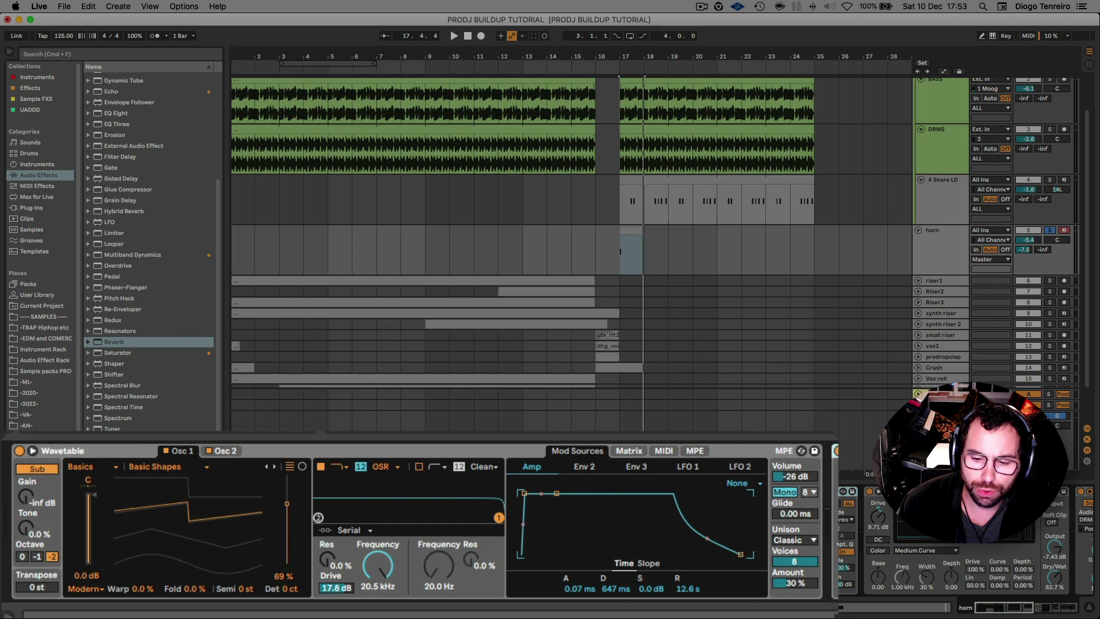
Step: Examine the horn track's Saturator, Compressor, Chorus-Ensemble and Reverb in order
{"action": "scroll", "coordinate": [662, 551], "scroll_direction": "right", "scroll_amount": 10}
{"action": "left_click", "coordinate": [598, 491]}
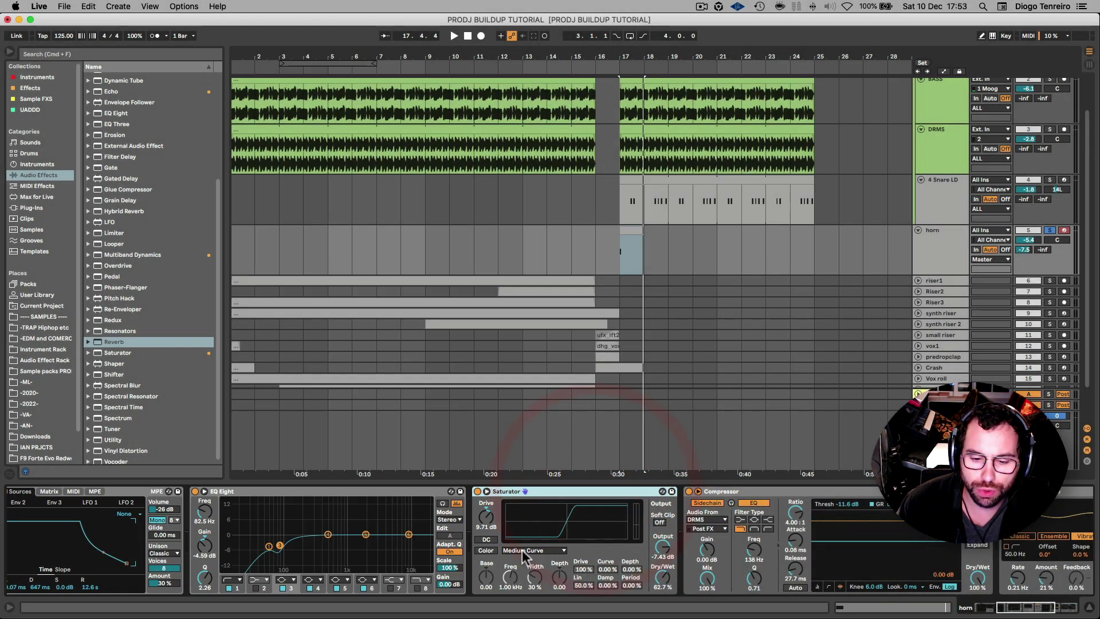
{"action": "scroll", "coordinate": [600, 510], "scroll_direction": "right", "scroll_amount": 10}
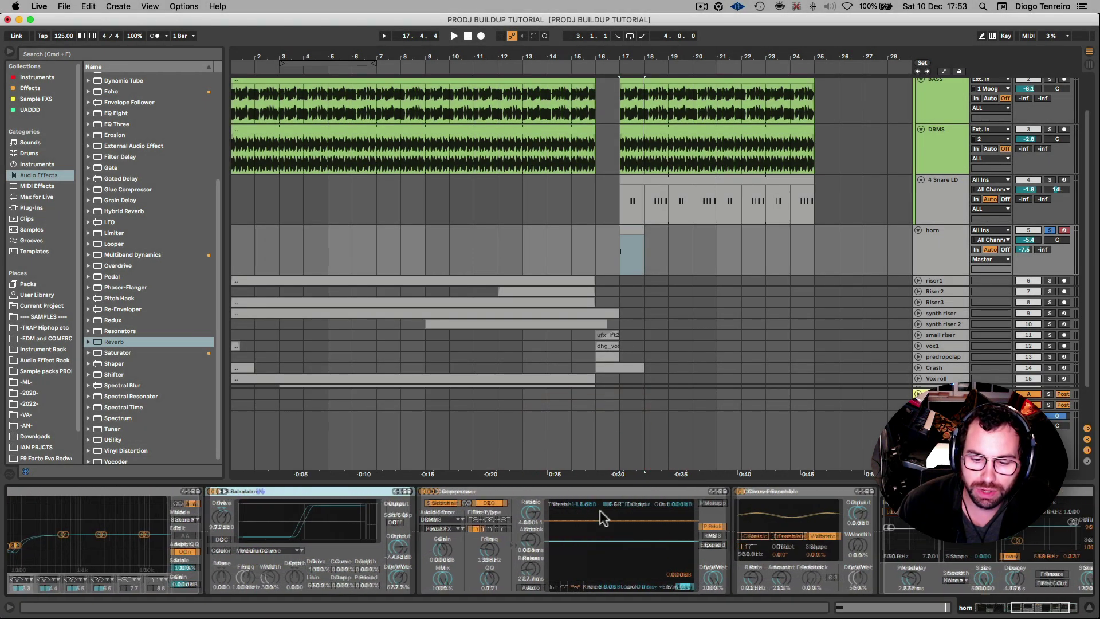
{"action": "left_click", "coordinate": [568, 492]}
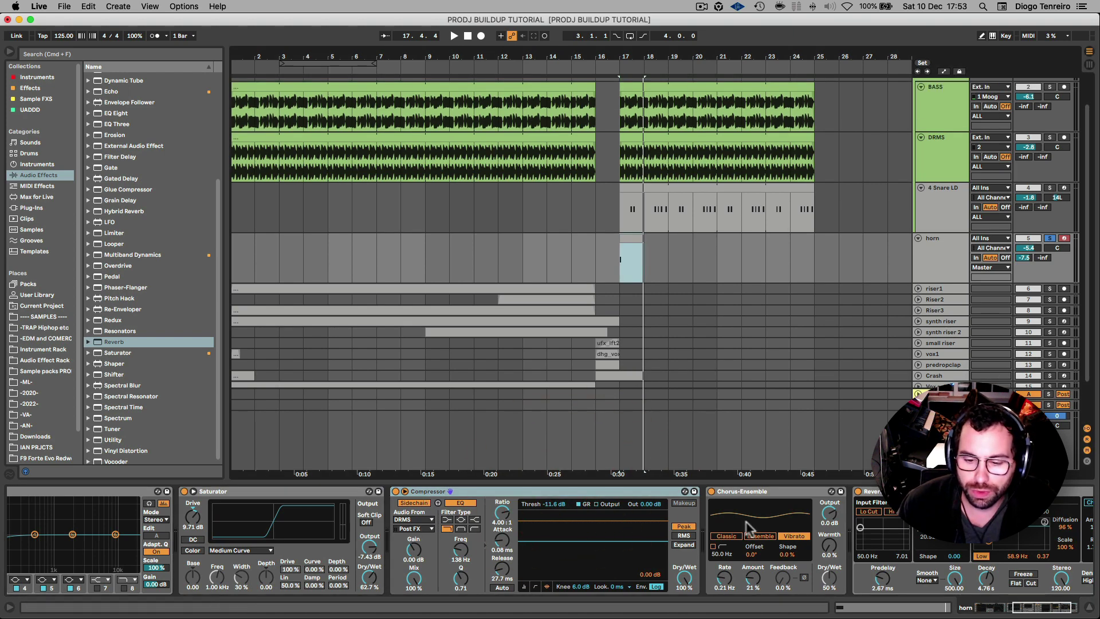
{"action": "left_click", "coordinate": [739, 491]}
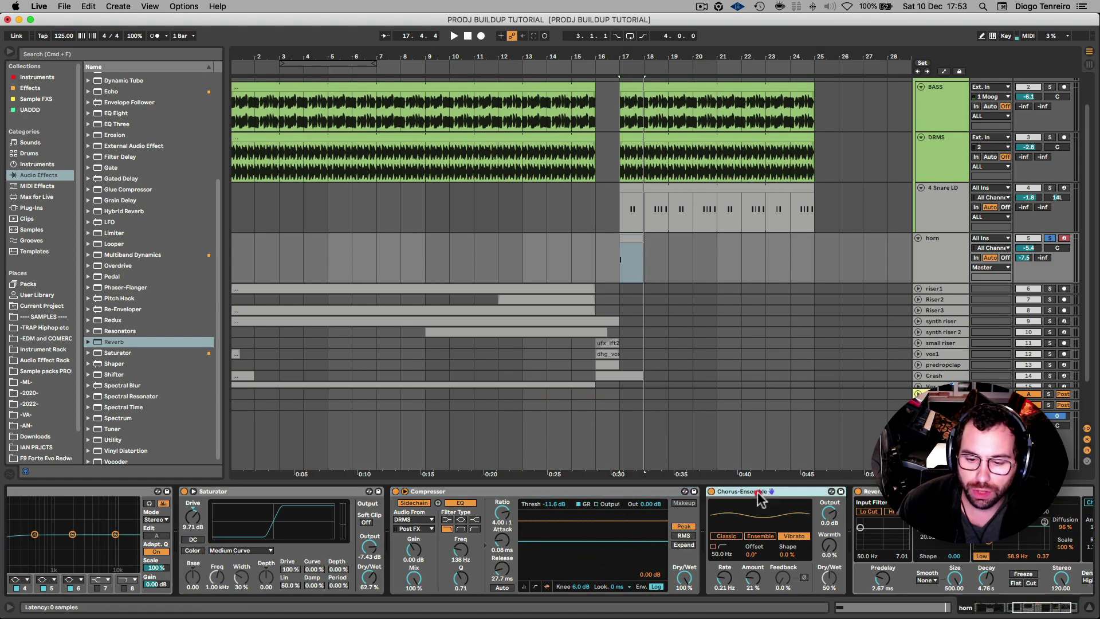
{"action": "scroll", "coordinate": [710, 495], "scroll_direction": "right", "scroll_amount": 4}
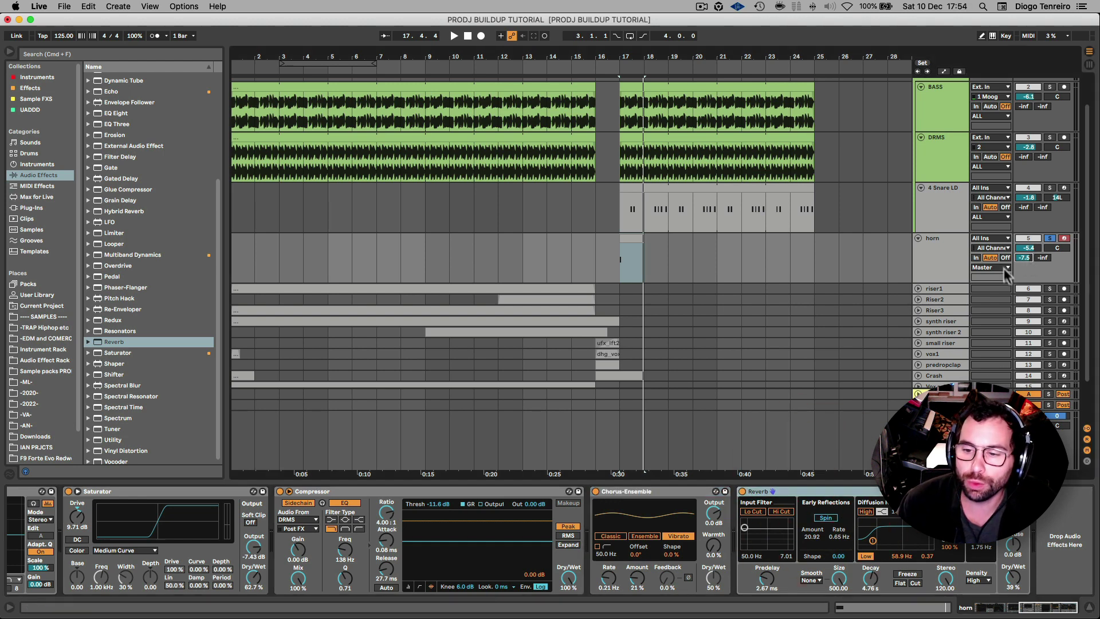
Step: Play the horn clip, deactivate all its effects from EQ Eight through Reverb, and play it dry for comparison
{"action": "key", "text": "space"}
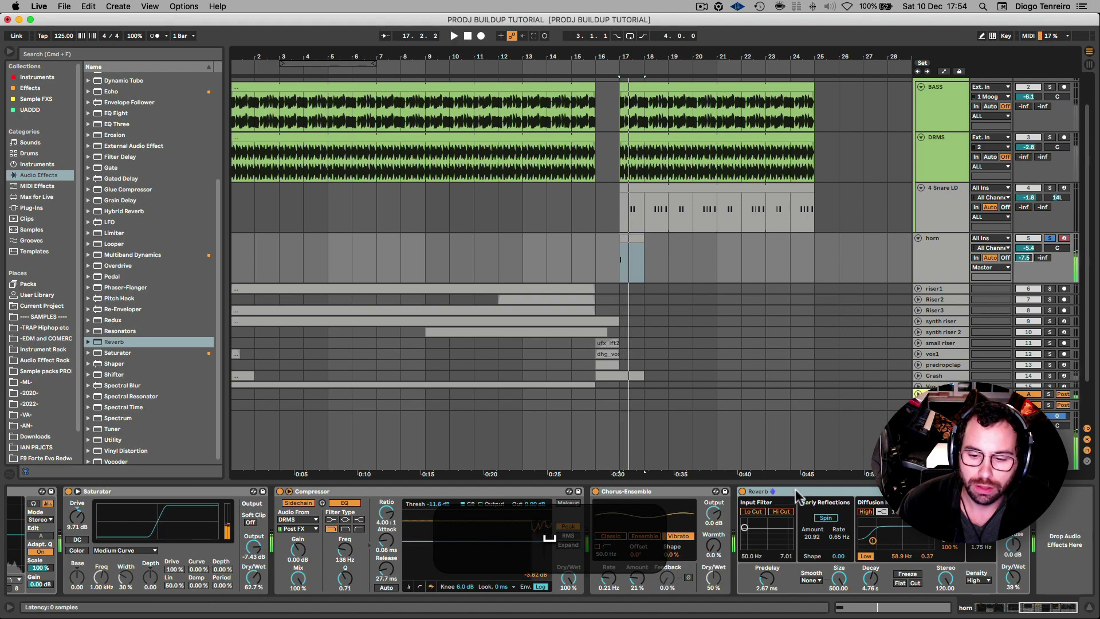
{"action": "left_click", "coordinate": [794, 491]}
{"action": "scroll", "coordinate": [793, 491], "scroll_direction": "left", "scroll_amount": 10}
{"action": "left_click", "coordinate": [503, 493], "text": "shift"}
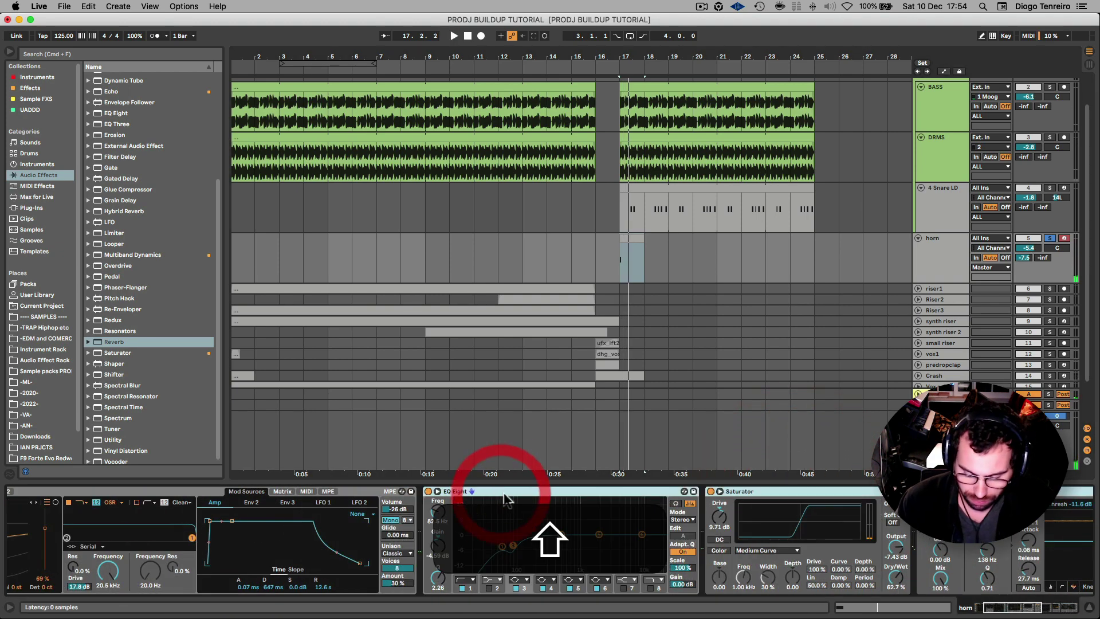
{"action": "key", "text": "0"}
{"action": "key", "text": "space"}
{"action": "scroll", "coordinate": [696, 370], "scroll_direction": "right", "scroll_amount": 1}
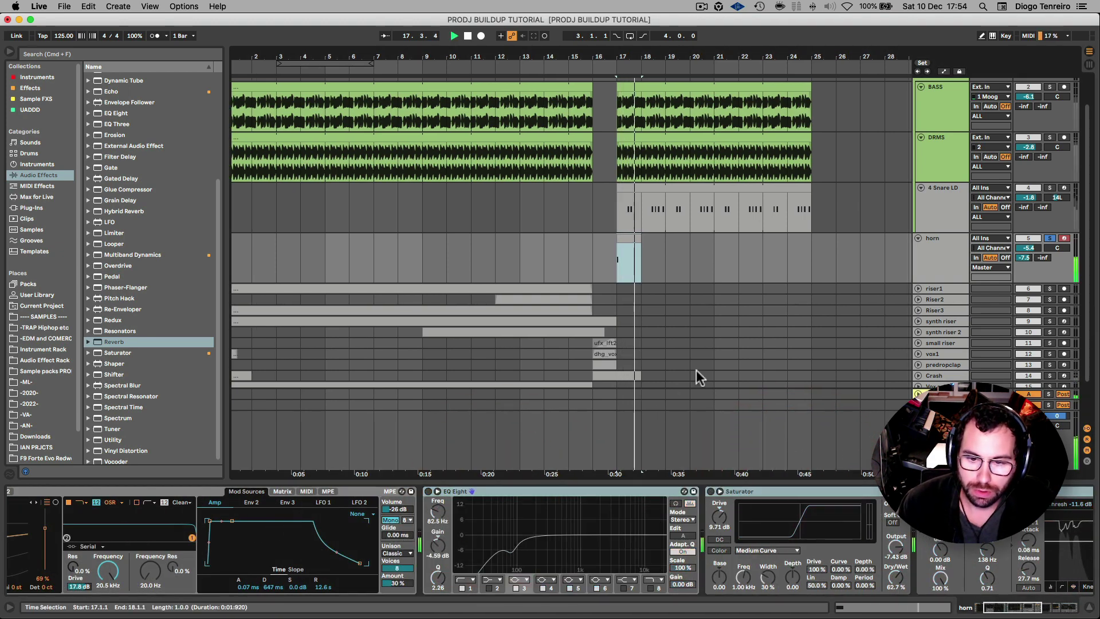
{"action": "key", "text": "space"}
Step: Reactivate all the horn effects from EQ Eight through Reverb and play the clip from bar 17
{"action": "left_click", "coordinate": [628, 491]}
{"action": "scroll", "coordinate": [629, 491], "scroll_direction": "right", "scroll_amount": 10}
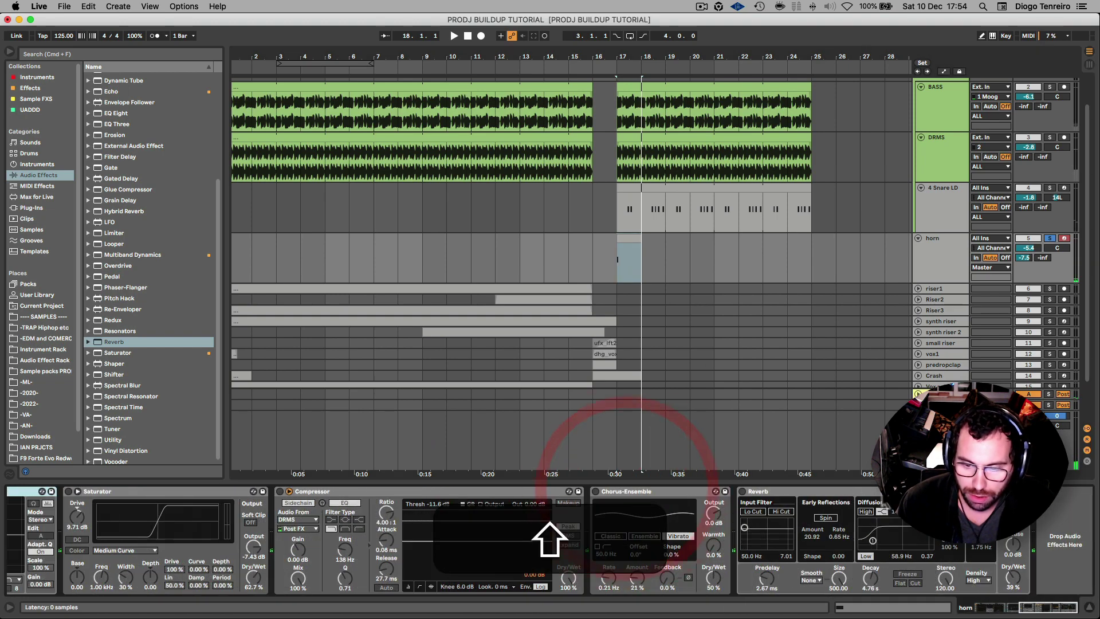
{"action": "left_click", "coordinate": [884, 492], "text": "shift"}
{"action": "key", "text": "shift+0"}
{"action": "key", "text": "space"}
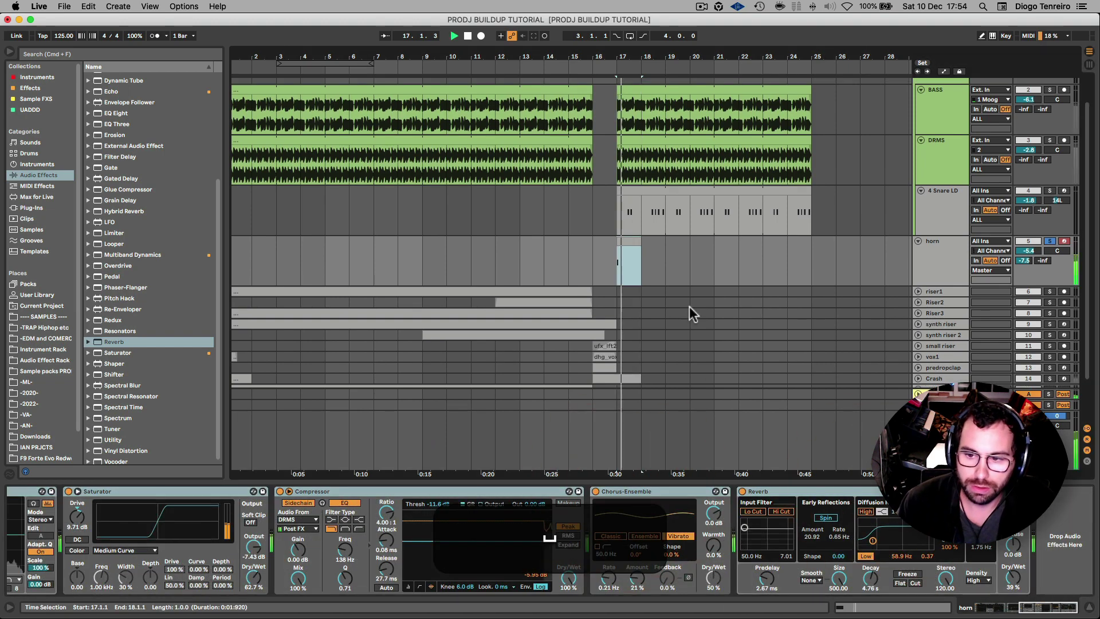
Step: Finish playing the processed horn clip and unsolo the horn track
{"action": "scroll", "coordinate": [675, 281], "scroll_direction": "left", "scroll_amount": 1}
{"action": "key", "text": "space"}
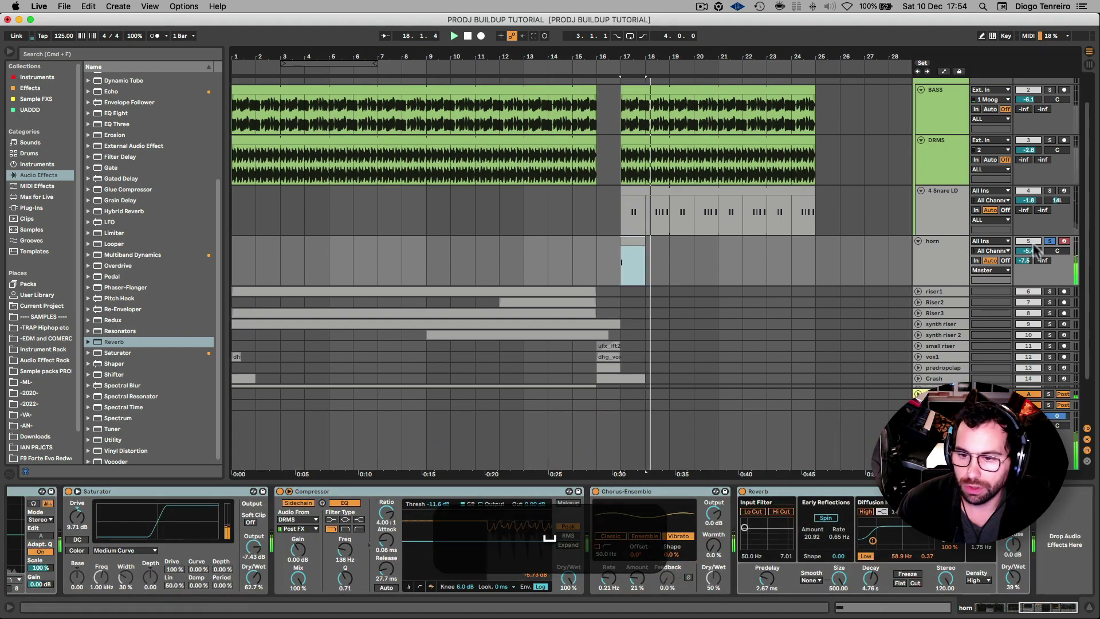
{"action": "left_click", "coordinate": [1050, 241]}
{"action": "scroll", "coordinate": [653, 172], "scroll_direction": "up", "scroll_amount": 2}
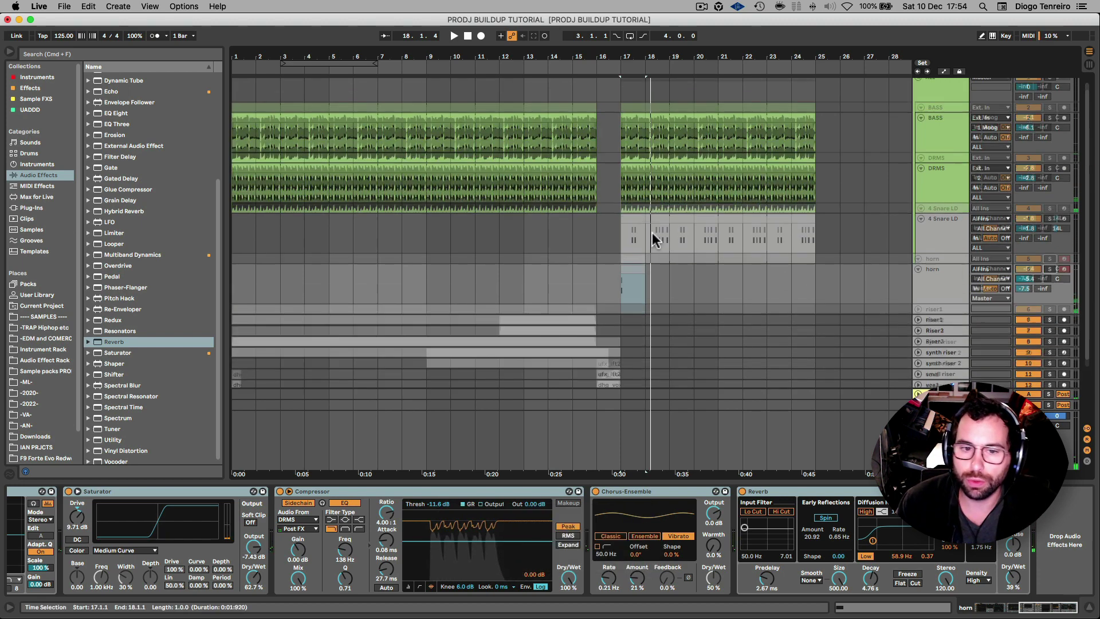
Step: Open the BASS clip that starts at bar 17, and bring up the BASS track's effects
{"action": "left_click", "coordinate": [645, 123]}
{"action": "double_click", "coordinate": [645, 123]}
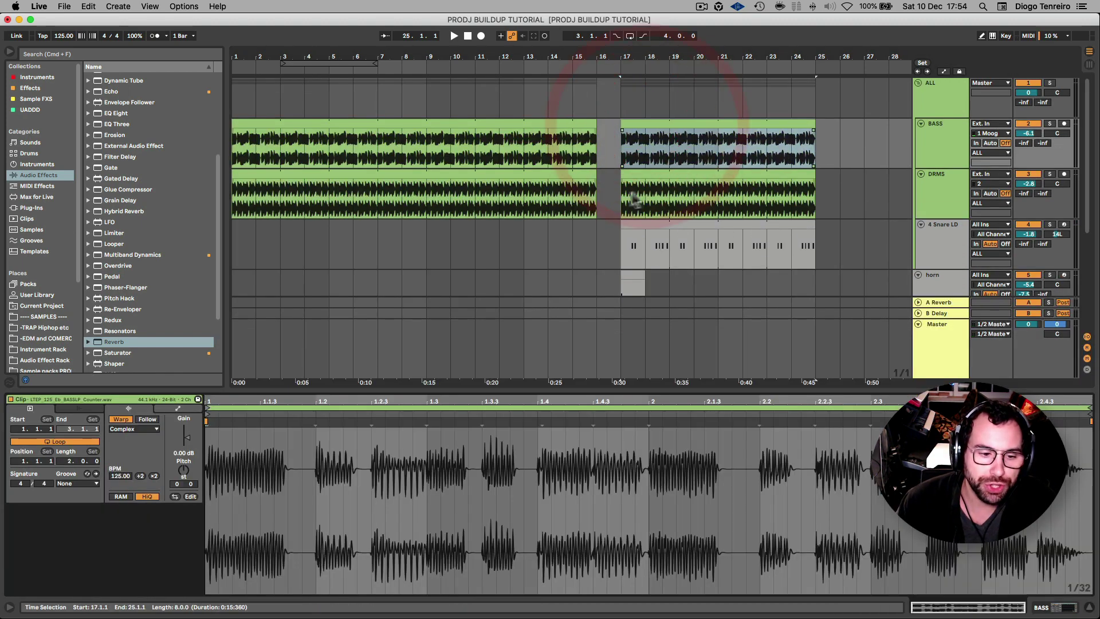
{"action": "left_click", "coordinate": [933, 147]}
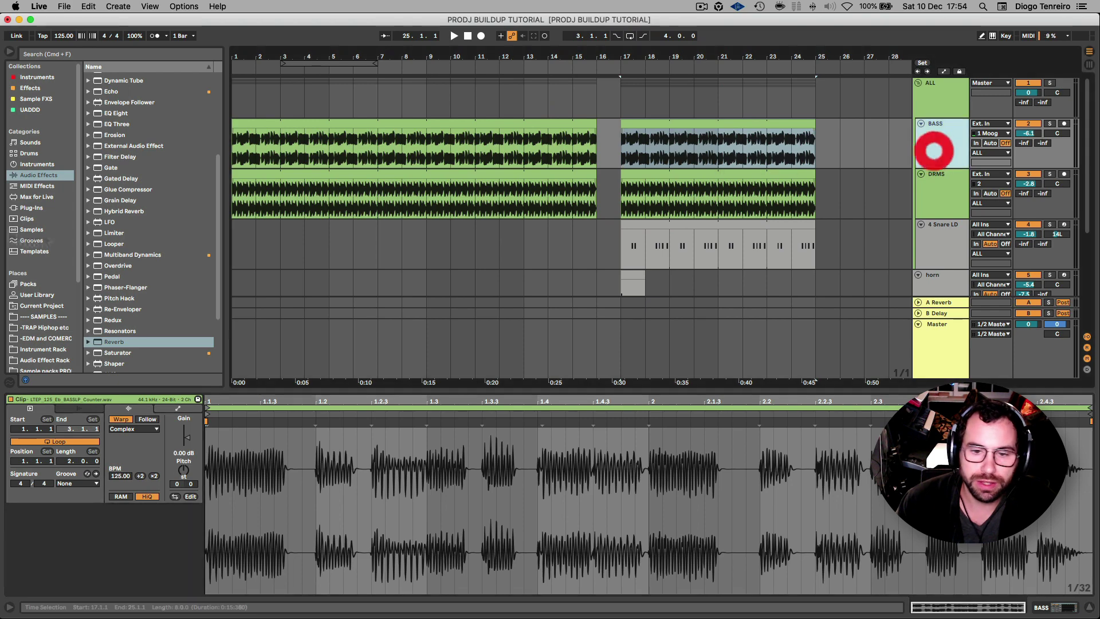
{"action": "key", "text": "shift+Tab"}
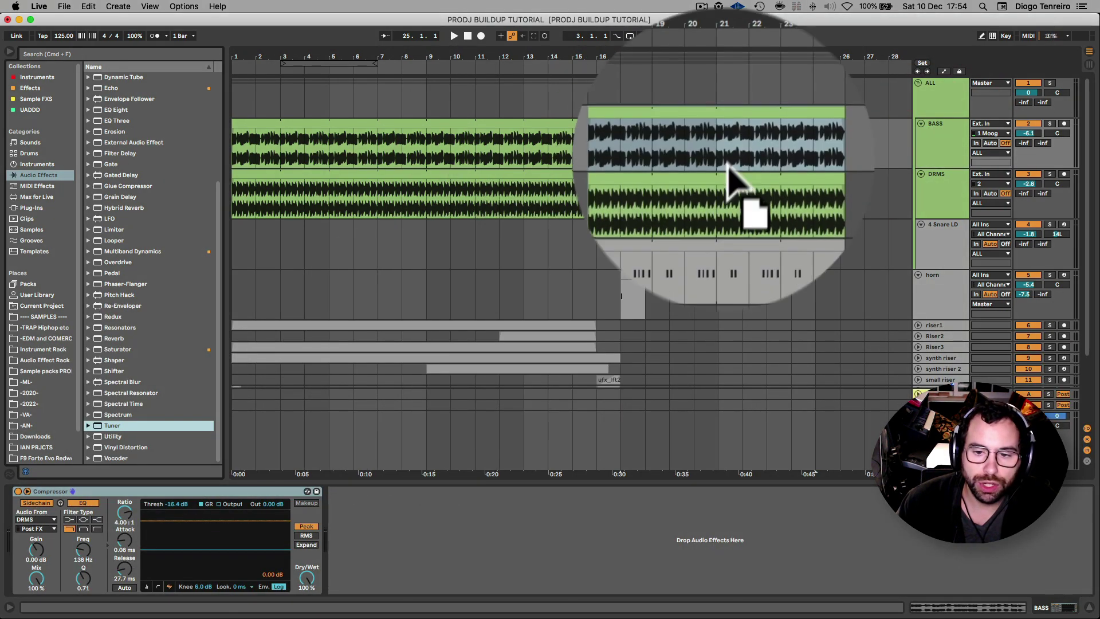
Step: Read the bass pitch by playing the BASS track from bar 17 through a temporary Tuner after the Compressor, and delete the Tuner
{"action": "left_click", "coordinate": [717, 152]}
{"action": "key", "text": "space"}
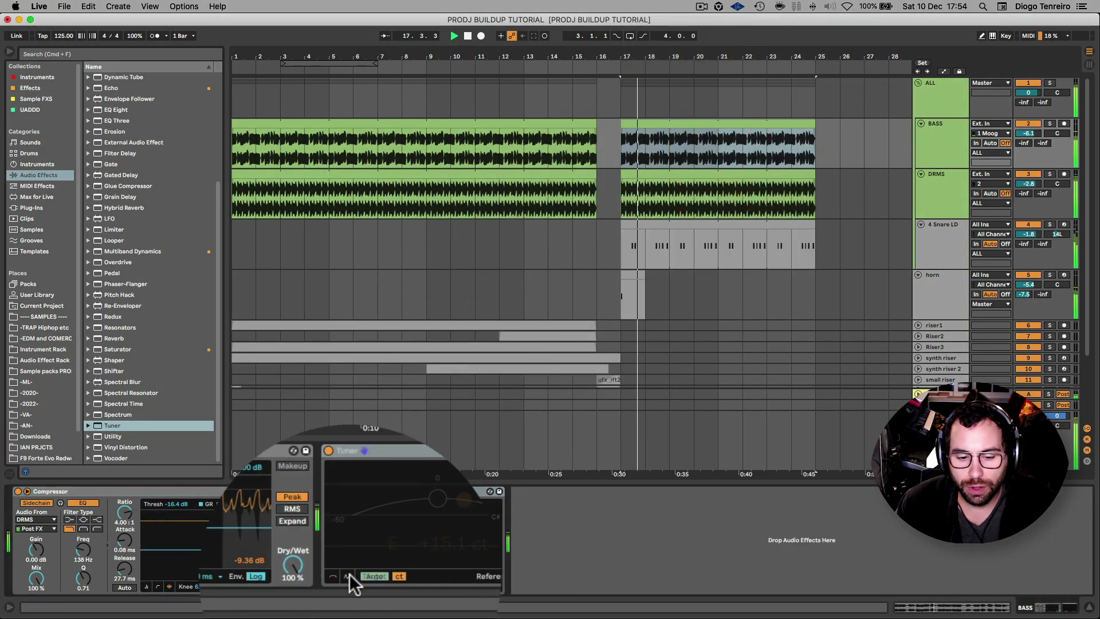
{"action": "left_click", "coordinate": [350, 577]}
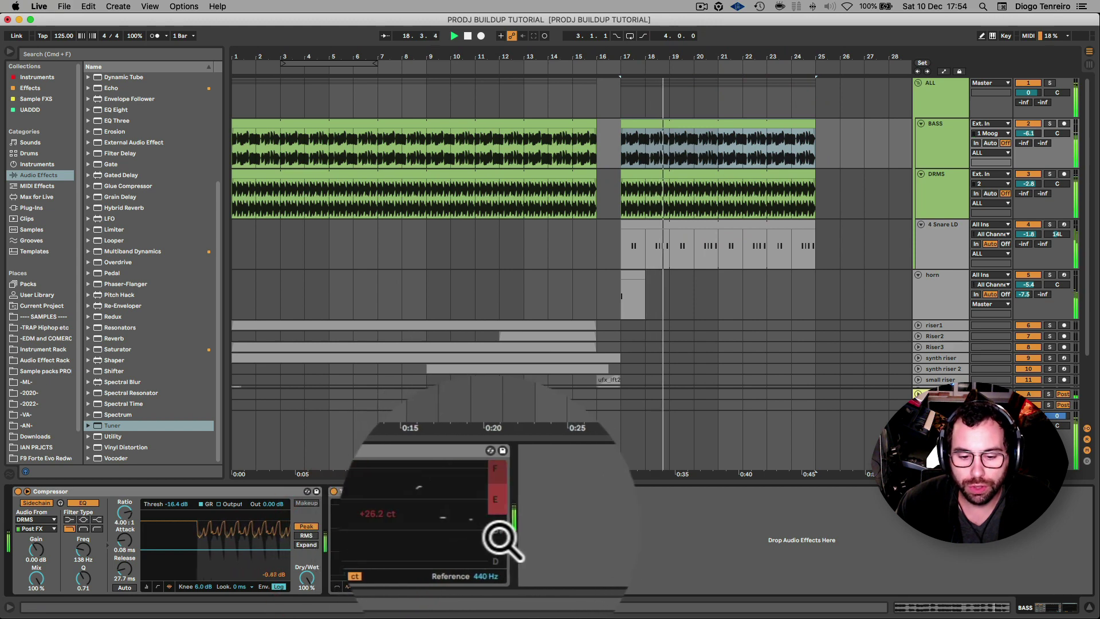
{"action": "key", "text": "space"}
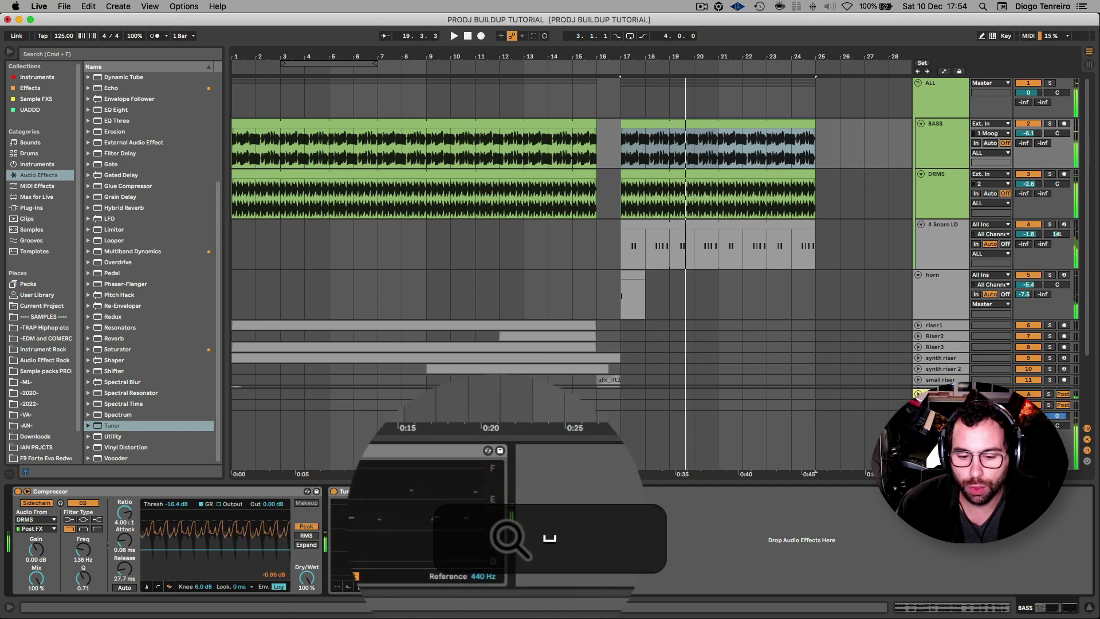
{"action": "left_click", "coordinate": [411, 490]}
{"action": "key", "text": "BackSpace"}
Step: Open the horn clip at bar 17 to check its MIDI note, and return to the horn's effects
{"action": "double_click", "coordinate": [633, 272]}
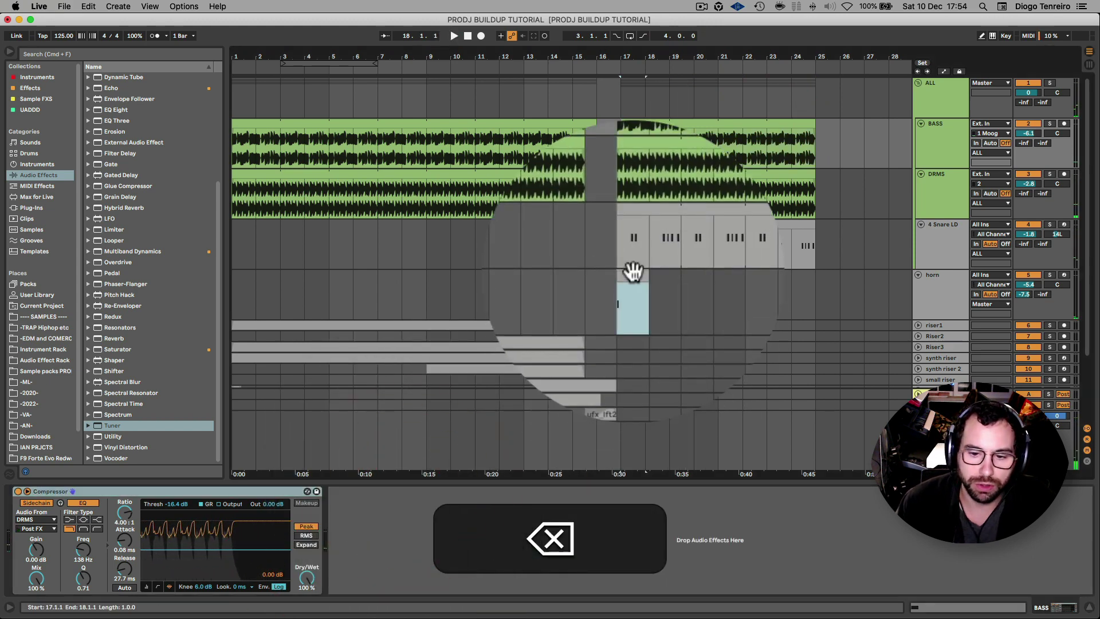
{"action": "left_click_drag", "start_coordinate": [252, 479], "coordinate": [284, 469]}
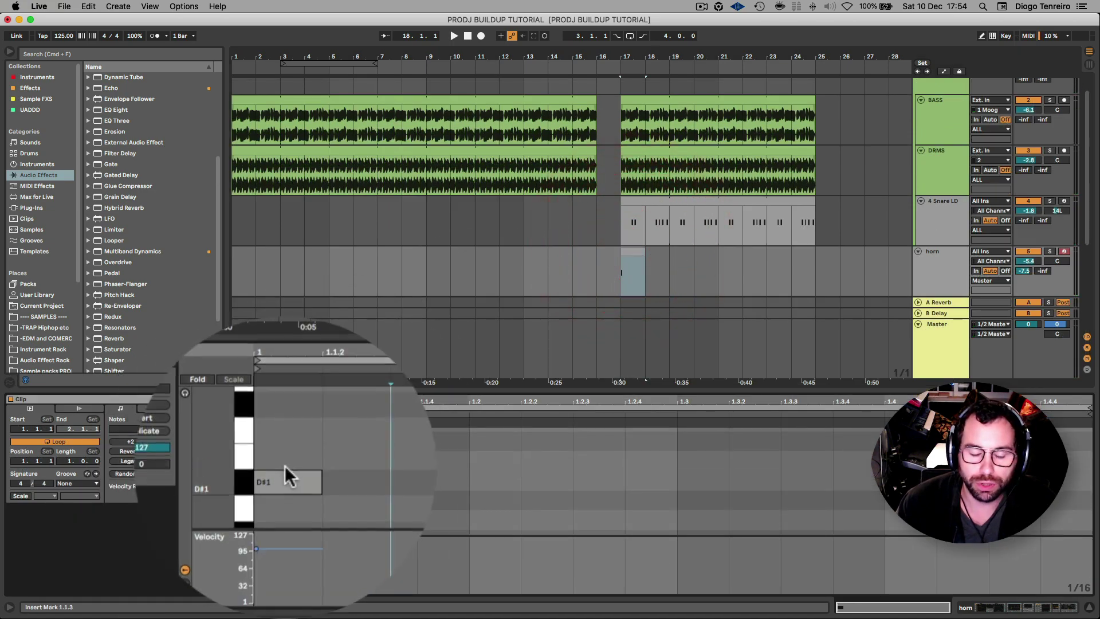
{"action": "key", "text": "shift+Tab"}
{"action": "scroll", "coordinate": [596, 265], "scroll_direction": "down", "scroll_amount": 3}
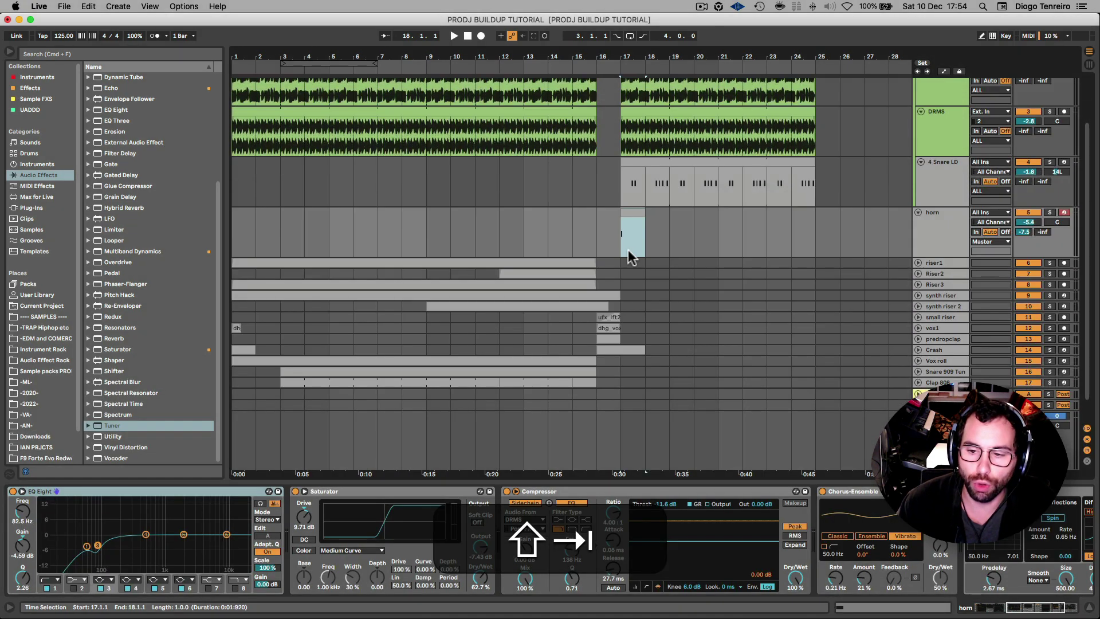
Step: Select the riser1 track and unfold all the tracks to show their clip contents
{"action": "left_click", "coordinate": [919, 187]}
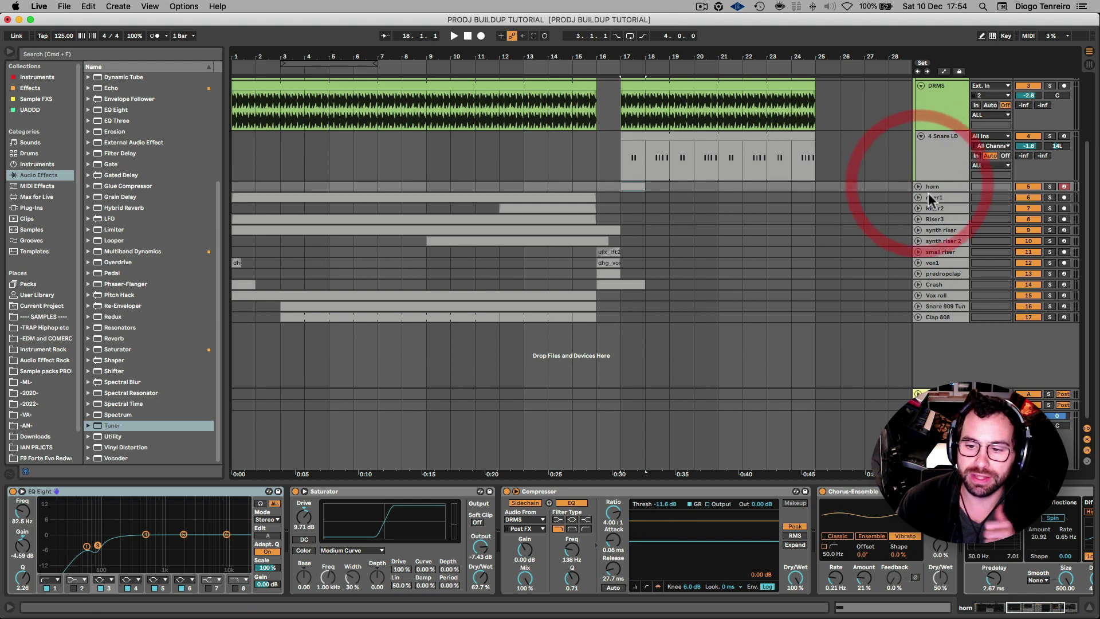
{"action": "left_click", "coordinate": [928, 197]}
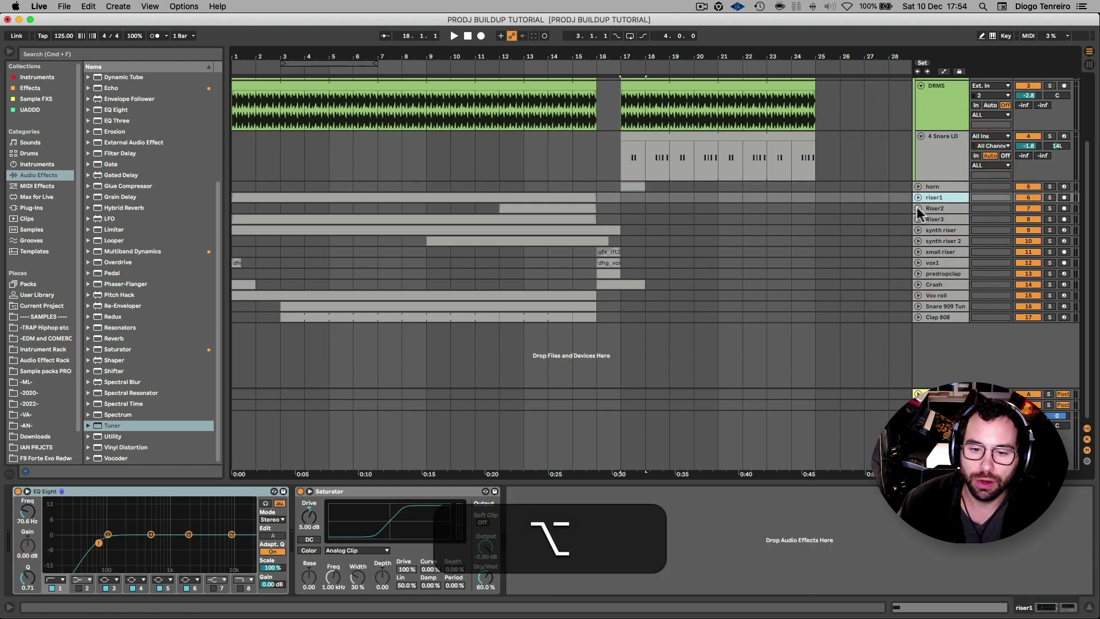
{"action": "left_click", "coordinate": [917, 209], "text": "alt"}
Step: Solo riser1 and play it from bar 9, keeping its track selected
{"action": "left_click", "coordinate": [430, 272]}
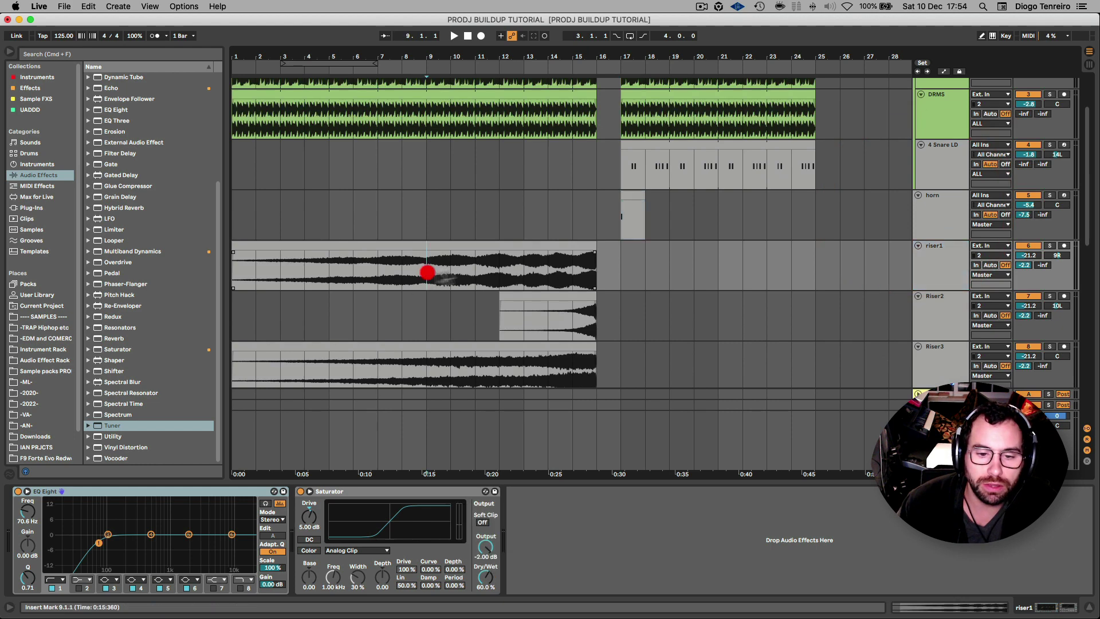
{"action": "left_click", "coordinate": [1050, 245]}
{"action": "key", "text": "space"}
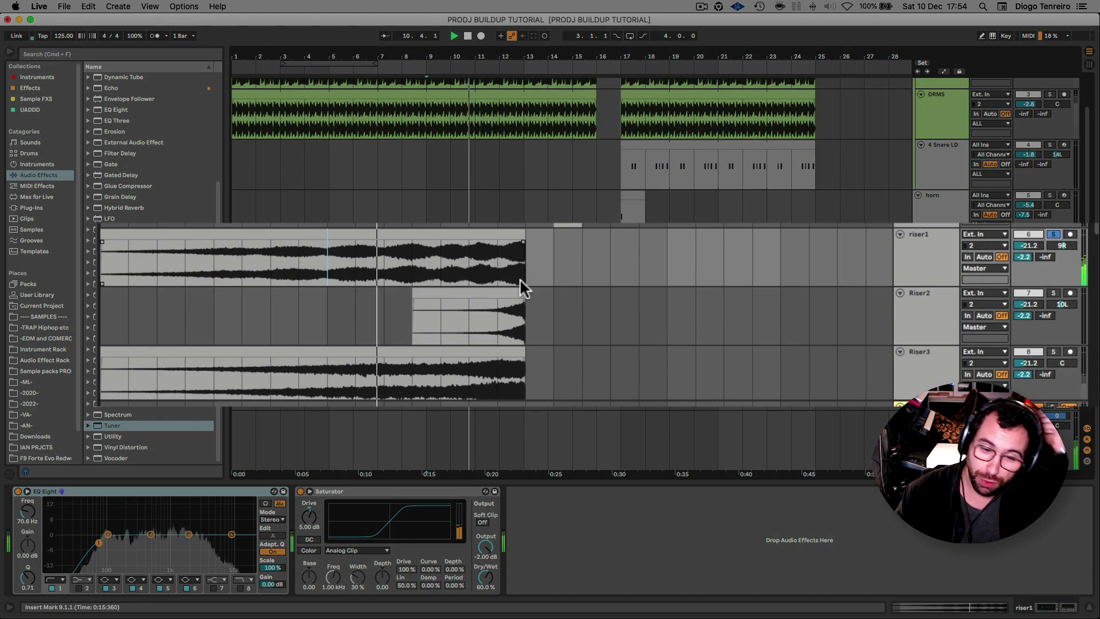
{"action": "key", "text": "space"}
{"action": "left_click", "coordinate": [936, 253]}
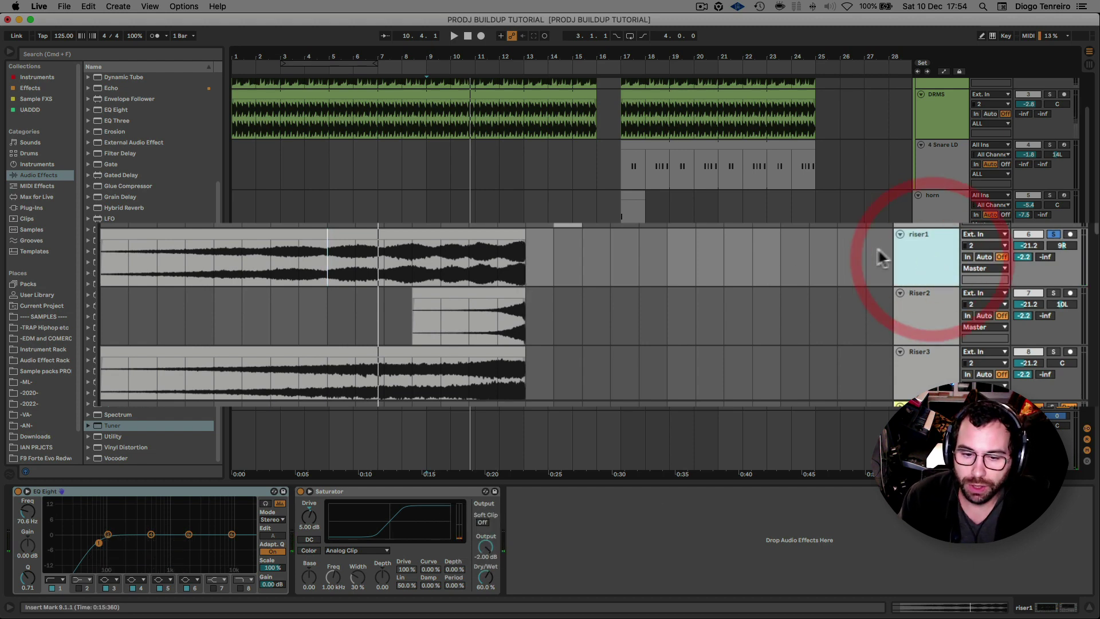
Step: Examine the Riser2 clip that starts at bar 12 alongside the riser1 clip
{"action": "scroll", "coordinate": [507, 239], "scroll_direction": "down", "scroll_amount": 2}
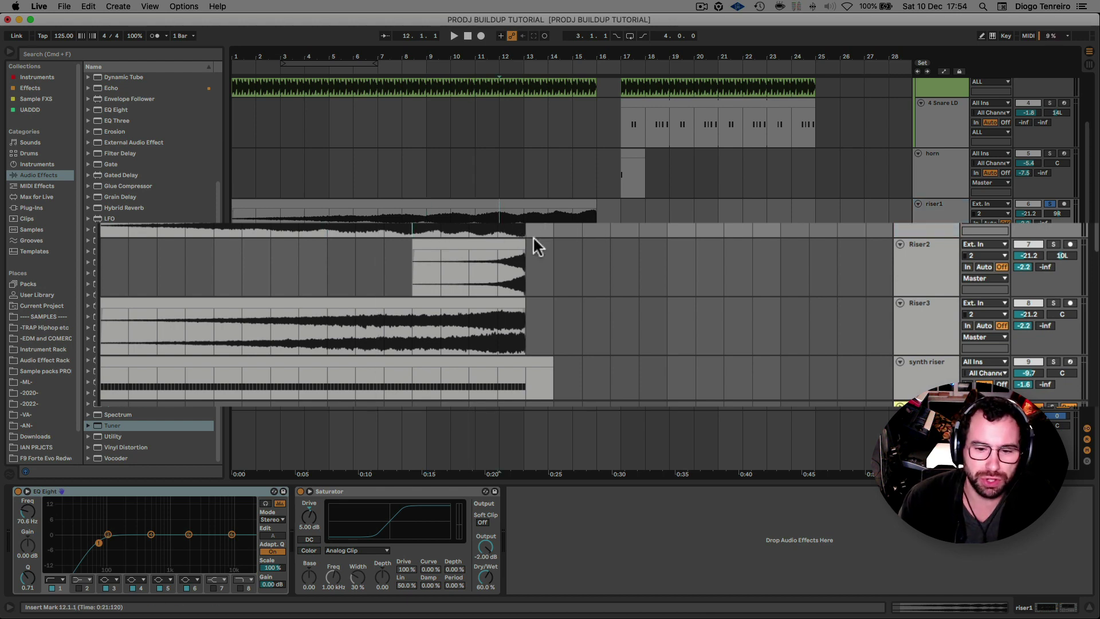
{"action": "left_click", "coordinate": [557, 253]}
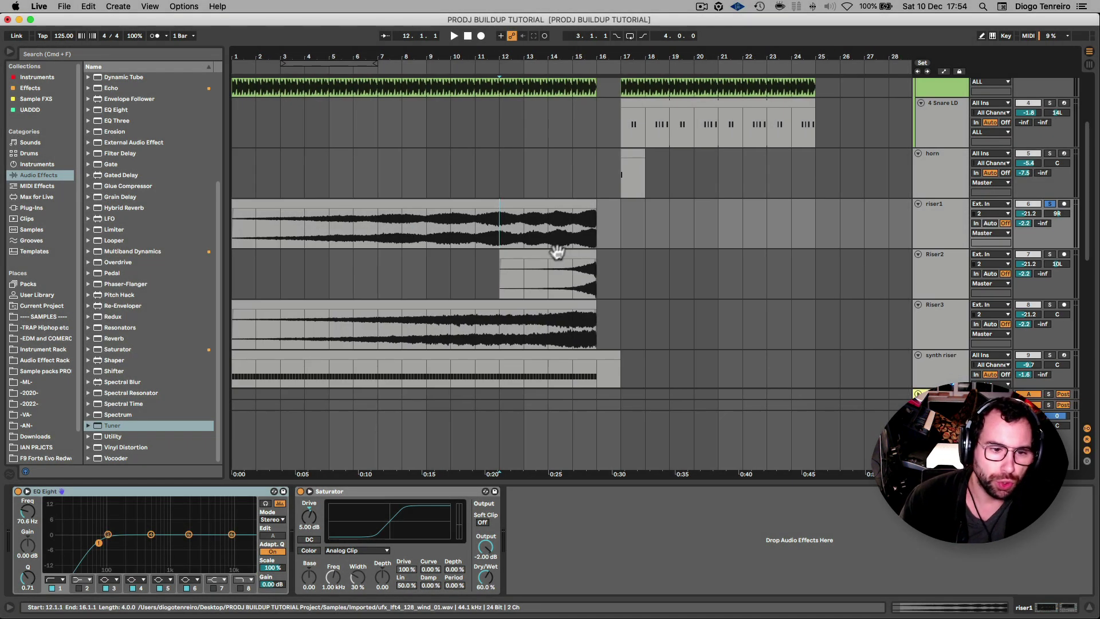
{"action": "left_click", "coordinate": [538, 239]}
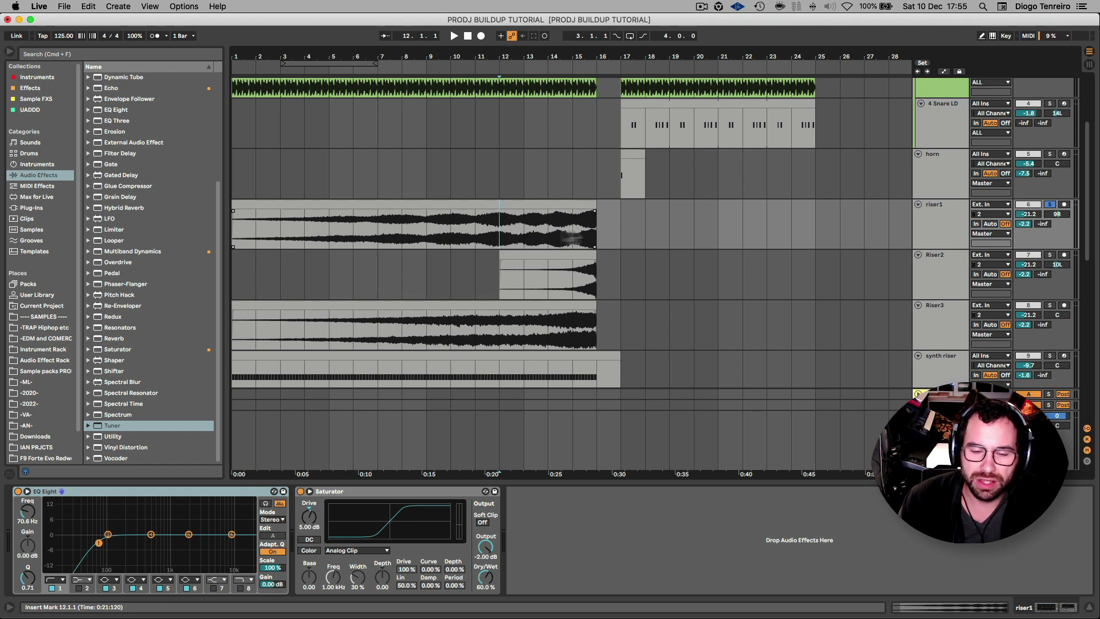
Step: Solo Riser3 and play it from bar 10
{"action": "scroll", "coordinate": [842, 258], "scroll_direction": "down", "scroll_amount": 3}
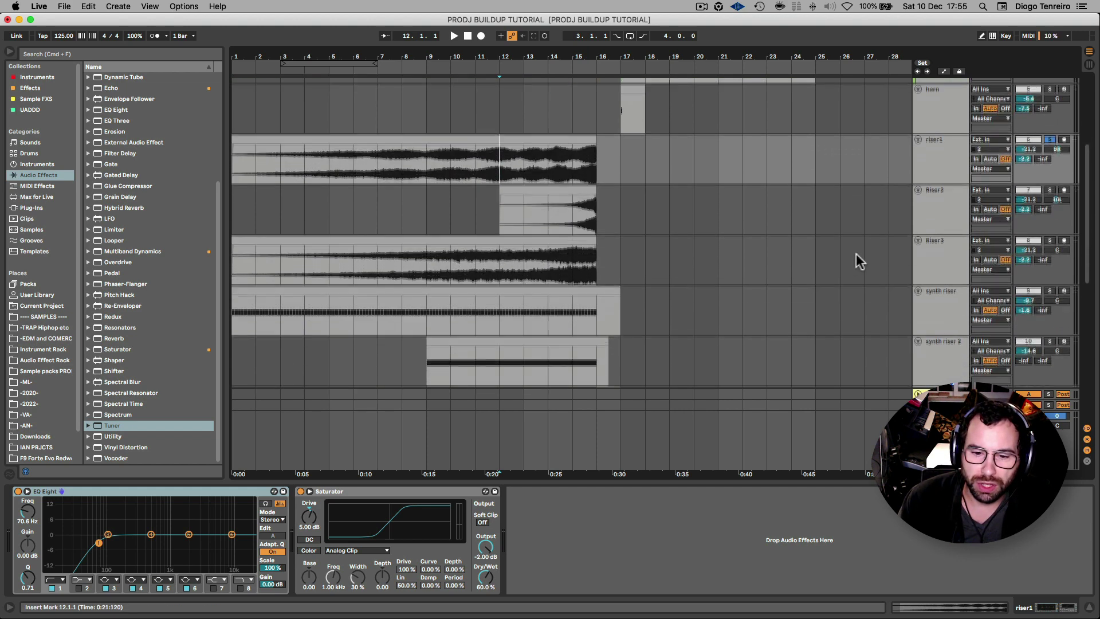
{"action": "left_click", "coordinate": [943, 173]}
{"action": "left_click", "coordinate": [945, 233]}
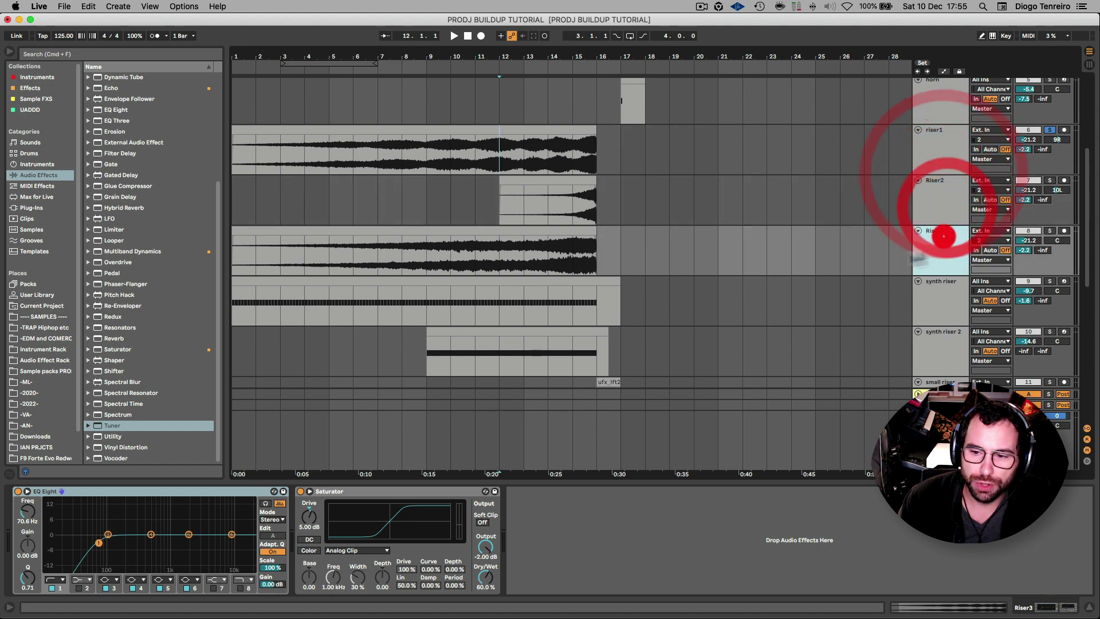
{"action": "left_click", "coordinate": [1049, 231]}
{"action": "left_click", "coordinate": [458, 255]}
{"action": "key", "text": "space"}
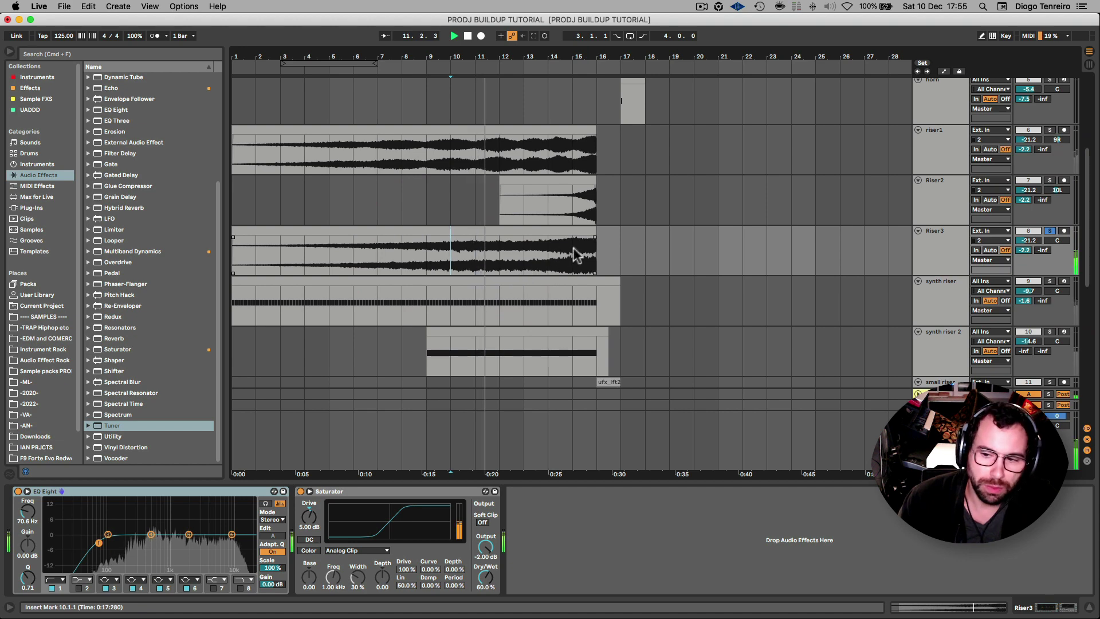
{"action": "key", "text": "space"}
Step: Solo riser1 and play it from bar 10 to compare it with Riser3
{"action": "left_click", "coordinate": [1049, 130]}
{"action": "key", "text": "space"}
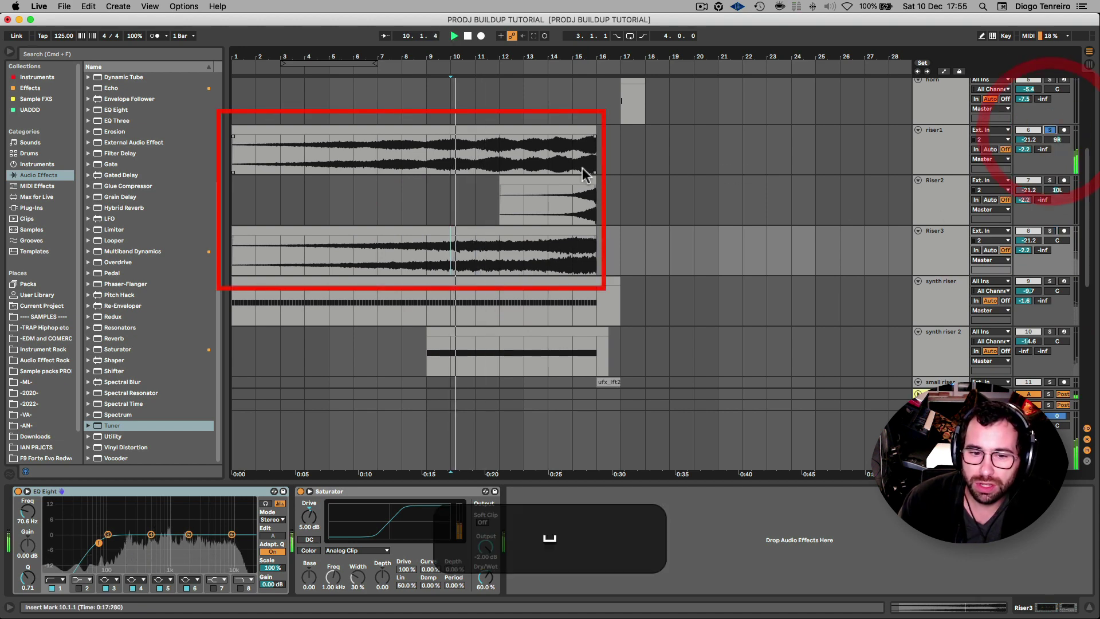
{"action": "key", "text": "space"}
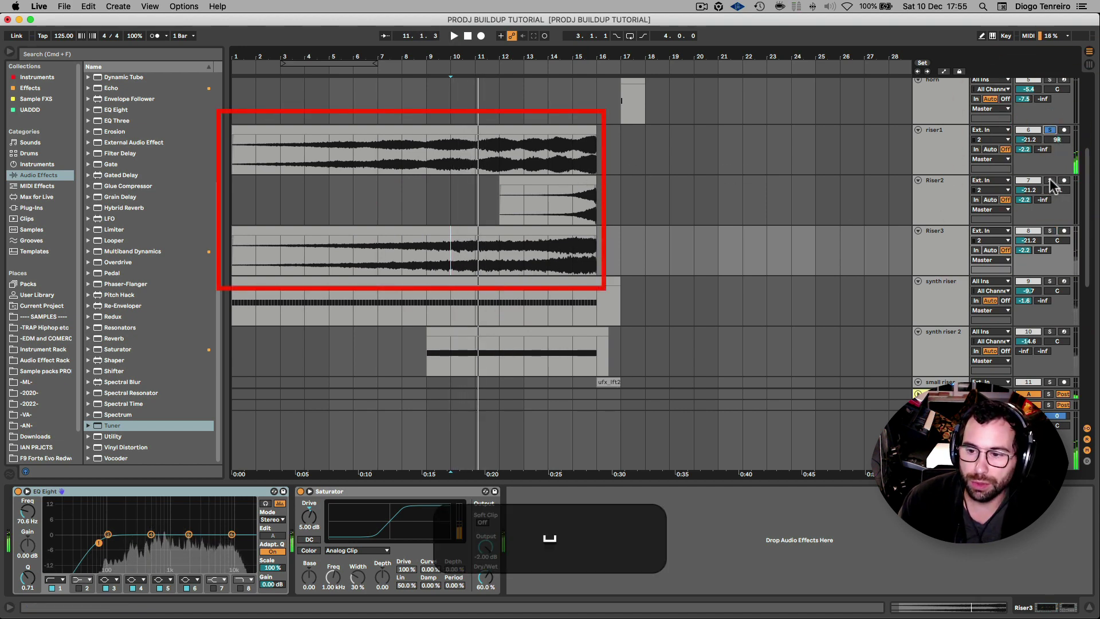
Step: Solo Riser2 and play it from bar 15 through its end
{"action": "left_click", "coordinate": [1050, 182]}
{"action": "left_click", "coordinate": [567, 209]}
{"action": "key", "text": "space"}
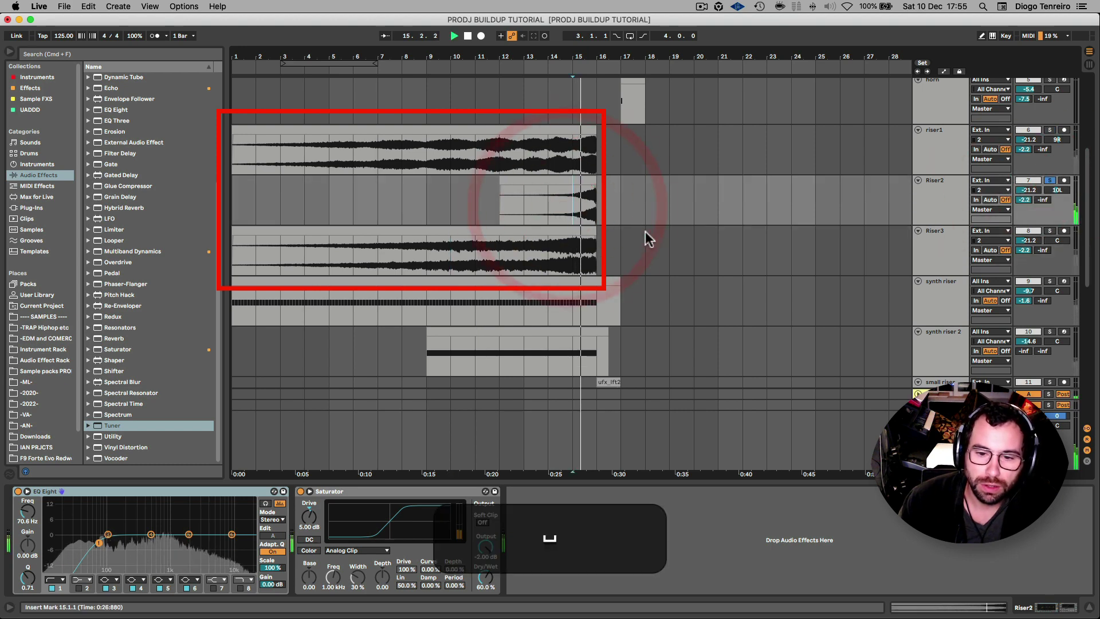
{"action": "key", "text": "space"}
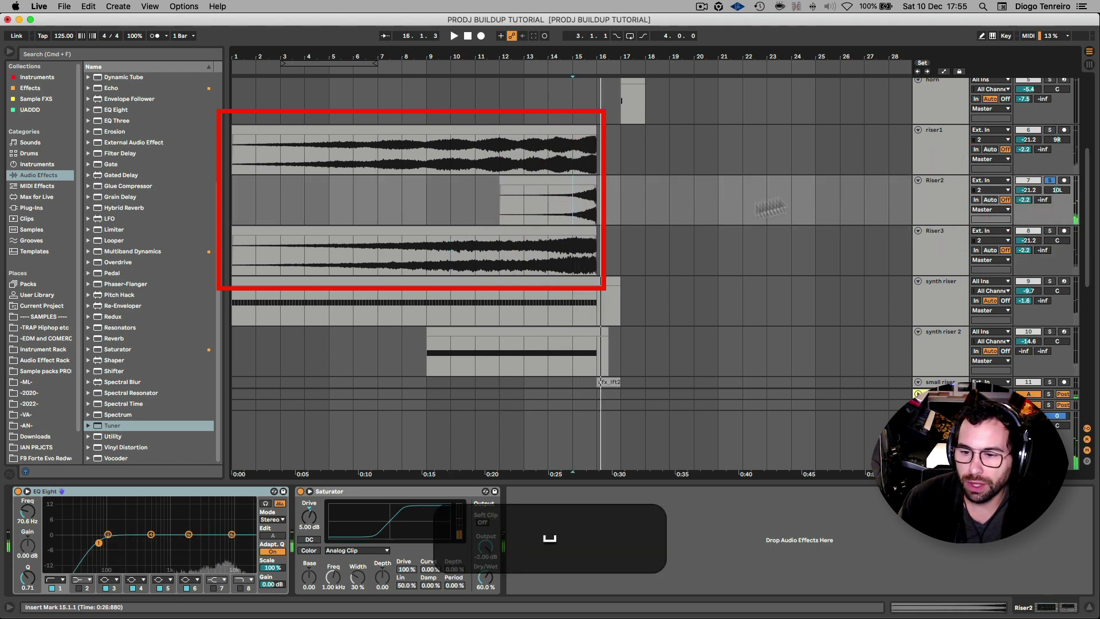
Step: Set Riser3's monitoring to Auto and lower the A Reverb sends of riser1, Riser2 and Riser3 to -4.4
{"action": "left_click", "coordinate": [990, 249]}
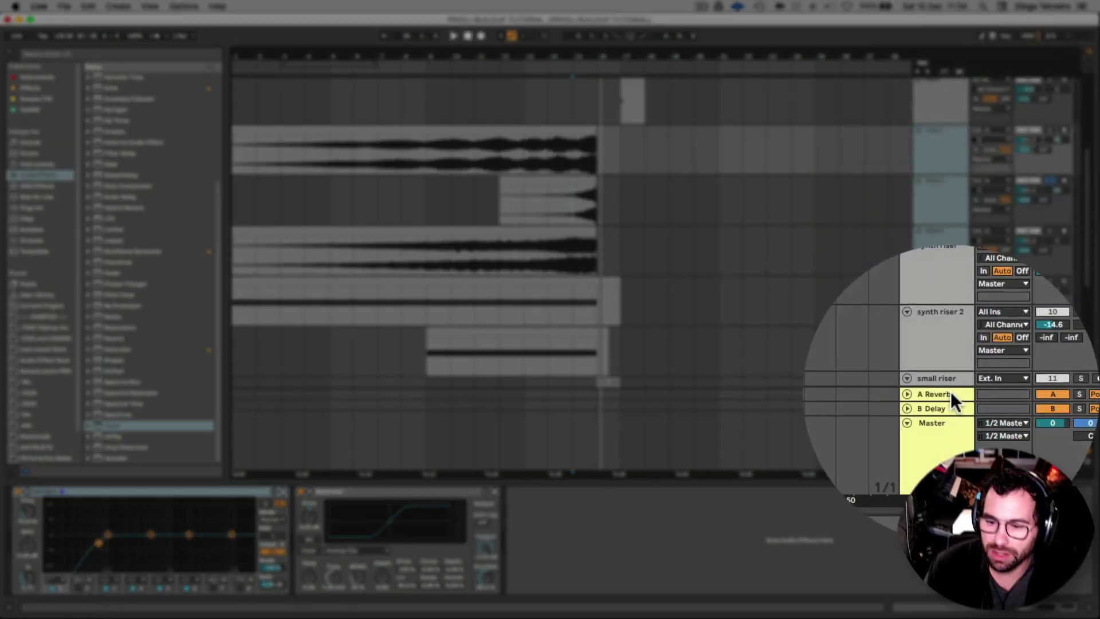
{"action": "left_click", "coordinate": [946, 393]}
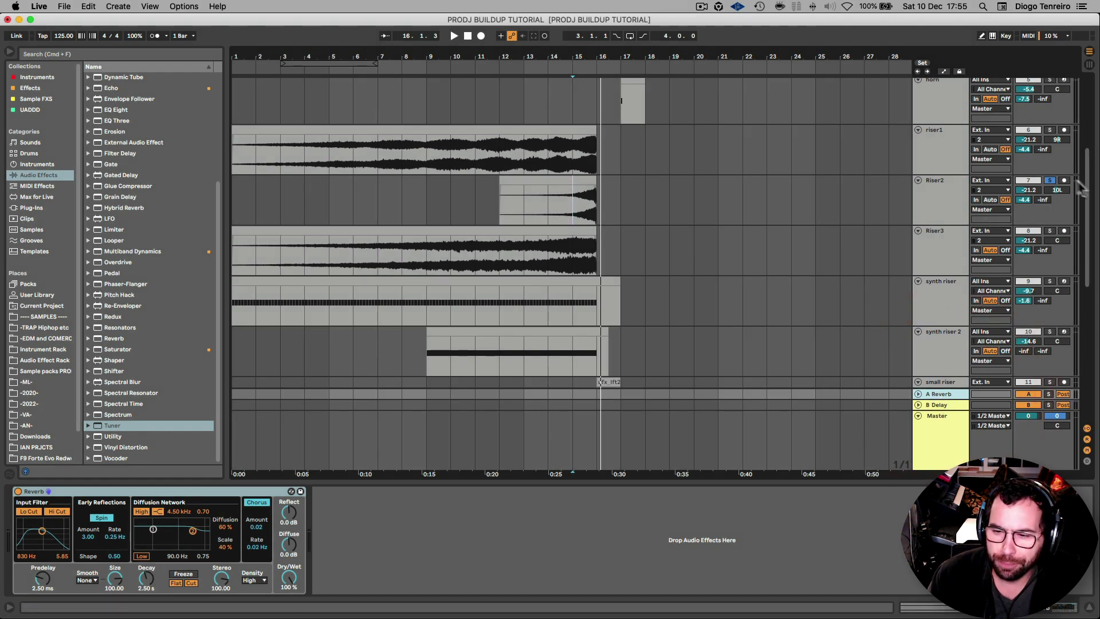
Step: Unsolo Riser2 and compare the EQ Eight and Saturator settings on riser1, Riser2 and Riser3
{"action": "left_click", "coordinate": [1051, 180]}
{"action": "left_click", "coordinate": [948, 153]}
{"action": "left_click", "coordinate": [947, 193]}
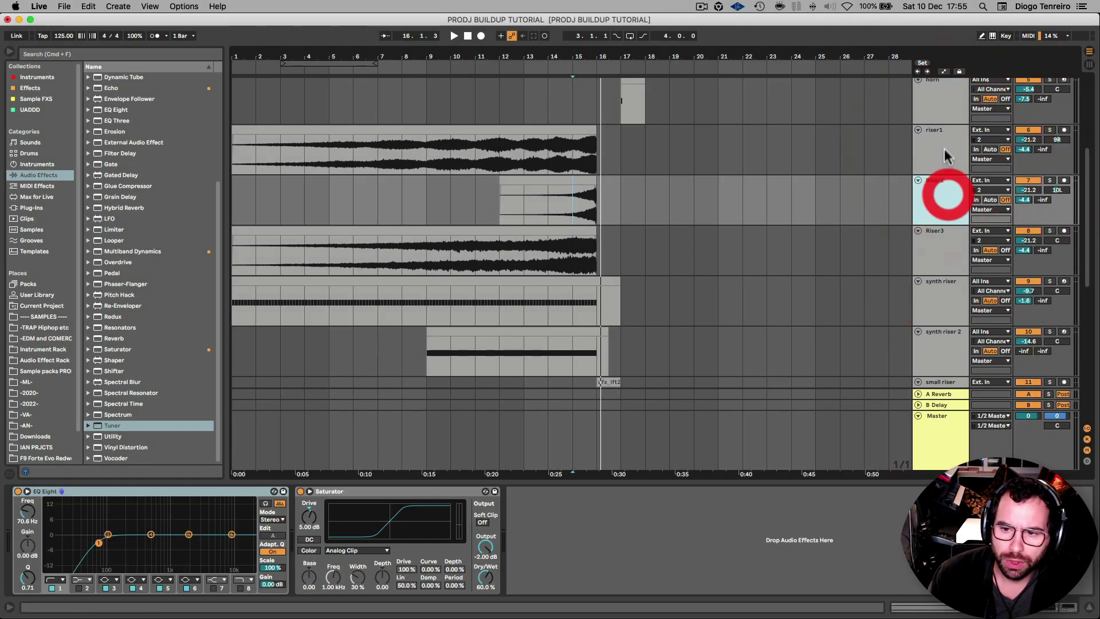
{"action": "left_click", "coordinate": [945, 153]}
{"action": "left_click", "coordinate": [940, 193]}
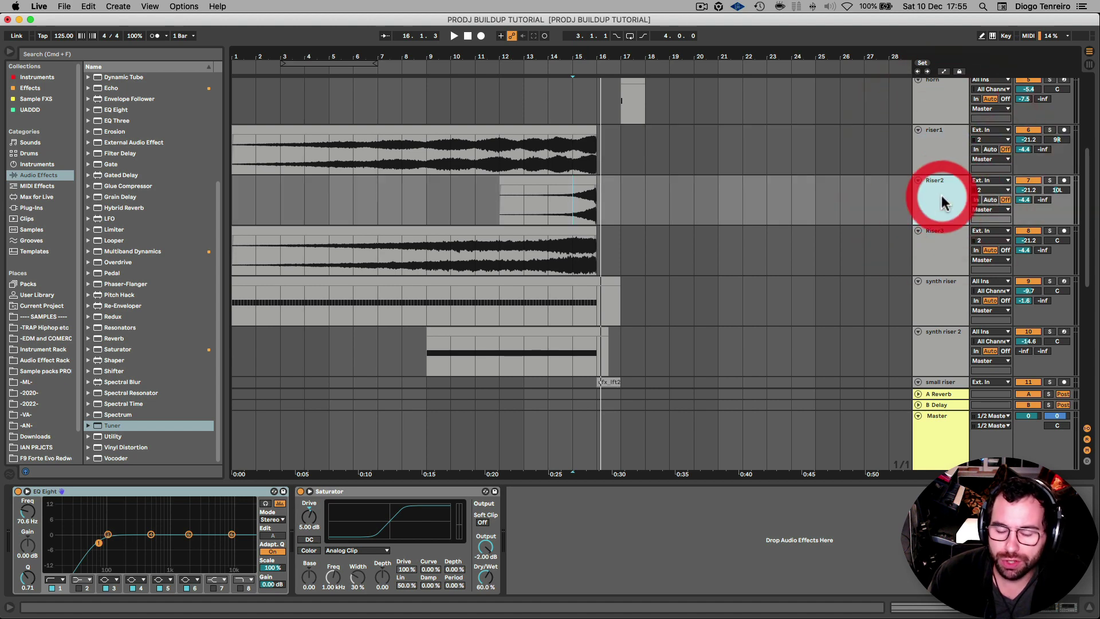
{"action": "left_click", "coordinate": [943, 251]}
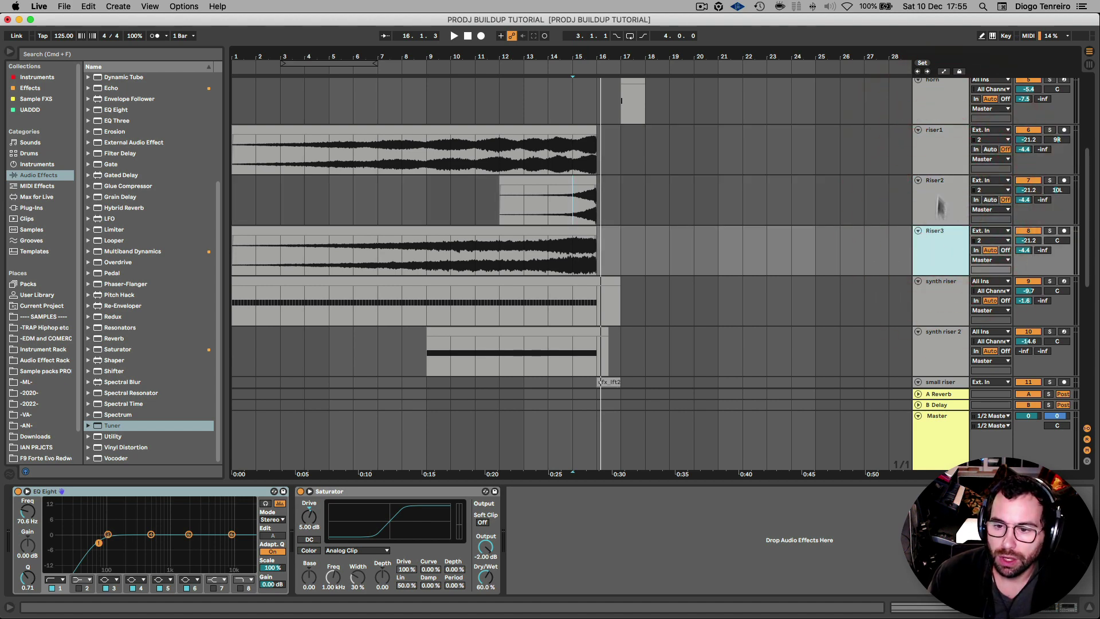
{"action": "left_click", "coordinate": [945, 146]}
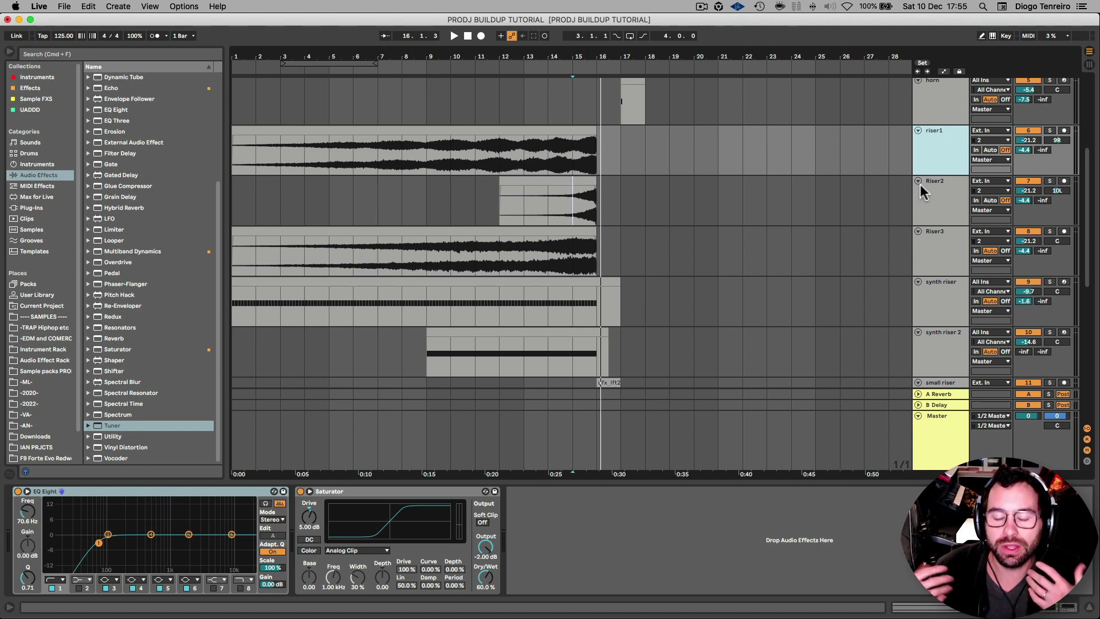
Step: Solo the synth riser track and play its clip from bar 1 with its Wavetable instrument in view
{"action": "scroll", "coordinate": [920, 184], "scroll_direction": "down", "scroll_amount": 3}
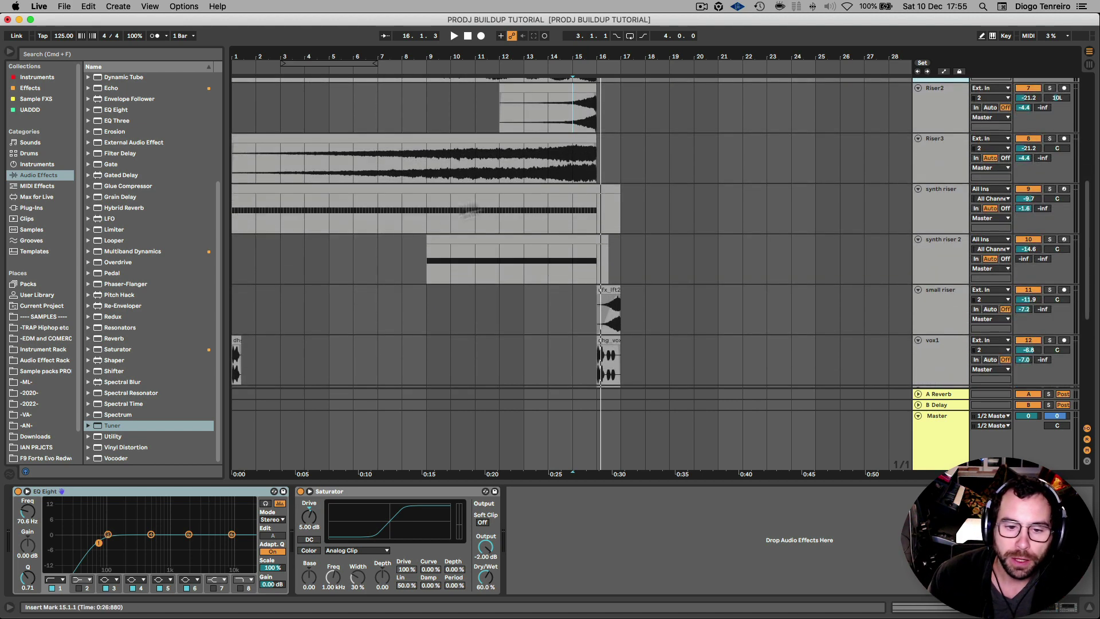
{"action": "left_click", "coordinate": [422, 191]}
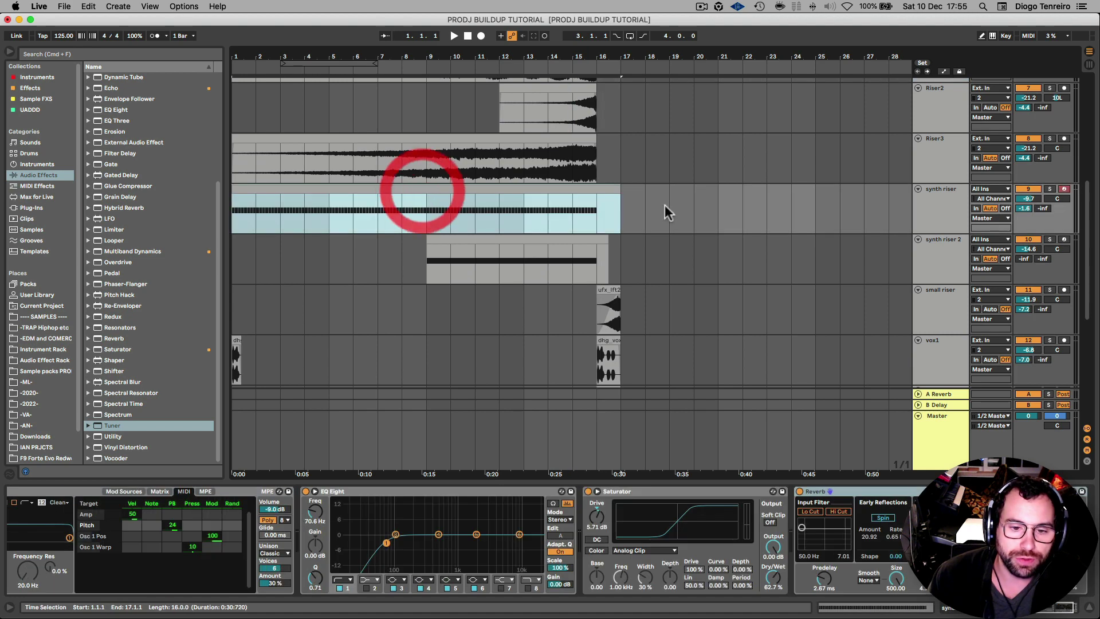
{"action": "left_click", "coordinate": [1050, 189]}
{"action": "scroll", "coordinate": [625, 520], "scroll_direction": "left", "scroll_amount": 5}
{"action": "key", "text": "space"}
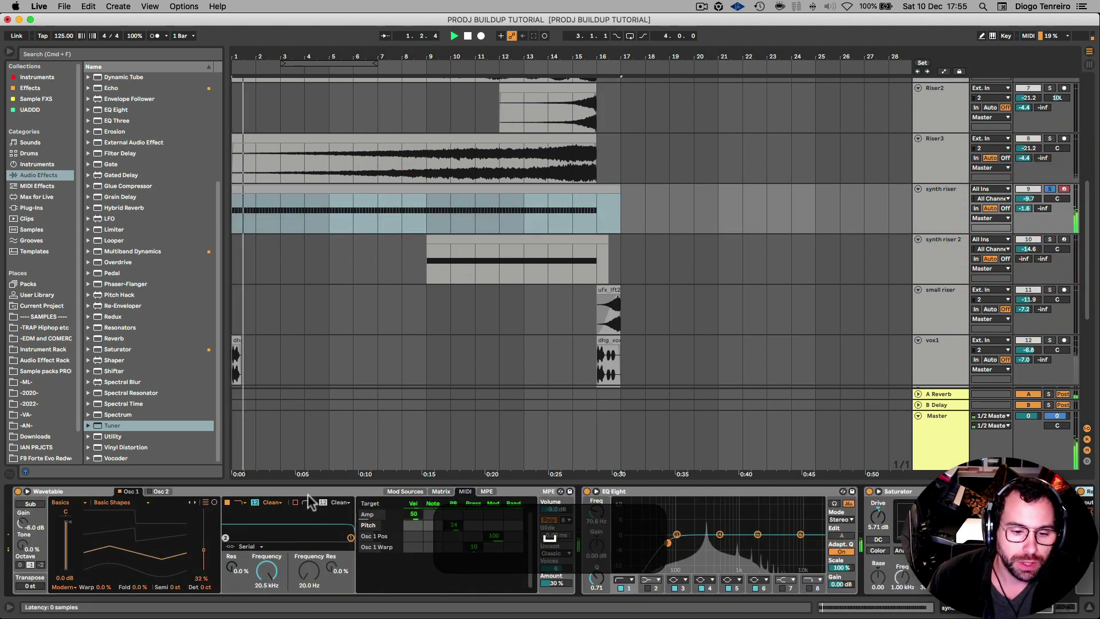
Step: Open the synth riser clip and show its MIDI notes
{"action": "double_click", "coordinate": [357, 189]}
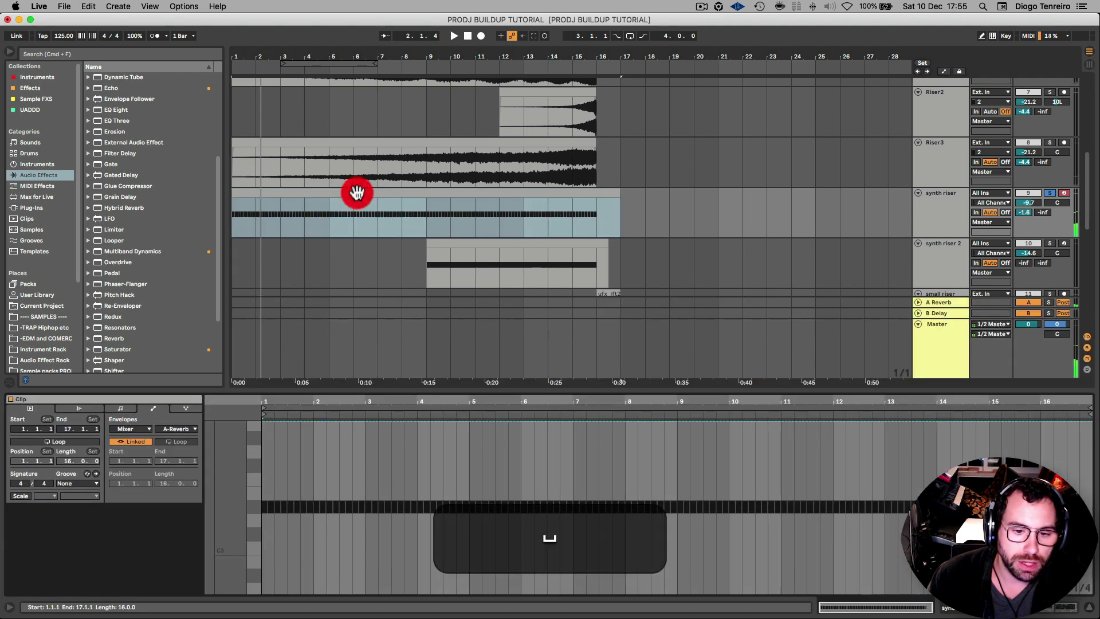
{"action": "left_click", "coordinate": [119, 408]}
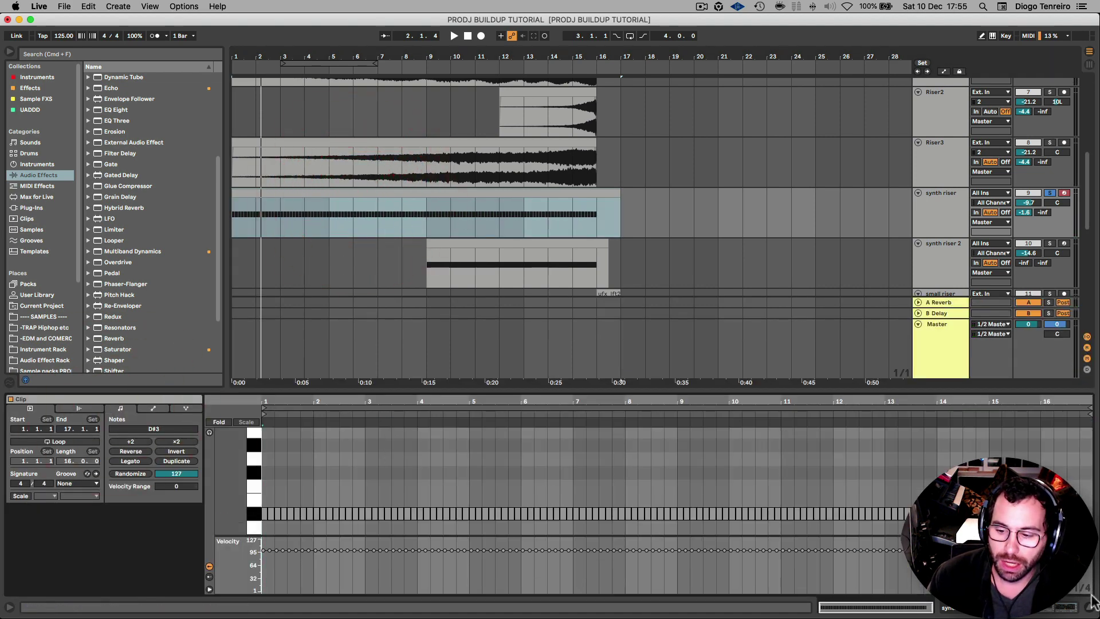
Step: Narrow the synth riser clip's note grid to 1/8 and play the riser with its Wavetable device chain in view
{"action": "left_click", "coordinate": [1063, 487]}
{"action": "key", "text": "super+1"}
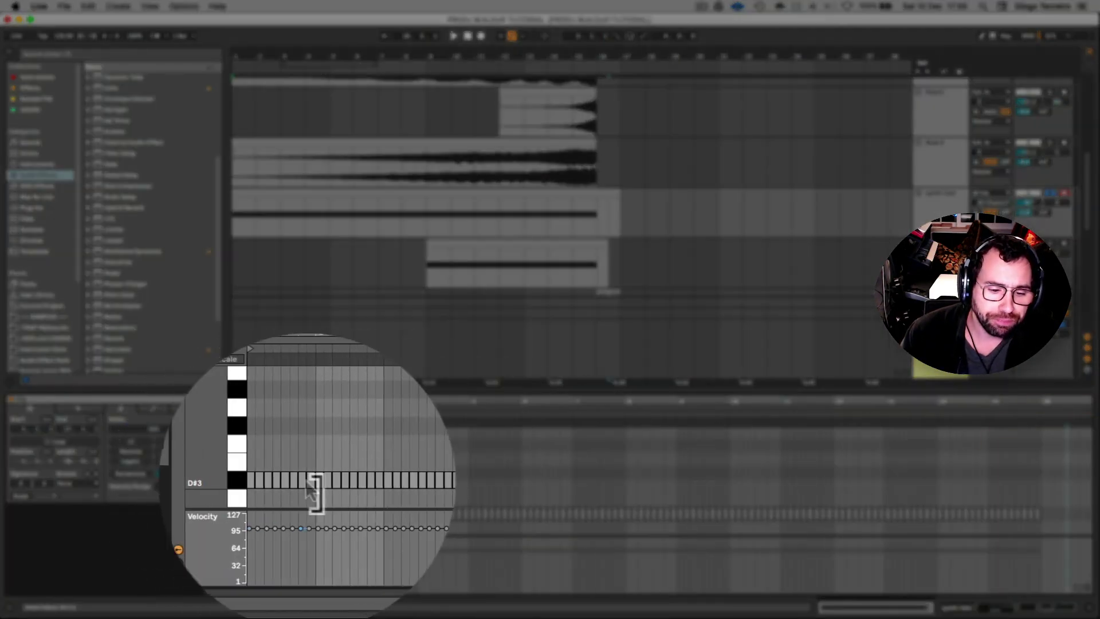
{"action": "key", "text": "shift"}
{"action": "key", "text": "shift+Tab"}
{"action": "key", "text": "space"}
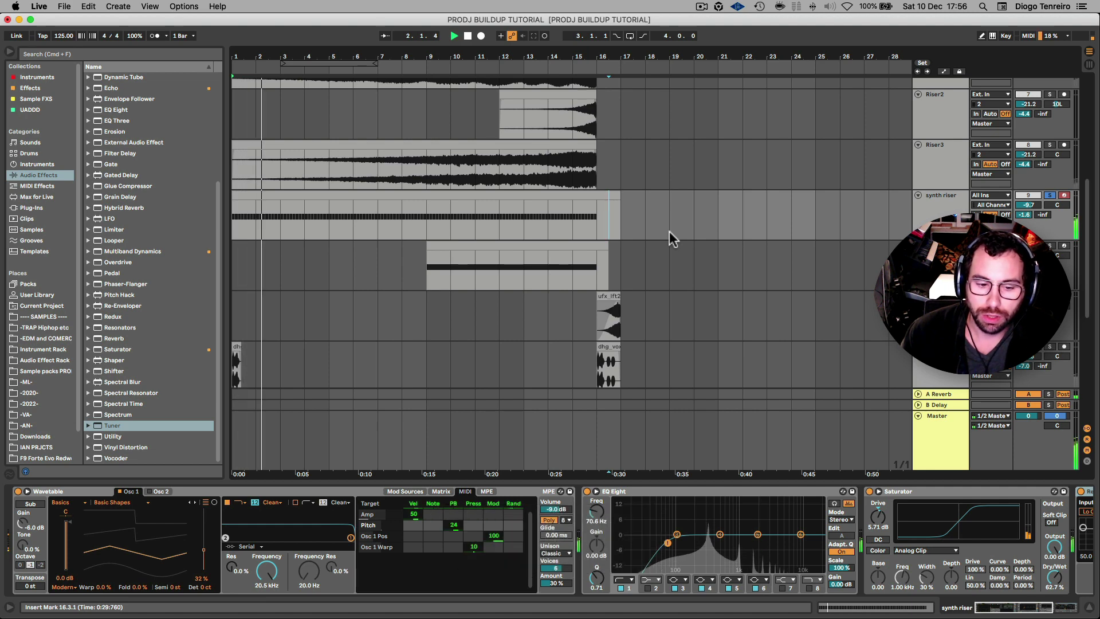
{"action": "key", "text": "space"}
Step: Open the synth riser clip and show its MIDI Ctrl Pitch Bend envelope
{"action": "double_click", "coordinate": [484, 197]}
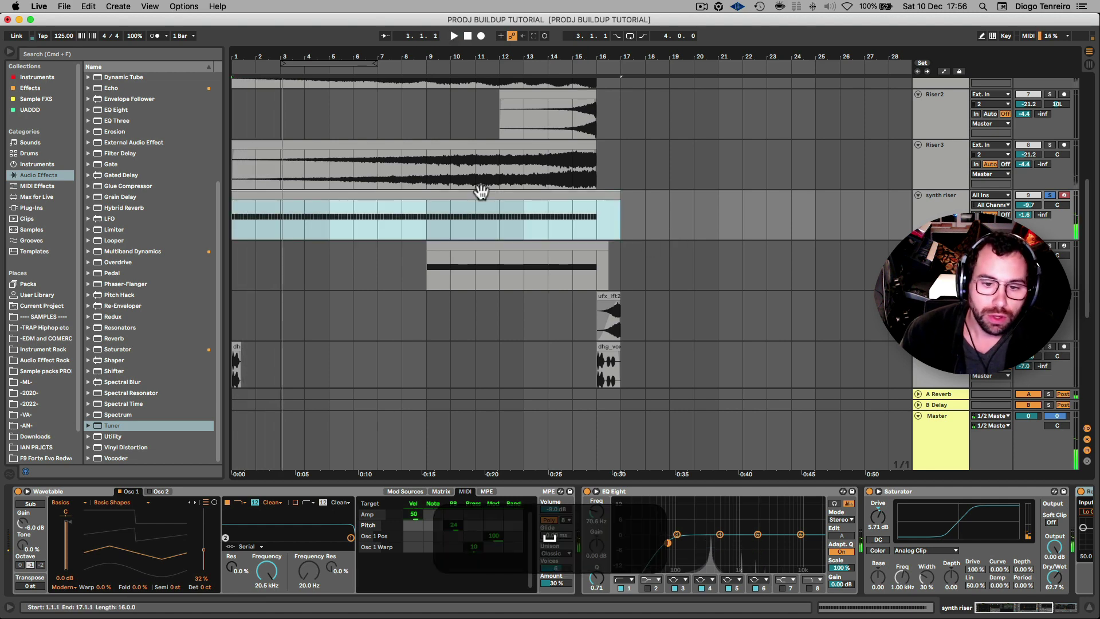
{"action": "left_click", "coordinate": [153, 408]}
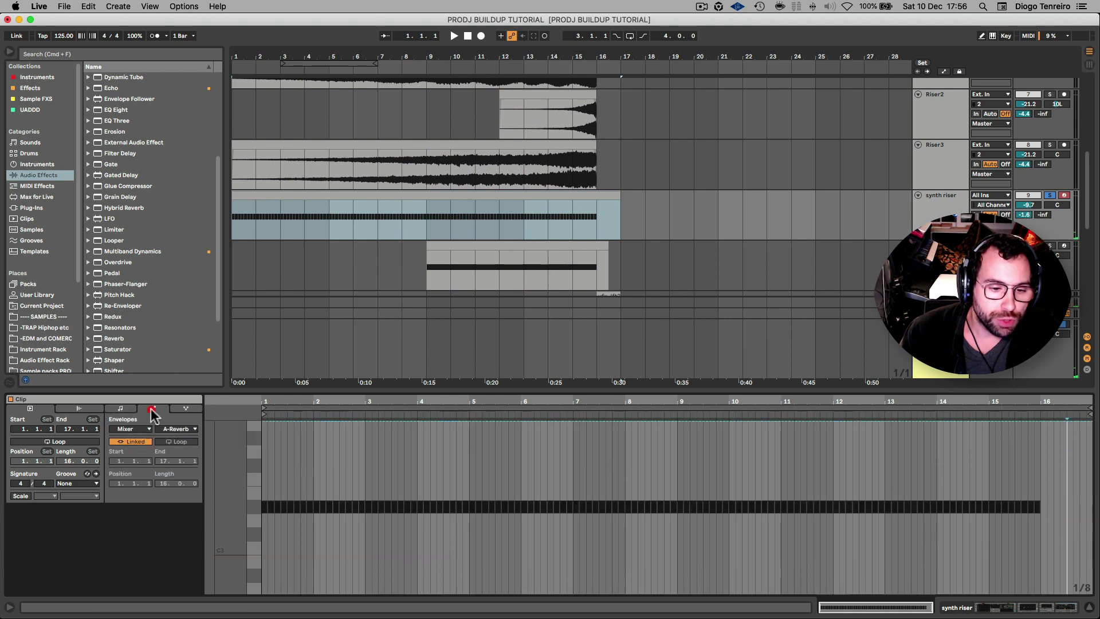
{"action": "left_click", "coordinate": [130, 429]}
{"action": "left_click", "coordinate": [129, 438]}
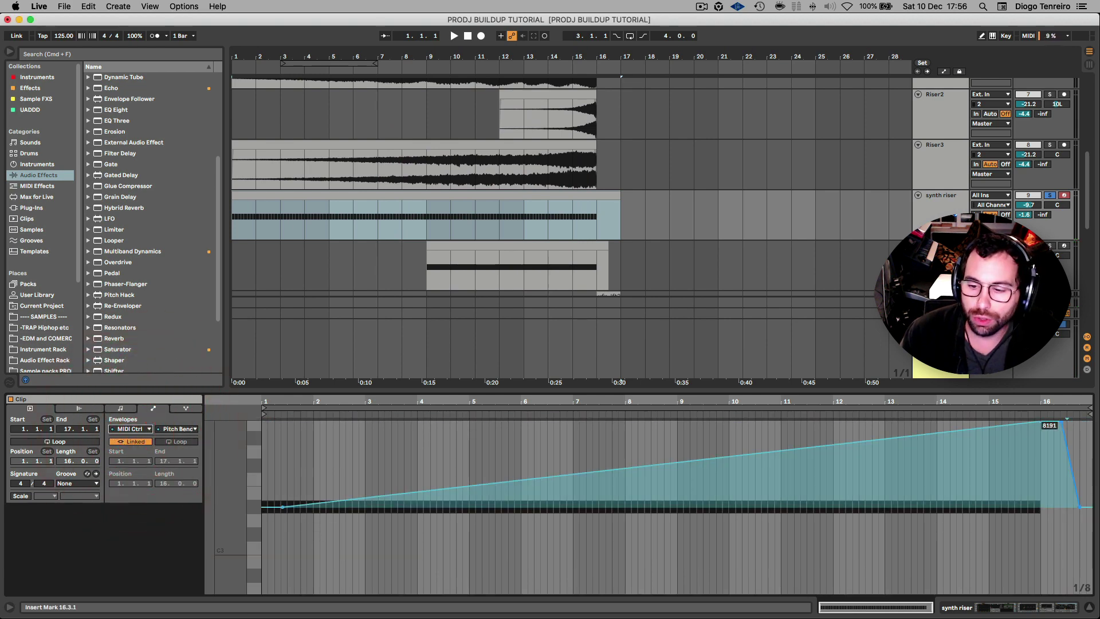
Step: Try holding the pitch bend at 8191 slightly past bar 16 and play the synth riser from 15.2.1
{"action": "left_click", "coordinate": [1040, 475]}
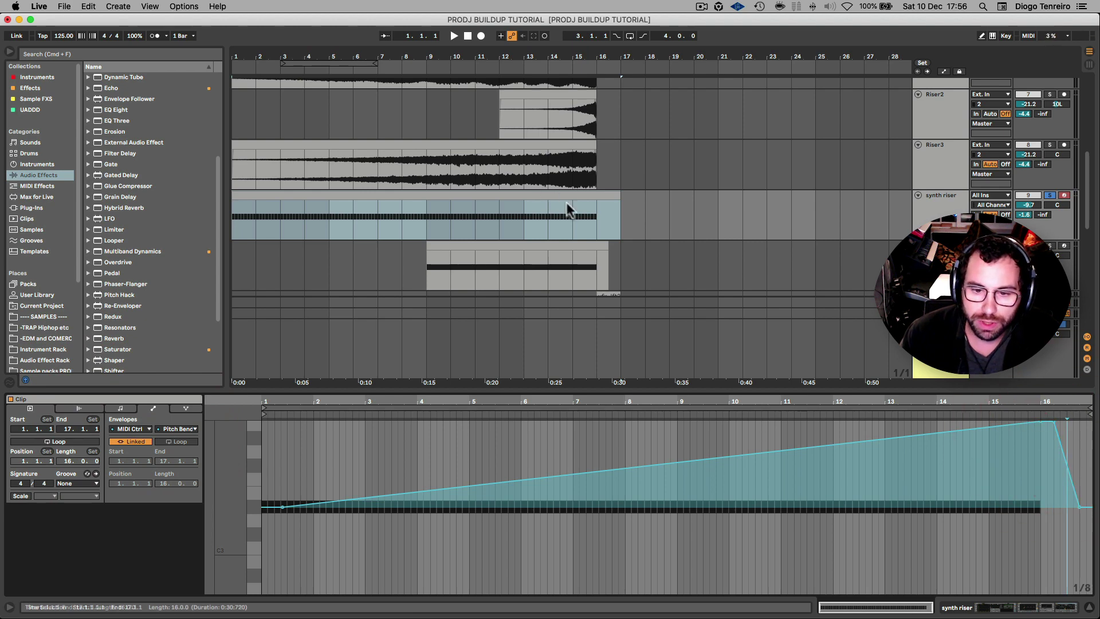
{"action": "left_click", "coordinate": [579, 217]}
{"action": "key", "text": "super+space"}
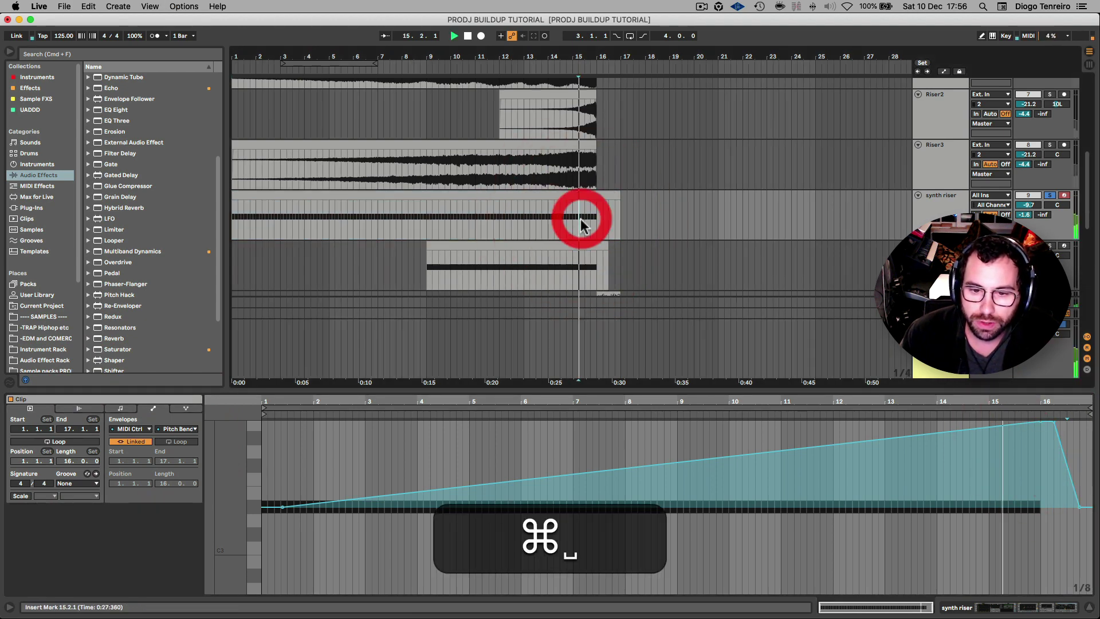
{"action": "key", "text": "space"}
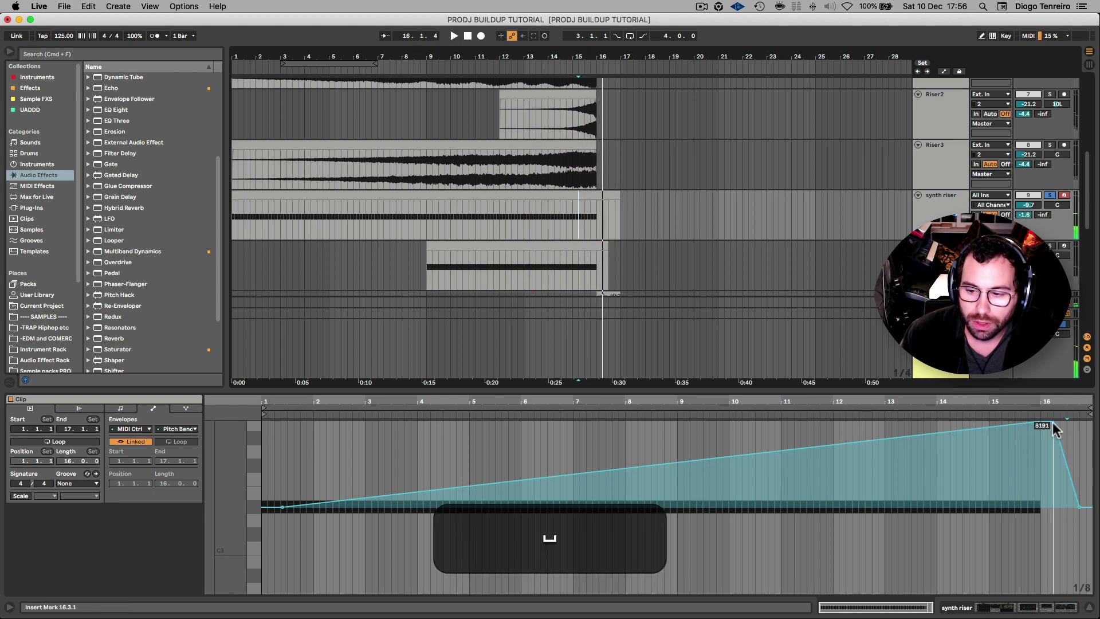
Step: Remove the added pitch bend breakpoint after bar 16 and play the end of the synth riser again
{"action": "left_click", "coordinate": [1052, 424]}
{"action": "left_click", "coordinate": [589, 225]}
{"action": "key", "text": "space"}
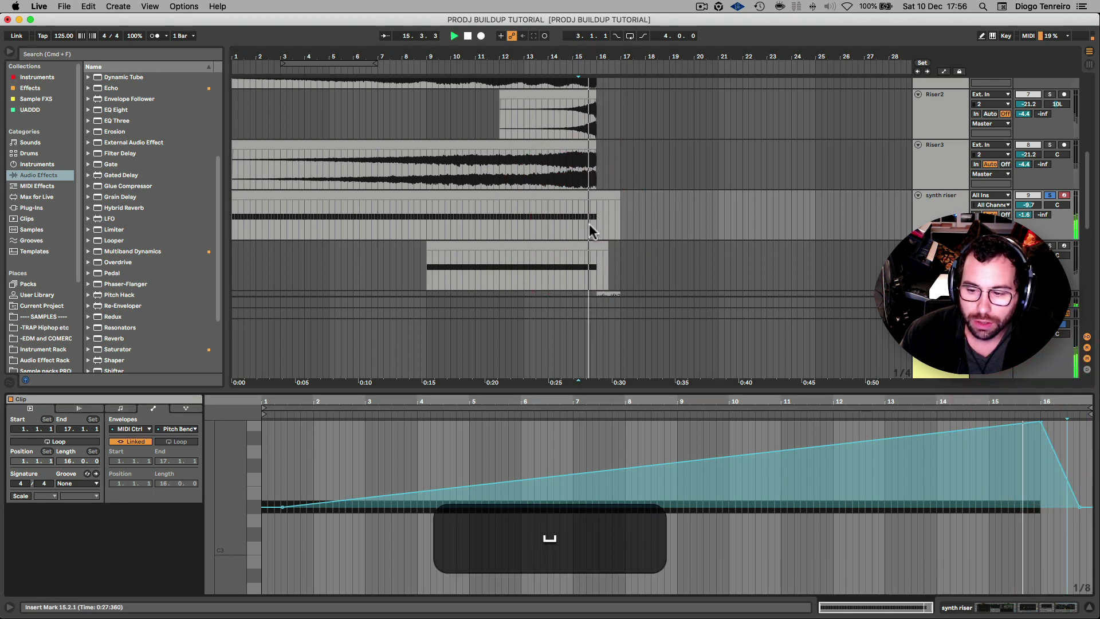
{"action": "key", "text": "space"}
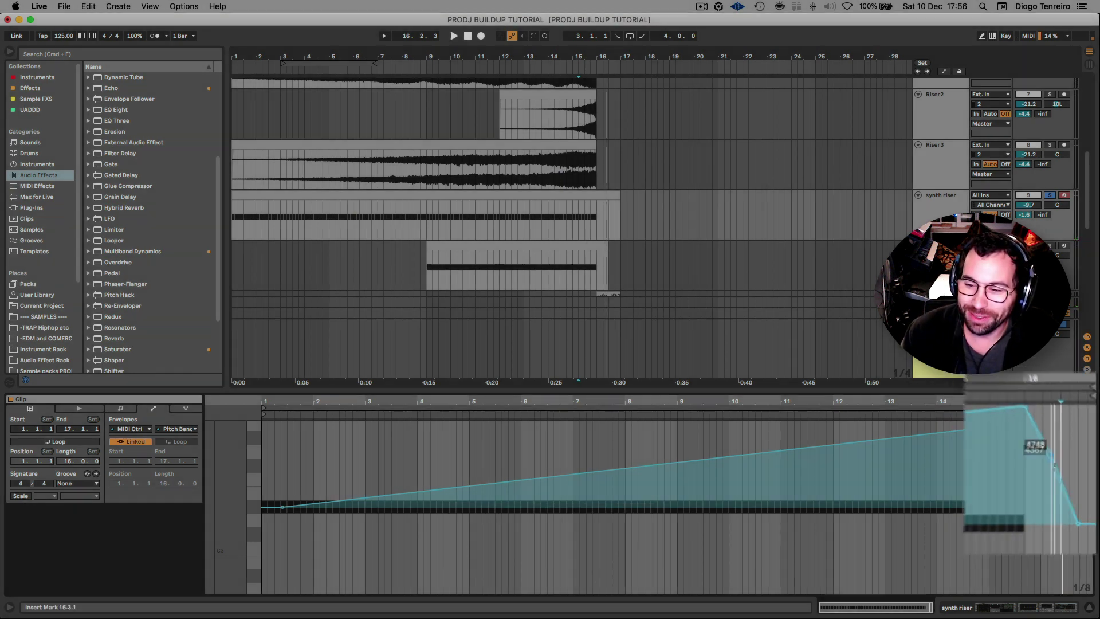
Step: Hold the pitch bend at 8191 until 16.3.1, try ending the synth riser clip at 16.2.1 and restore its end to 17.1.1
{"action": "left_click_drag", "start_coordinate": [1061, 465], "coordinate": [1066, 421]}
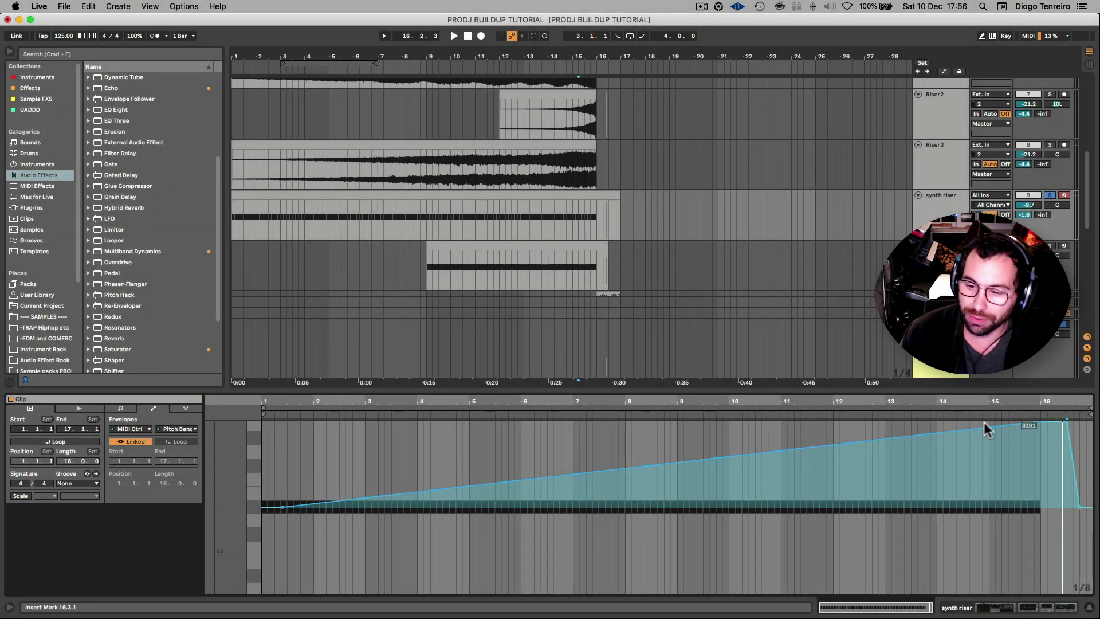
{"action": "left_click", "coordinate": [607, 196]}
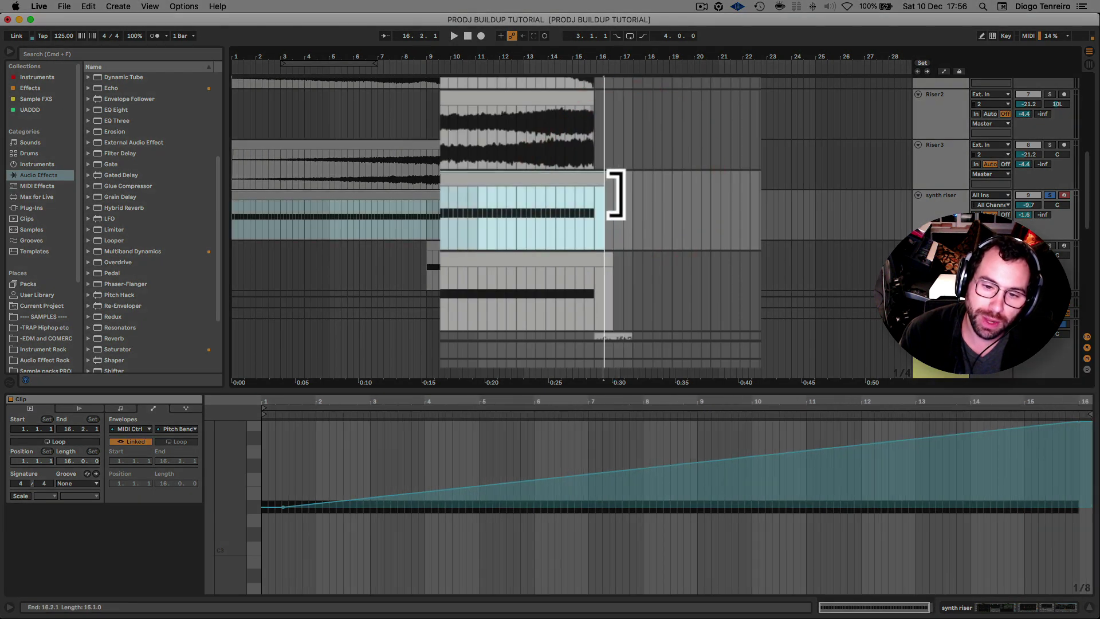
{"action": "left_click", "coordinate": [636, 199]}
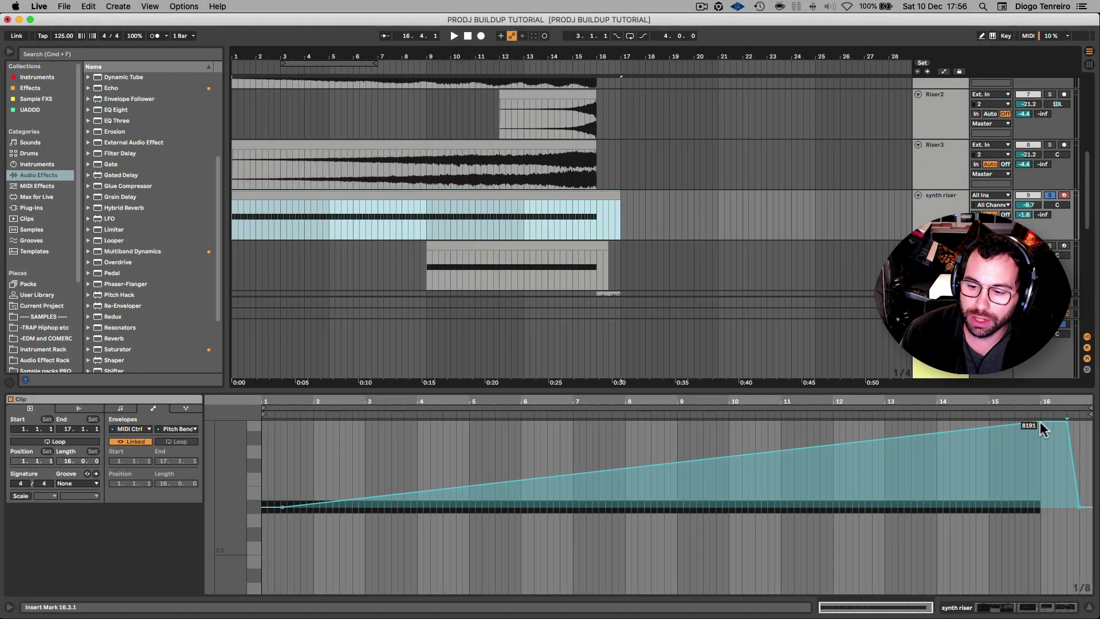
{"action": "left_click", "coordinate": [1065, 422]}
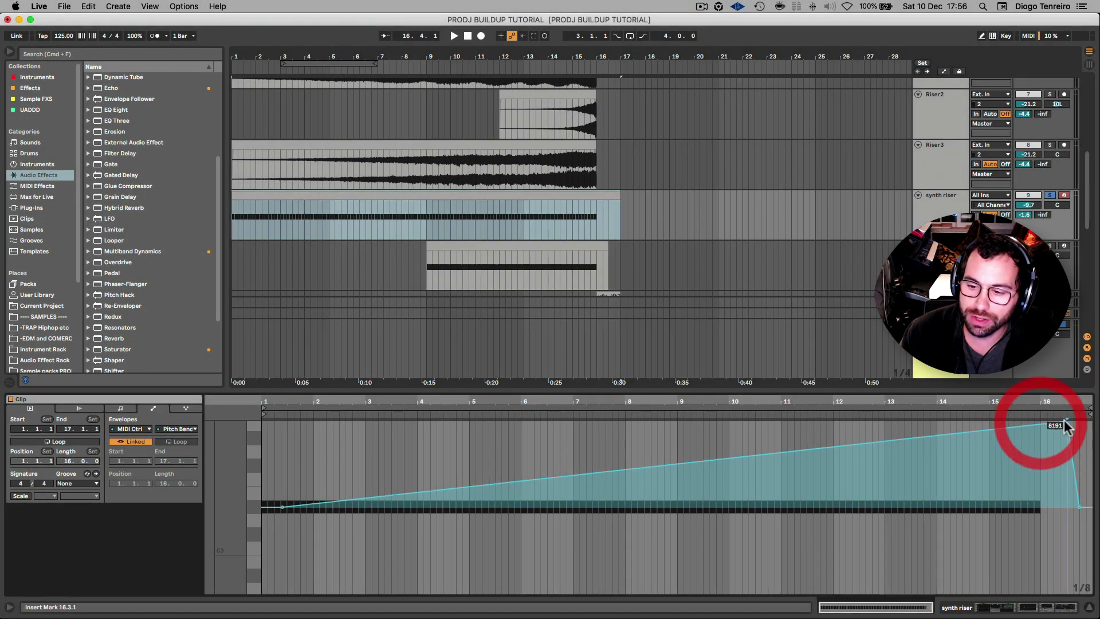
Step: Ramp the clip's MIDI Ctrl Pitch Bend envelope up to its maximum at bar 16 and hold it there until 16.3.1
{"action": "left_click", "coordinate": [120, 407]}
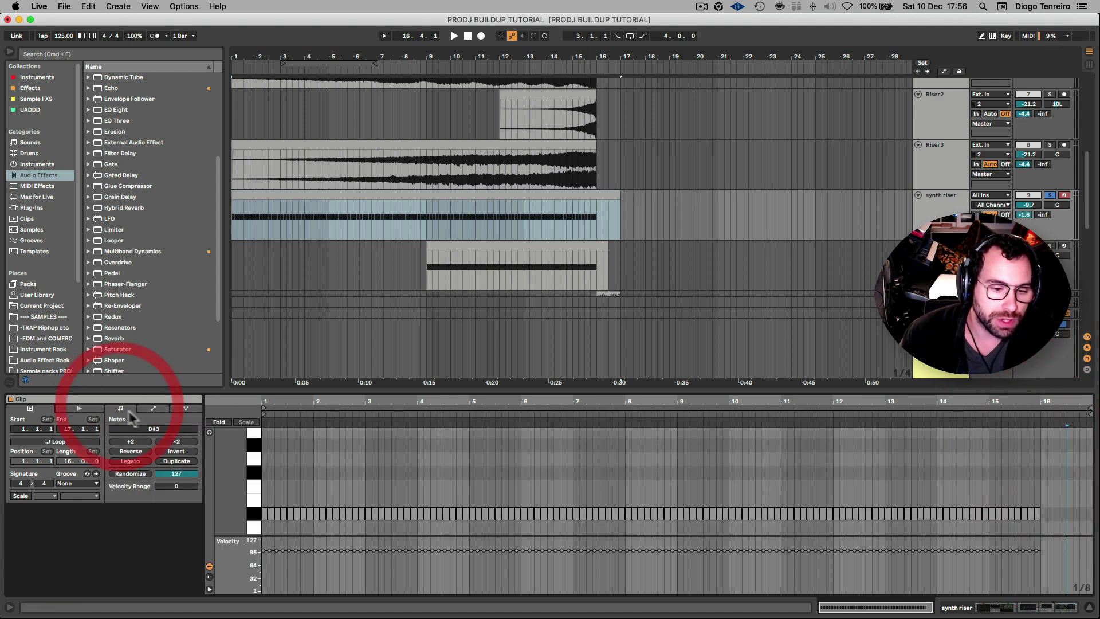
{"action": "left_click", "coordinate": [153, 407]}
{"action": "left_click", "coordinate": [137, 430]}
{"action": "left_click", "coordinate": [148, 437]}
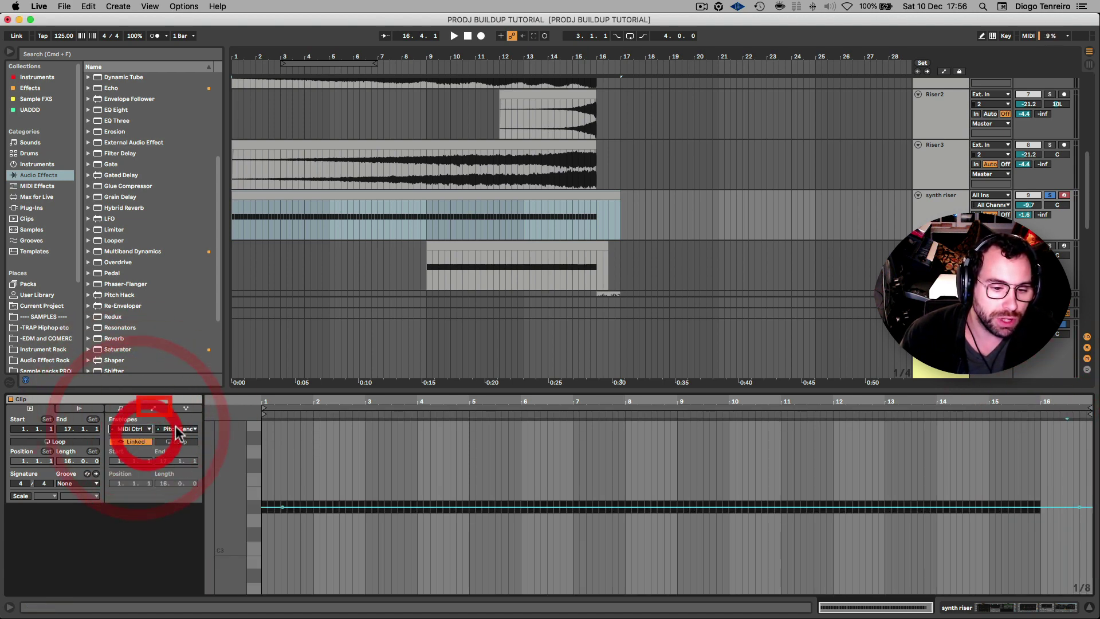
{"action": "left_click", "coordinate": [176, 429]}
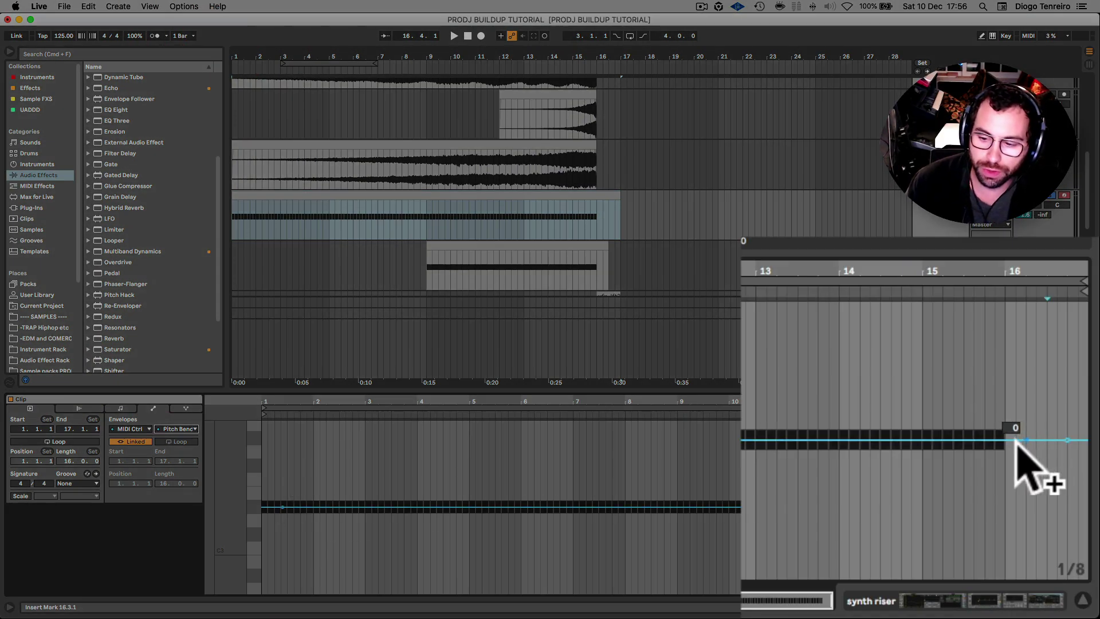
{"action": "left_click_drag", "start_coordinate": [1004, 440], "coordinate": [1004, 303]}
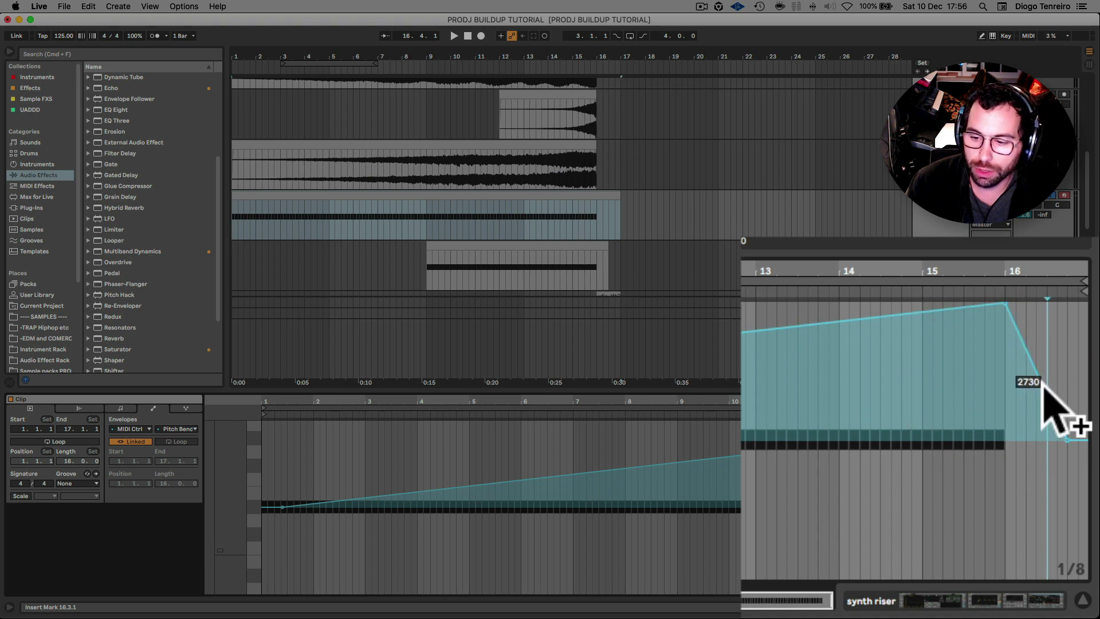
{"action": "left_click_drag", "start_coordinate": [1042, 382], "coordinate": [1047, 303]}
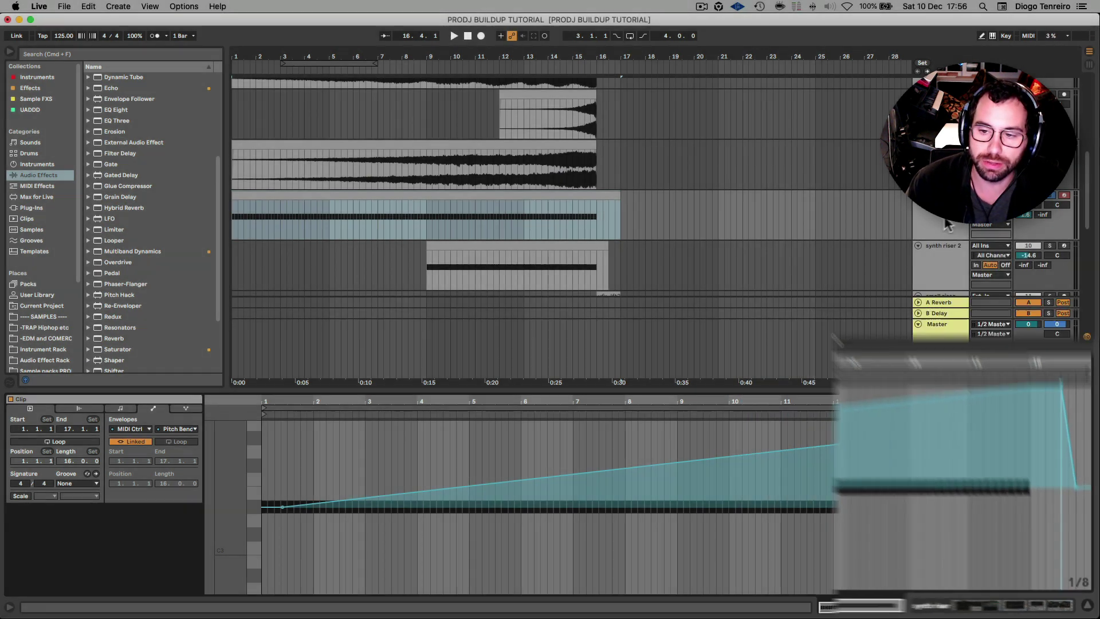
Step: Show the synth riser's Wavetable and examine the pitch bend amount for Pitch in its MIDI modulation matrix
{"action": "left_click", "coordinate": [933, 221]}
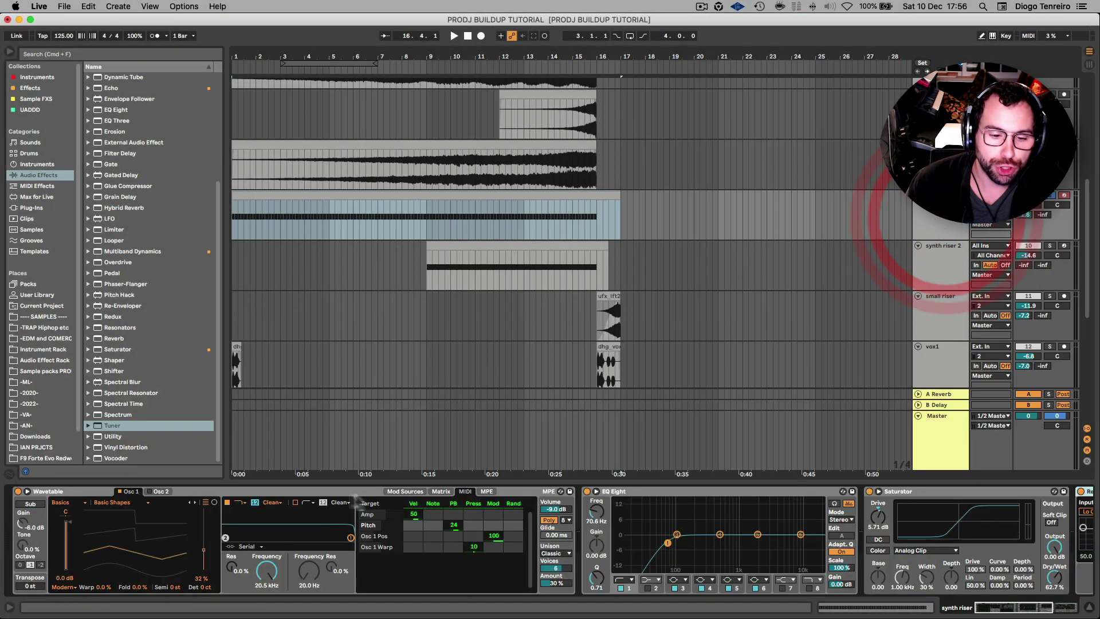
{"action": "left_click", "coordinate": [298, 491]}
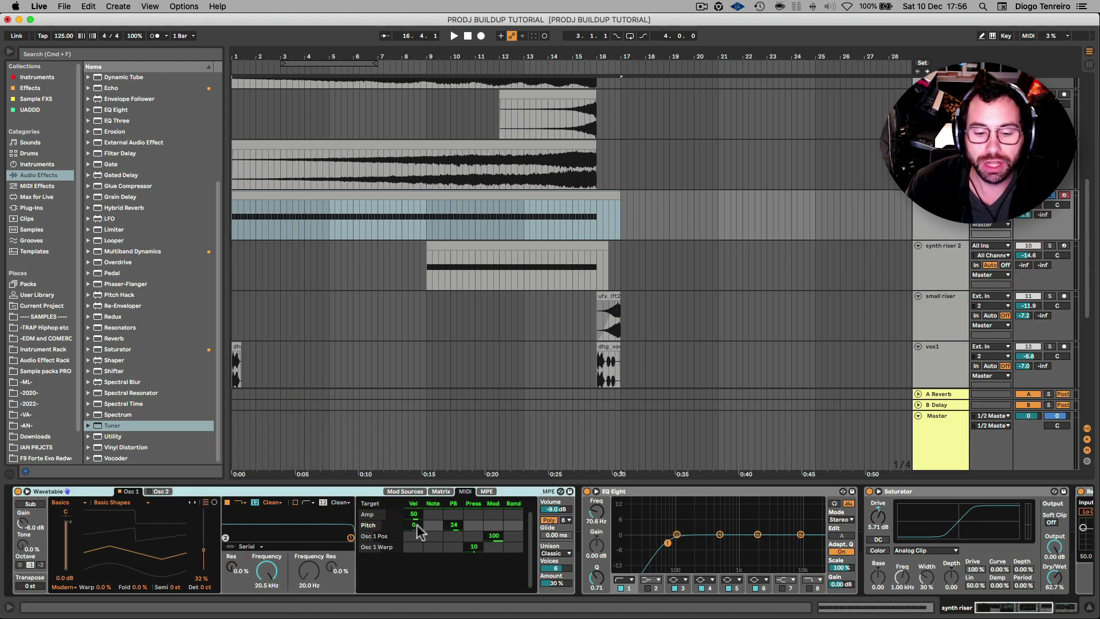
{"action": "left_click", "coordinate": [453, 525]}
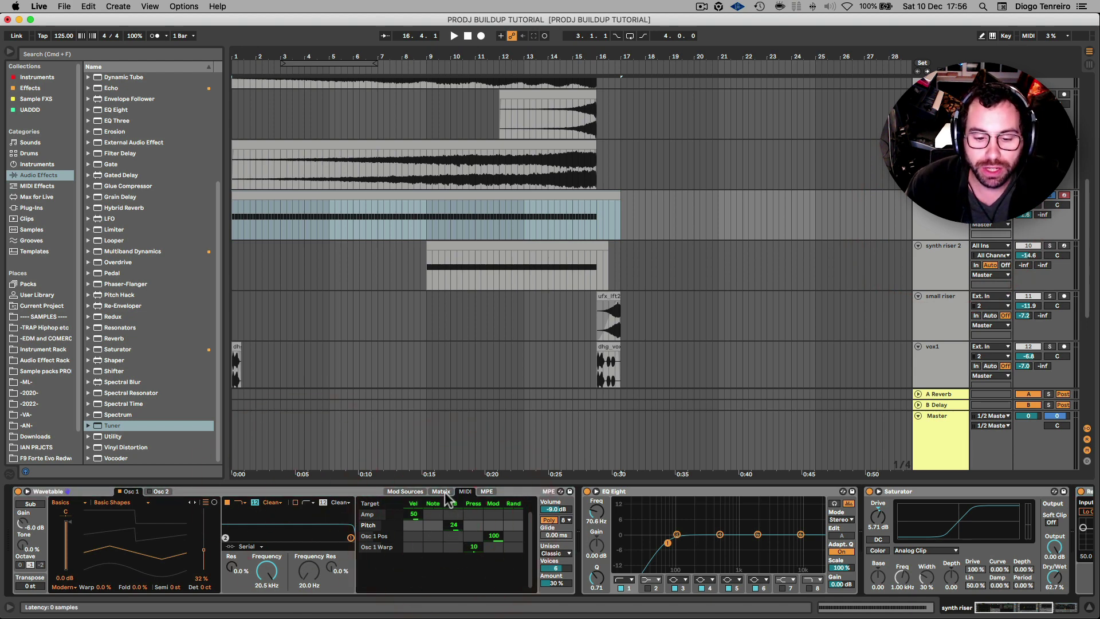
{"action": "left_click", "coordinate": [442, 491]}
{"action": "left_click", "coordinate": [461, 491]}
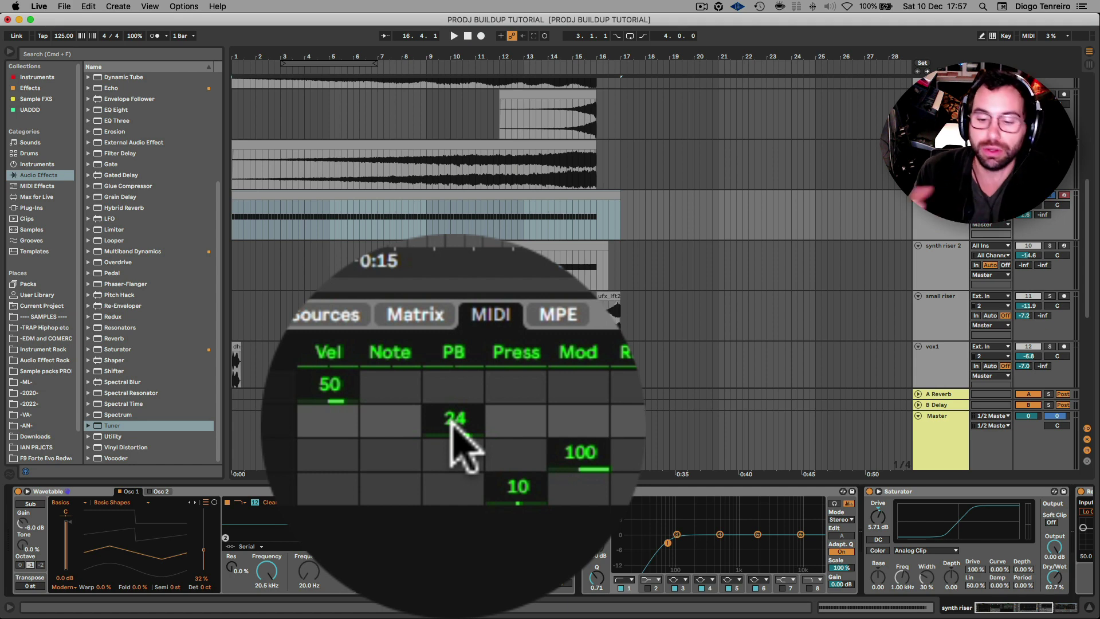
Step: Try a pitch bend amount of 48 for Pitch in Wavetable and play the synth riser from 14.4.1
{"action": "left_click_drag", "start_coordinate": [458, 450], "coordinate": [454, 438]}
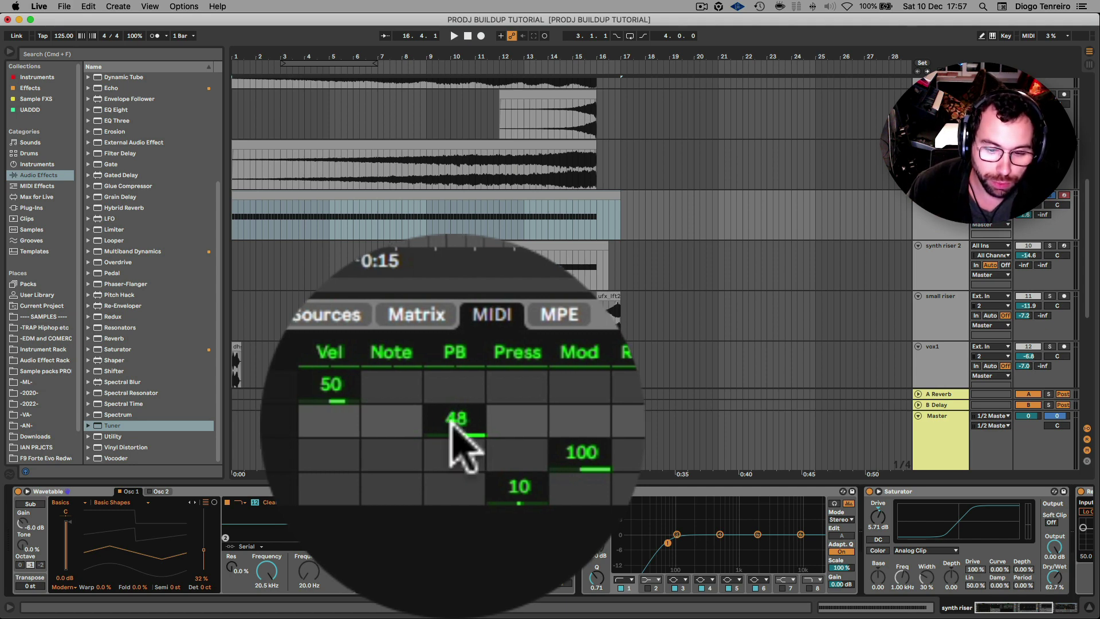
{"action": "left_click", "coordinate": [566, 218]}
{"action": "key", "text": "space"}
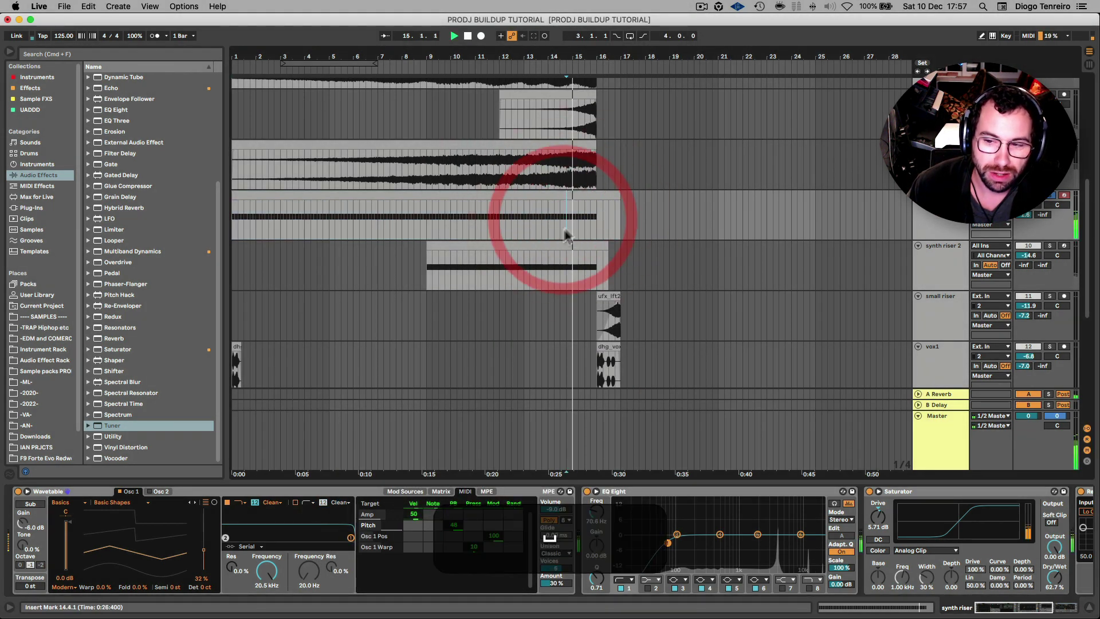
Step: Set Wavetable's pitch bend amount for Pitch to 24 and play the synth riser from 12.3.1 and near its end
{"action": "type", "text": "24"}
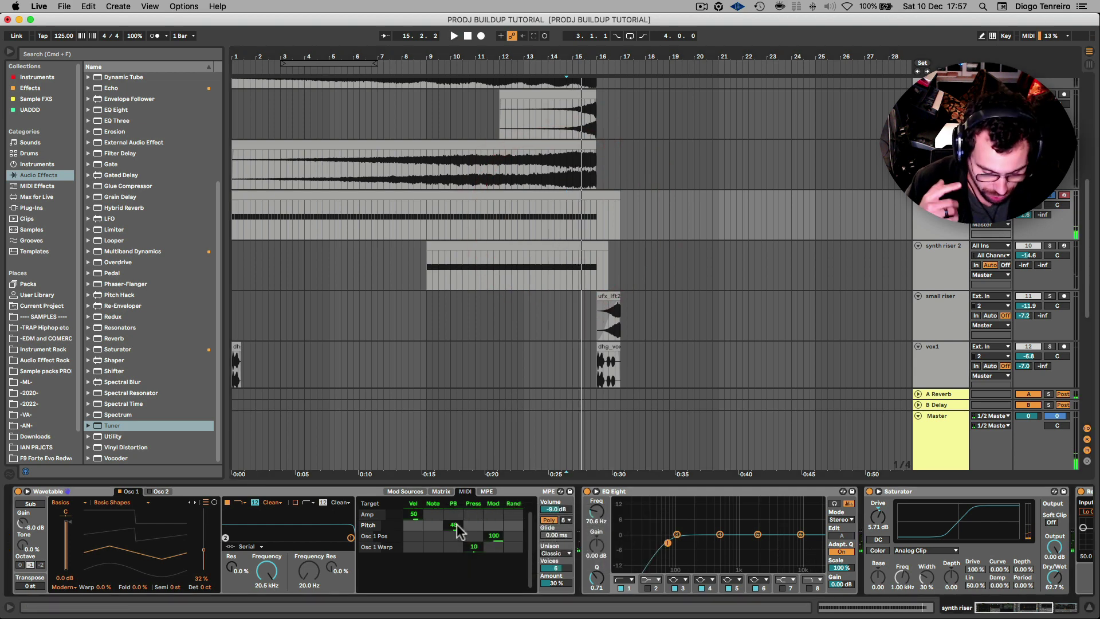
{"action": "left_click", "coordinate": [511, 218]}
{"action": "key", "text": "space"}
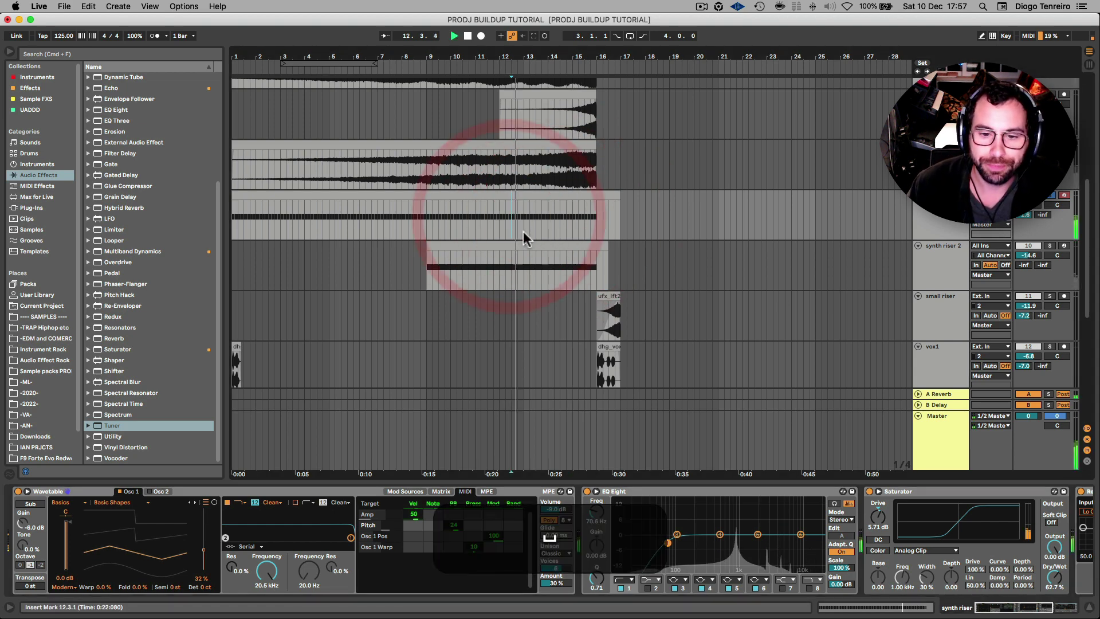
{"action": "left_click", "coordinate": [581, 221]}
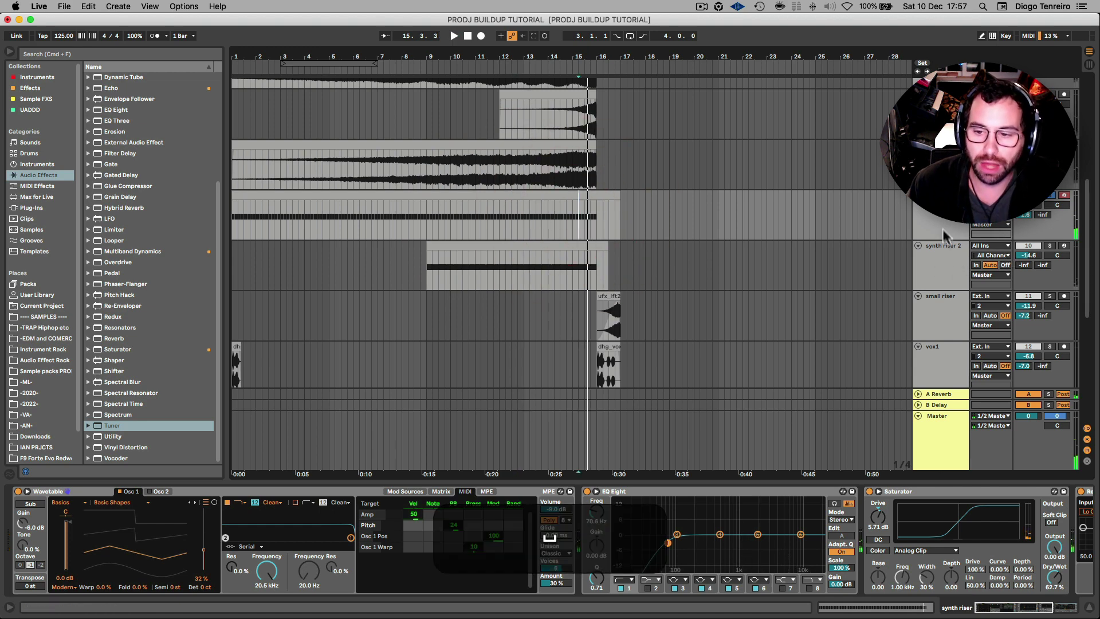
Step: Solo the synth riser 2 track and play its clip from bar 9 and again from 14.3.1
{"action": "left_click", "coordinate": [942, 279]}
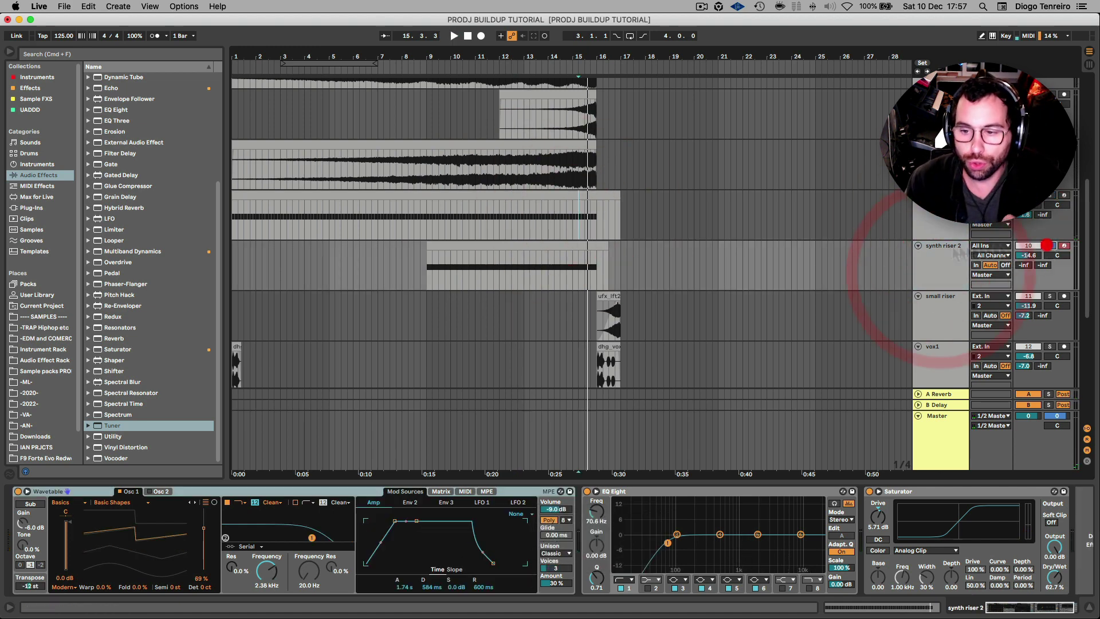
{"action": "left_click", "coordinate": [493, 244]}
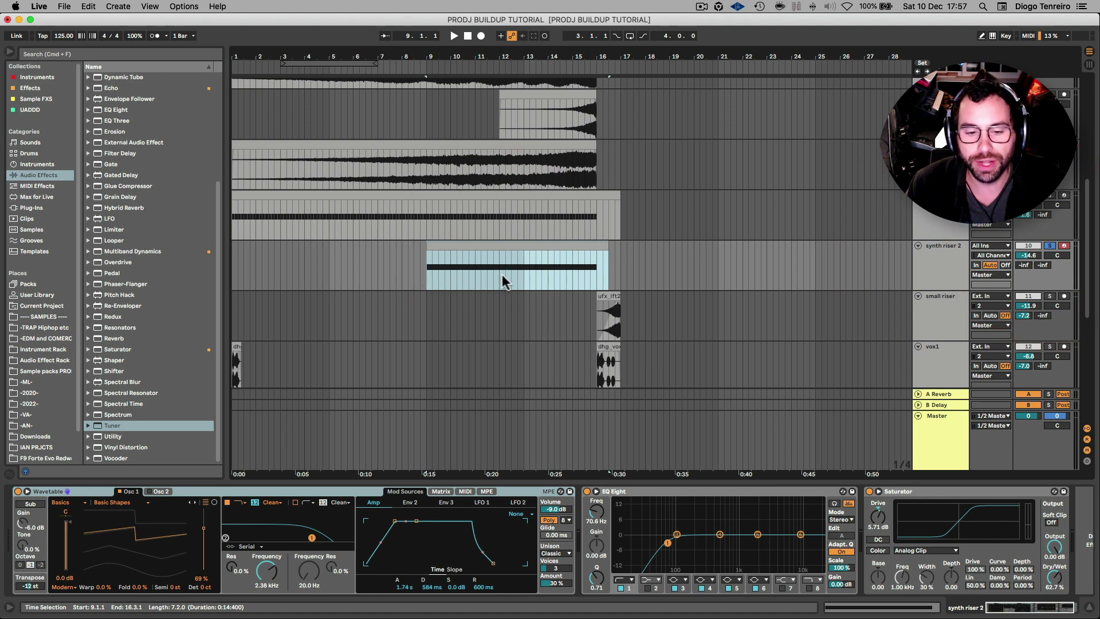
{"action": "key", "text": "space"}
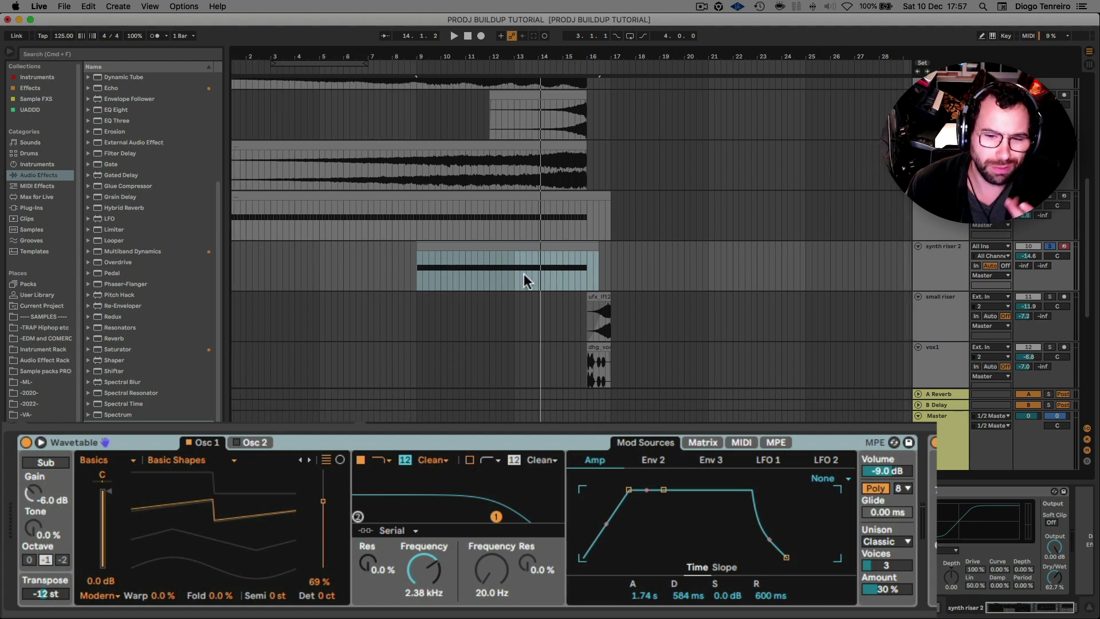
{"action": "left_click", "coordinate": [546, 269]}
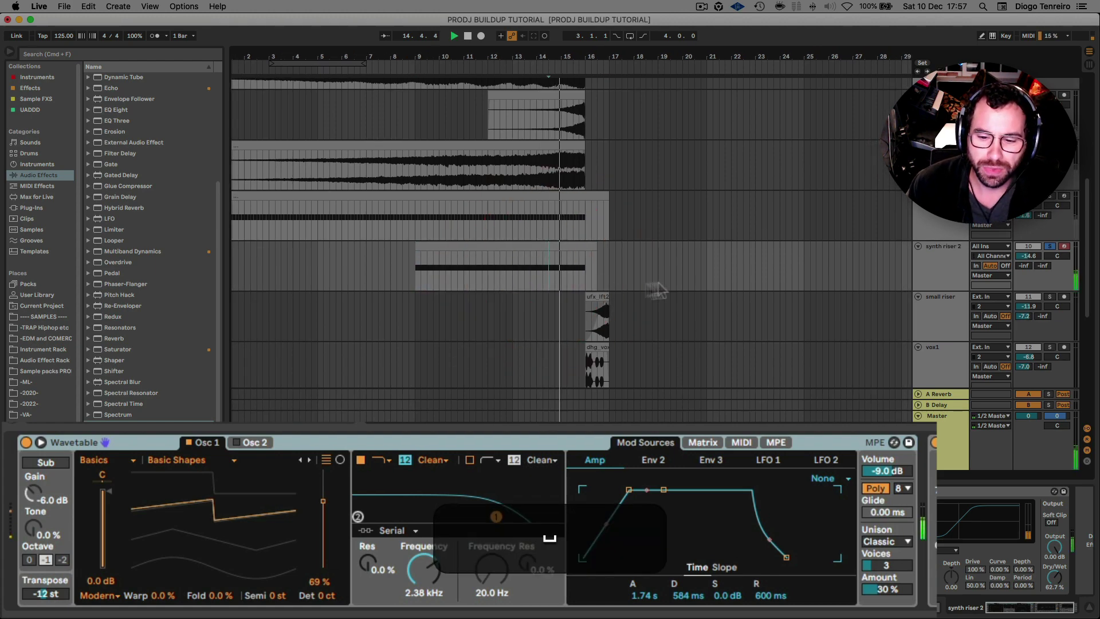
Step: Solo Riser2, Riser3 and synth riser together with synth riser 2
{"action": "left_click_drag", "start_coordinate": [1056, 197], "coordinate": [1046, 305]}
{"action": "left_click", "coordinate": [1049, 284], "text": "super"}
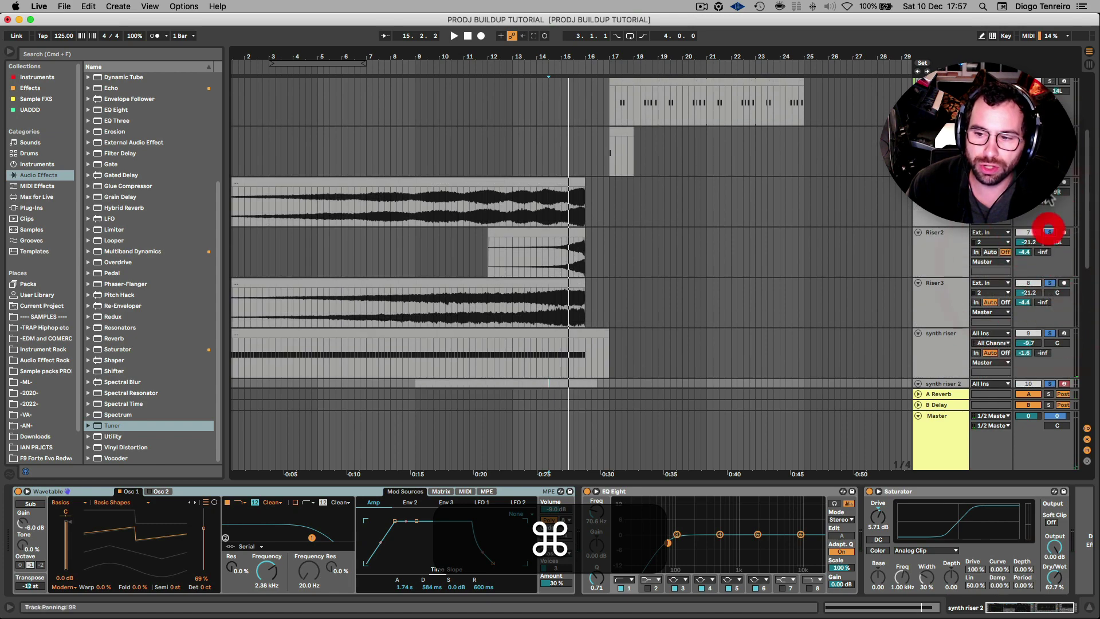
{"action": "scroll", "coordinate": [459, 221], "scroll_direction": "down", "scroll_amount": 3}
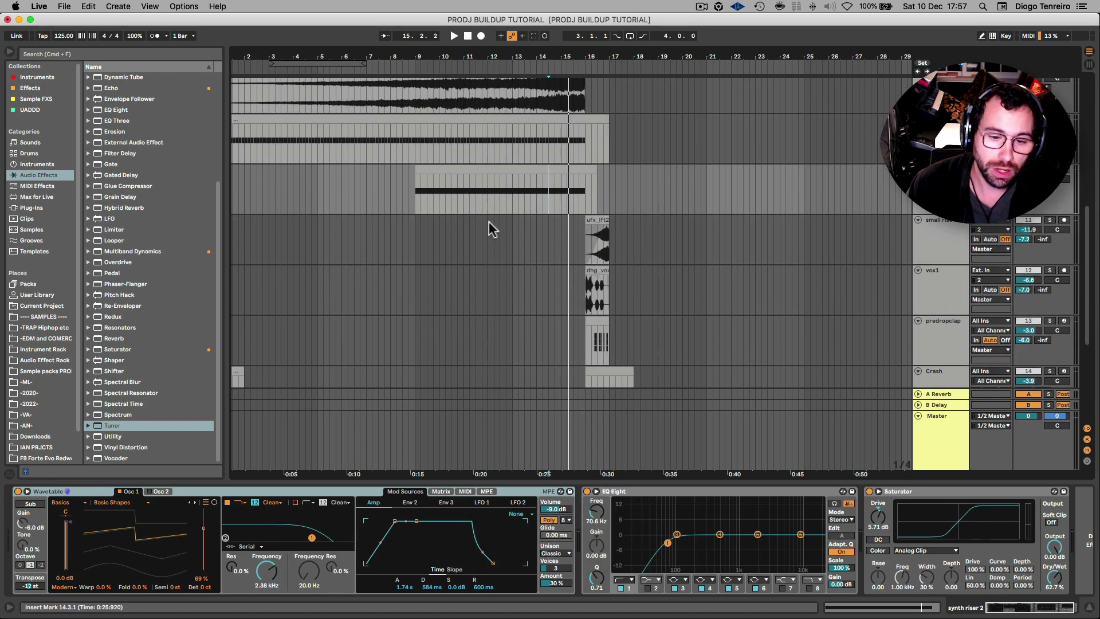
{"action": "scroll", "coordinate": [447, 231], "scroll_direction": "up", "scroll_amount": 2}
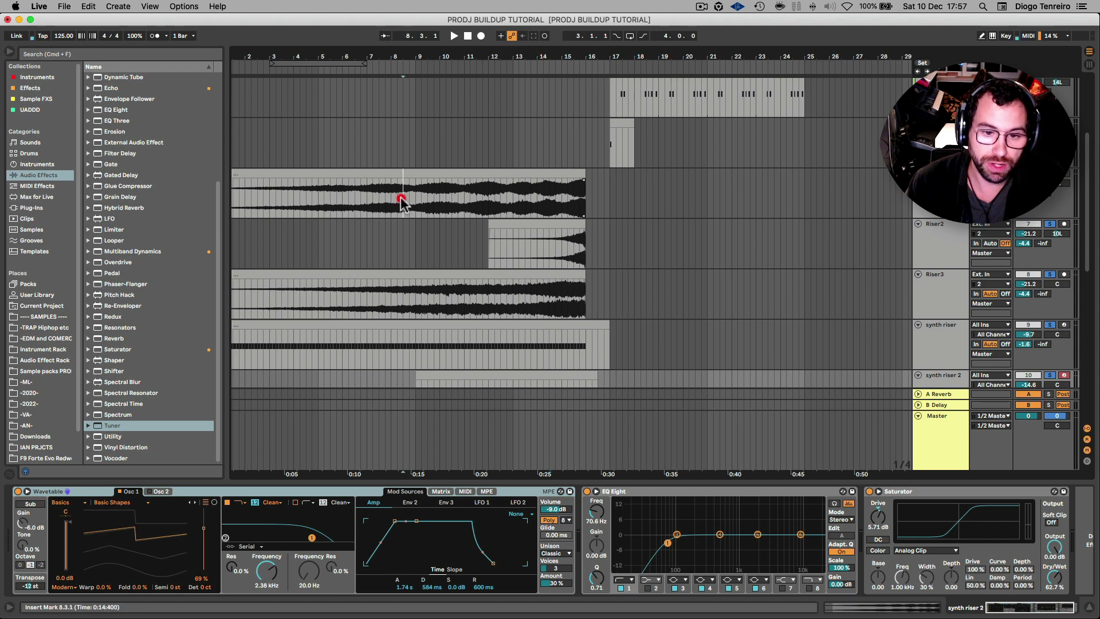
Step: Play all the soloed risers together from 10.1.1 and stop before they end
{"action": "left_click", "coordinate": [441, 200]}
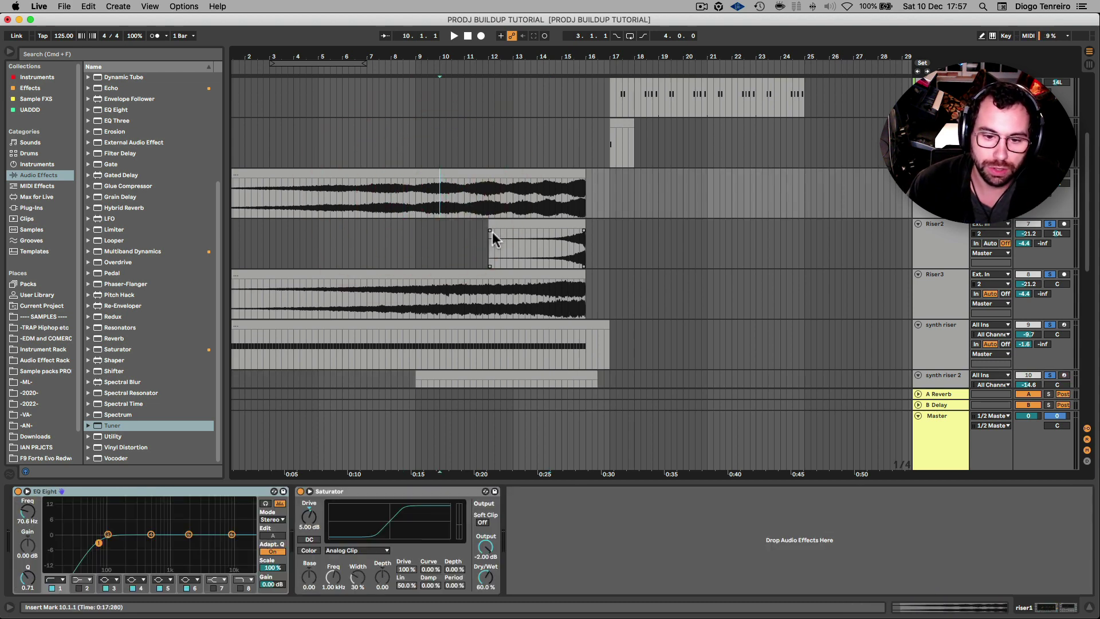
{"action": "key", "text": "space"}
{"action": "scroll", "coordinate": [501, 245], "scroll_direction": "down", "scroll_amount": 3}
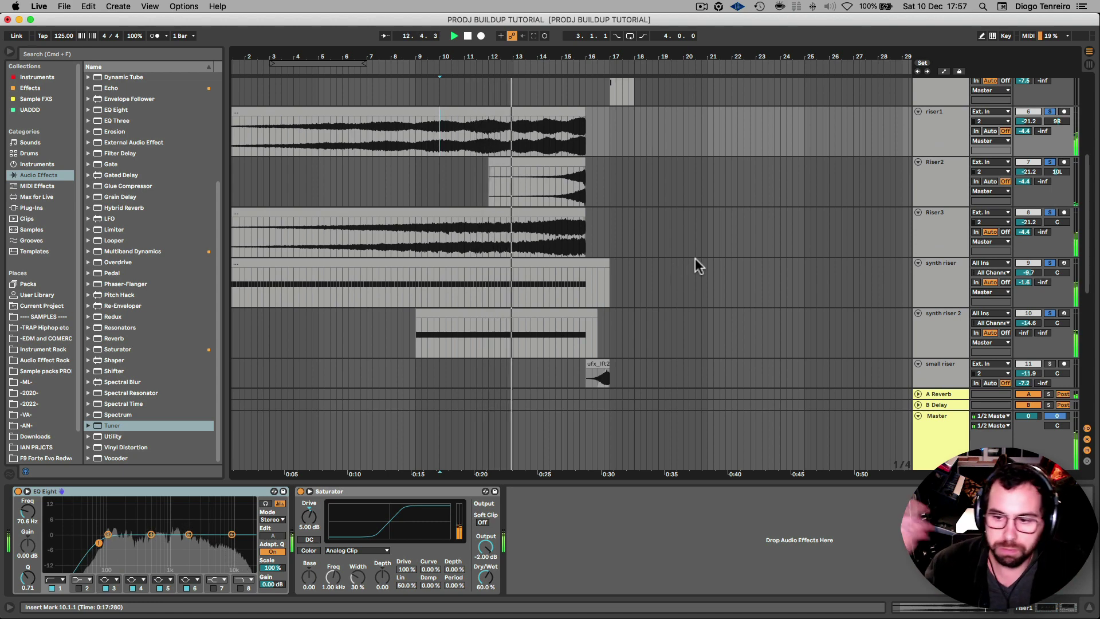
{"action": "key", "text": "space"}
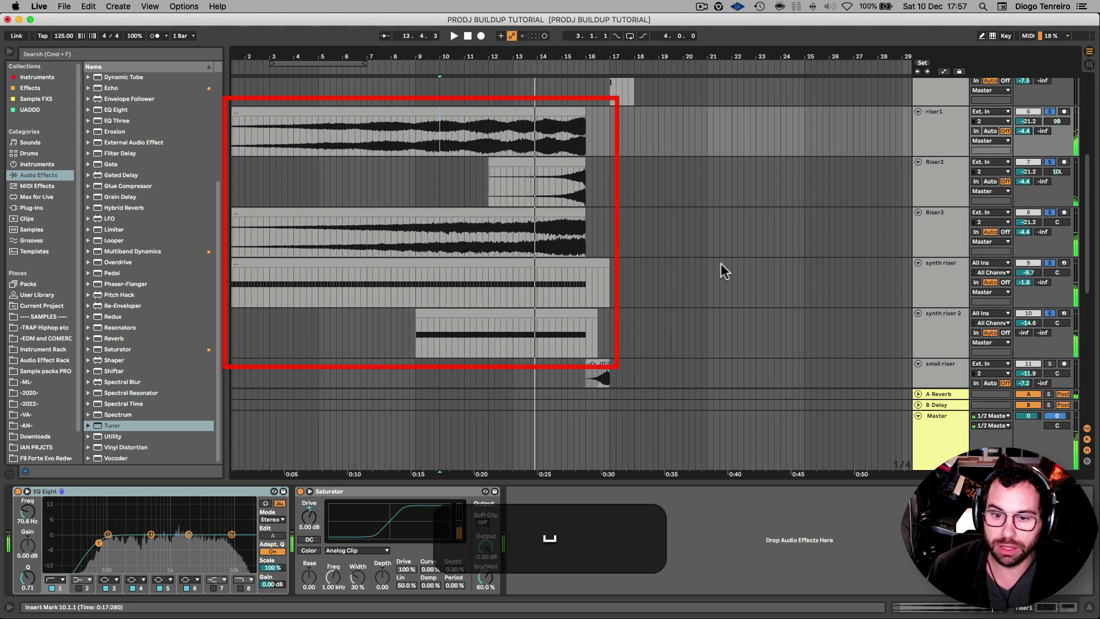
Step: Unsolo synth riser 2, synth riser, Riser3 and Riser2, and play riser1 alone from 10.1.1
{"action": "left_click", "coordinate": [1049, 313], "text": "super"}
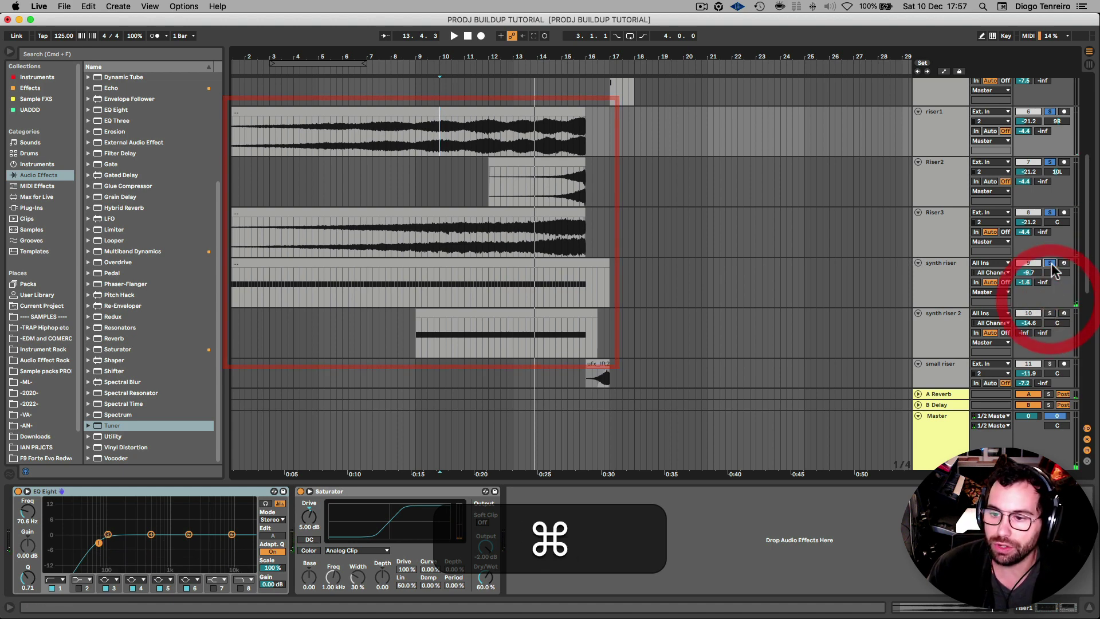
{"action": "left_click", "coordinate": [1049, 262], "text": "super"}
{"action": "left_click", "coordinate": [1049, 212], "text": "super"}
{"action": "left_click", "coordinate": [1049, 162], "text": "super"}
{"action": "key", "text": "super+space"}
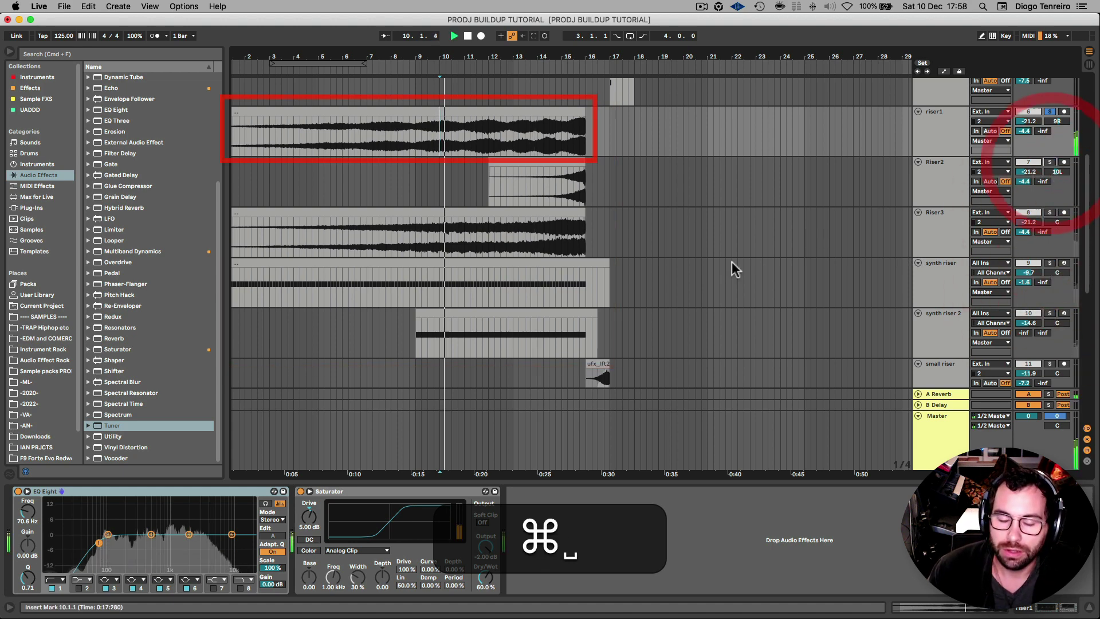
Step: Solo Riser2, Riser3, synth riser and synth riser 2 one by one alongside riser1 during playback, then stop and clear the solos
{"action": "key", "text": "super"}
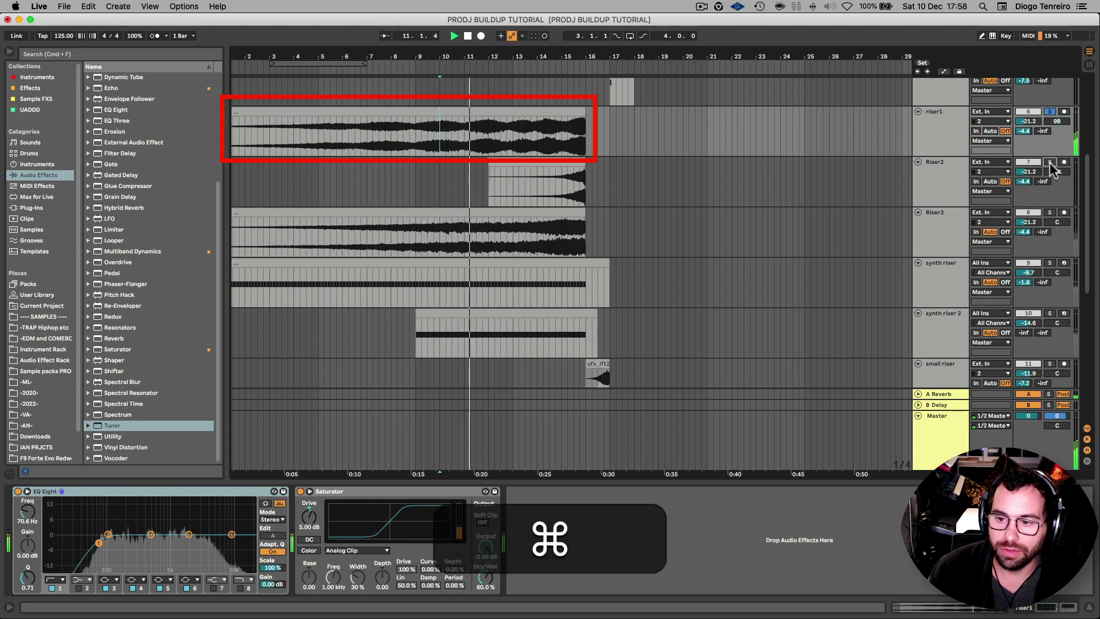
{"action": "left_click", "coordinate": [1049, 162], "text": "super"}
{"action": "left_click", "coordinate": [1049, 212], "text": "super"}
{"action": "left_click", "coordinate": [1049, 262], "text": "super"}
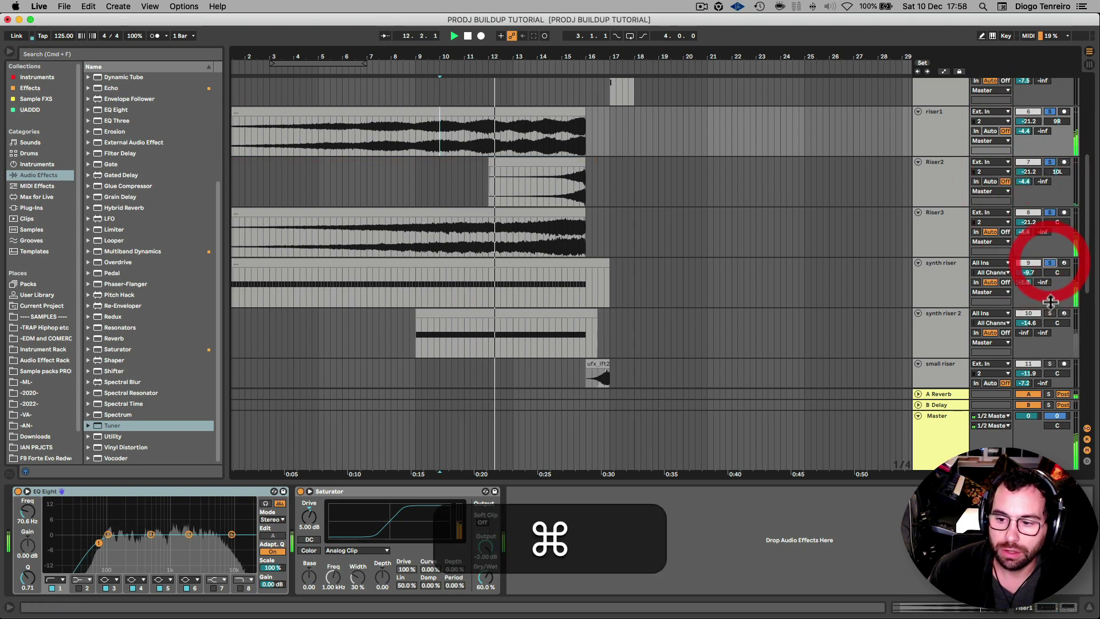
{"action": "left_click", "coordinate": [1049, 312], "text": "super"}
{"action": "scroll", "coordinate": [740, 274], "scroll_direction": "down", "scroll_amount": 5}
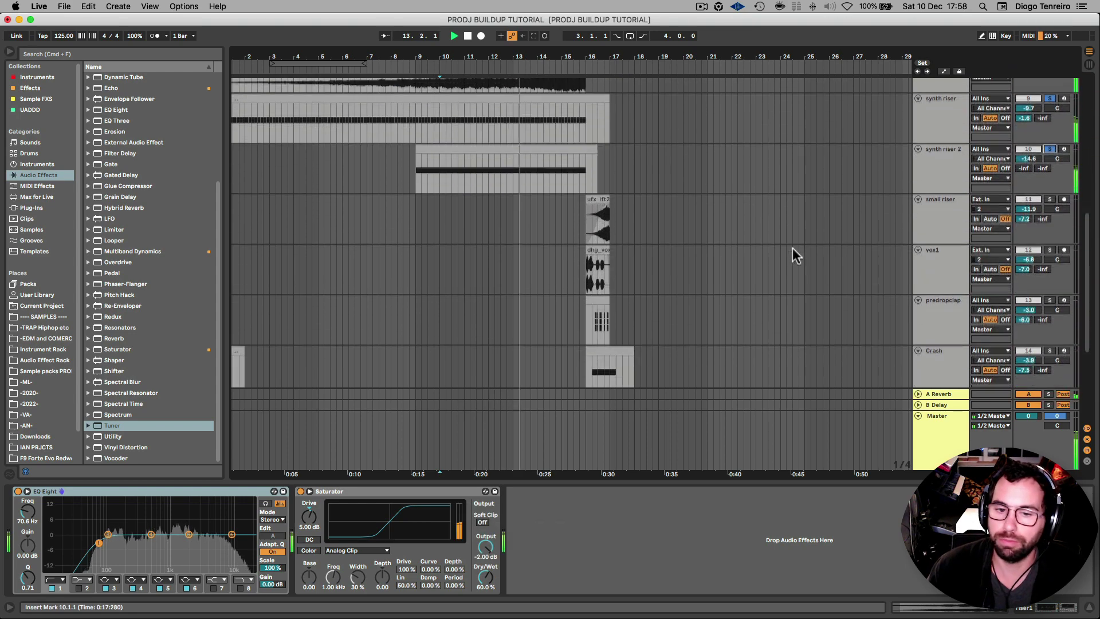
{"action": "scroll", "coordinate": [793, 250], "scroll_direction": "up", "scroll_amount": 2}
{"action": "scroll", "coordinate": [734, 248], "scroll_direction": "up", "scroll_amount": 3}
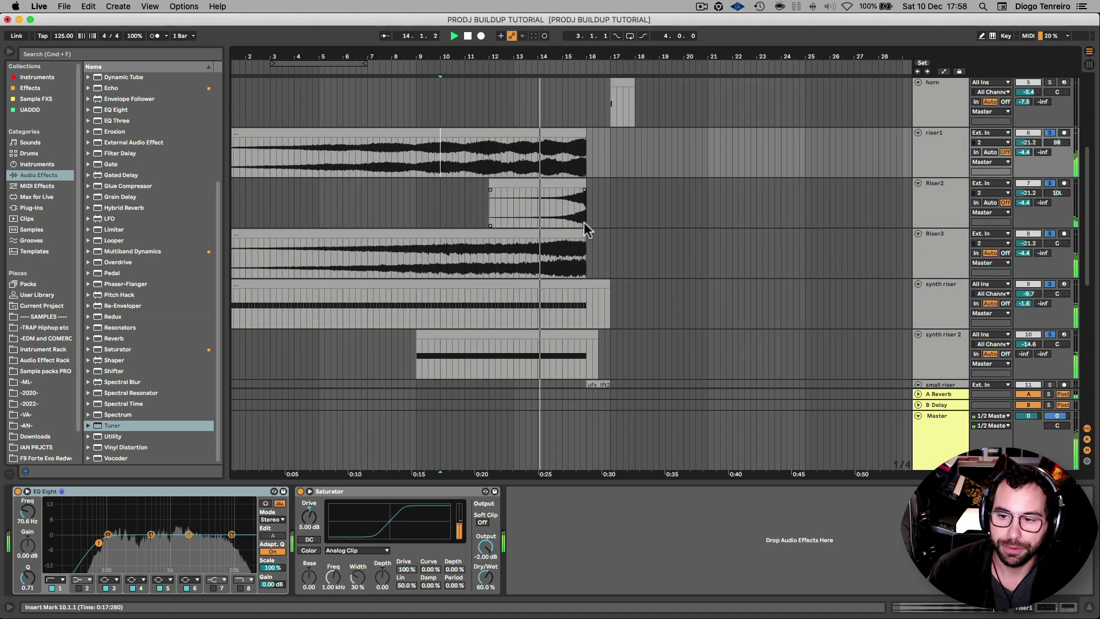
{"action": "key", "text": "space"}
{"action": "left_click", "coordinate": [1050, 183]}
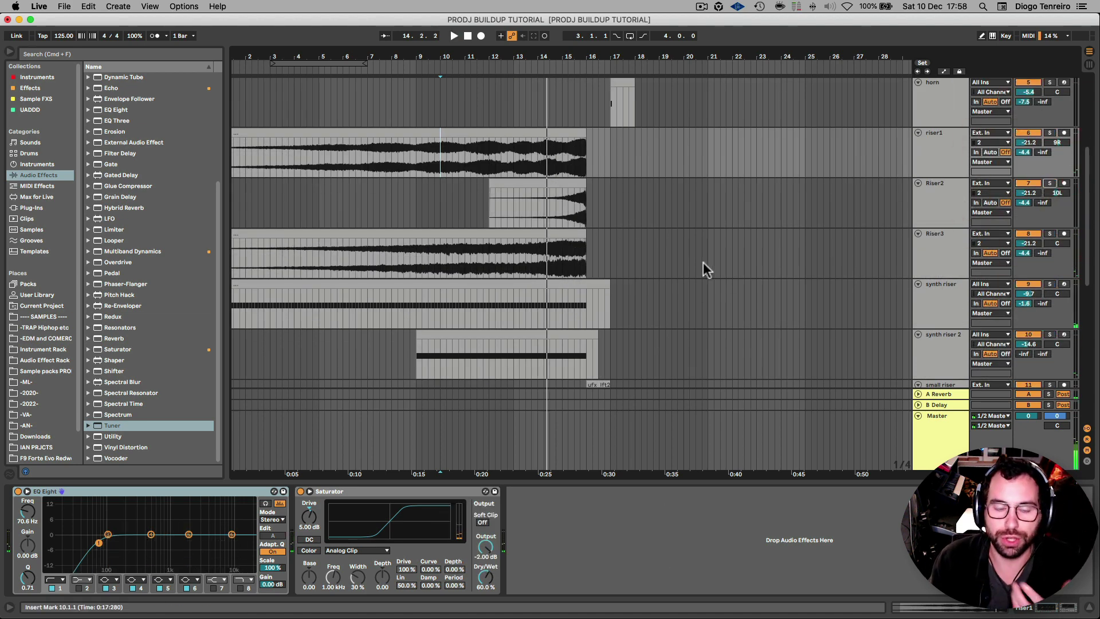
Step: Widen the arrangement grid to 1/2, solo the Snare 909 track and play its clip from bar 3
{"action": "scroll", "coordinate": [704, 265], "scroll_direction": "left", "scroll_amount": 2}
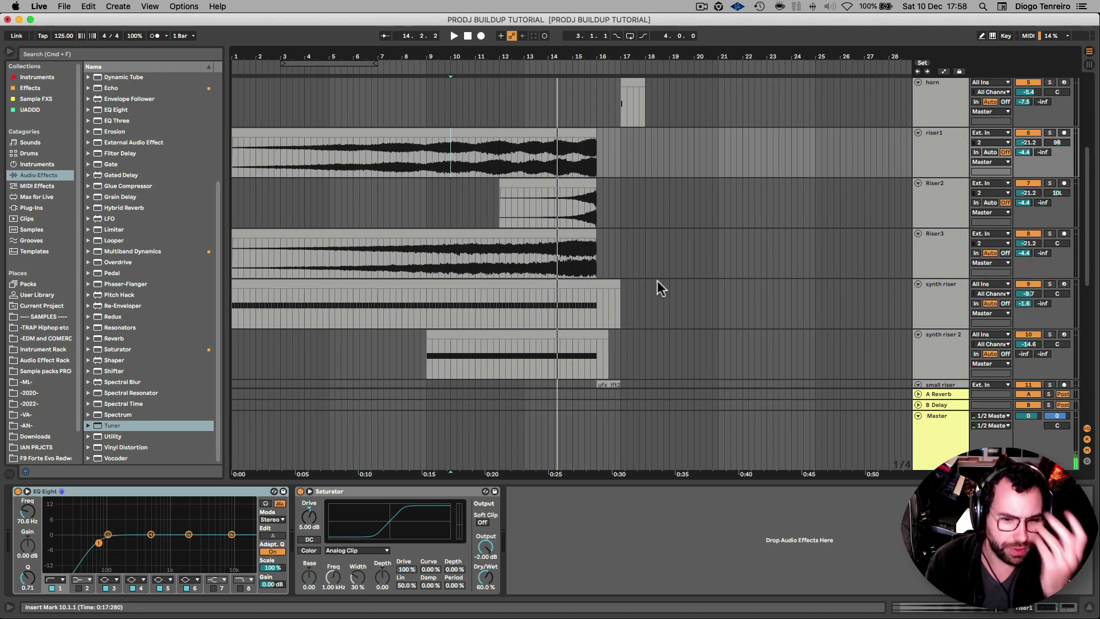
{"action": "scroll", "coordinate": [657, 283], "scroll_direction": "down", "scroll_amount": 2}
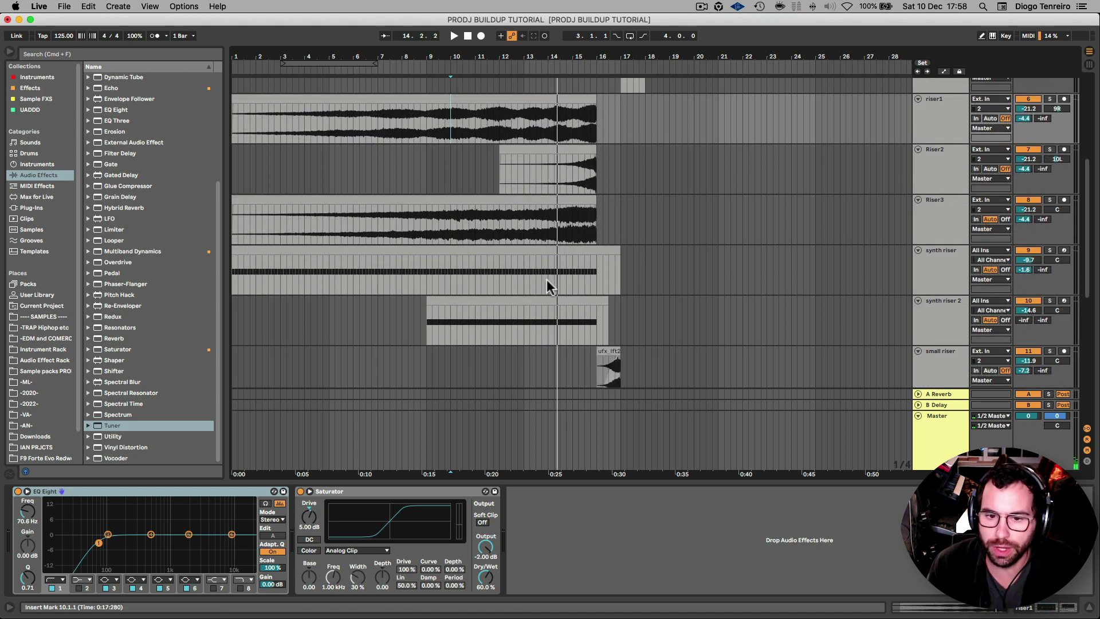
{"action": "scroll", "coordinate": [551, 200], "scroll_direction": "down", "scroll_amount": 10}
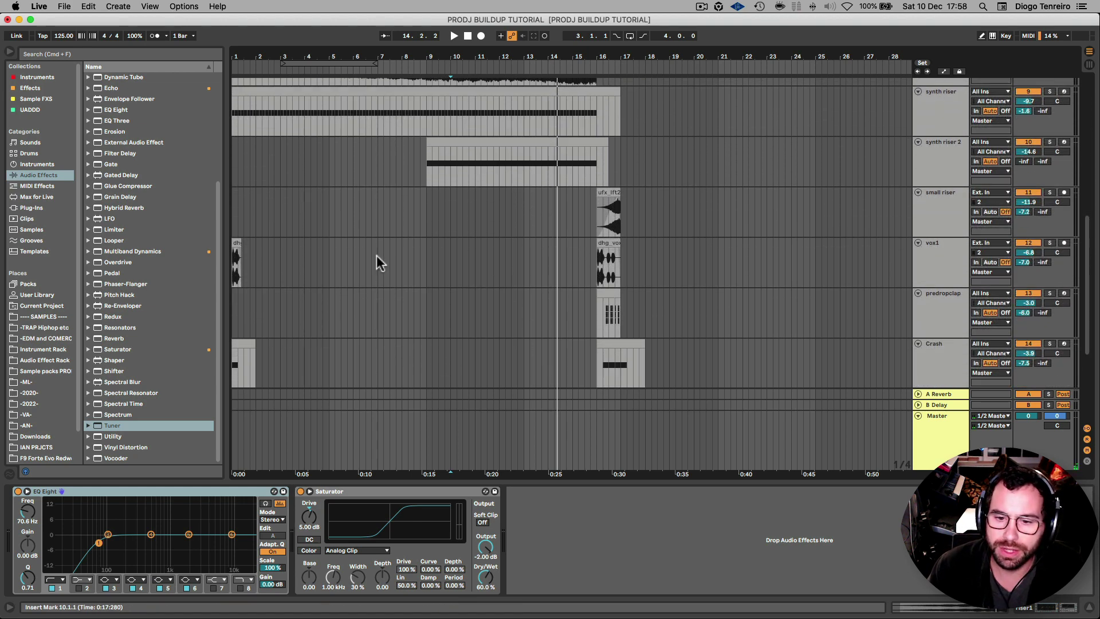
{"action": "key", "text": "super+2"}
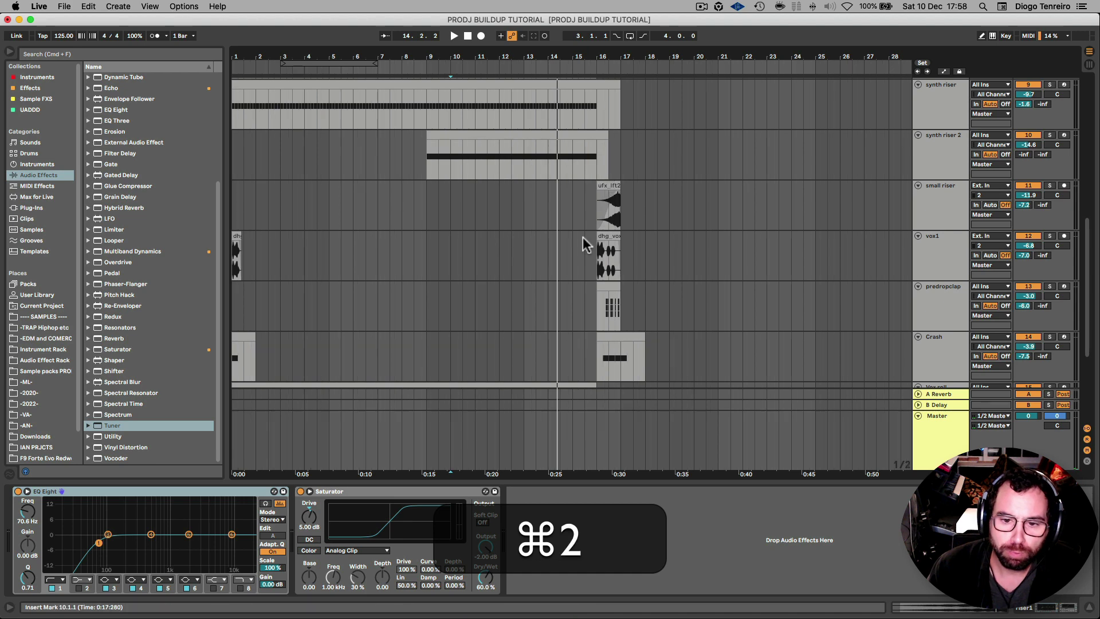
{"action": "scroll", "coordinate": [582, 244], "scroll_direction": "down", "scroll_amount": 4}
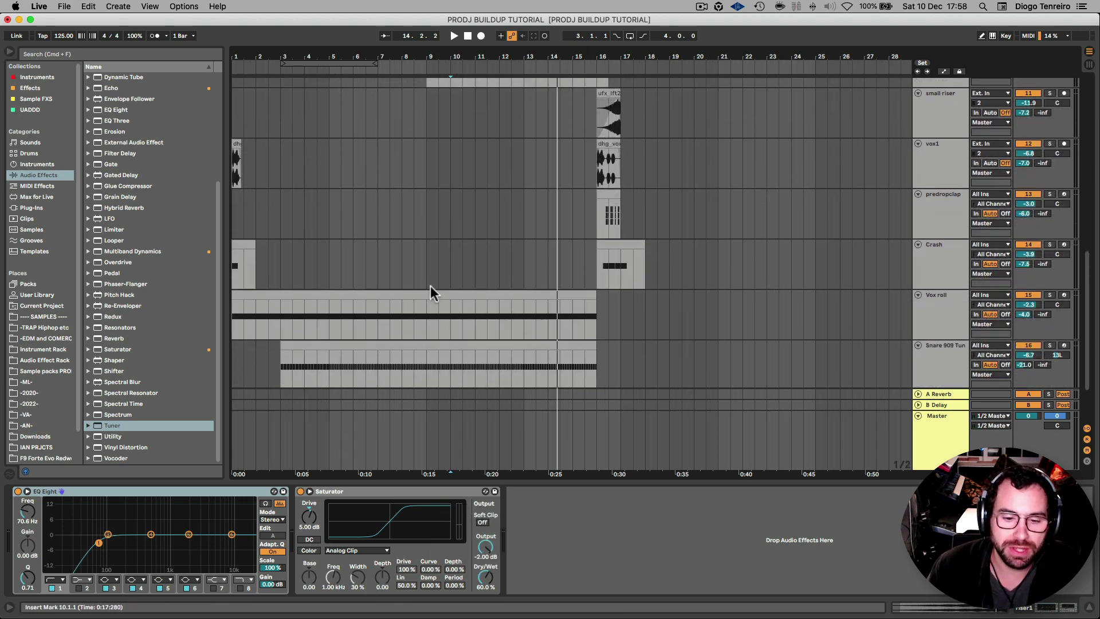
{"action": "scroll", "coordinate": [431, 293], "scroll_direction": "down", "scroll_amount": 3}
{"action": "left_click", "coordinate": [400, 266]}
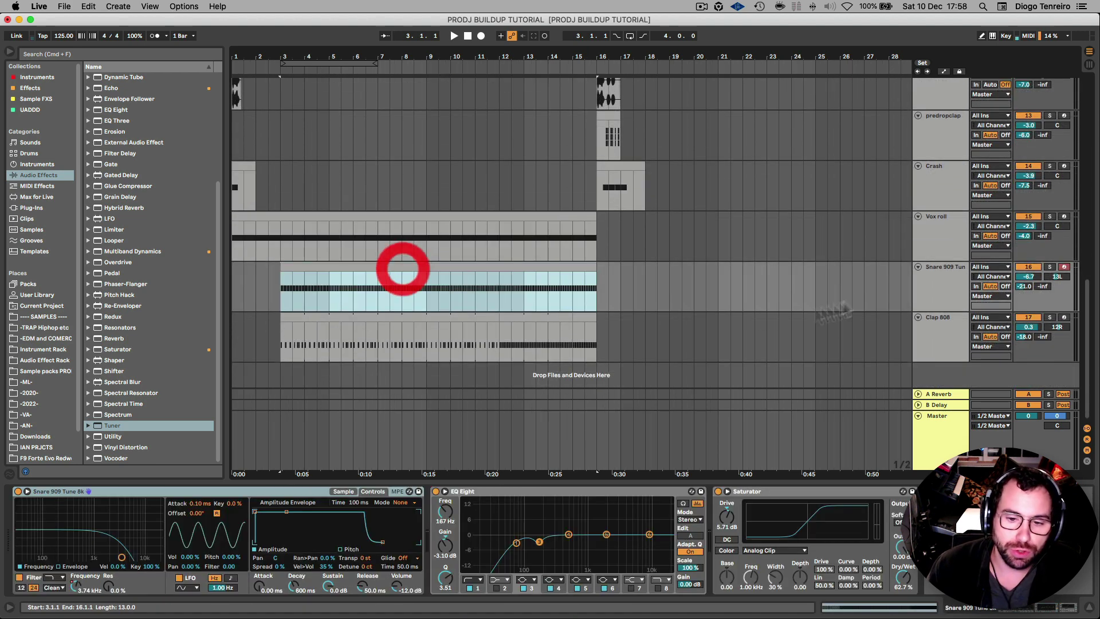
{"action": "left_click", "coordinate": [1050, 267]}
{"action": "key", "text": "space"}
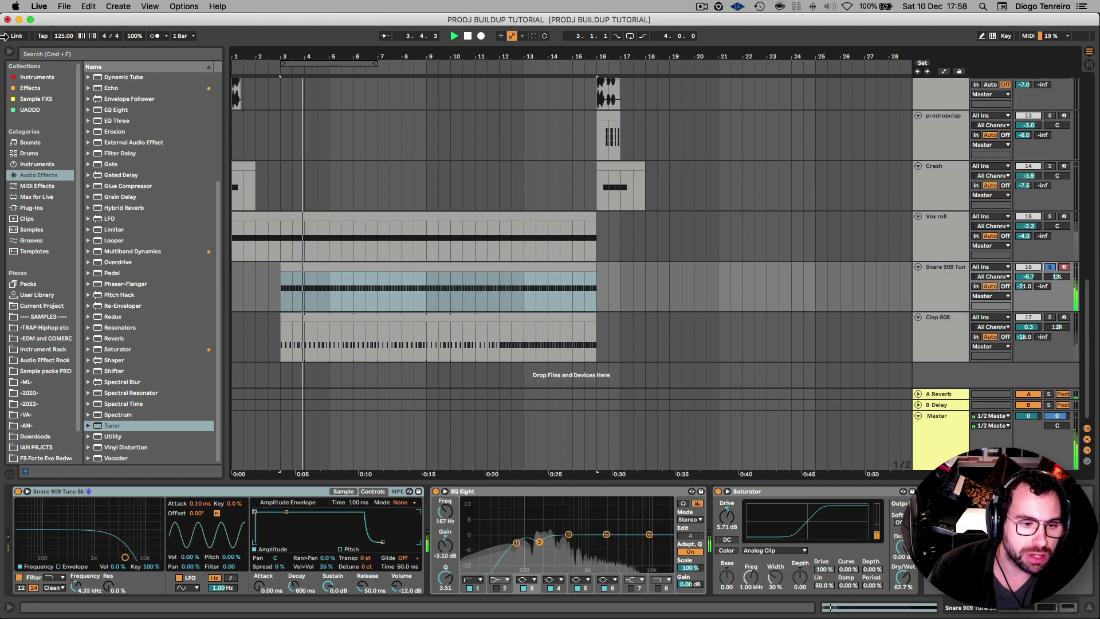
Step: Show the Drums category in the browser, then stop playback and examine the Snare 909 clip's notes
{"action": "left_click", "coordinate": [29, 153]}
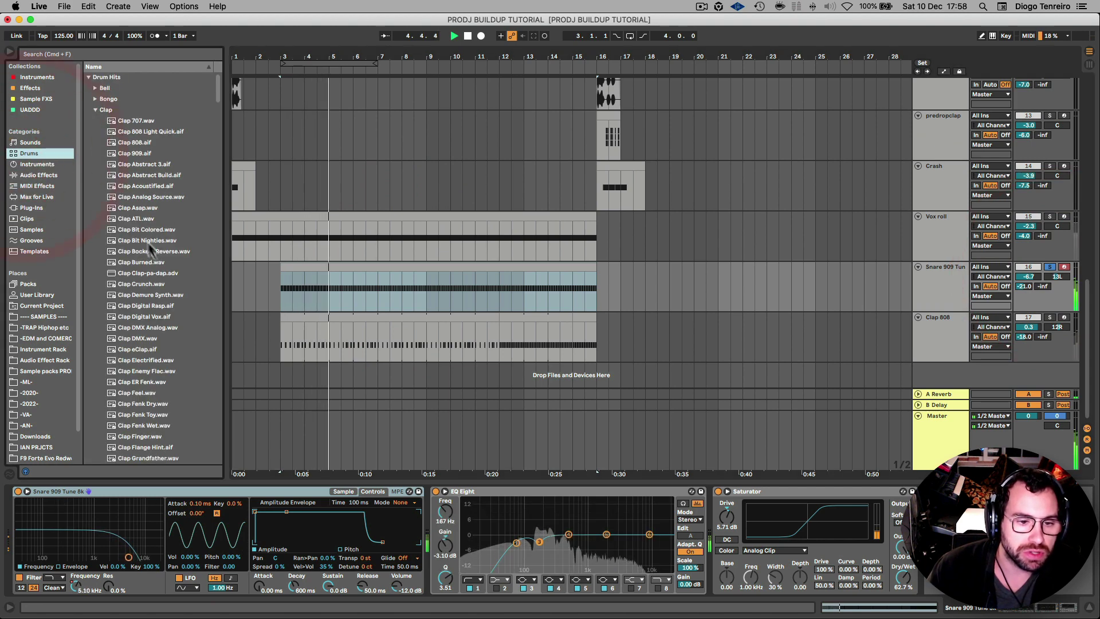
{"action": "double_click", "coordinate": [404, 265]}
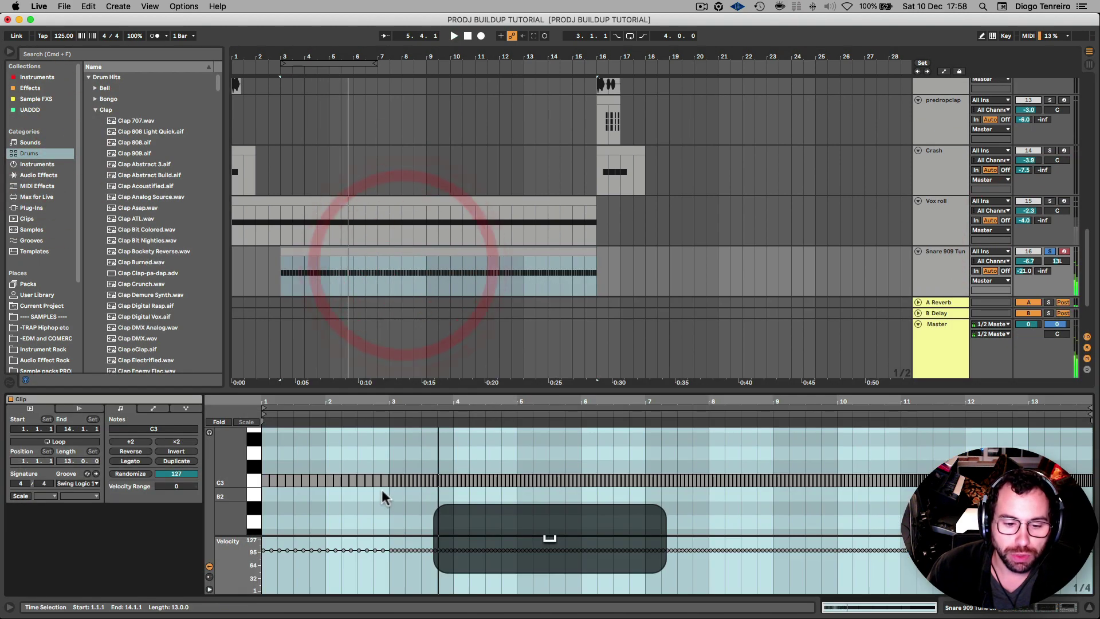
{"action": "key", "text": "super+i"}
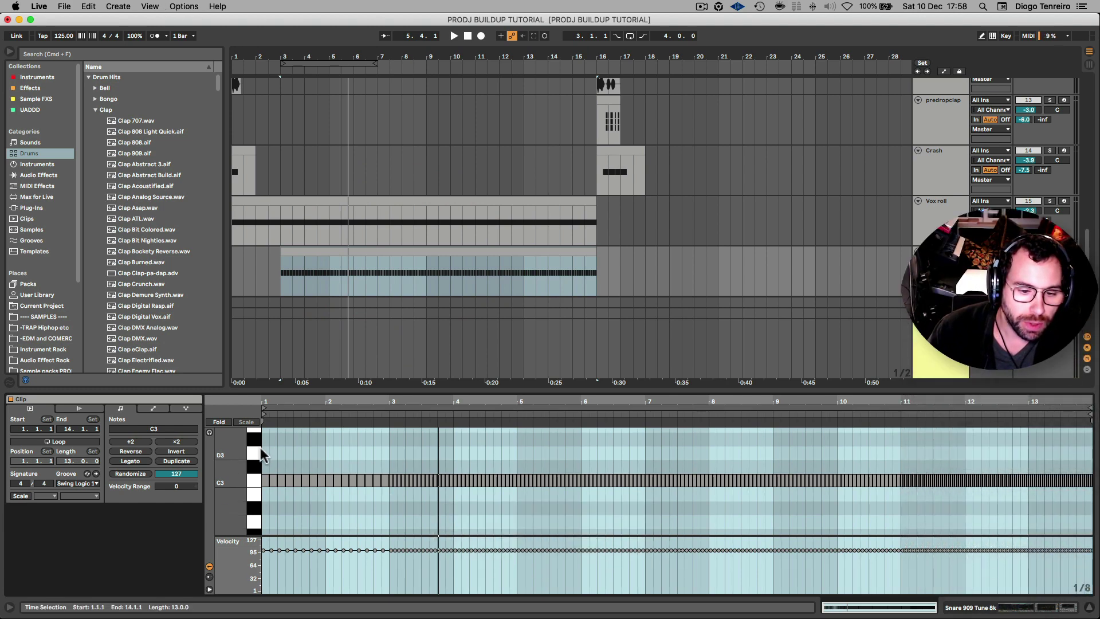
{"action": "left_click", "coordinate": [399, 461]}
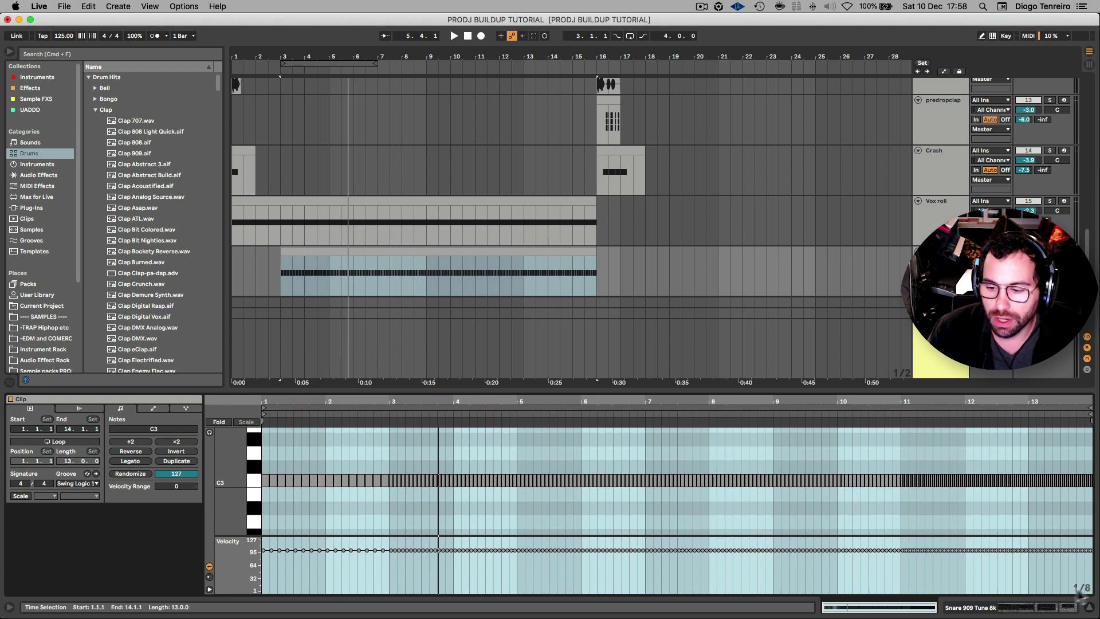
{"action": "key", "text": "super"}
{"action": "left_click_drag", "start_coordinate": [411, 406], "coordinate": [410, 441]}
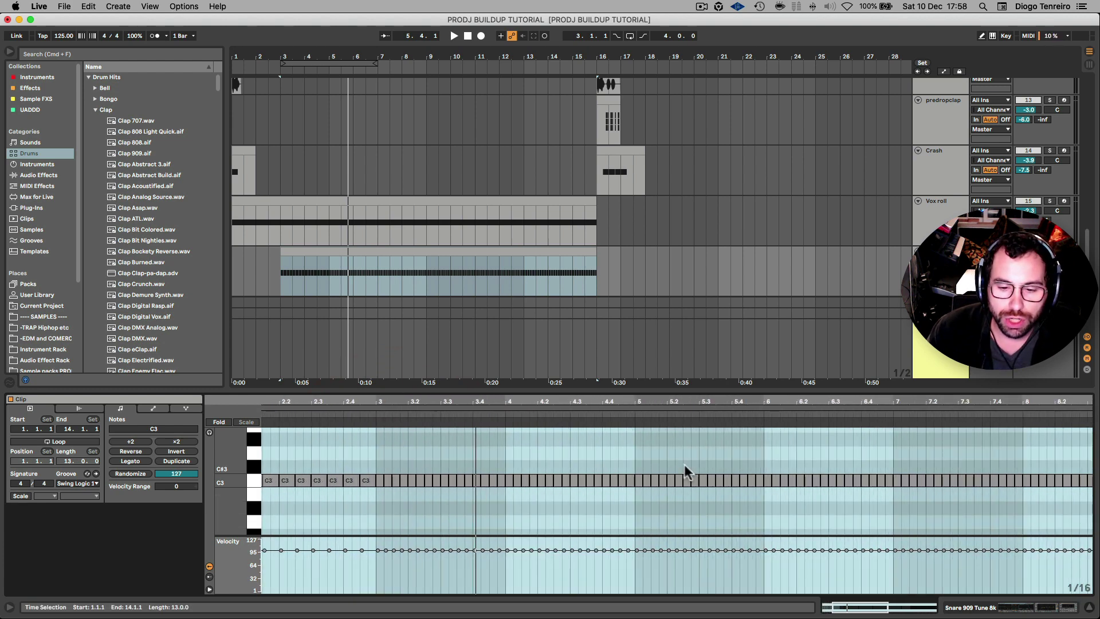
{"action": "left_click_drag", "start_coordinate": [633, 410], "coordinate": [626, 372]}
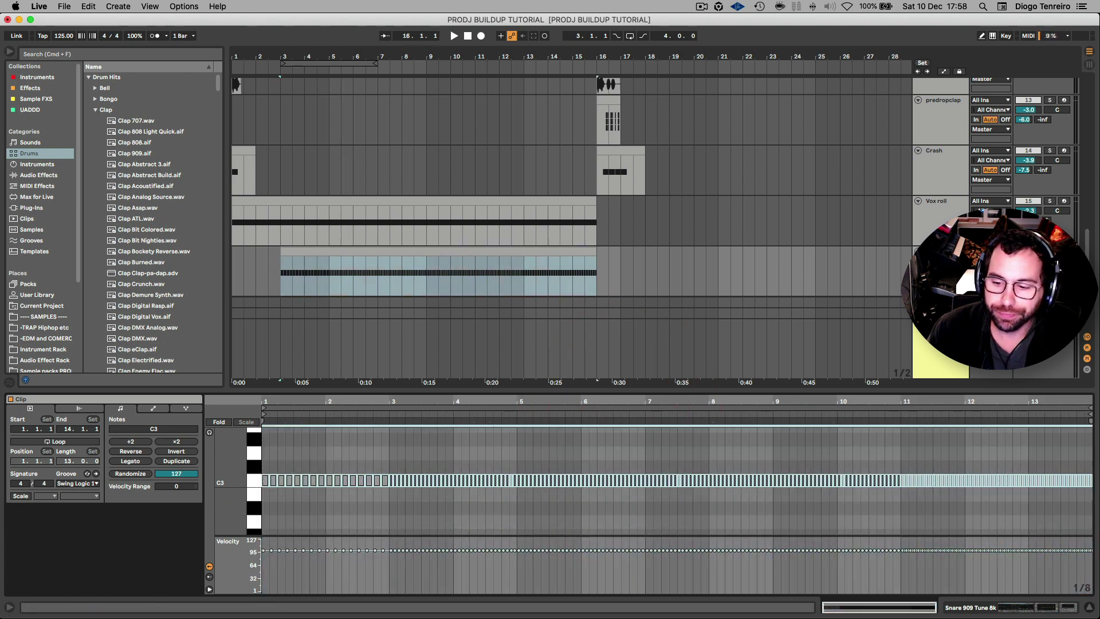
Step: Delete all notes in the Snare 909 clip and draw 1/8 notes on C3 across bars 1 and 2
{"action": "key", "text": "BackSpace"}
{"action": "key", "text": "b"}
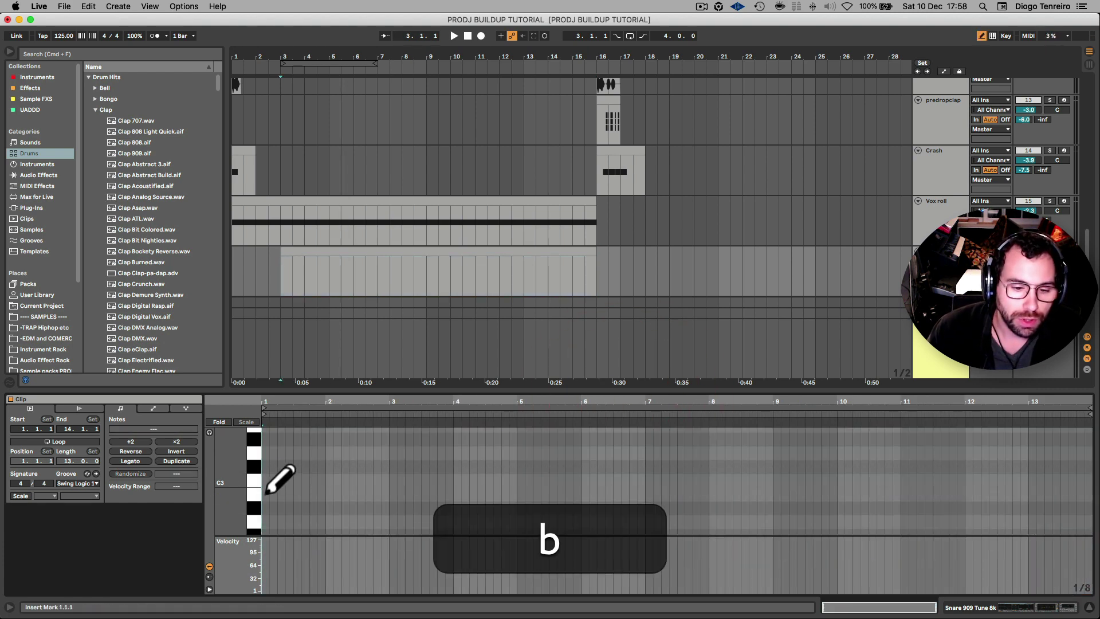
{"action": "left_click_drag", "start_coordinate": [266, 484], "coordinate": [386, 481]}
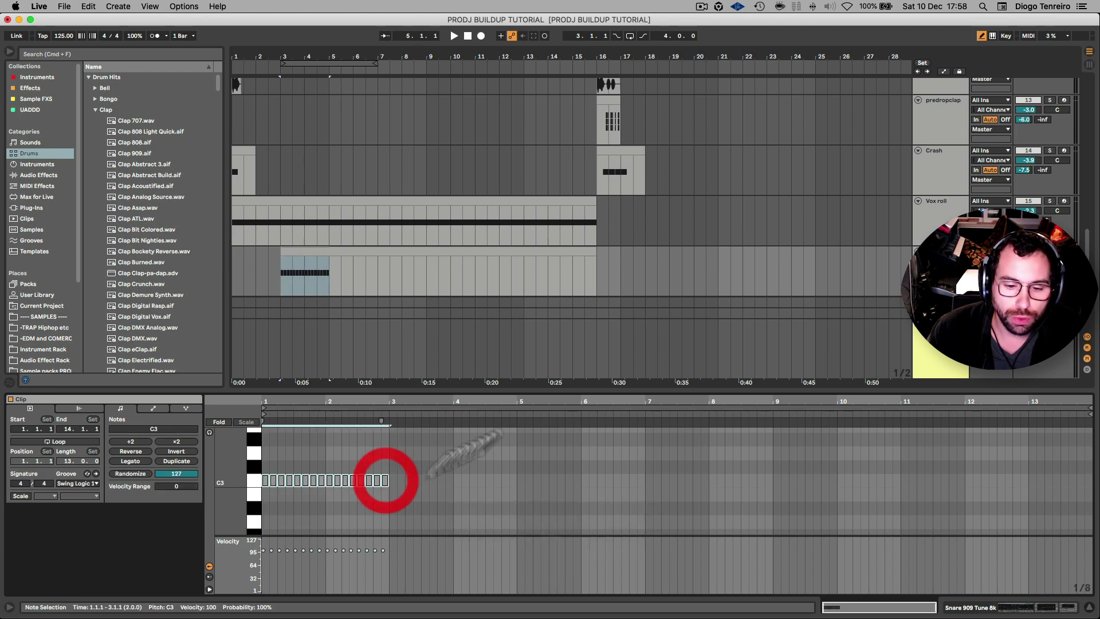
{"action": "left_click", "coordinate": [981, 37]}
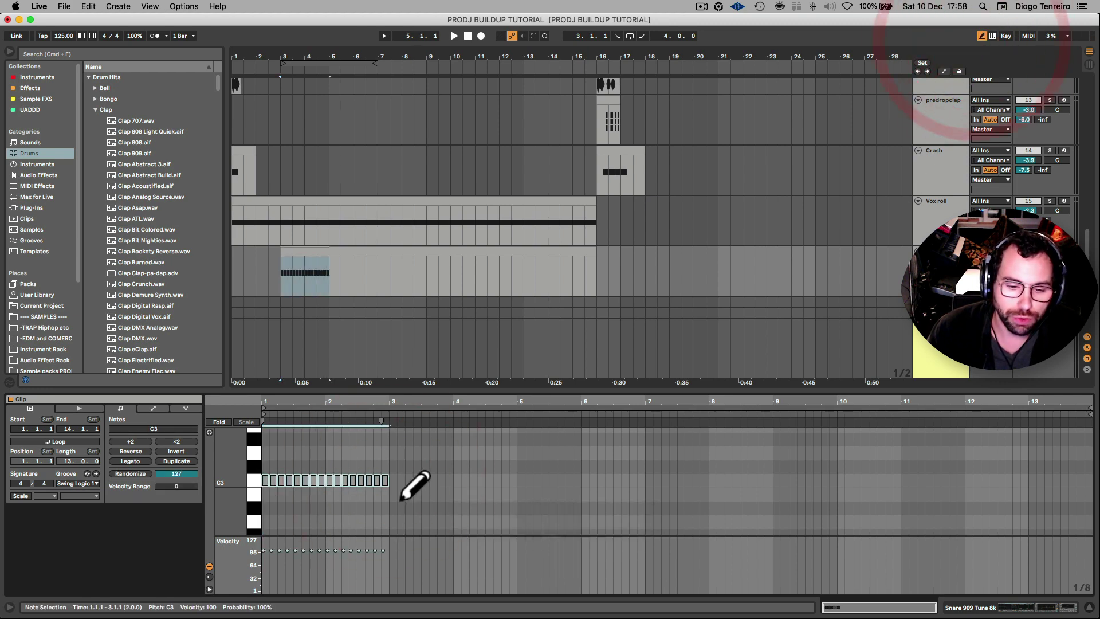
Step: Draw 1/16 notes on C3 across bars 3 and 4 of the Snare 909 clip
{"action": "key", "text": "super+i"}
{"action": "mouse_move", "coordinate": [403, 413]}
{"action": "left_mouse_down"}
{"action": "mouse_move", "coordinate": [404, 494]}
{"action": "mouse_move", "coordinate": [582, 484]}
{"action": "left_mouse_up"}
{"action": "key", "text": "b"}
{"action": "left_click", "coordinate": [613, 491]}
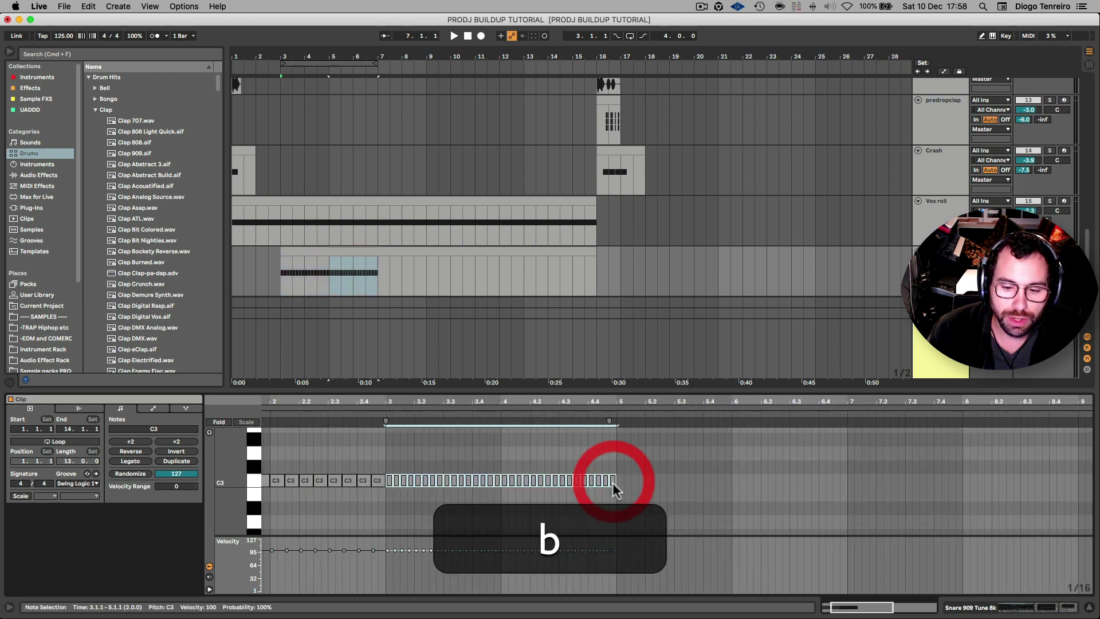
Step: Duplicate the 1/16 notes of bars 3 and 4 four times to fill bars 5 through 12
{"action": "left_click_drag", "start_coordinate": [613, 494], "coordinate": [388, 456]}
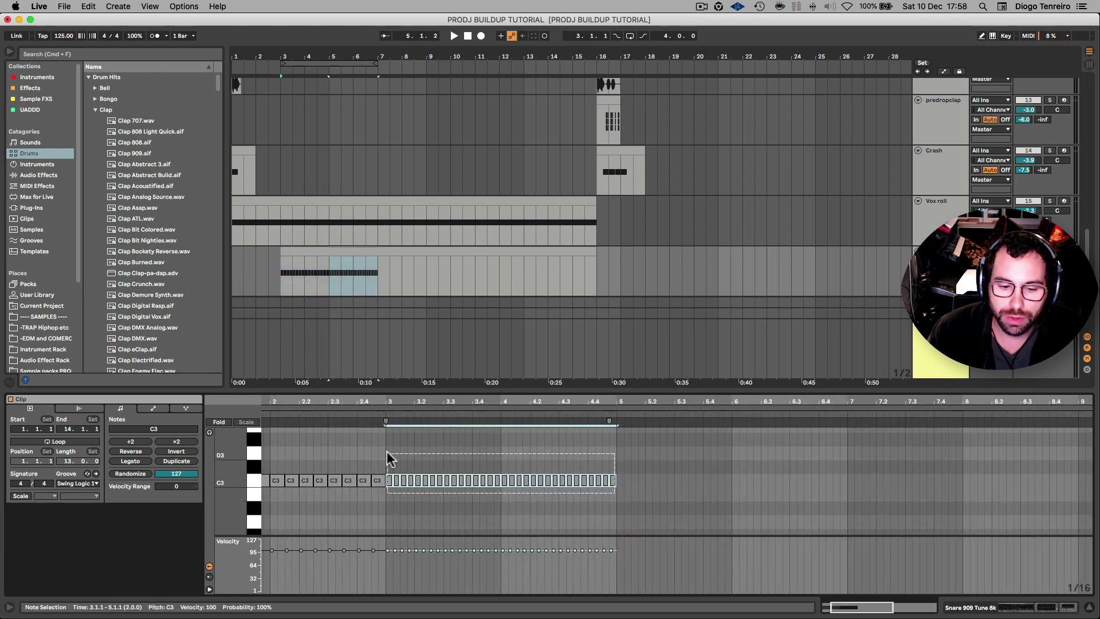
{"action": "key", "text": "super+d"}
{"action": "key", "text": "super+d"}
{"action": "left_click_drag", "start_coordinate": [598, 408], "coordinate": [511, 405]}
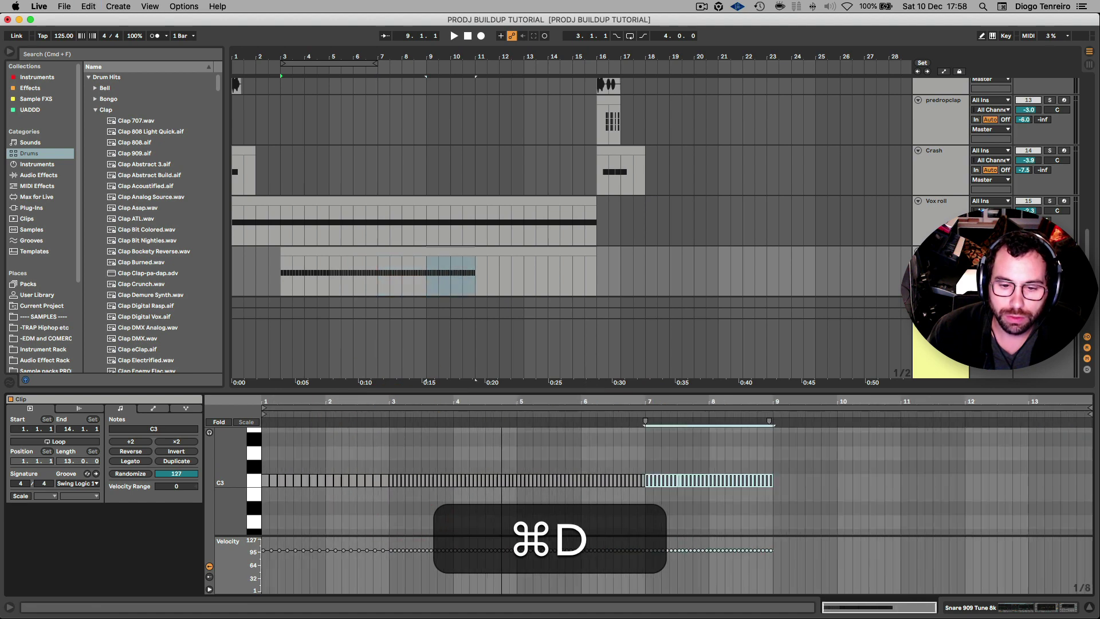
{"action": "key", "text": "super+d"}
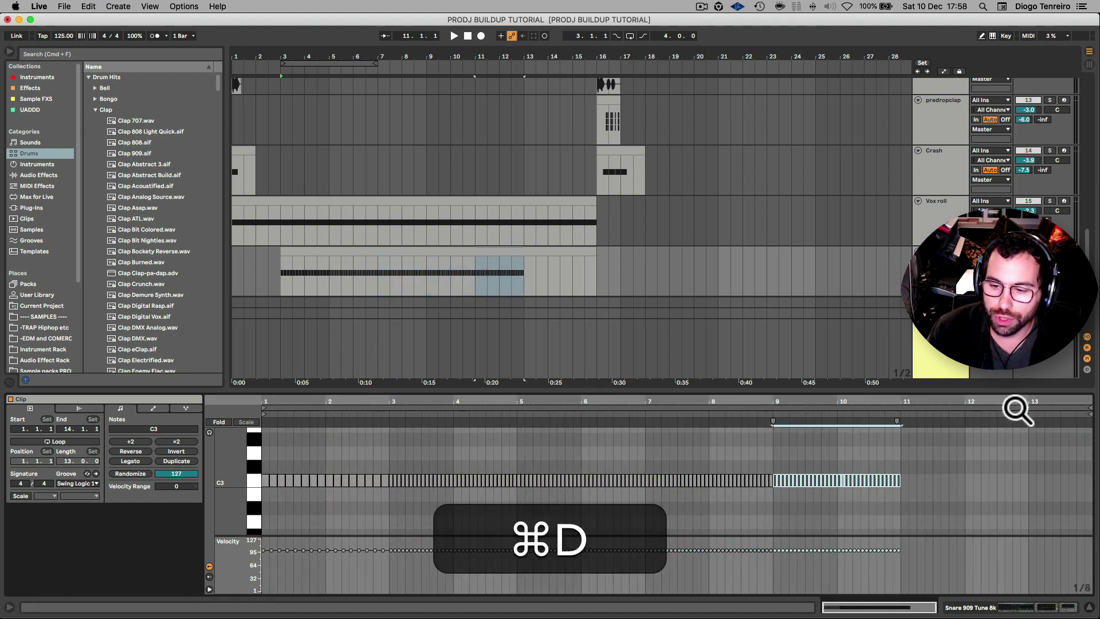
{"action": "left_click_drag", "start_coordinate": [1017, 409], "coordinate": [935, 427]}
{"action": "key", "text": "super+d"}
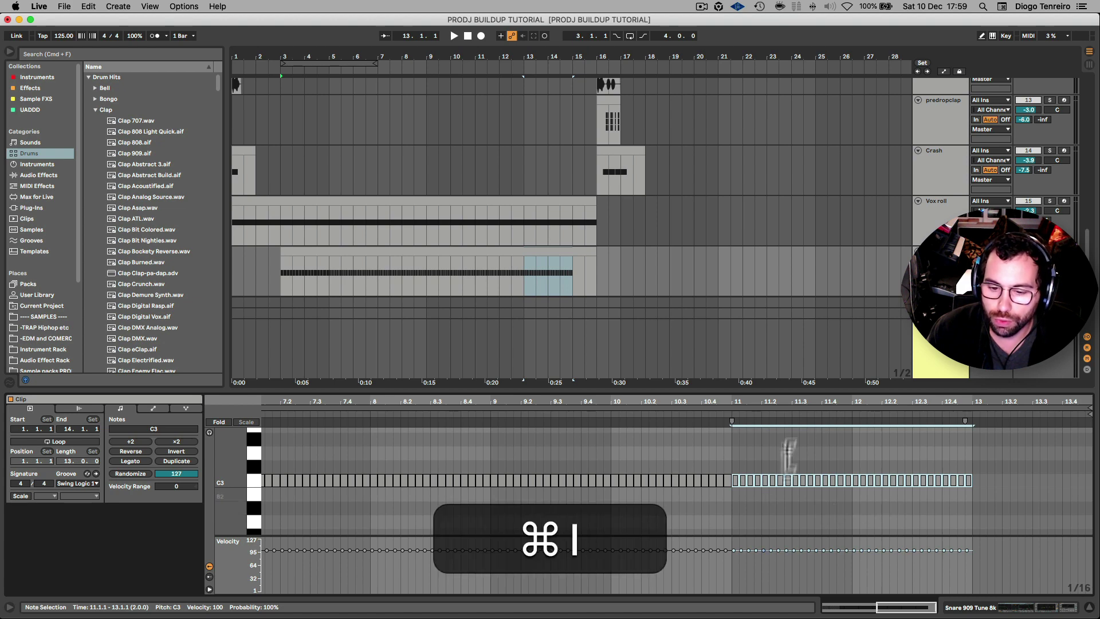
Step: Change the C3 roll in bars 11 and 12 to 1/32 notes and duplicate bar 12's notes into bar 13
{"action": "left_click_drag", "start_coordinate": [800, 409], "coordinate": [701, 438]}
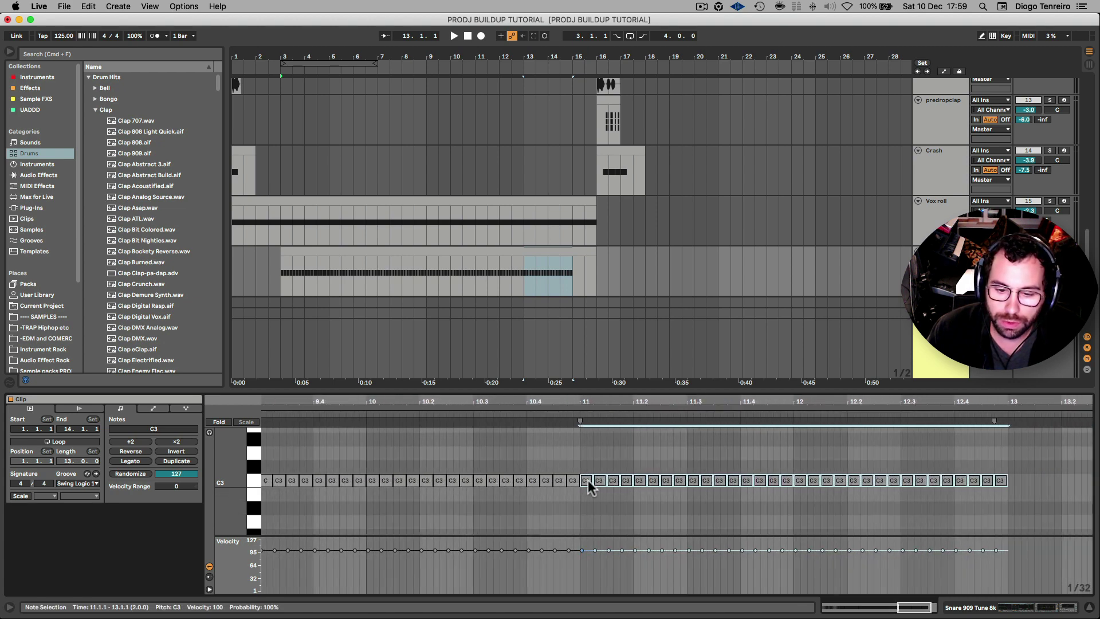
{"action": "left_click_drag", "start_coordinate": [596, 481], "coordinate": [590, 480]}
{"action": "left_click_drag", "start_coordinate": [1002, 496], "coordinate": [798, 454]}
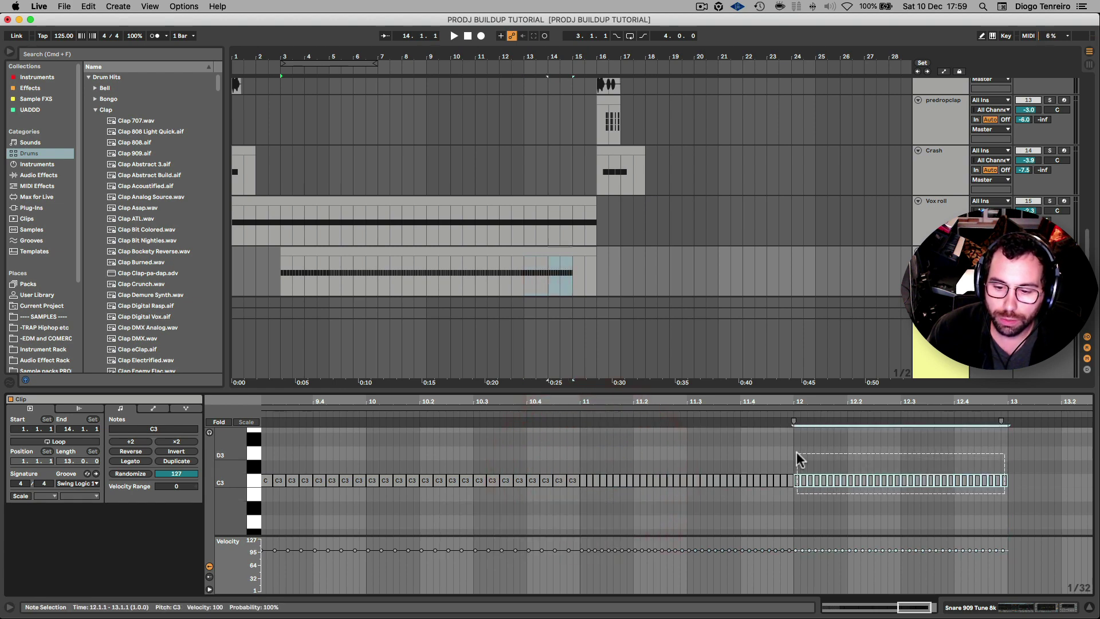
{"action": "key", "text": "cmd+d"}
Step: Play the rebuilt Snare 909 roll from 7.1.1 in the arrangement and stop after about a bar
{"action": "left_click", "coordinate": [375, 269]}
{"action": "key", "text": "space"}
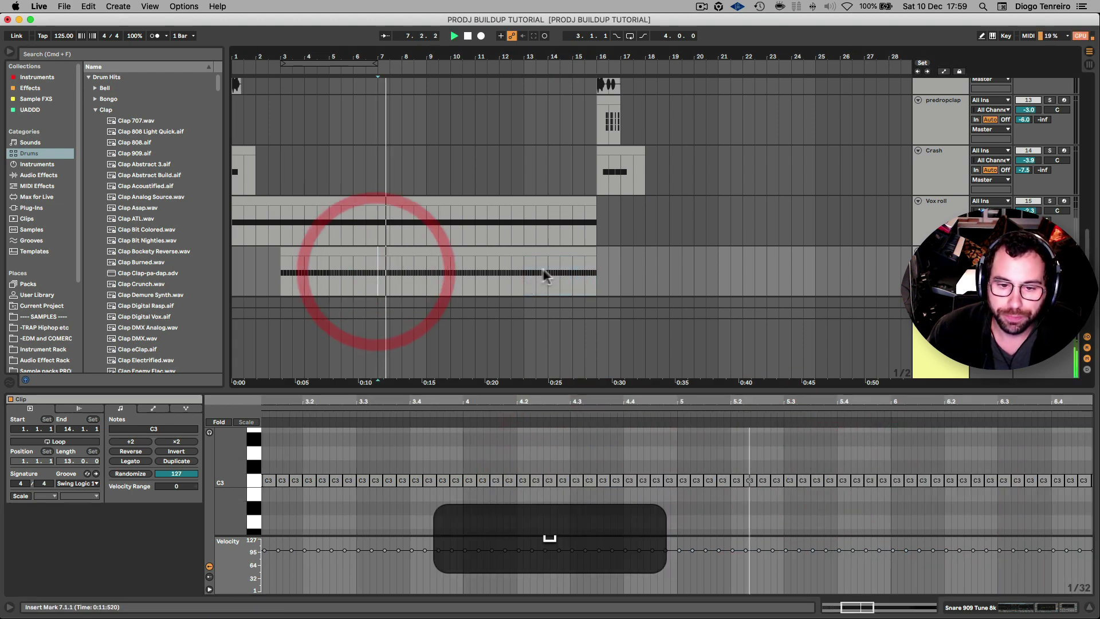
{"action": "double_click", "coordinate": [640, 399]}
{"action": "key", "text": "space"}
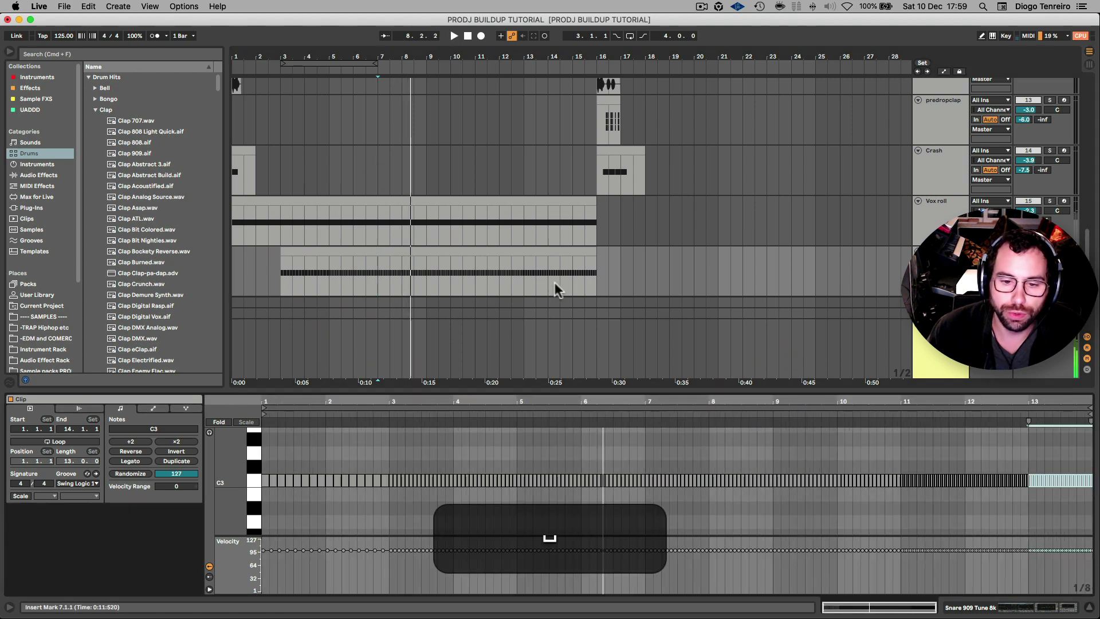
Step: Show the sample of the Snare 909 Simpler and the track's filter frequency automation in the arrangement
{"action": "left_click", "coordinate": [543, 279]}
{"action": "key", "text": "shift+Tab"}
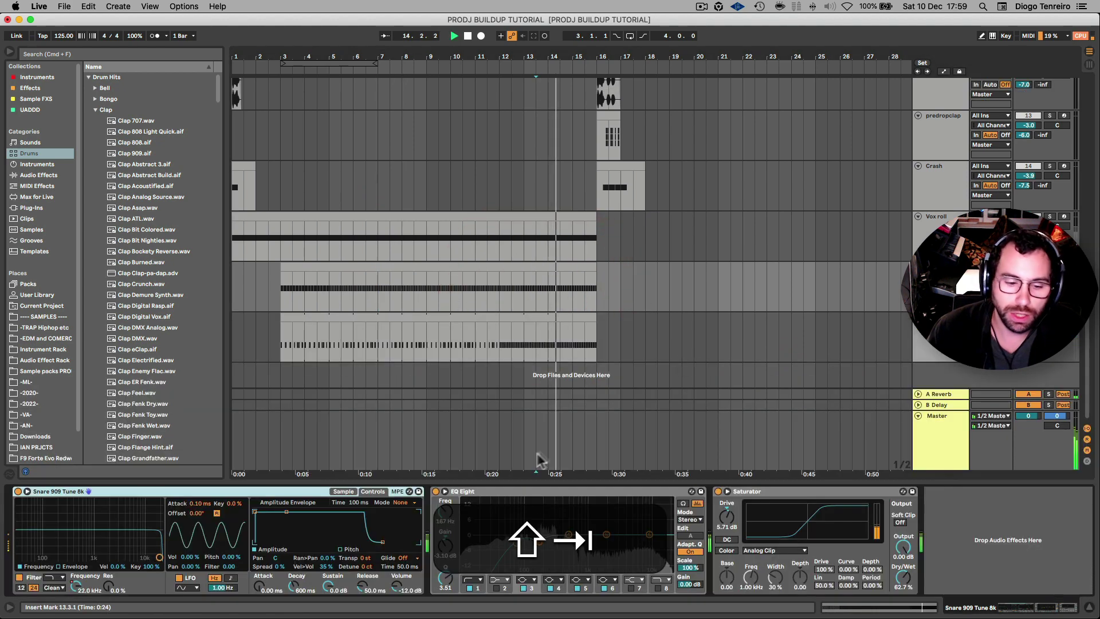
{"action": "left_click", "coordinate": [344, 492]}
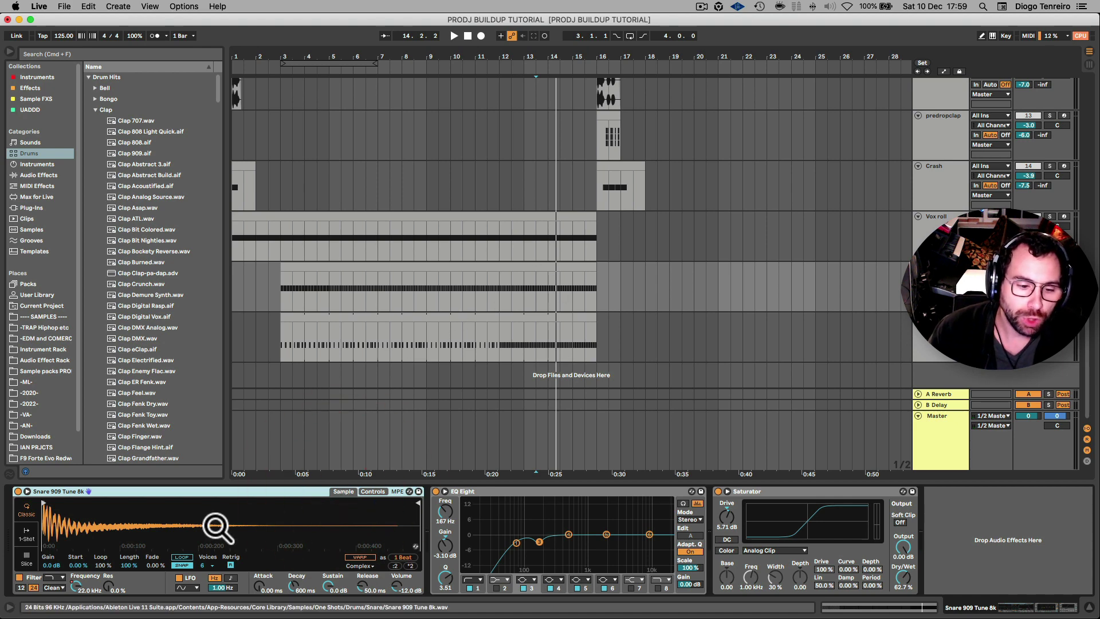
{"action": "right_click", "coordinate": [76, 587]}
{"action": "left_click", "coordinate": [106, 540]}
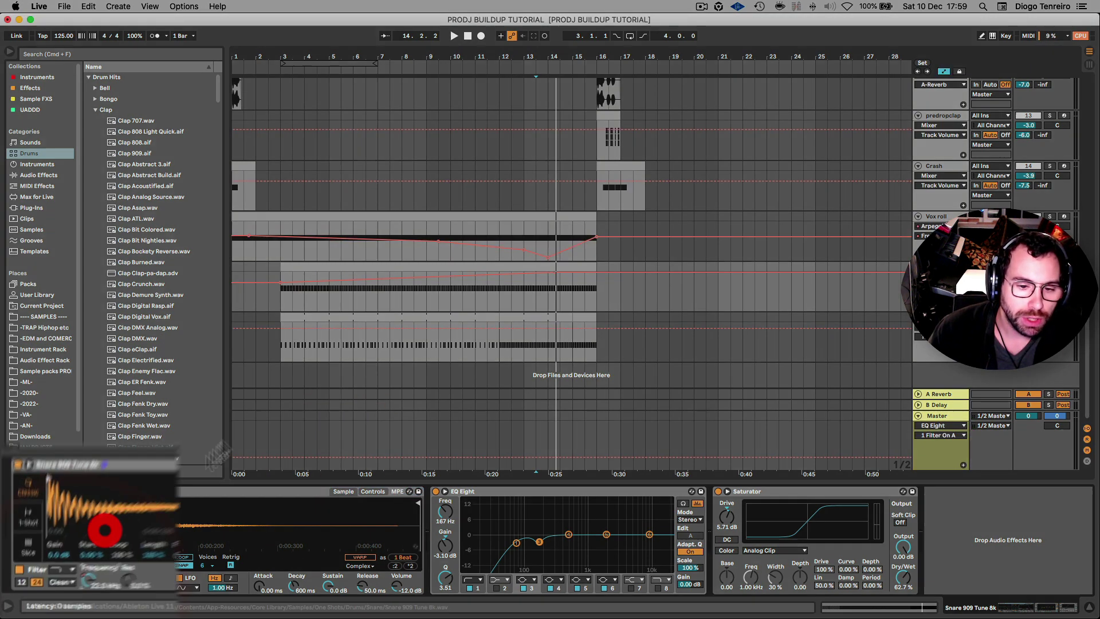
{"action": "left_click", "coordinate": [155, 427]}
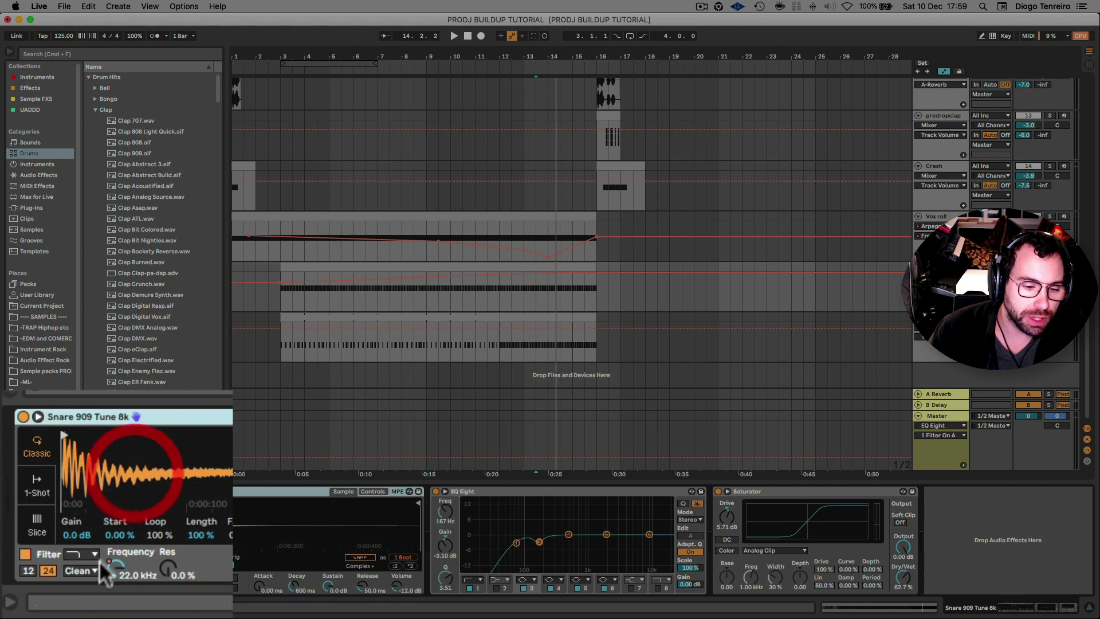
Step: Play the Snare 909 roll twice from 3.1.1 to hear its filter frequency automation, stopping after one to two bars
{"action": "left_click", "coordinate": [282, 308]}
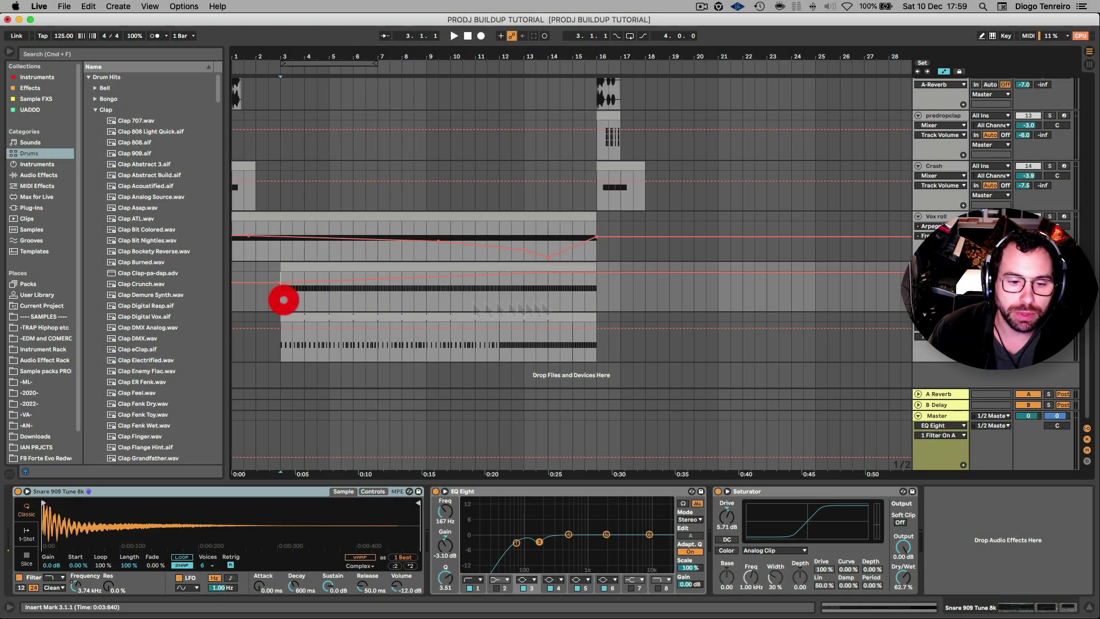
{"action": "key", "text": "space"}
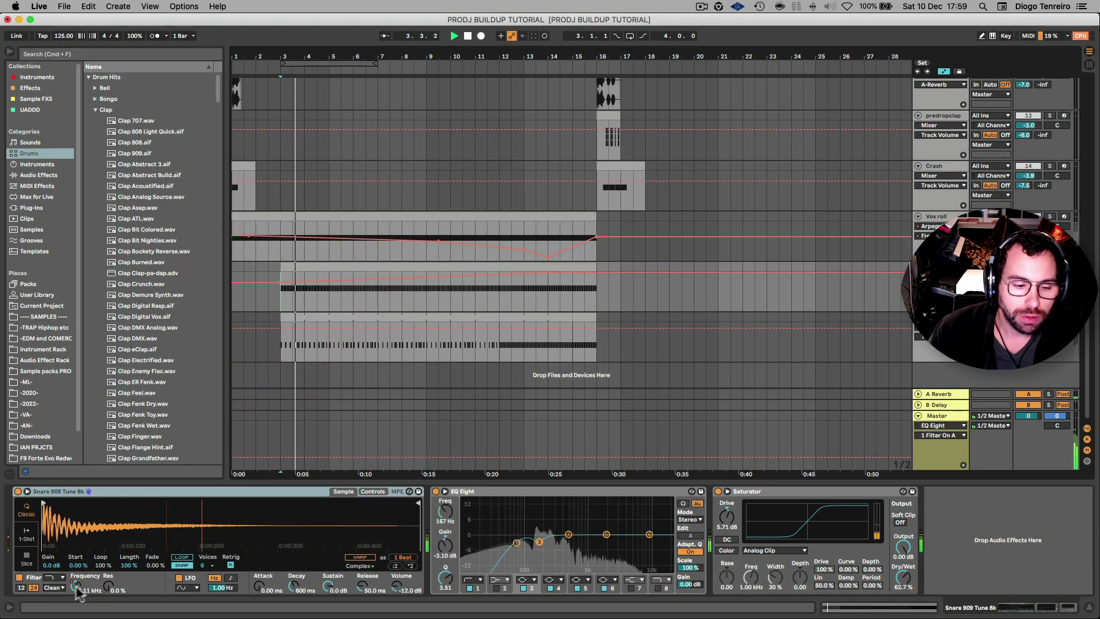
{"action": "key", "text": "space"}
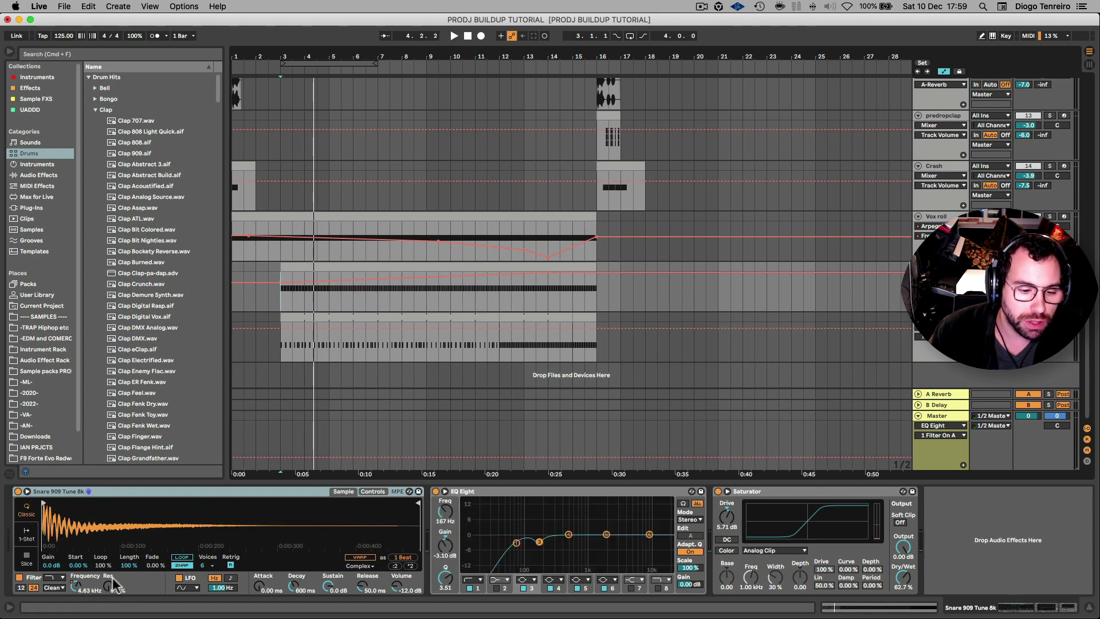
{"action": "left_click", "coordinate": [76, 586]}
{"action": "key", "text": "space"}
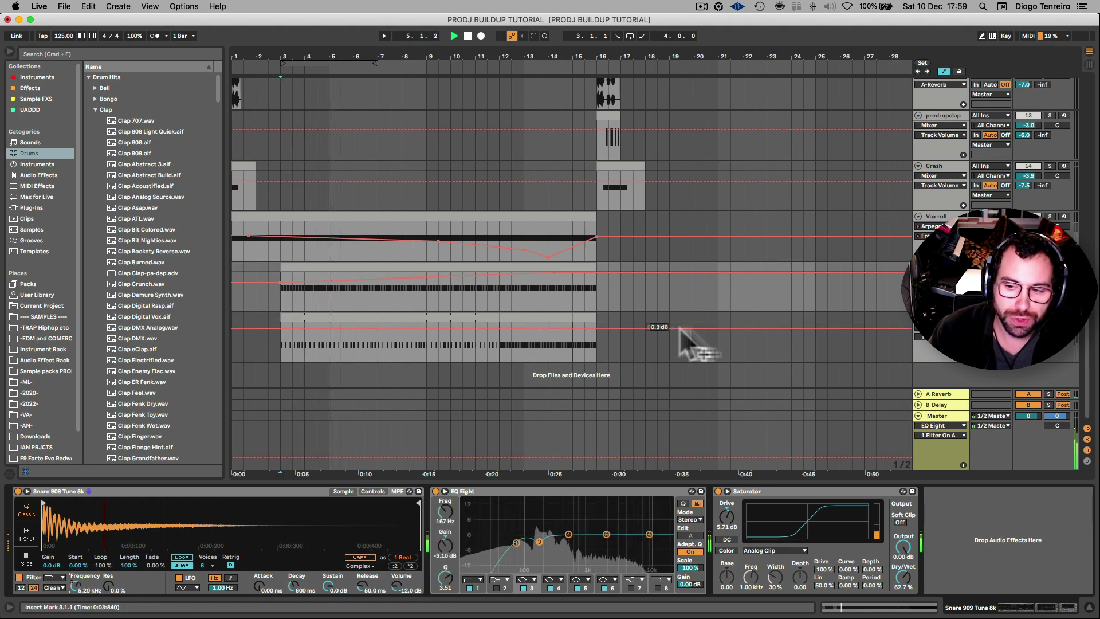
{"action": "key", "text": "space"}
Step: Play the soloed Clap 808 roll from 3.1.1 and show its filter frequency automation
{"action": "left_click", "coordinate": [945, 325]}
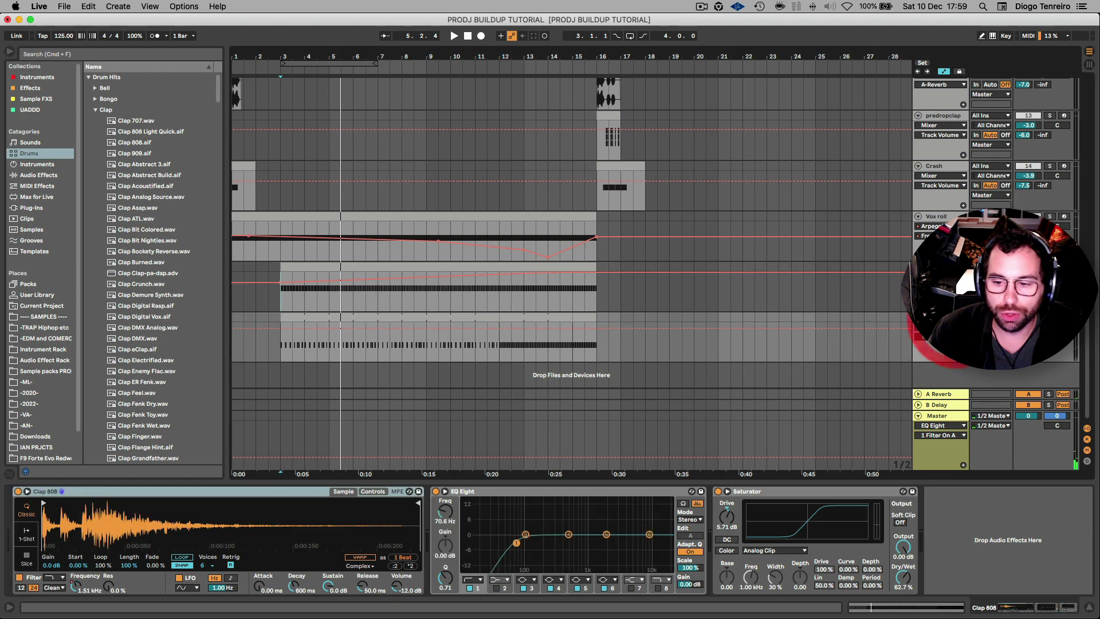
{"action": "left_click", "coordinate": [945, 267]}
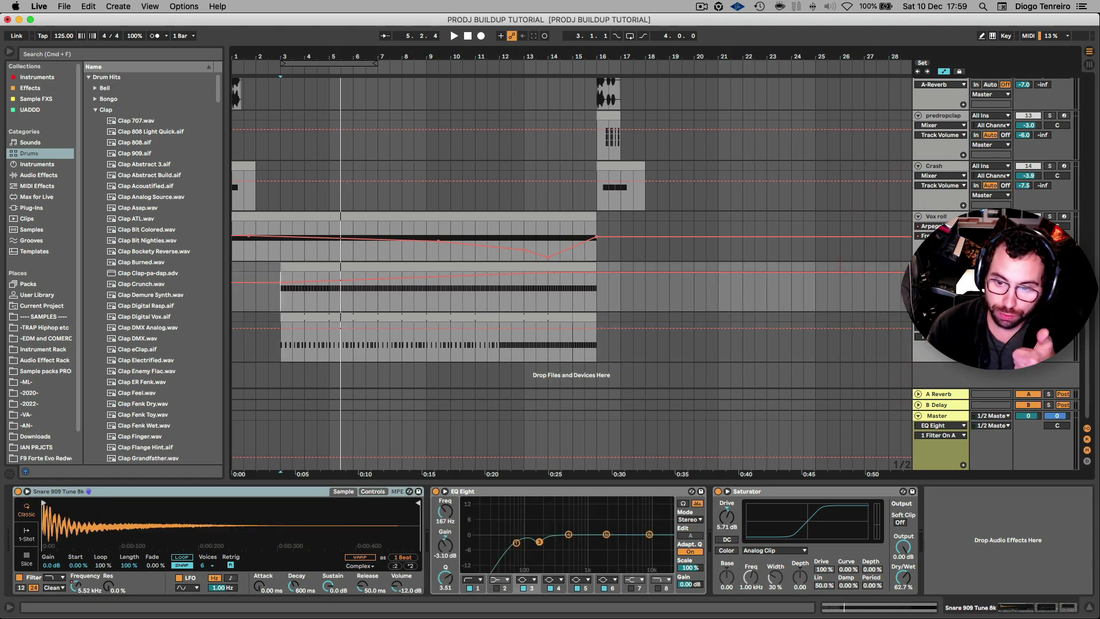
{"action": "key", "text": "space"}
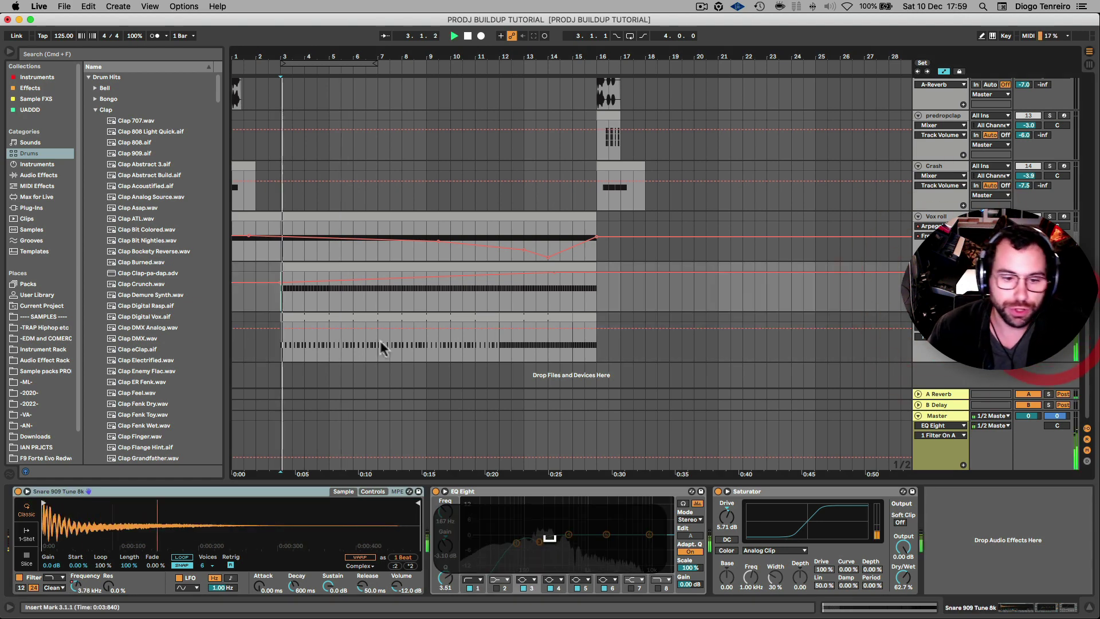
{"action": "left_click", "coordinate": [362, 316]}
{"action": "left_click_drag", "start_coordinate": [75, 588], "coordinate": [75, 610]}
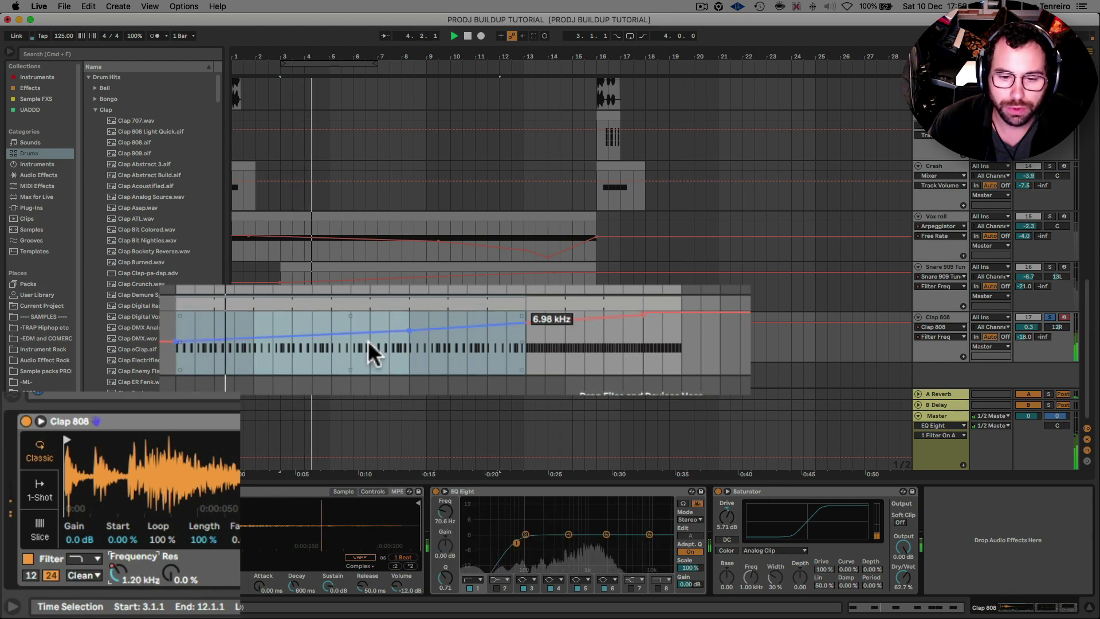
{"action": "left_click", "coordinate": [1029, 327]}
Step: Solo the Snare 909 and Clap 808 tracks together and play both rolls from 3.1.1
{"action": "left_click", "coordinate": [945, 266]}
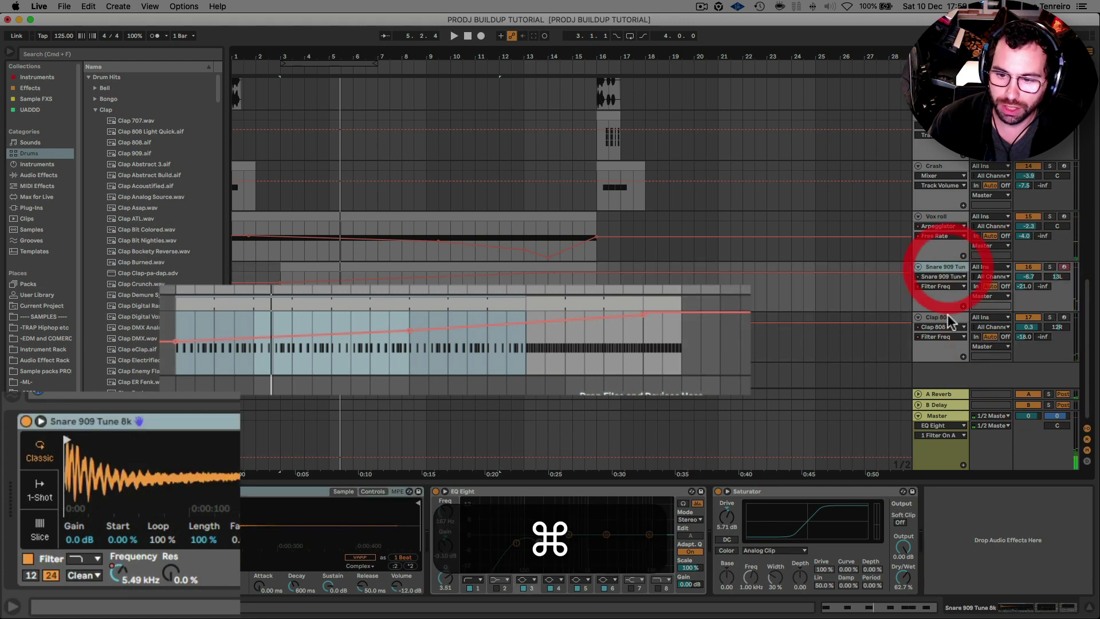
{"action": "left_click", "coordinate": [948, 318], "text": "super"}
{"action": "left_click", "coordinate": [1049, 317]}
{"action": "key", "text": "space"}
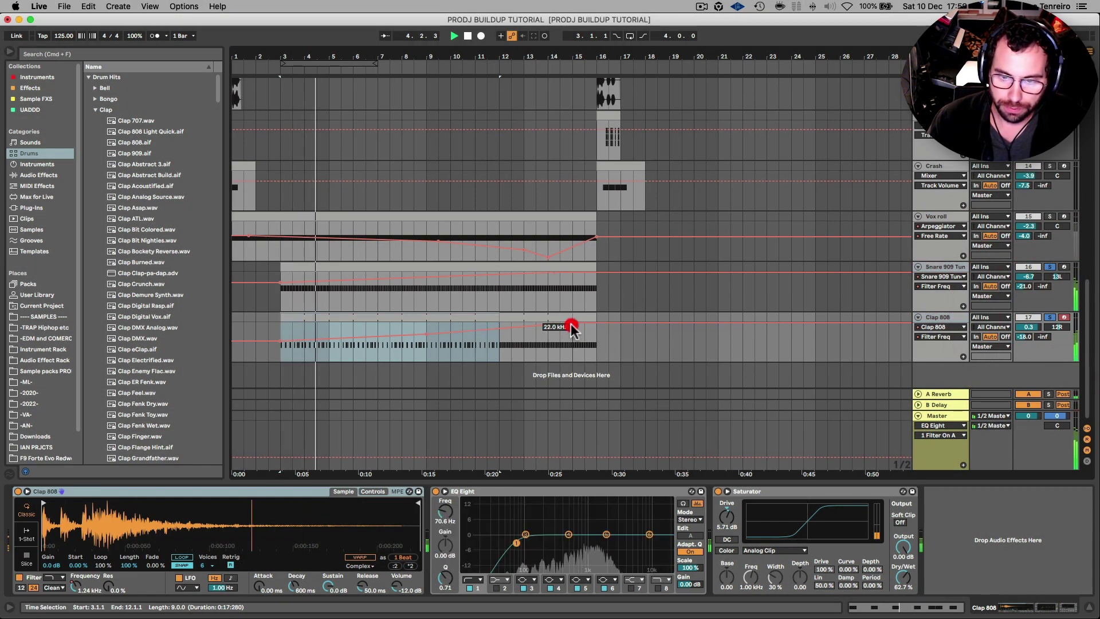
{"action": "left_click_drag", "start_coordinate": [571, 328], "coordinate": [527, 326]}
Step: Open the notes of the first Clap 808 clip and examine its C3 rhythm while replaying both rolls from 3.1.1
{"action": "double_click", "coordinate": [434, 315]}
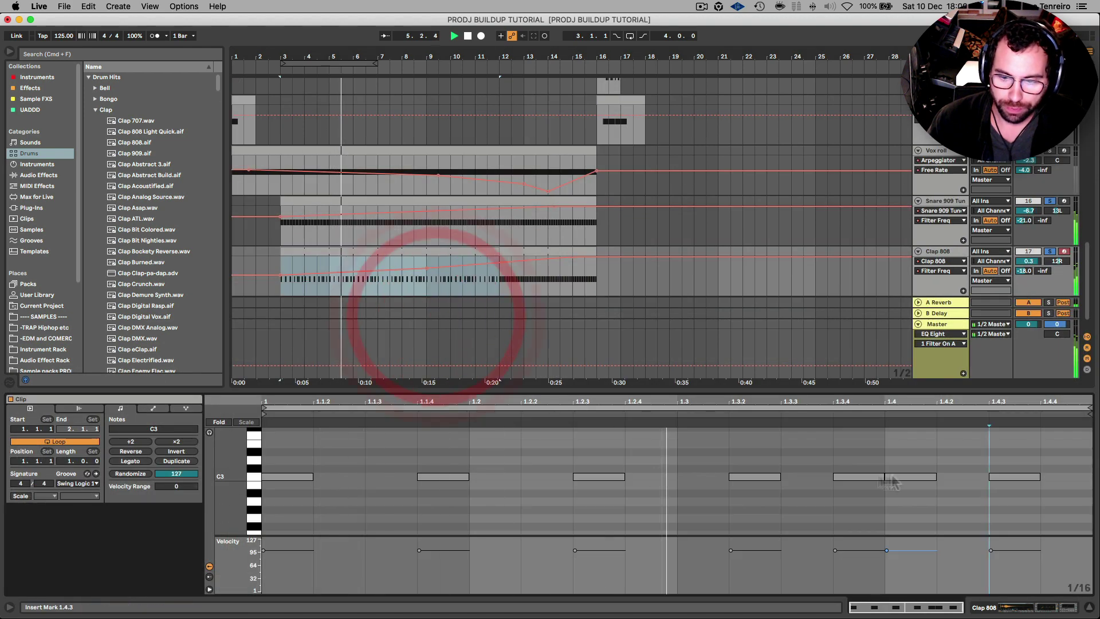
{"action": "key", "text": "space"}
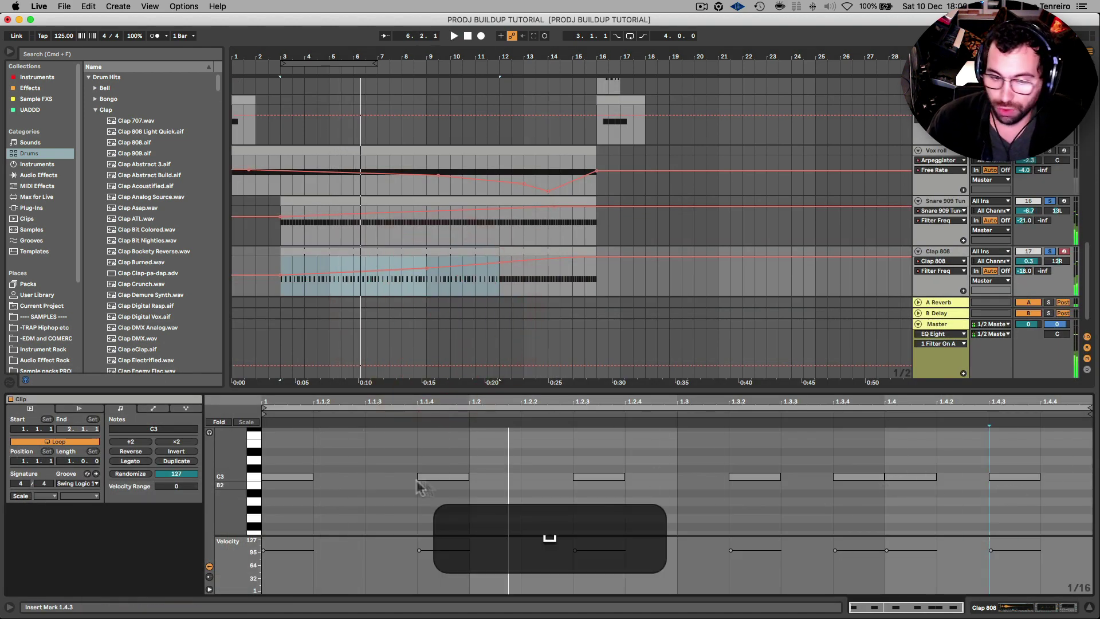
{"action": "key", "text": "space"}
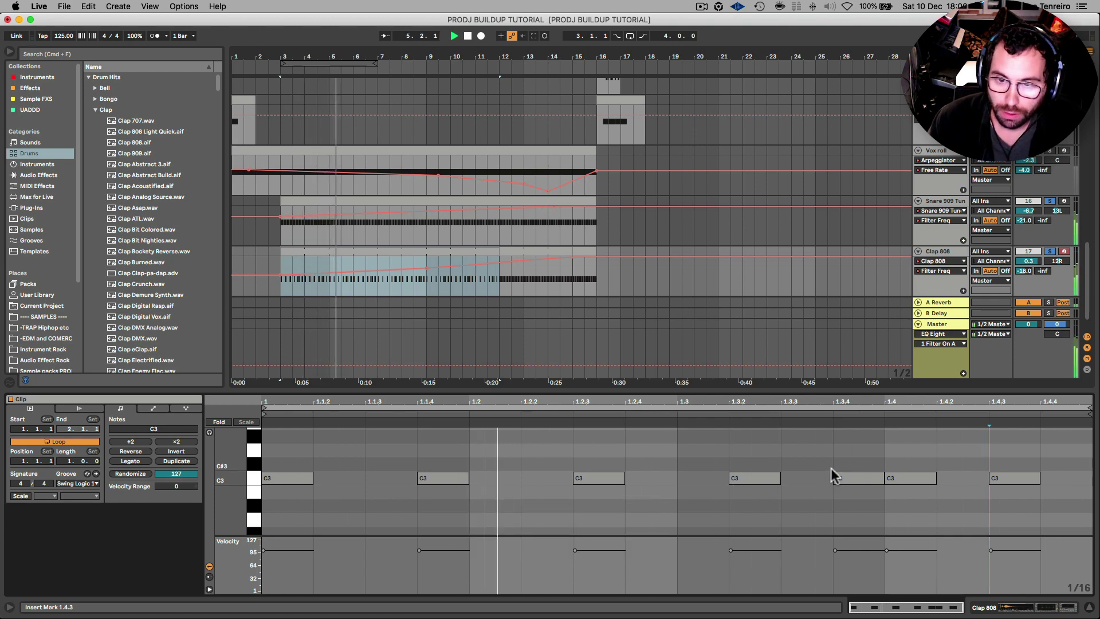
{"action": "key", "text": "shift+Tab"}
Step: Open the Clap 808 clip that starts at bar 12 and play its 1/16 roll from 12.1.1 and again from 15.1.1
{"action": "left_click", "coordinate": [497, 352]}
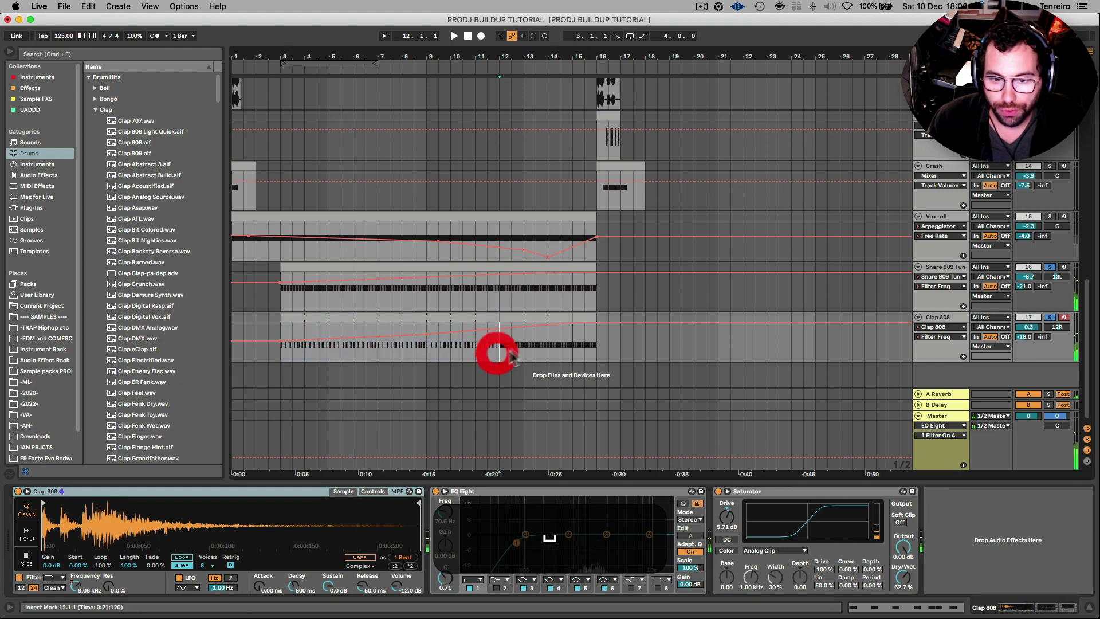
{"action": "double_click", "coordinate": [524, 314]}
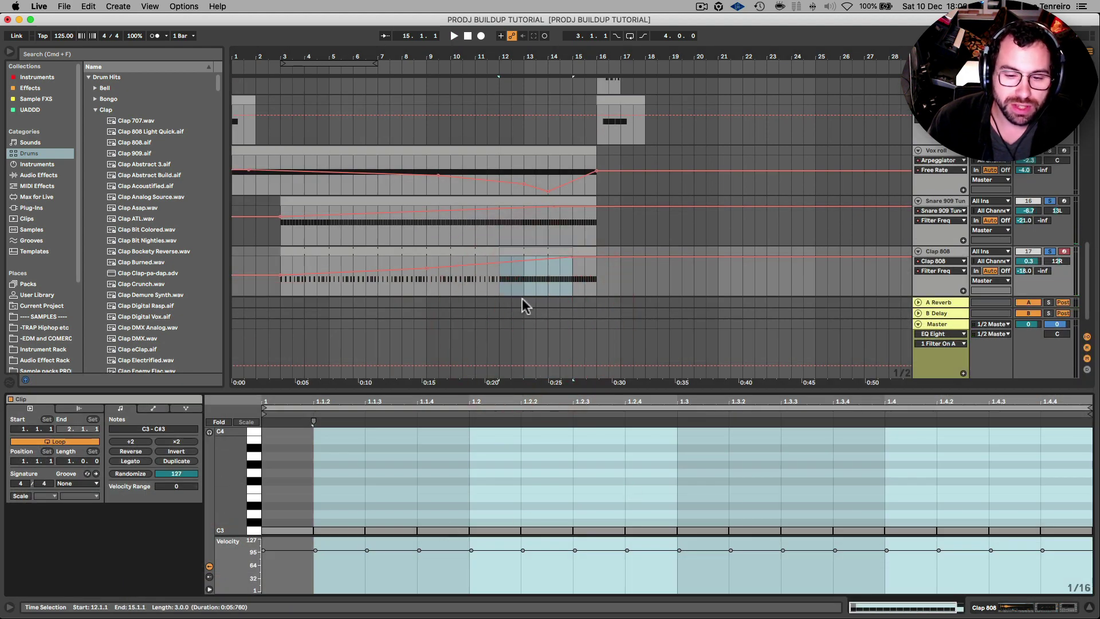
{"action": "key", "text": "space"}
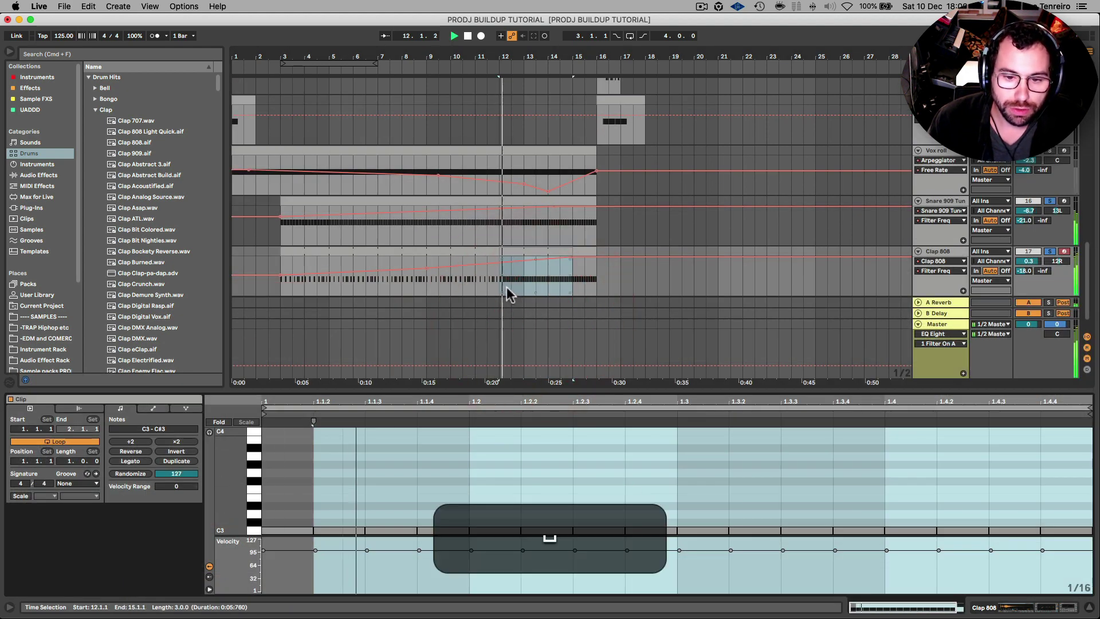
{"action": "left_click", "coordinate": [574, 282]}
{"action": "key", "text": "space"}
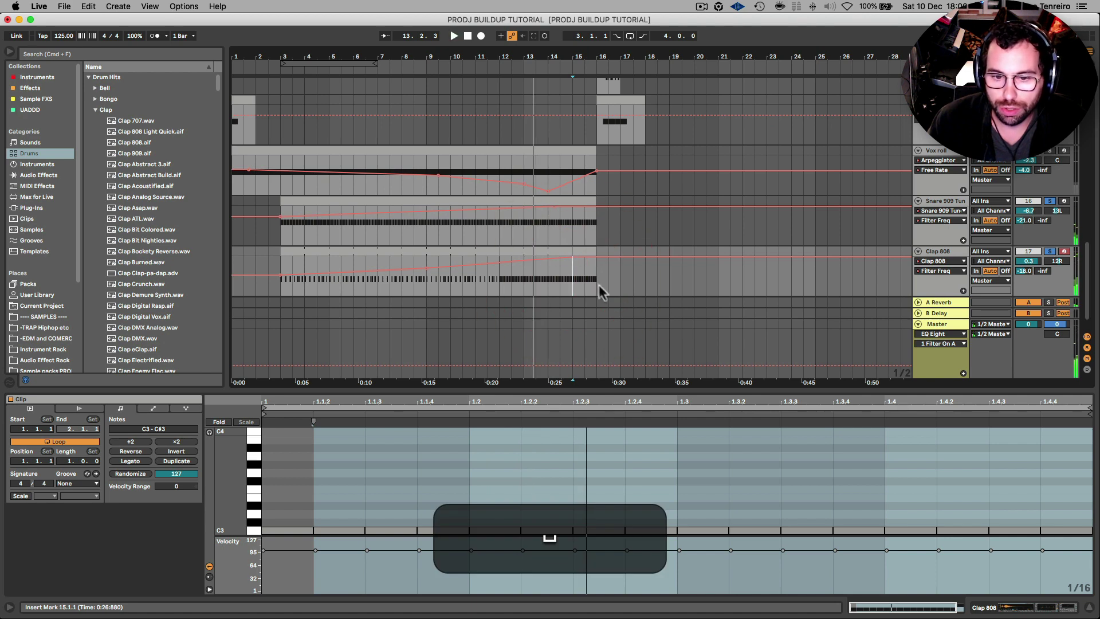
{"action": "key", "text": "space"}
{"action": "key", "text": "shift+Tab"}
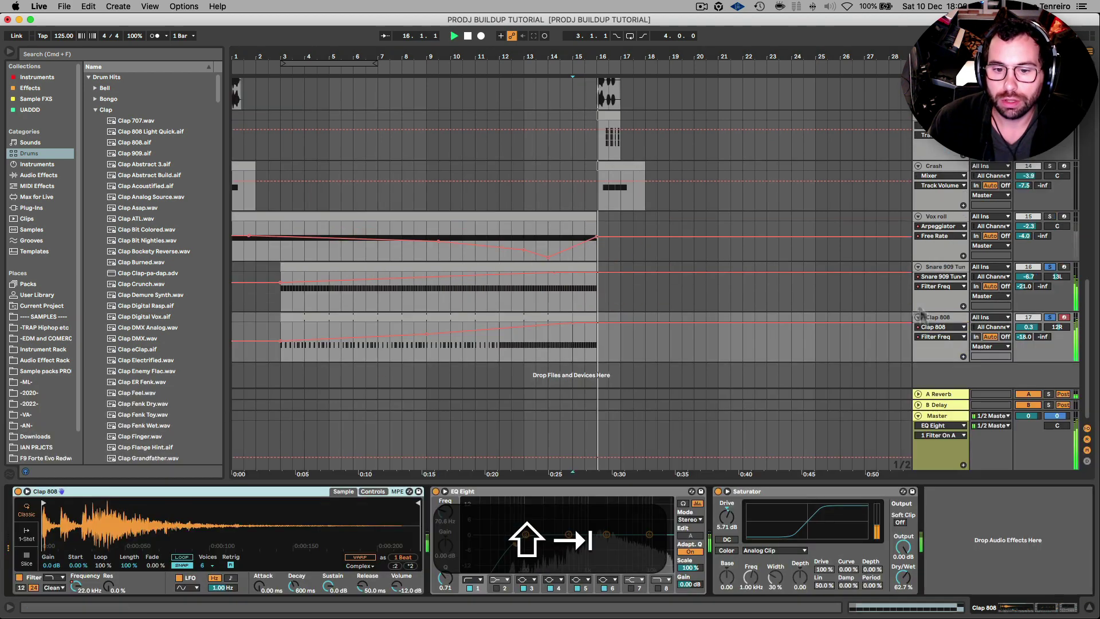
{"action": "key", "text": "shift+space"}
Step: With the roll tracks unsoloed, deactivate the Vox roll and Crash tracks and play the arrangement from 4.3.1
{"action": "left_click", "coordinate": [1050, 318]}
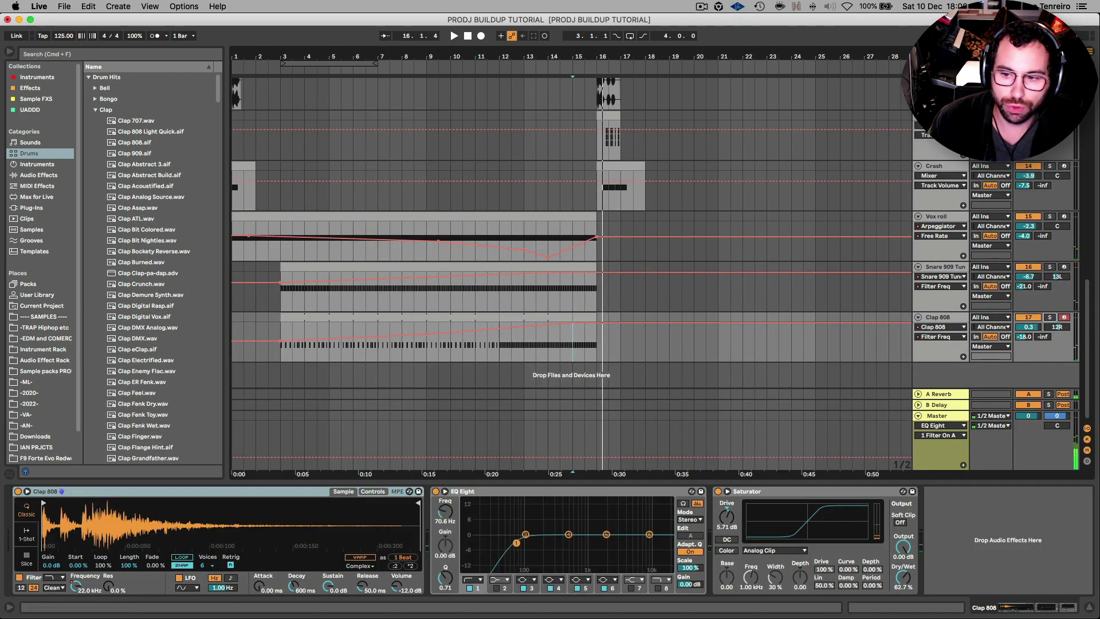
{"action": "left_click", "coordinate": [1028, 217]}
{"action": "left_click", "coordinate": [1028, 166]}
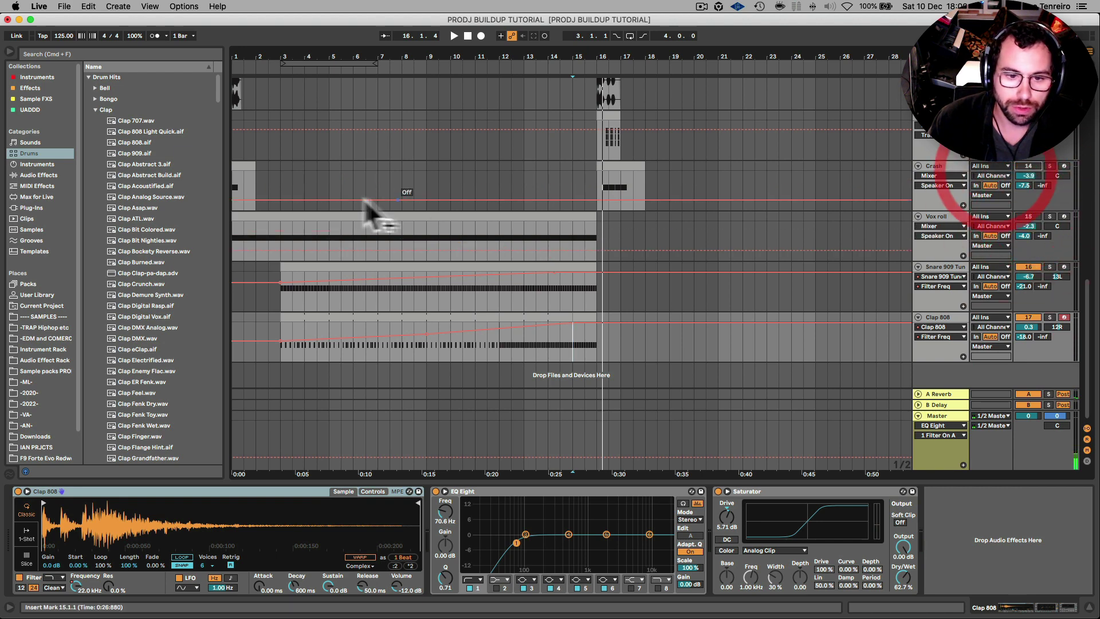
{"action": "left_click", "coordinate": [318, 185]}
{"action": "key", "text": "space"}
{"action": "scroll", "coordinate": [431, 285], "scroll_direction": "up", "scroll_amount": 3}
{"action": "scroll", "coordinate": [459, 300], "scroll_direction": "down", "scroll_amount": 2}
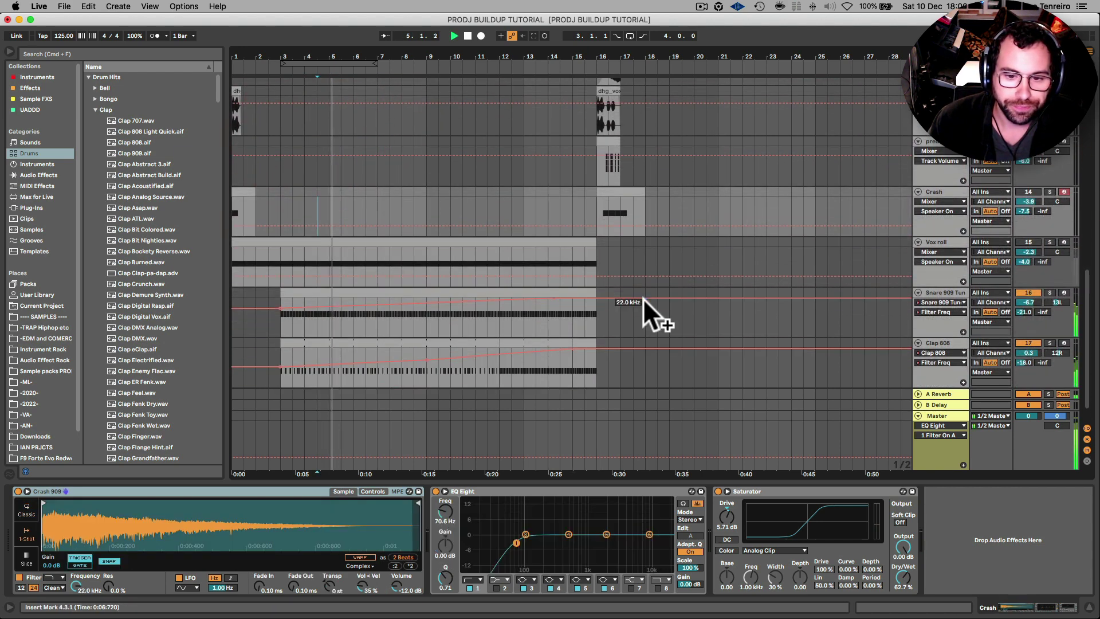
Step: Fold all tracks except Crash and Vox roll, and hide the automation lanes during playback
{"action": "left_click", "coordinate": [917, 242], "text": "alt"}
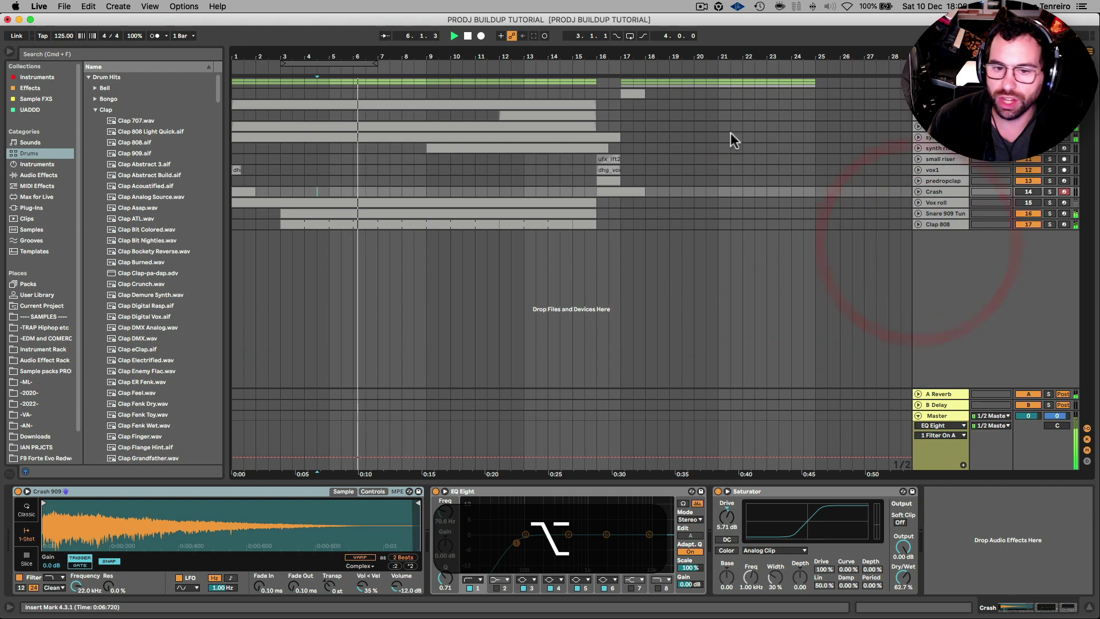
{"action": "left_click_drag", "start_coordinate": [588, 67], "coordinate": [520, 64]}
{"action": "left_click_drag", "start_coordinate": [444, 64], "coordinate": [587, 102]}
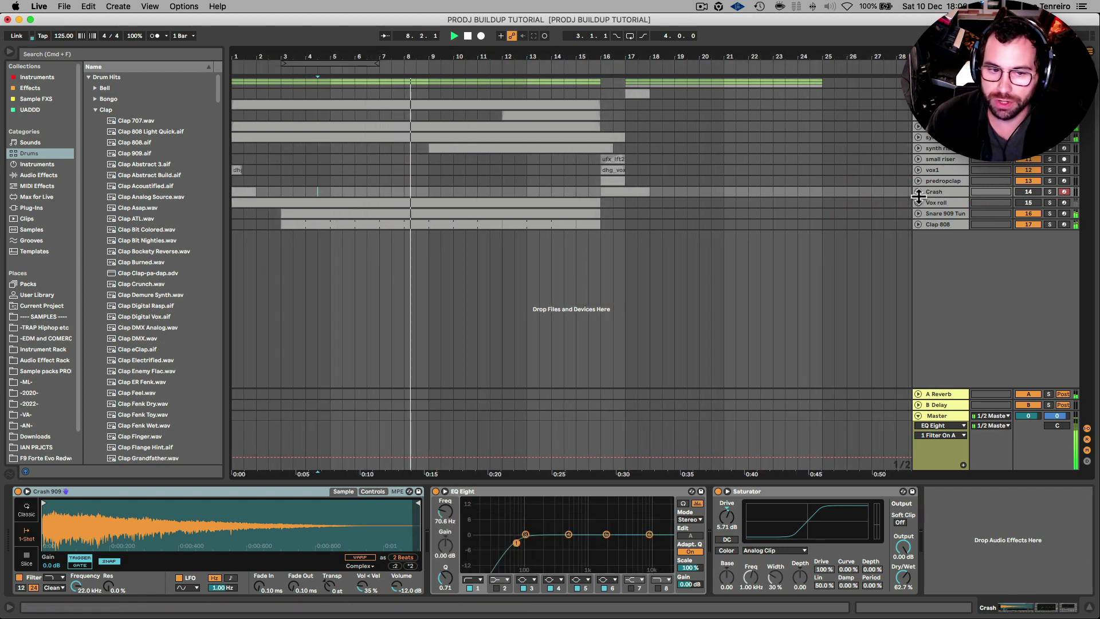
{"action": "left_click", "coordinate": [917, 191]}
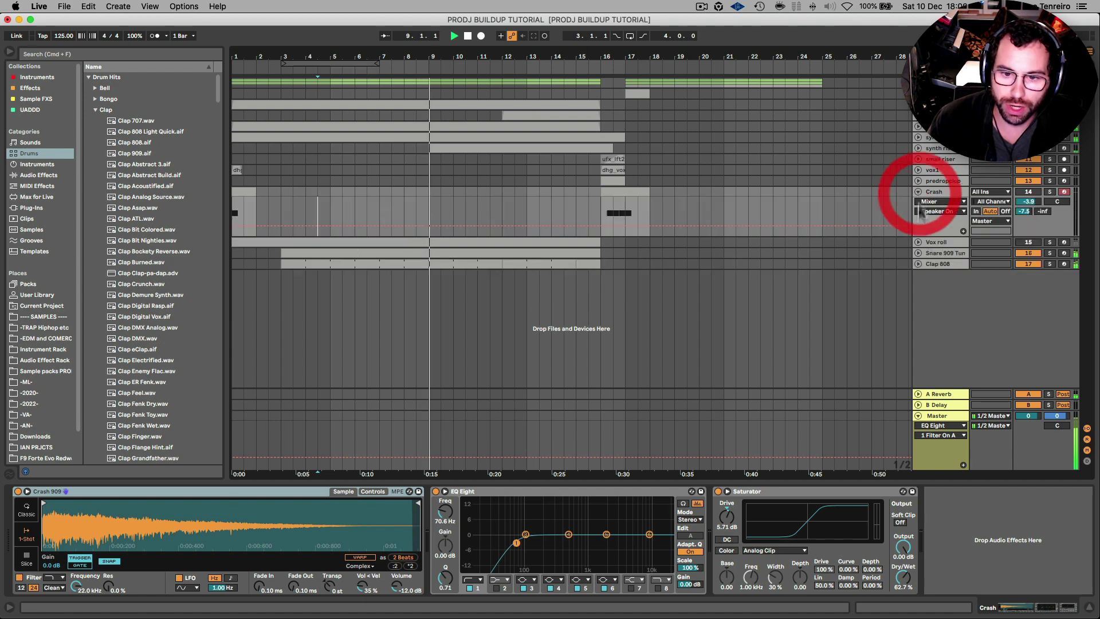
{"action": "left_click", "coordinate": [918, 242]}
{"action": "left_click", "coordinate": [944, 192]}
{"action": "key", "text": "a"}
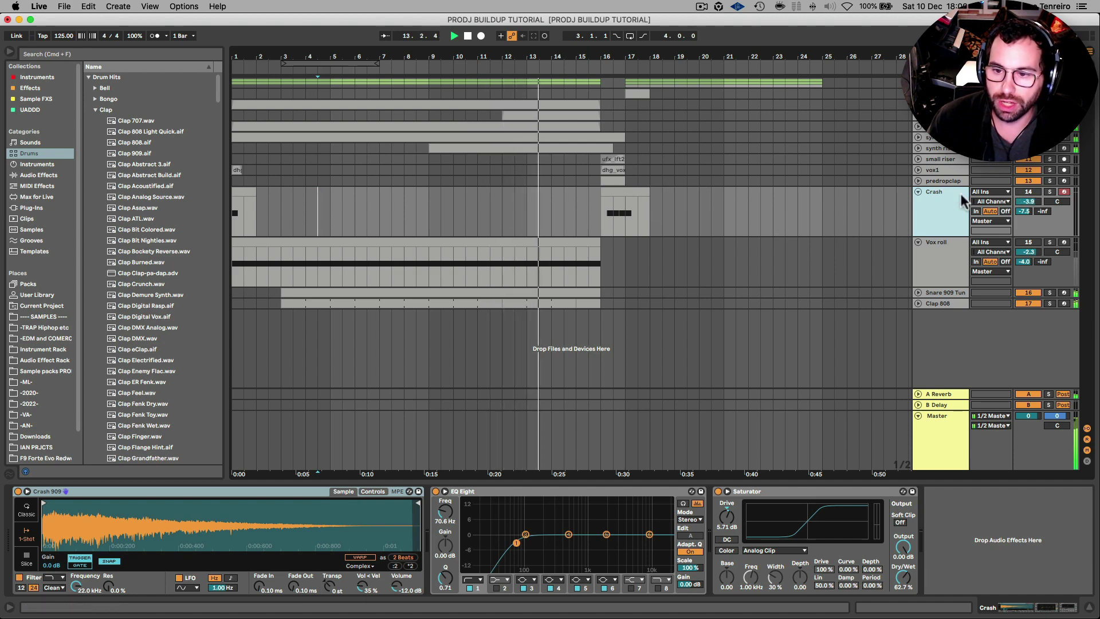
Step: Stop playback and select the Vox roll clip to show its device chain, leaving the vox1 track active
{"action": "left_click", "coordinate": [1025, 171]}
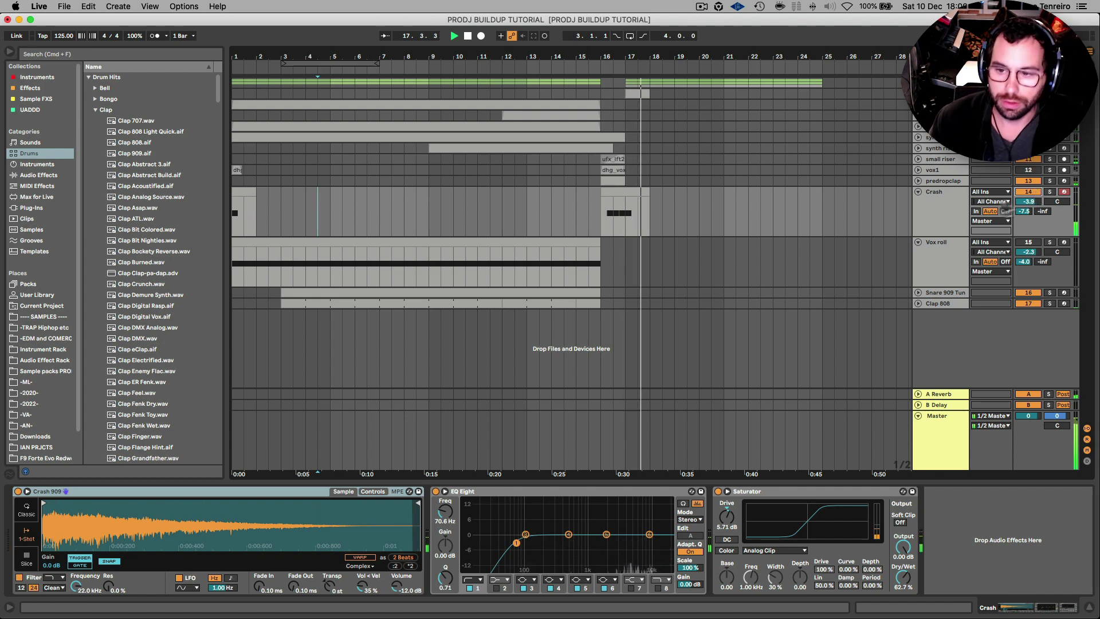
{"action": "key", "text": "space"}
{"action": "left_click", "coordinate": [452, 243]}
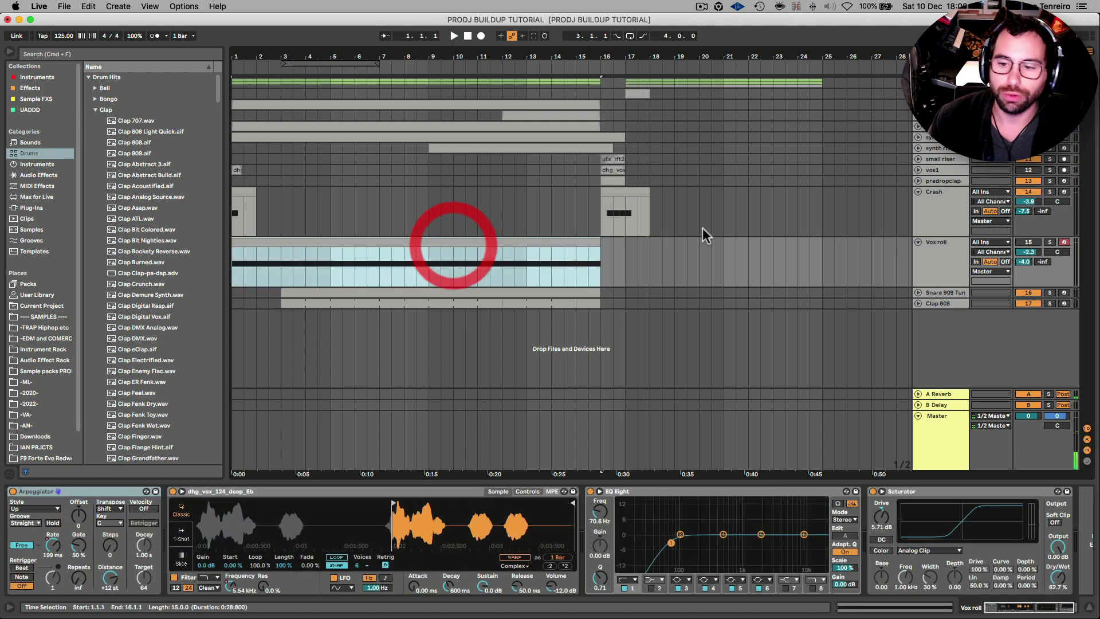
{"action": "left_click", "coordinate": [929, 265]}
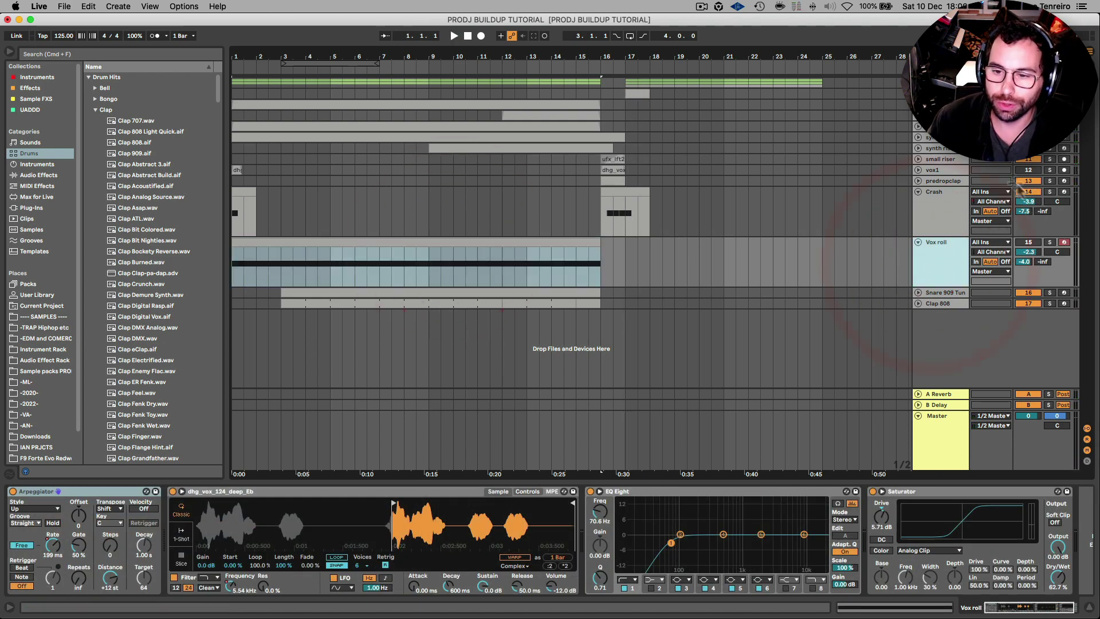
Step: Unfold the vox1 track, solo it and play its vocal clip from 16.1.1 for about a bar
{"action": "left_click", "coordinate": [917, 169]}
{"action": "left_click", "coordinate": [607, 184]}
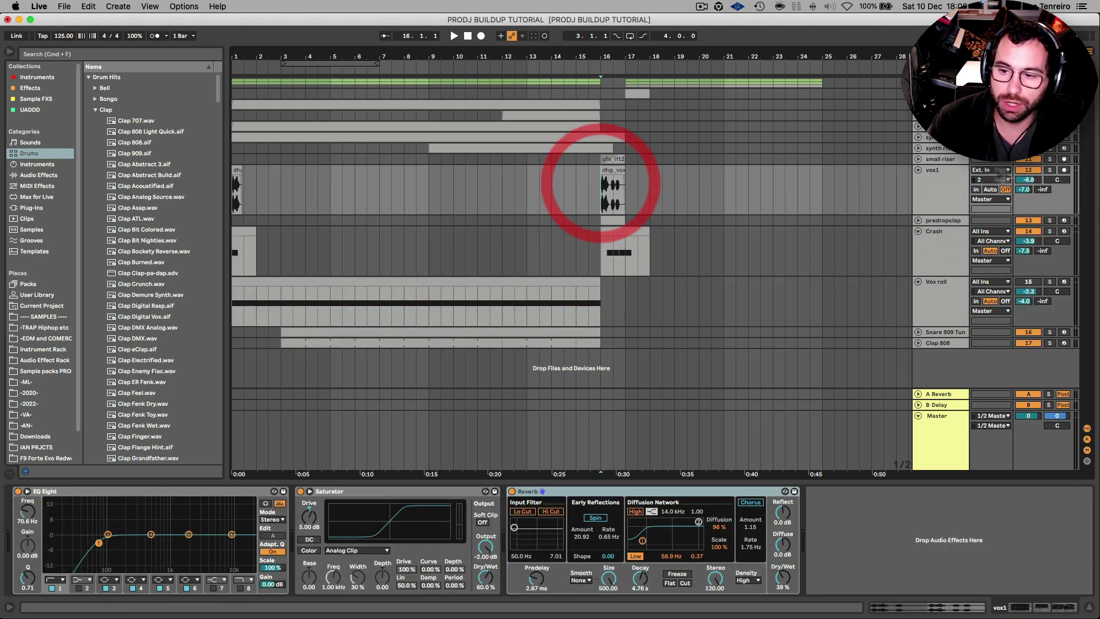
{"action": "left_click", "coordinate": [1049, 170]}
{"action": "key", "text": "space"}
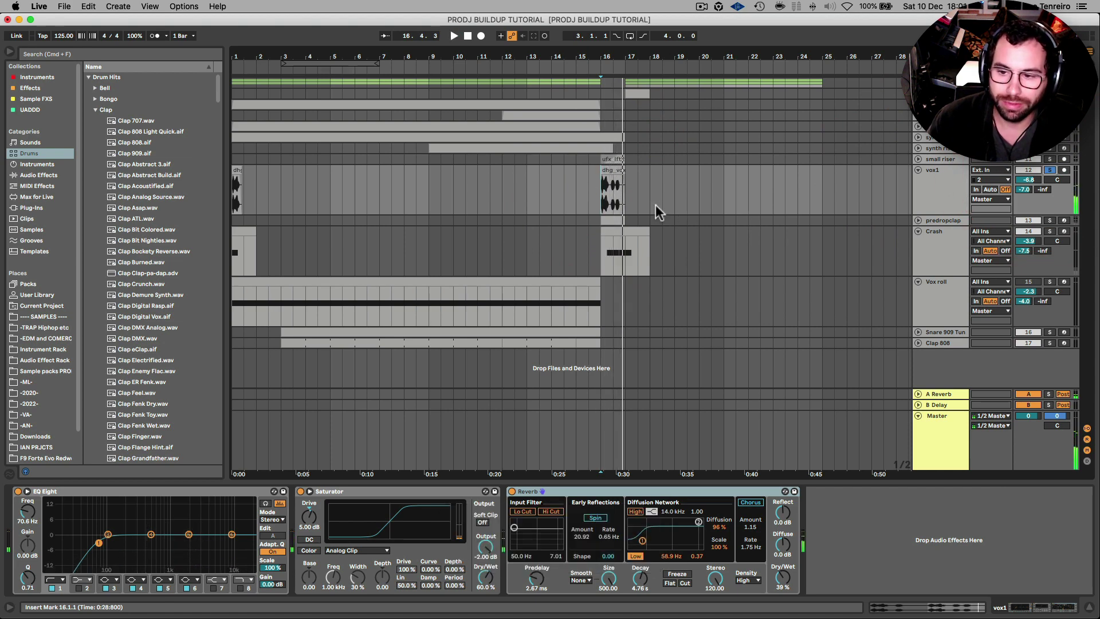
Step: Solo the Vox roll track and play its clip from 1.1.1 to about bar 9 with its device chain shown
{"action": "left_click", "coordinate": [1050, 281]}
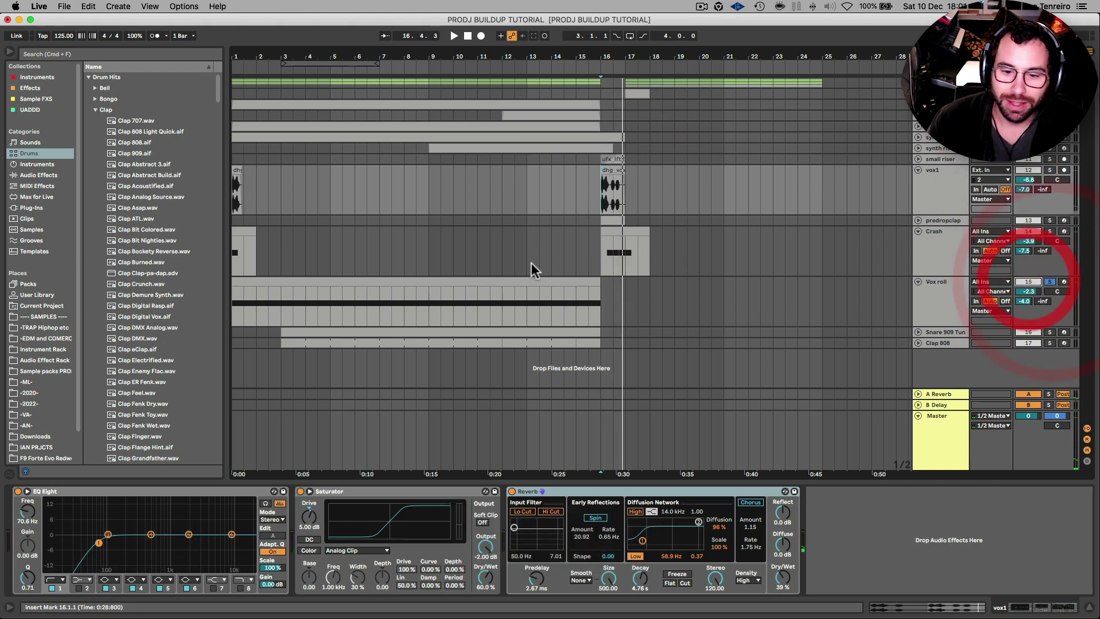
{"action": "key", "text": "space"}
{"action": "left_click", "coordinate": [453, 277]}
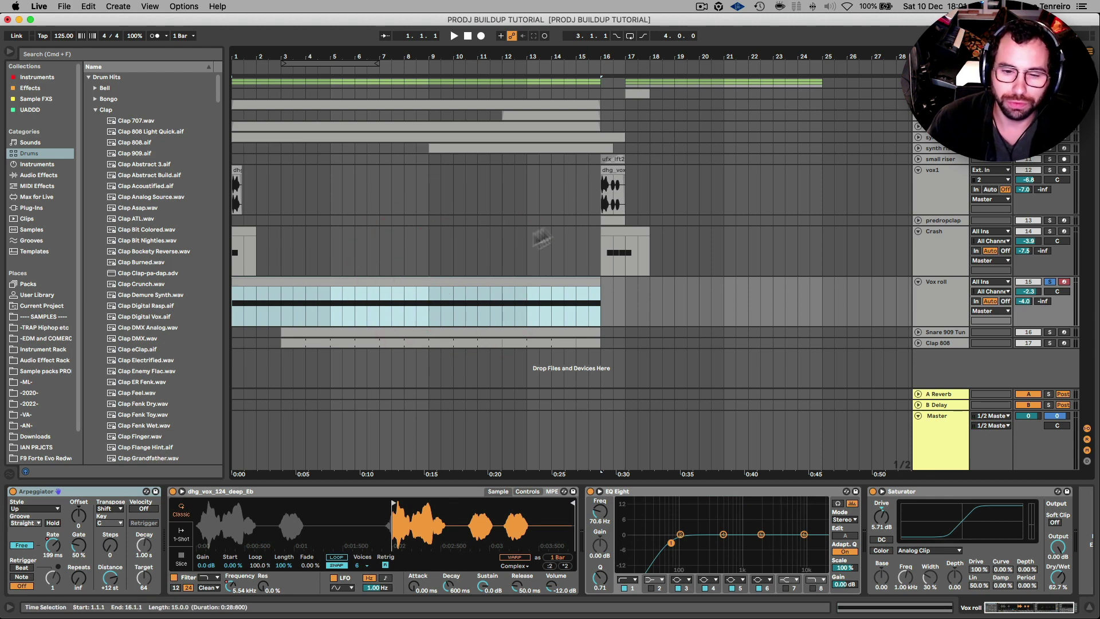
{"action": "left_click", "coordinate": [351, 279]}
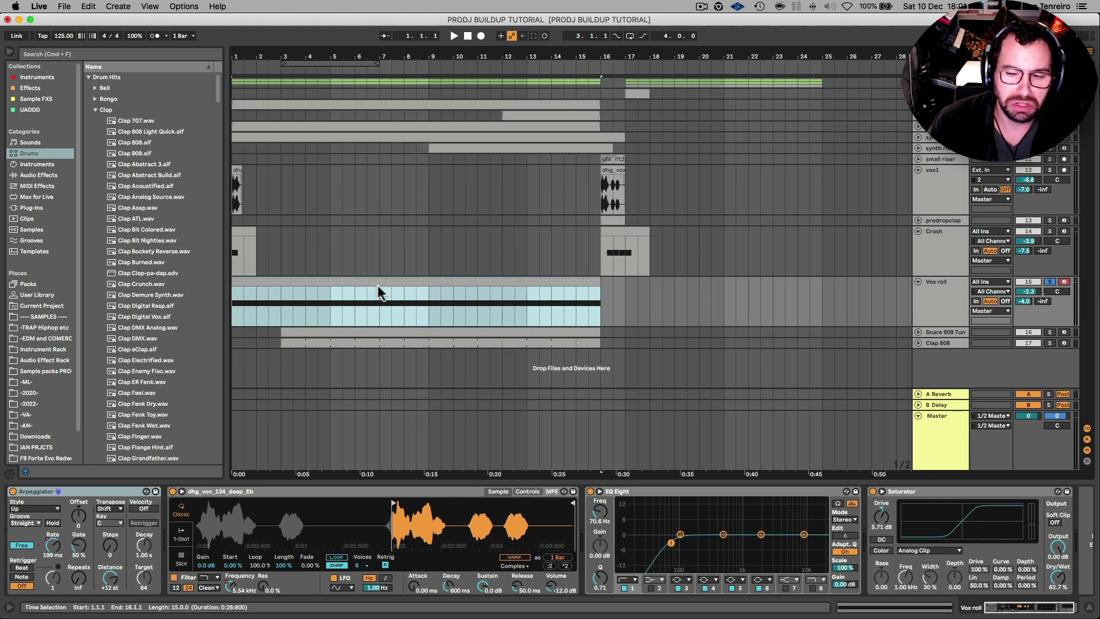
{"action": "left_click", "coordinate": [948, 306]}
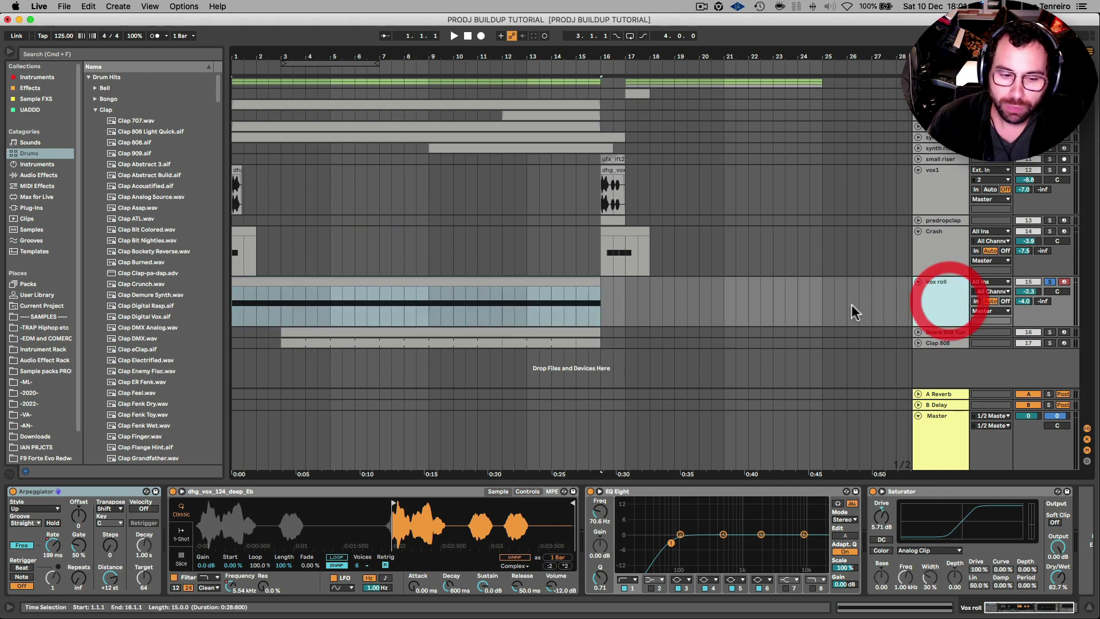
{"action": "key", "text": "space"}
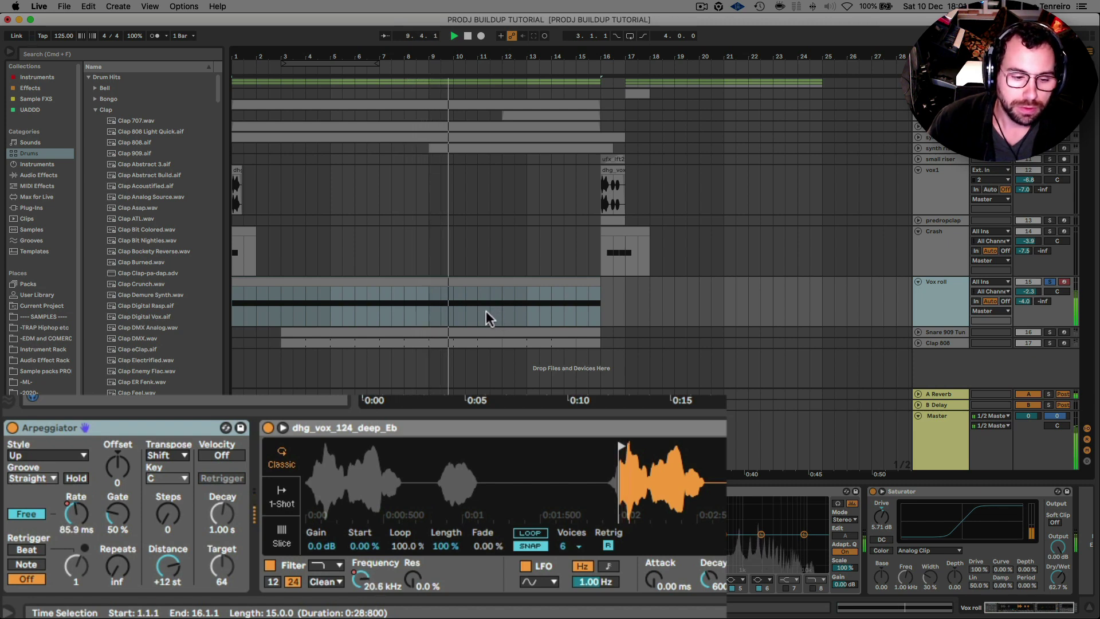
{"action": "key", "text": "space"}
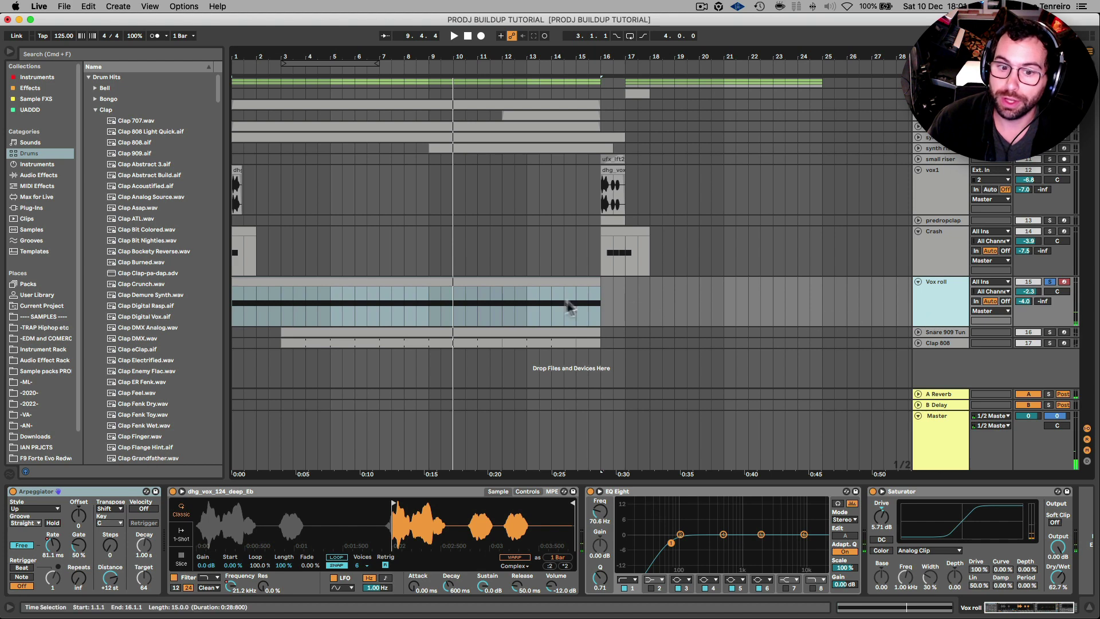
Step: Play the soloed Vox roll from 13.1.1 through the end of its clip, keeping the track soloed
{"action": "left_click", "coordinate": [529, 306]}
{"action": "key", "text": "space"}
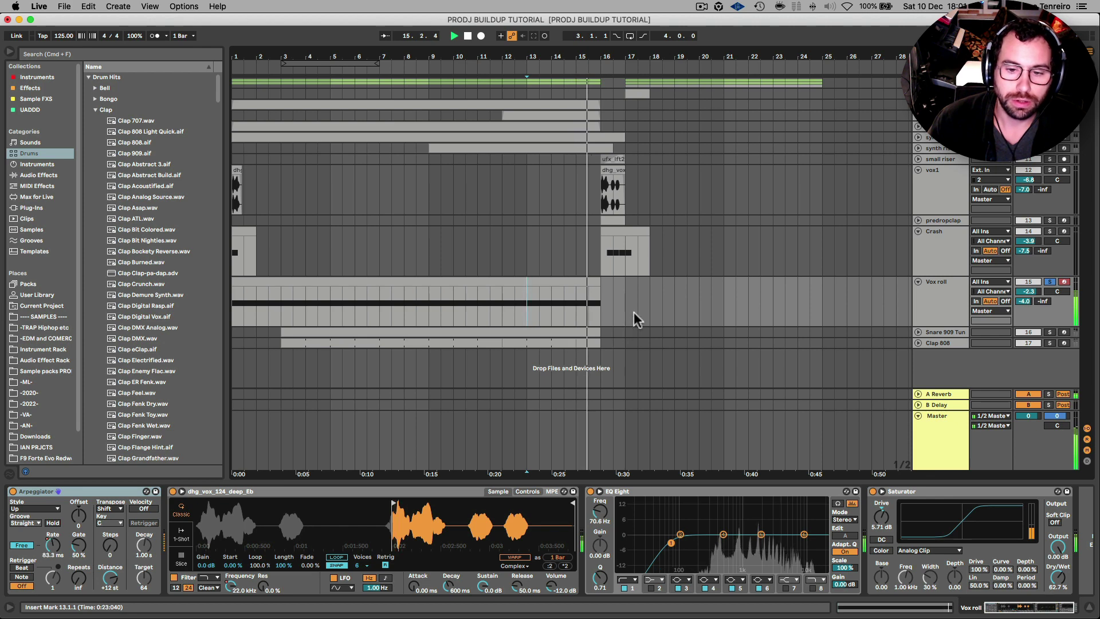
{"action": "key", "text": "space"}
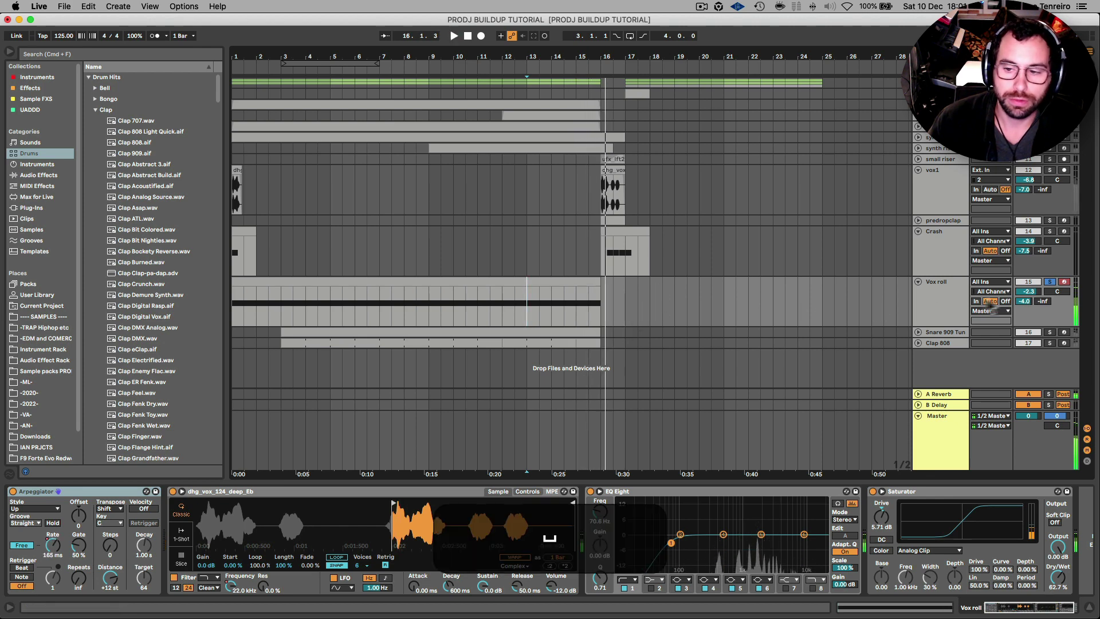
{"action": "left_click", "coordinate": [1049, 282]}
{"action": "left_click", "coordinate": [1048, 282]}
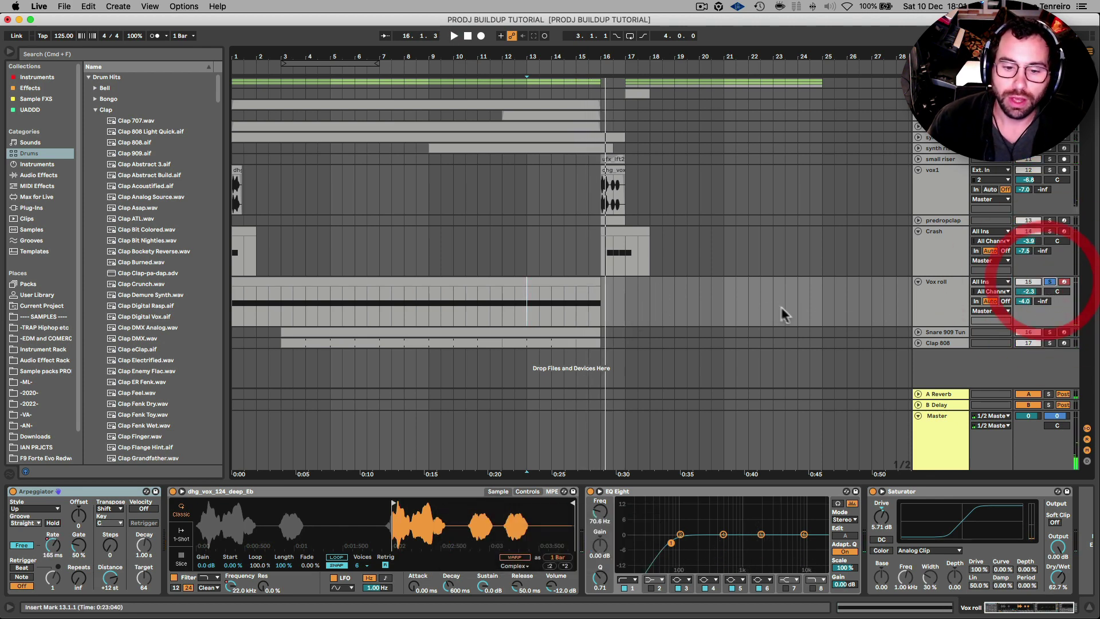
Step: Insert a new MIDI track directly below the vox1 track
{"action": "left_click", "coordinate": [943, 191]}
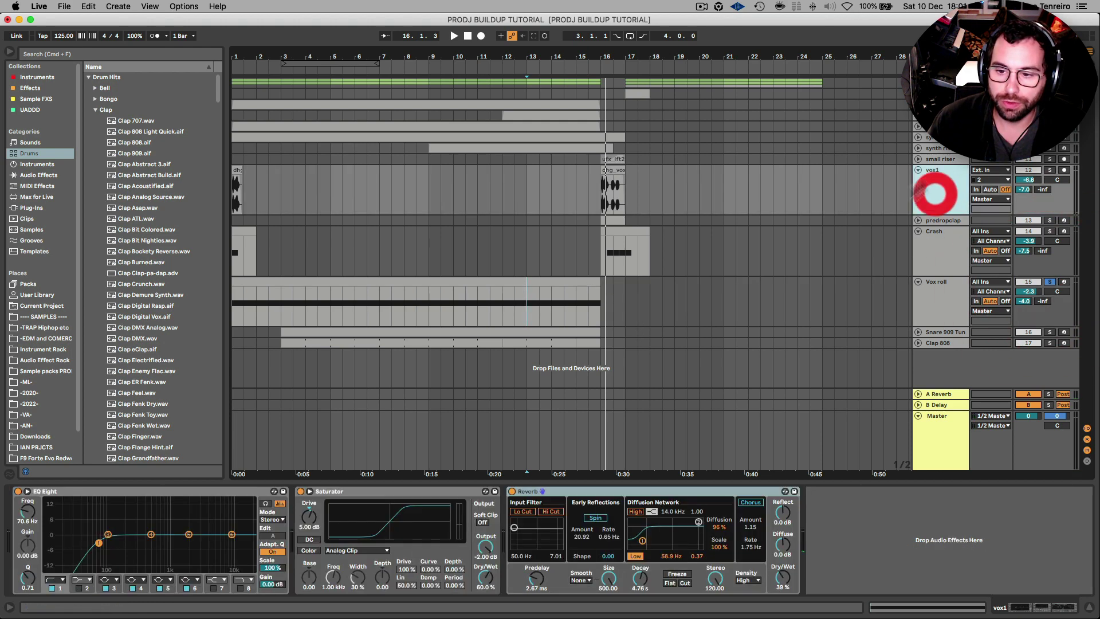
{"action": "right_click", "coordinate": [943, 193]}
{"action": "left_click", "coordinate": [962, 283]}
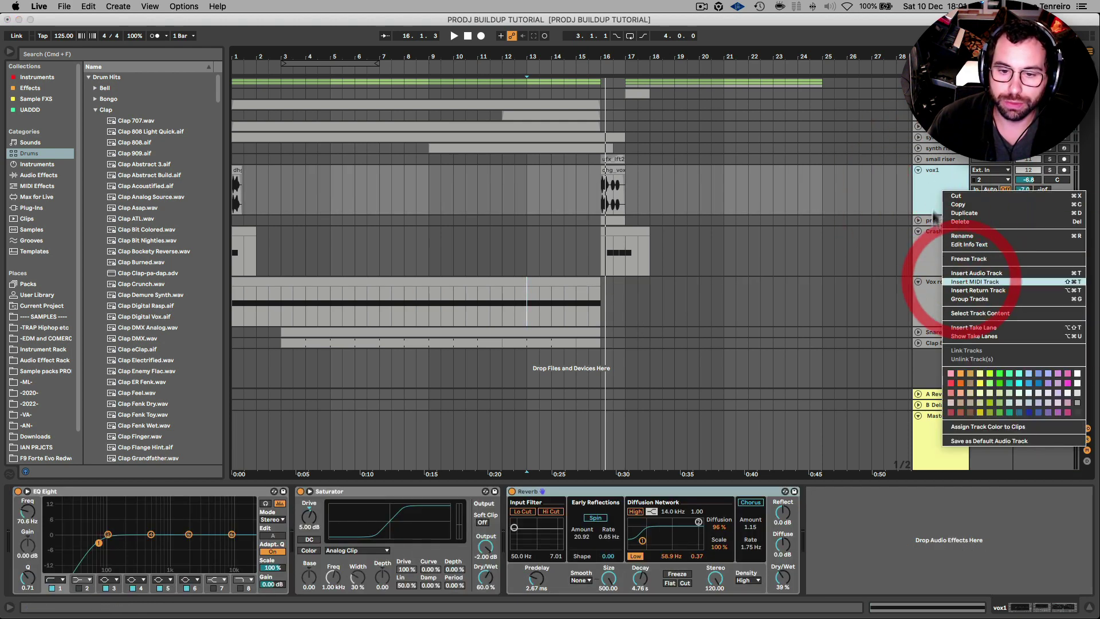
{"action": "left_click", "coordinate": [915, 220]}
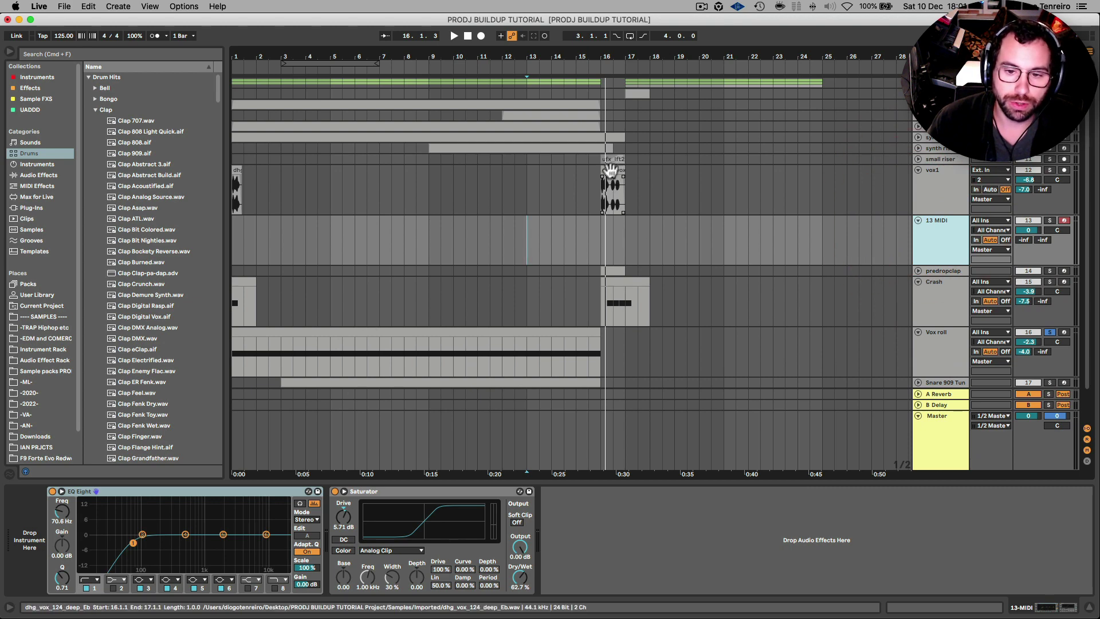
{"action": "left_click_drag", "start_coordinate": [611, 191], "coordinate": [128, 521]}
{"action": "left_click_drag", "start_coordinate": [33, 543], "coordinate": [32, 544]}
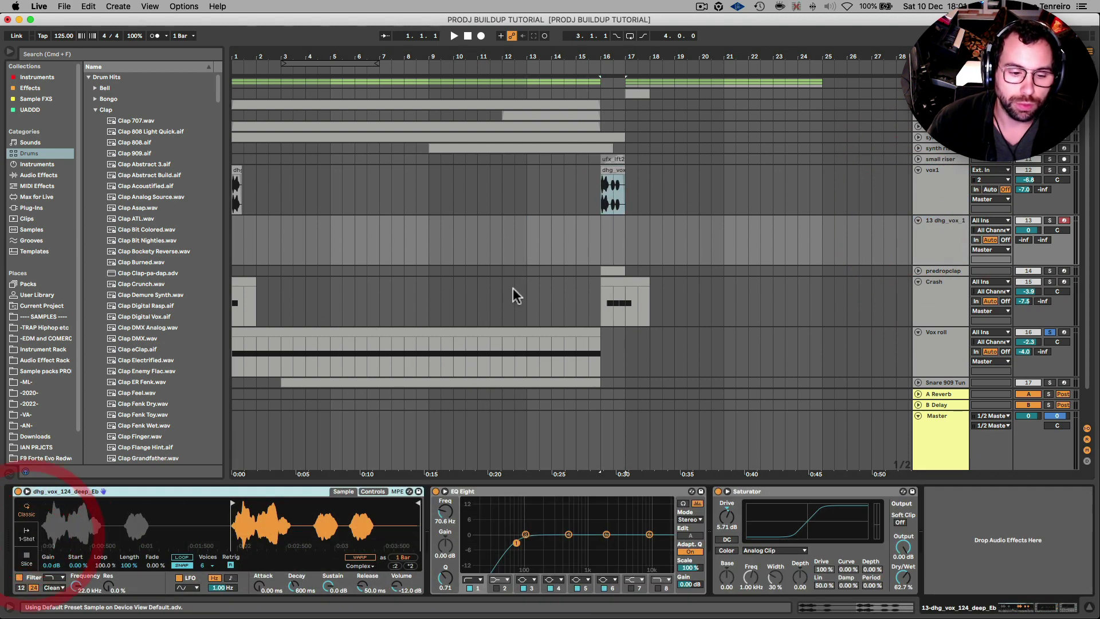
{"action": "key", "text": "cmd+z"}
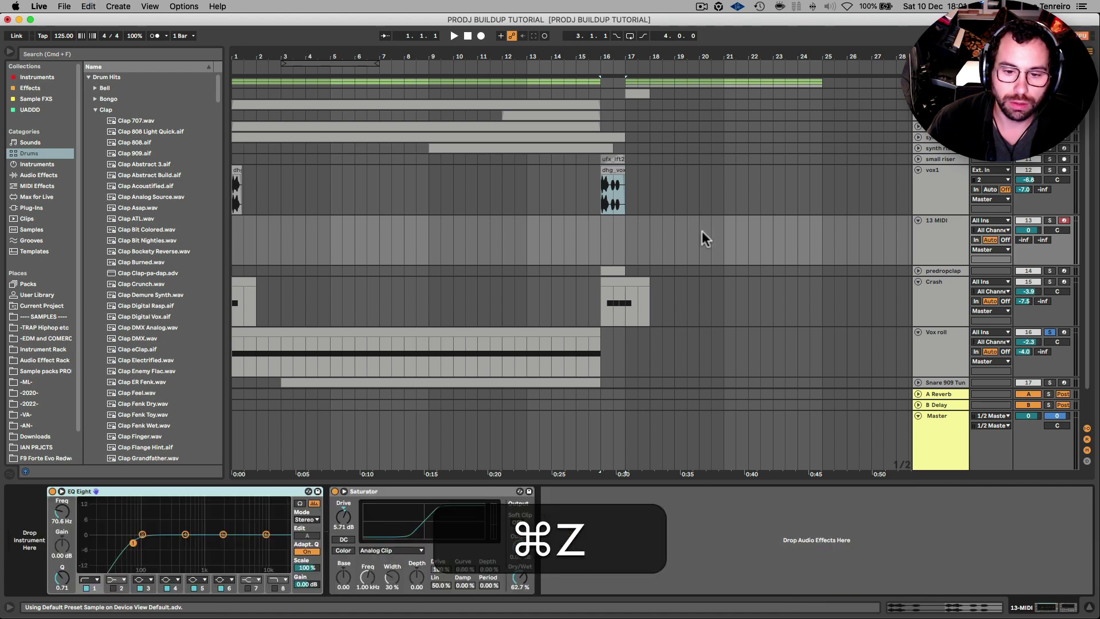
Step: Load the vox1 clip at bar 16 into the new MIDI track as a sampled instrument and solo that track
{"action": "left_click", "coordinate": [918, 235]}
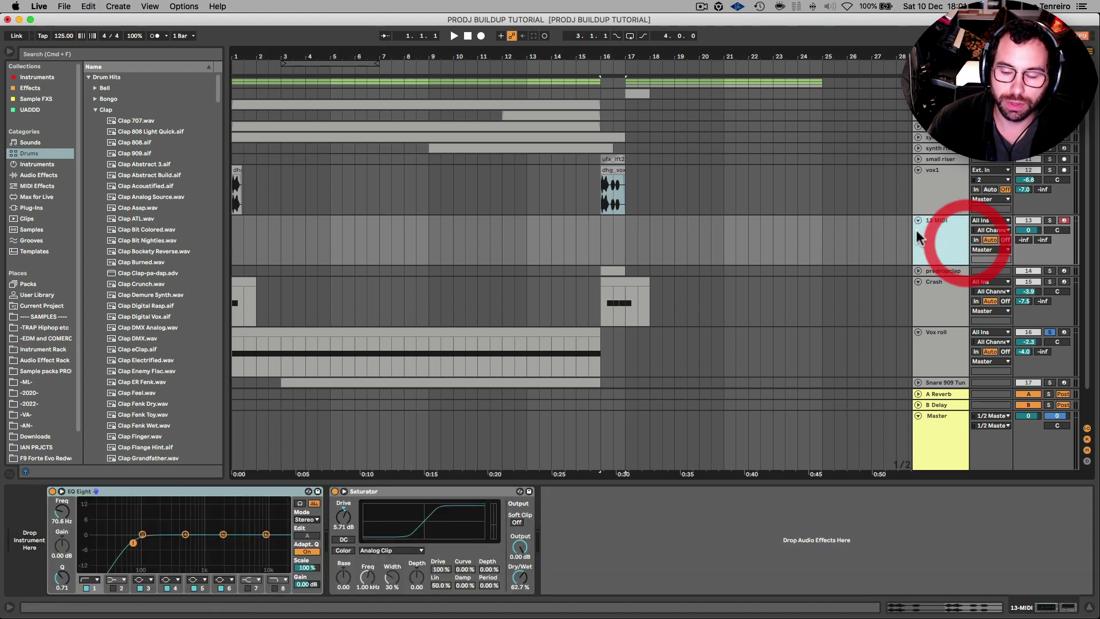
{"action": "left_click", "coordinate": [607, 169]}
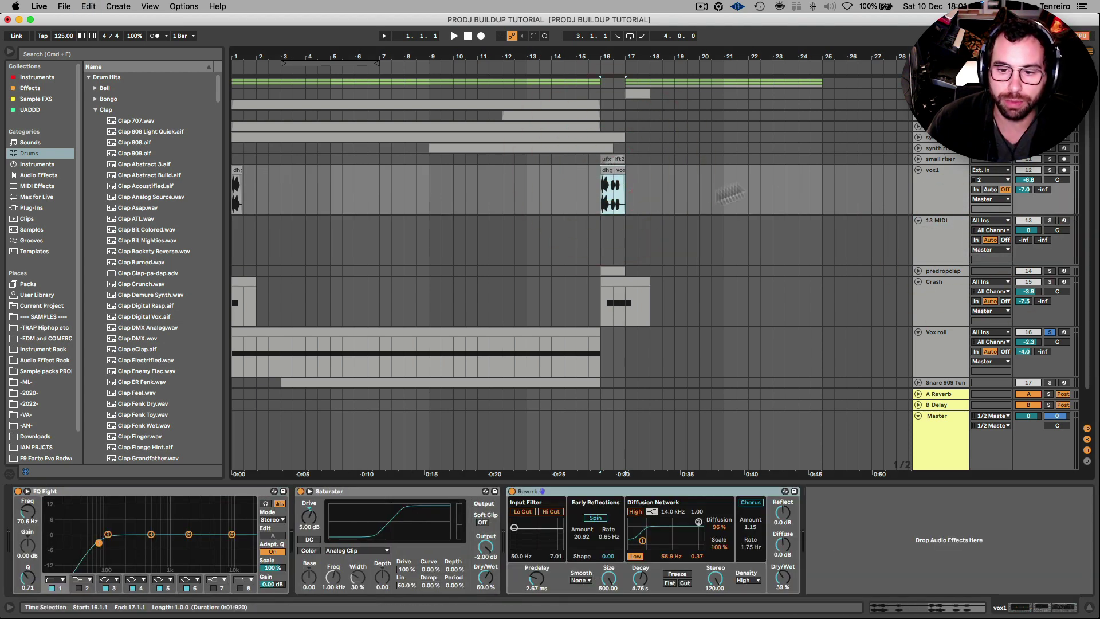
{"action": "left_click", "coordinate": [949, 235]}
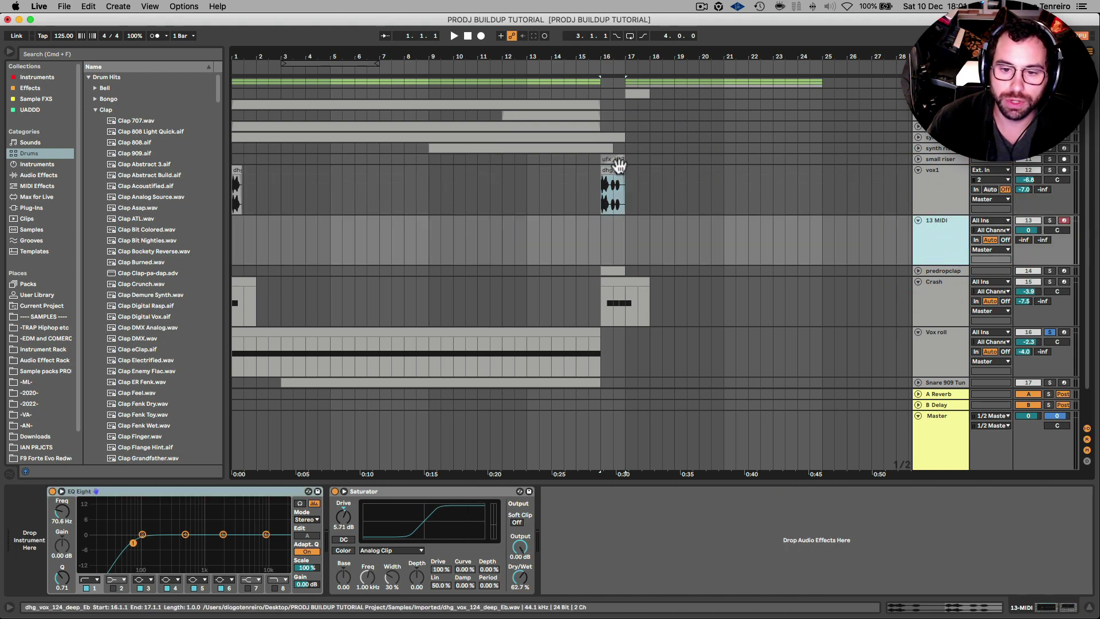
{"action": "left_click_drag", "start_coordinate": [616, 168], "coordinate": [43, 528]}
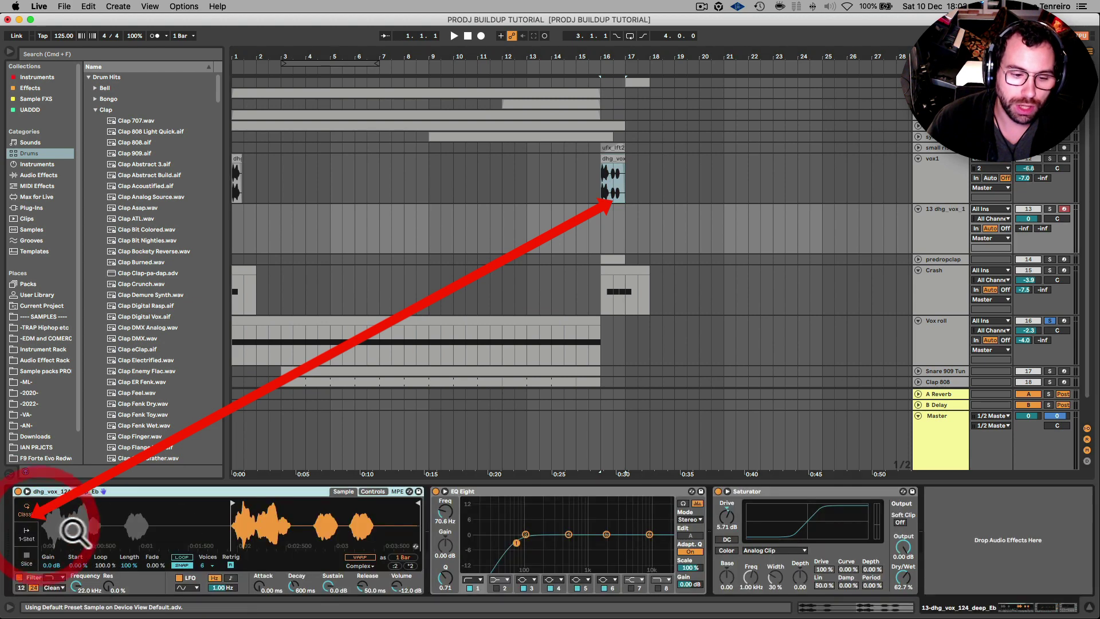
{"action": "left_click", "coordinate": [1050, 209]}
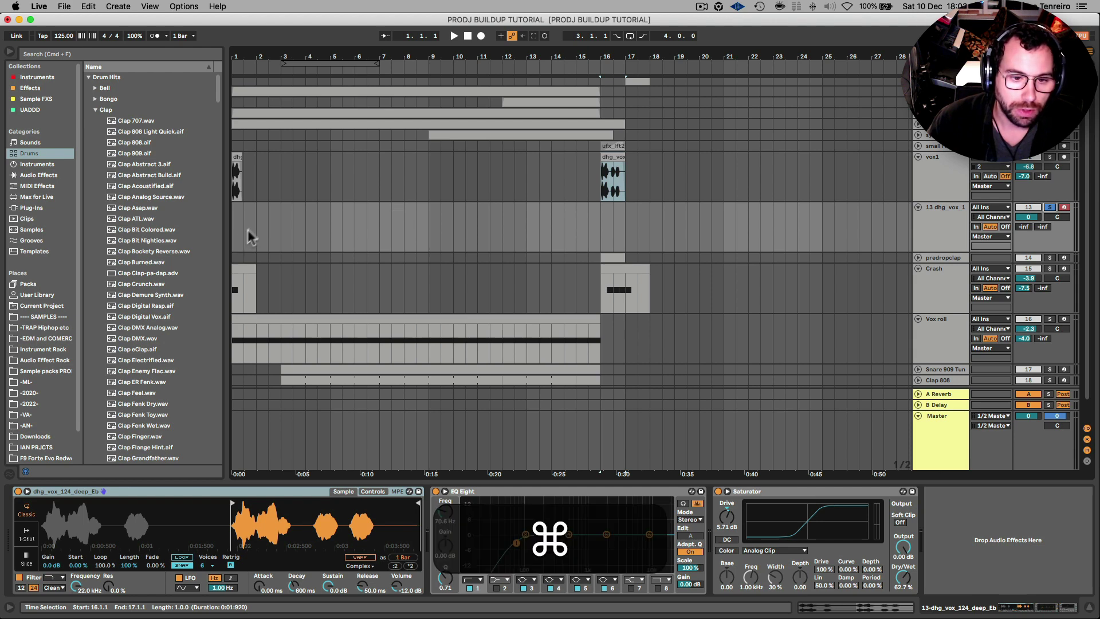
Step: Create a one-bar MIDI clip at bar 1 on the new vocal track with a 1/1 grid, and audition C3
{"action": "key", "text": "cmd+2"}
{"action": "double_click", "coordinate": [245, 210]}
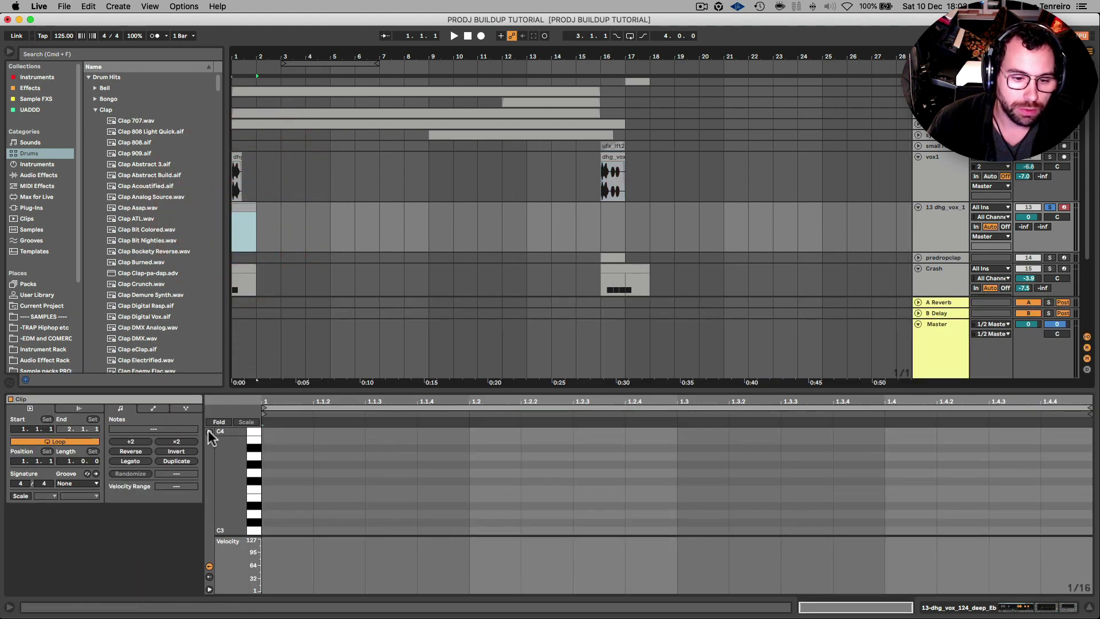
{"action": "left_click", "coordinate": [256, 531]}
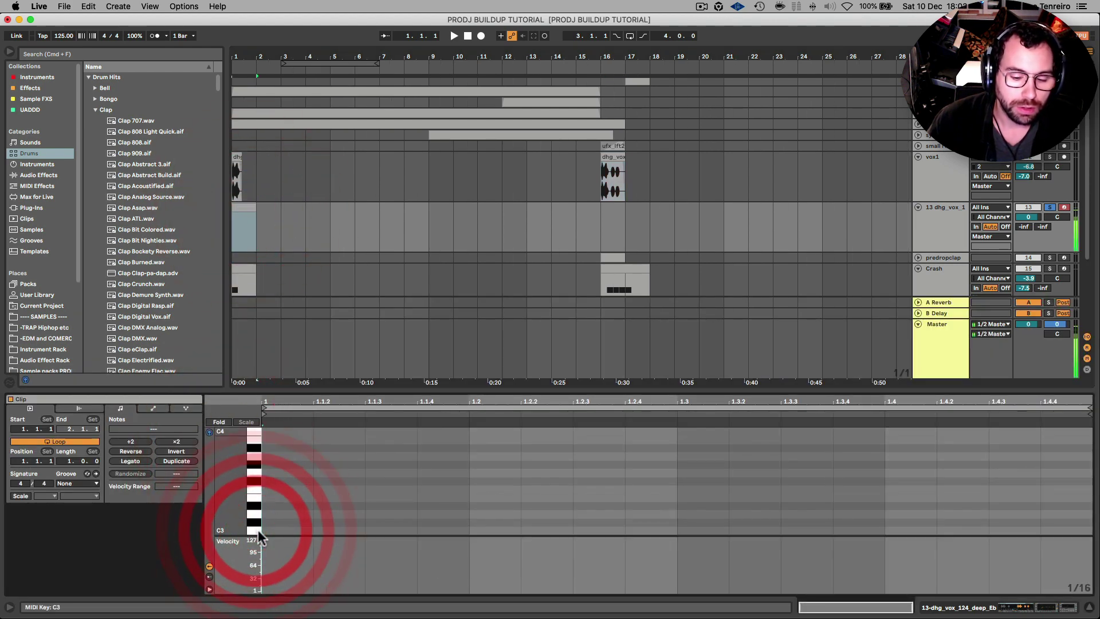
Step: Move the vocal sample's start marker slightly later, to the vocal's onset, and audition C3 again
{"action": "key", "text": "shift+Tab"}
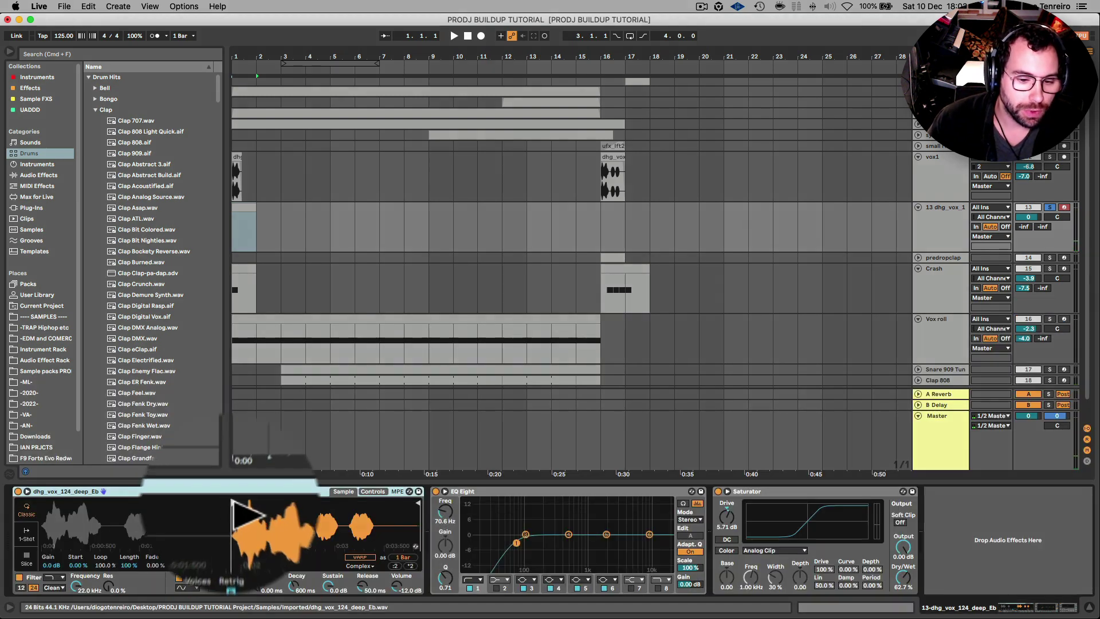
{"action": "left_click_drag", "start_coordinate": [231, 503], "coordinate": [239, 505]}
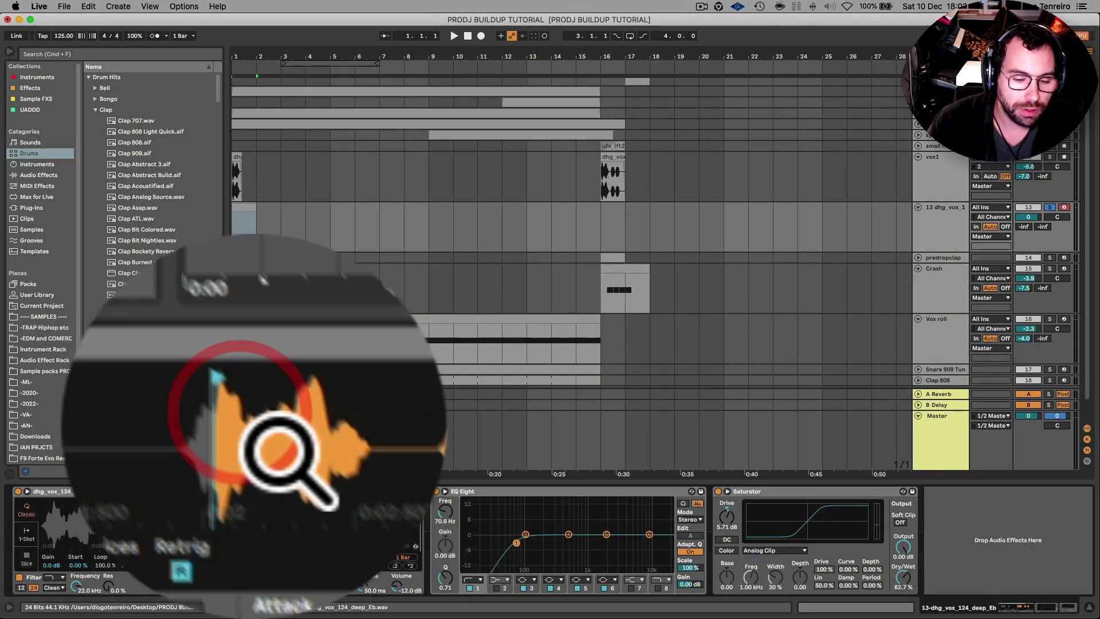
{"action": "key", "text": "shift+Tab"}
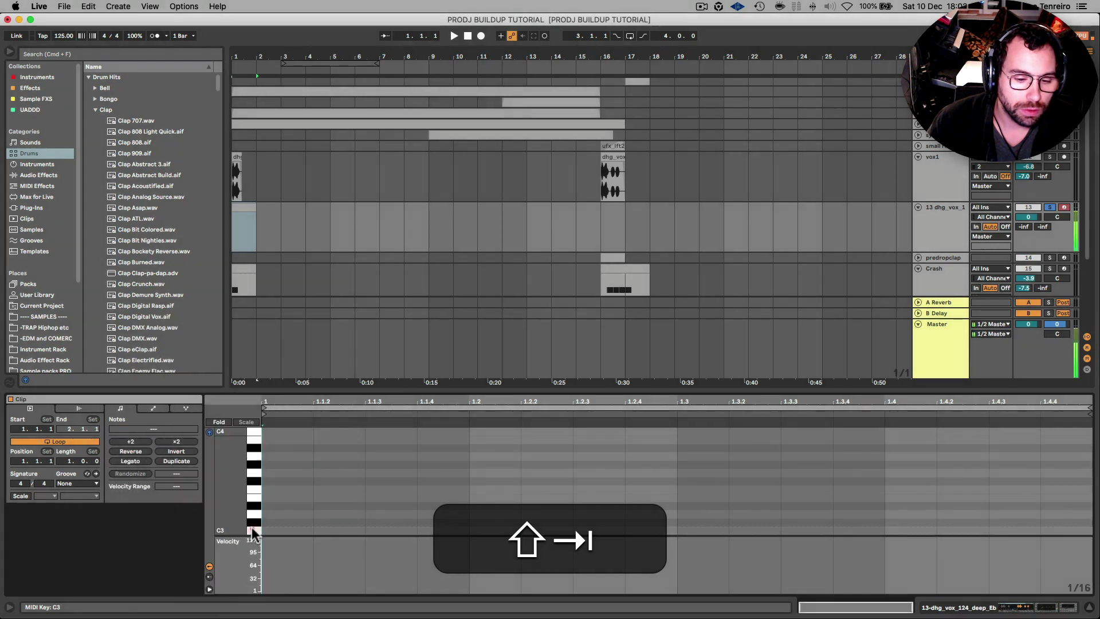
{"action": "left_click", "coordinate": [245, 523]}
Step: Add an Arpeggiator MIDI effect ahead of the vocal sample instrument and switch its rate from Sync to Free
{"action": "key", "text": "shift+Tab"}
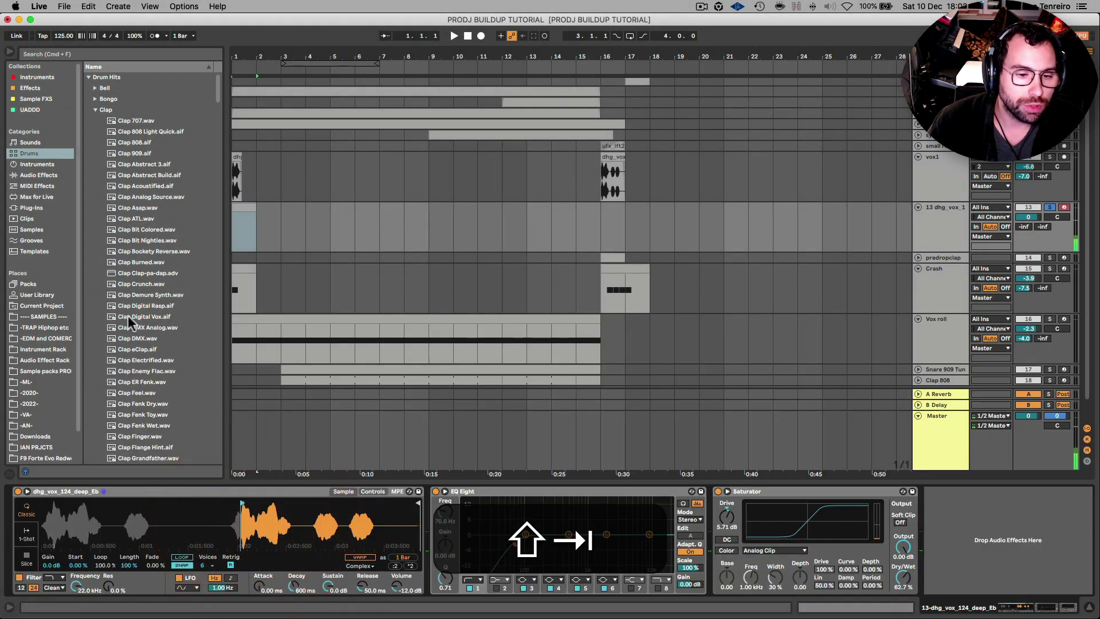
{"action": "left_click", "coordinate": [34, 185]}
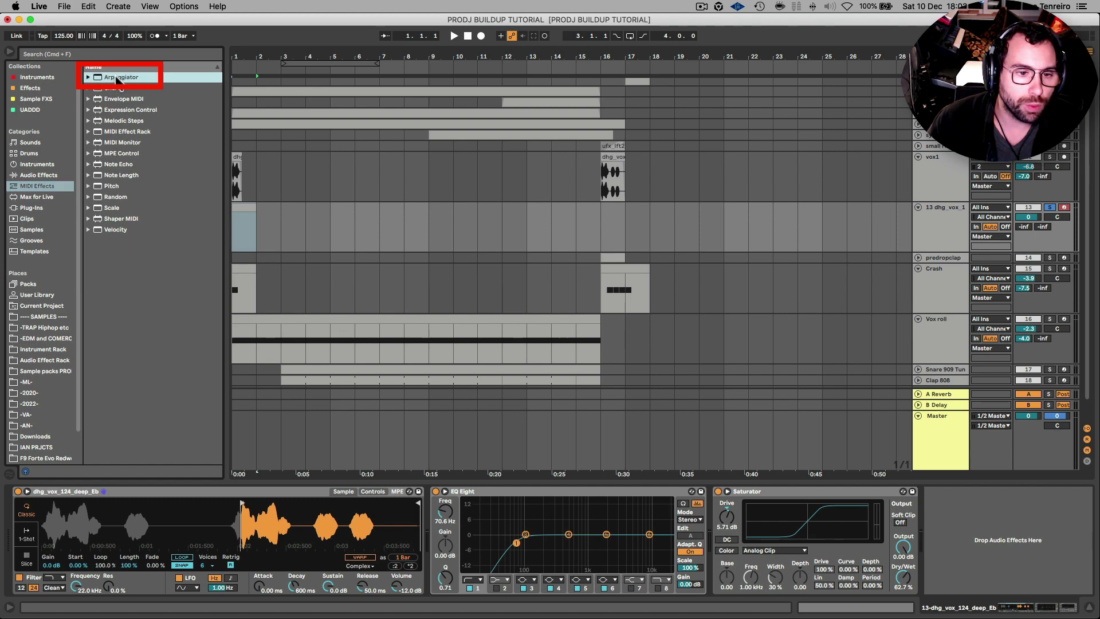
{"action": "left_click_drag", "start_coordinate": [117, 80], "coordinate": [26, 532]}
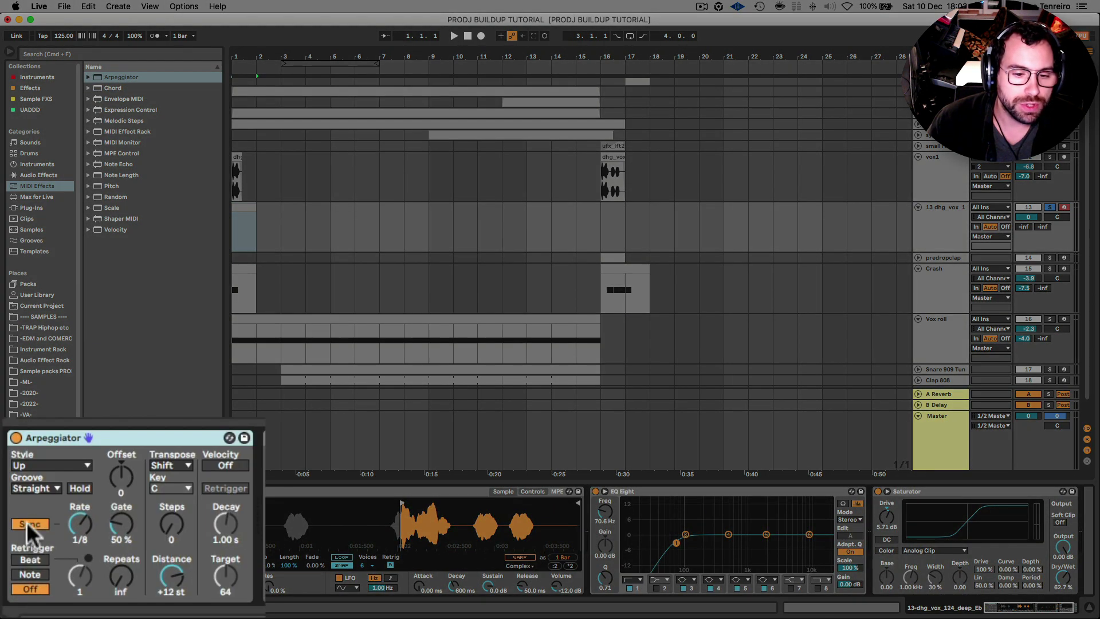
{"action": "left_click", "coordinate": [26, 545]}
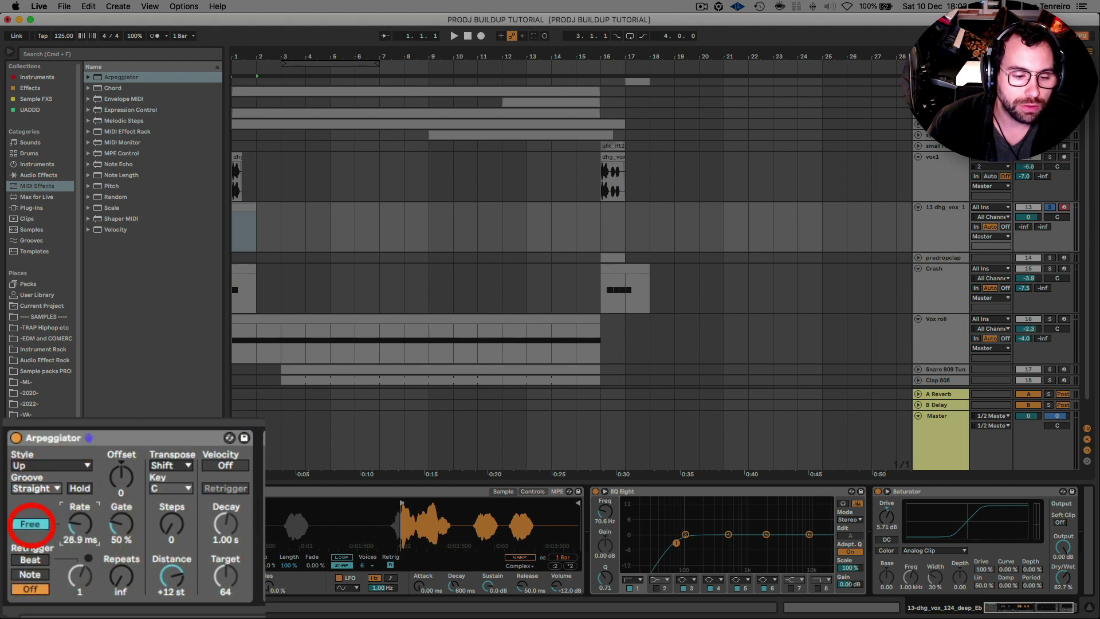
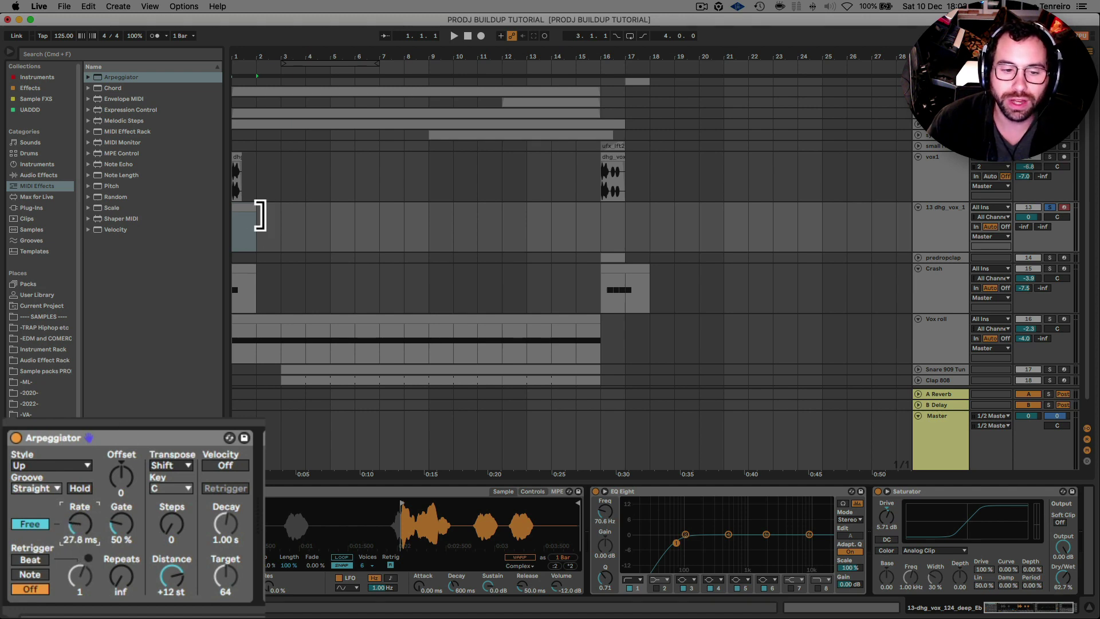
Step: Extend the new vocal track's MIDI clip to bar 16 and draw a C3 note at its start
{"action": "left_click", "coordinate": [315, 315]}
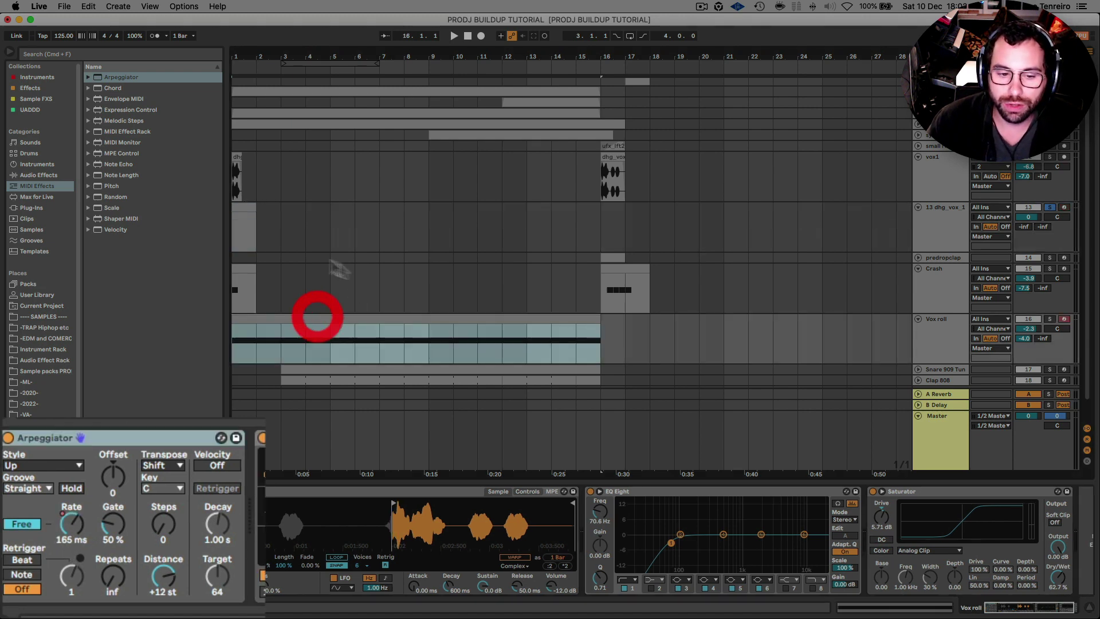
{"action": "left_click_drag", "start_coordinate": [256, 209], "coordinate": [607, 218]}
{"action": "double_click", "coordinate": [592, 212]}
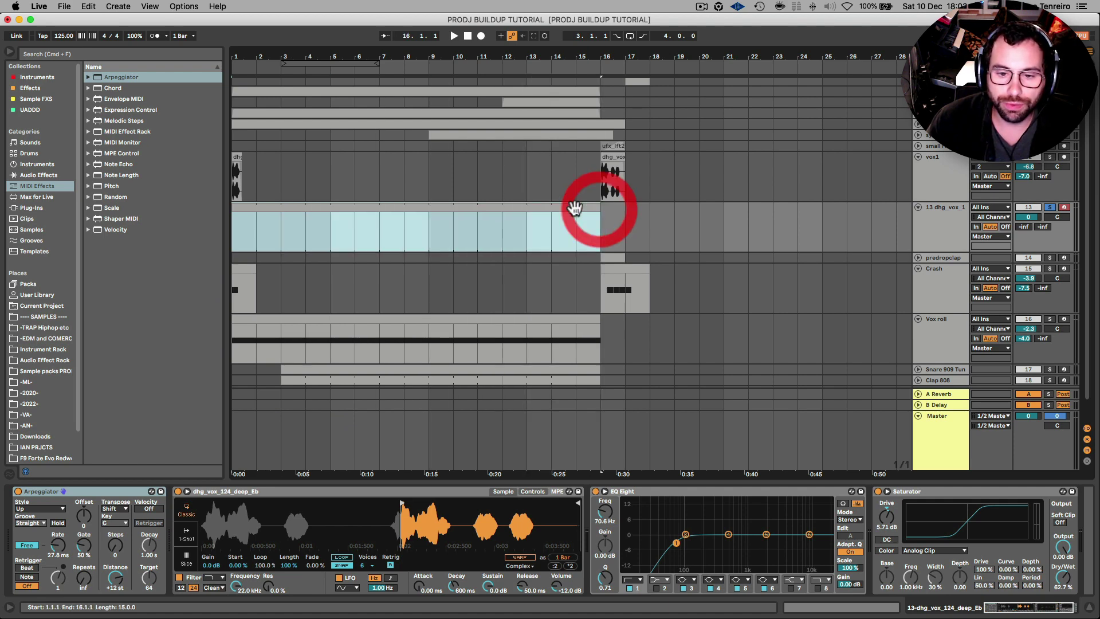
{"action": "key", "text": "b"}
{"action": "left_click", "coordinate": [283, 530]}
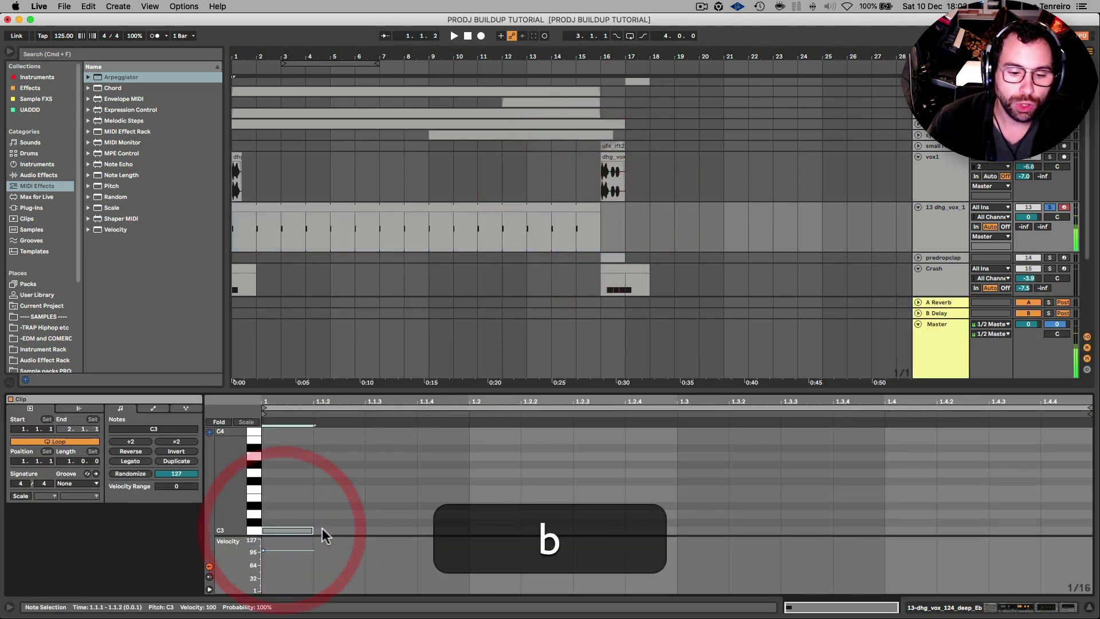
{"action": "left_click", "coordinate": [208, 432]}
Step: Consolidate the looped vocal clip from bar 1 to bar 16 and extend its C3 note across the full 15 bars
{"action": "left_click_drag", "start_coordinate": [611, 224], "coordinate": [184, 216]}
{"action": "right_click", "coordinate": [373, 206]}
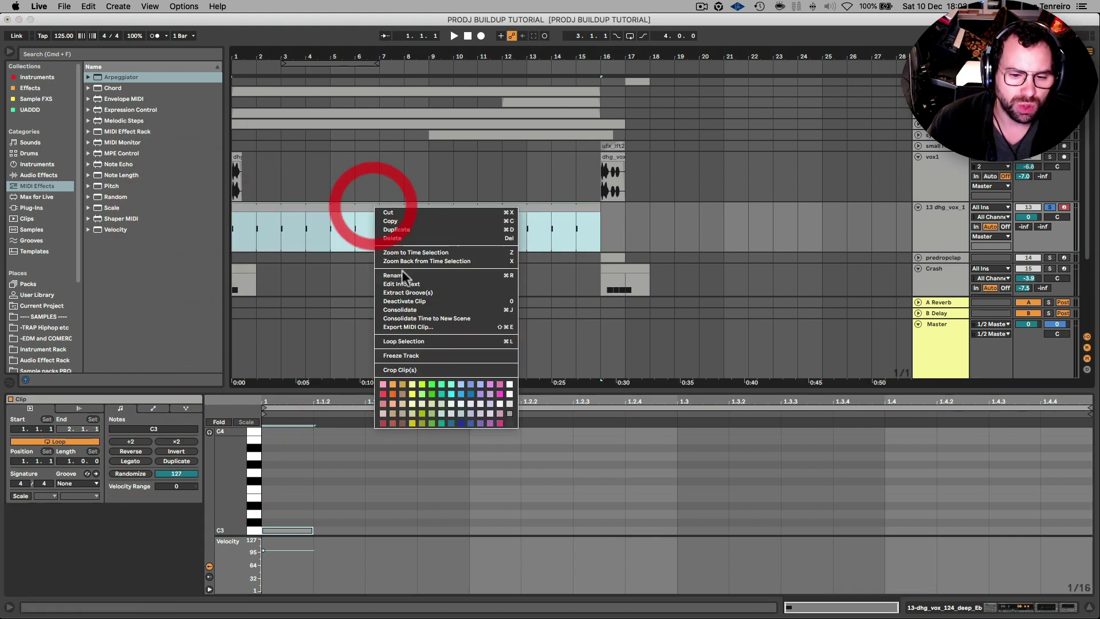
{"action": "left_click", "coordinate": [404, 309]}
{"action": "left_click", "coordinate": [270, 488]}
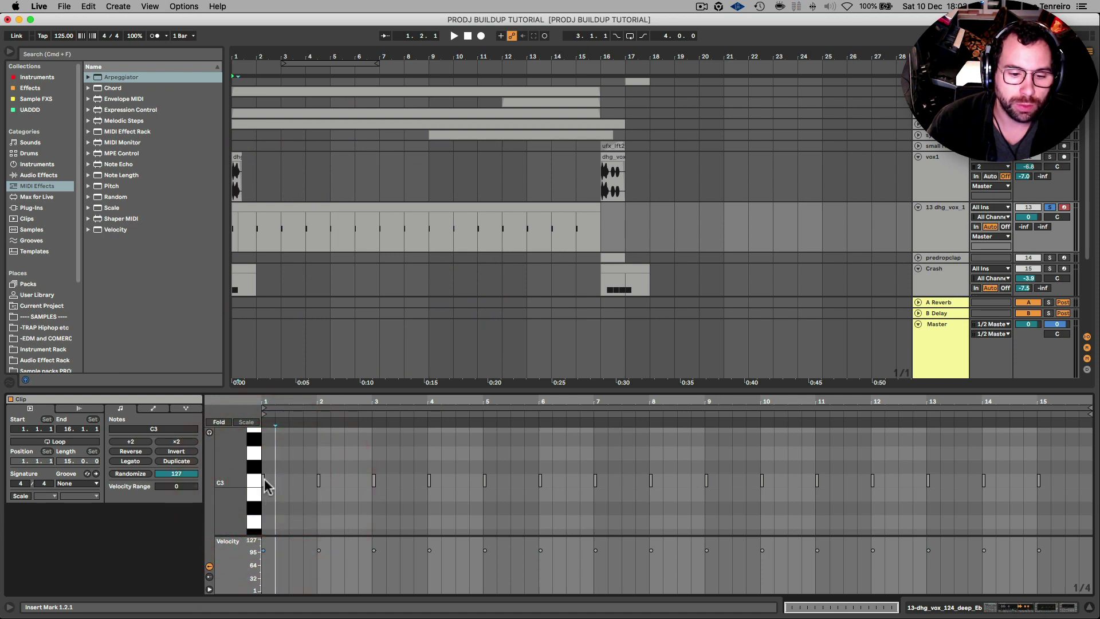
{"action": "left_click_drag", "start_coordinate": [271, 489], "coordinate": [1055, 507]}
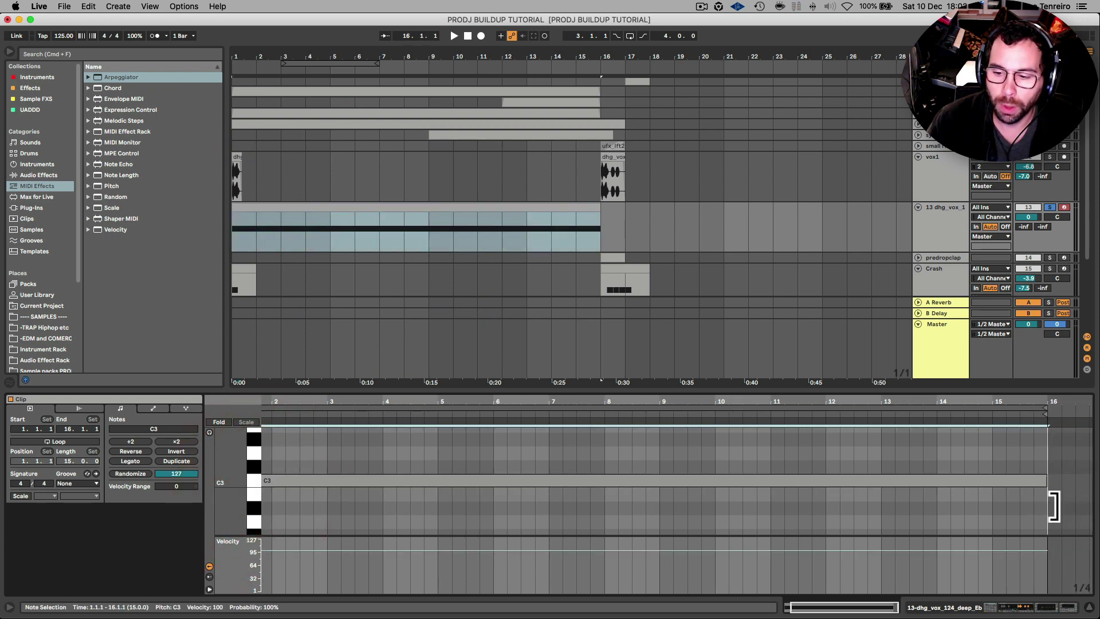
Step: Audition the new vocal roll while raising the Arpeggiator's free rate during playback
{"action": "key", "text": "space"}
{"action": "key", "text": "shift+Tab"}
{"action": "left_click", "coordinate": [945, 224]}
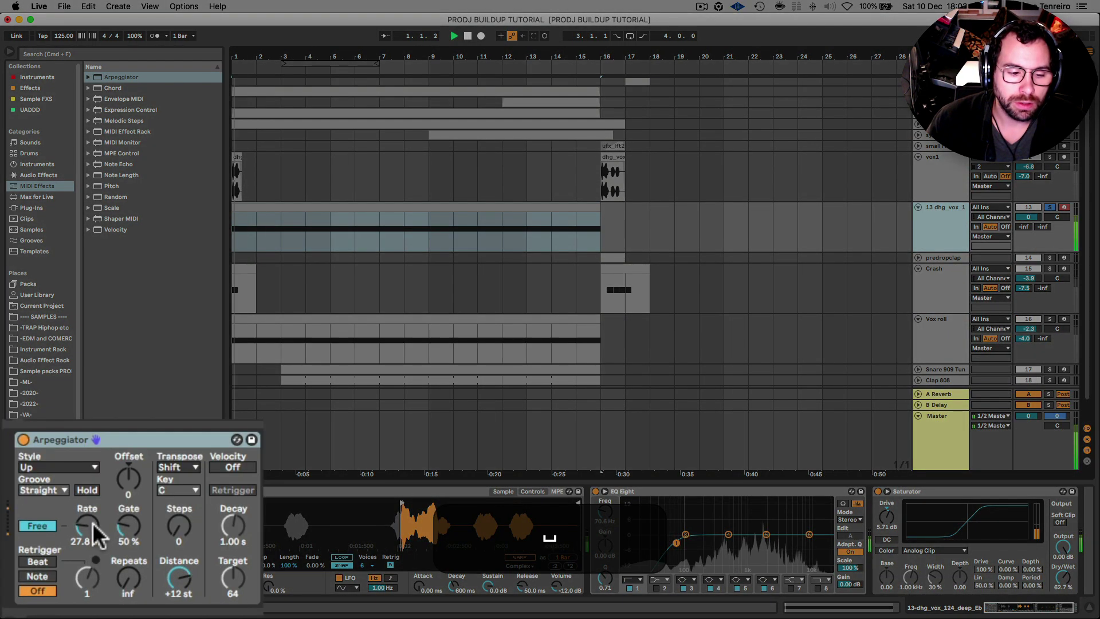
{"action": "left_click_drag", "start_coordinate": [93, 525], "coordinate": [94, 458]}
{"action": "key", "text": "space"}
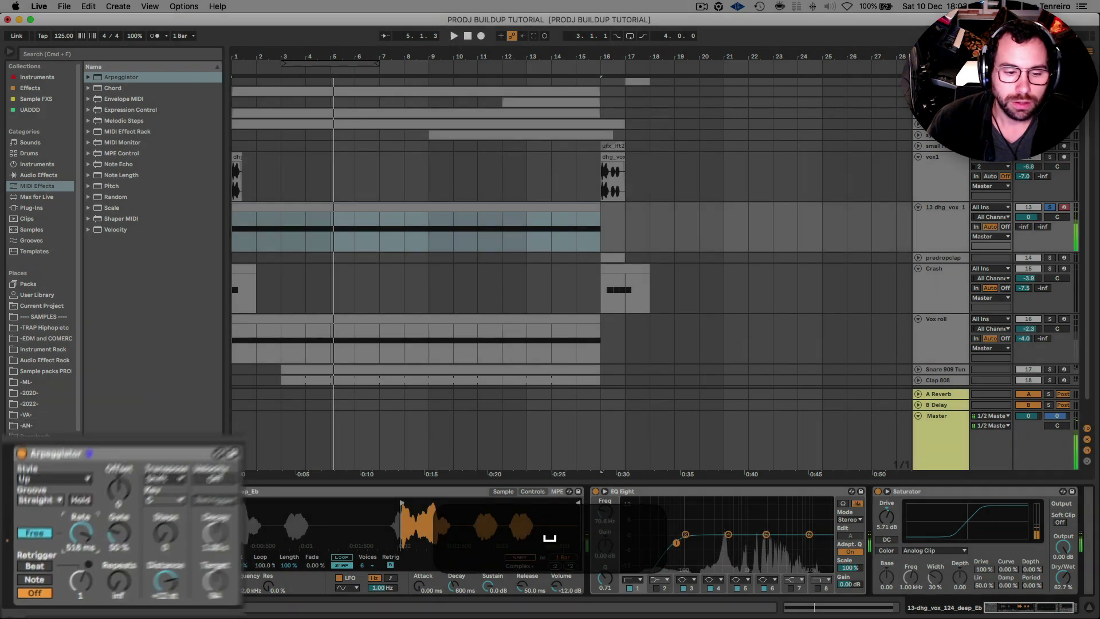
Step: Show the Arpeggiator's Free Rate automation on the new vocal track and on Vox roll, and audition Vox roll soloed
{"action": "right_click", "coordinate": [58, 544]}
{"action": "left_click", "coordinate": [65, 551]}
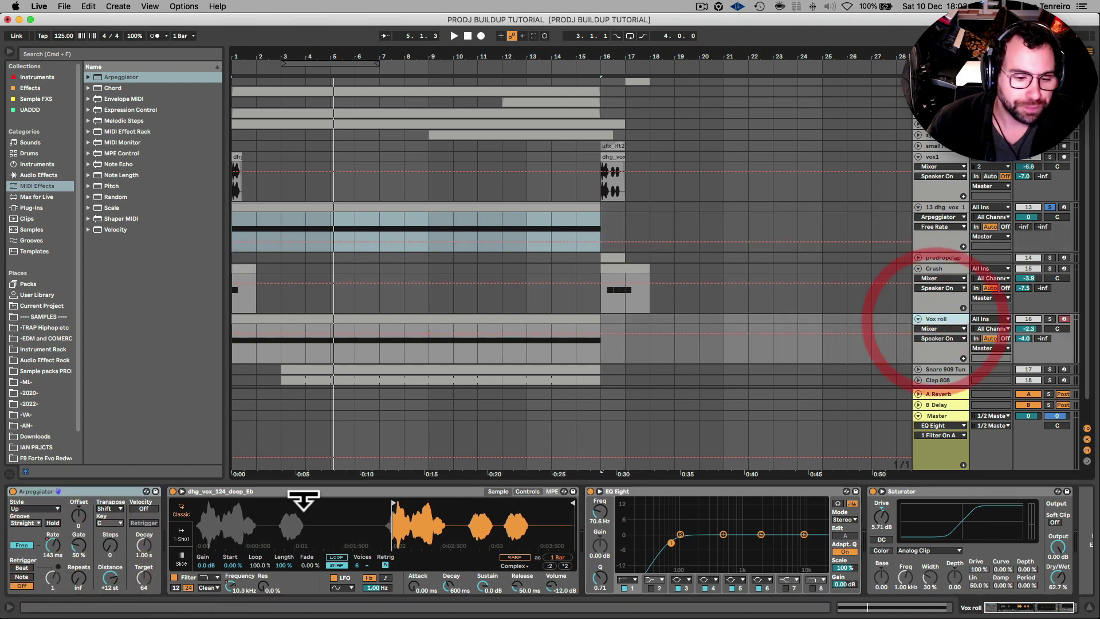
{"action": "right_click", "coordinate": [52, 544]}
{"action": "left_click", "coordinate": [363, 324]}
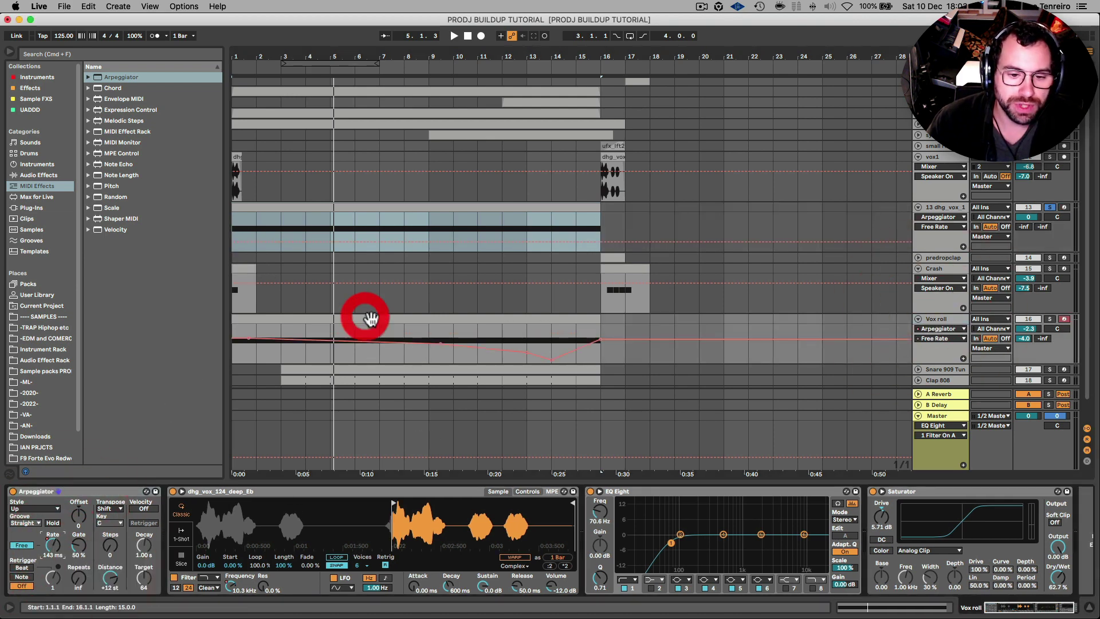
{"action": "left_click", "coordinate": [1049, 319]}
{"action": "key", "text": "space"}
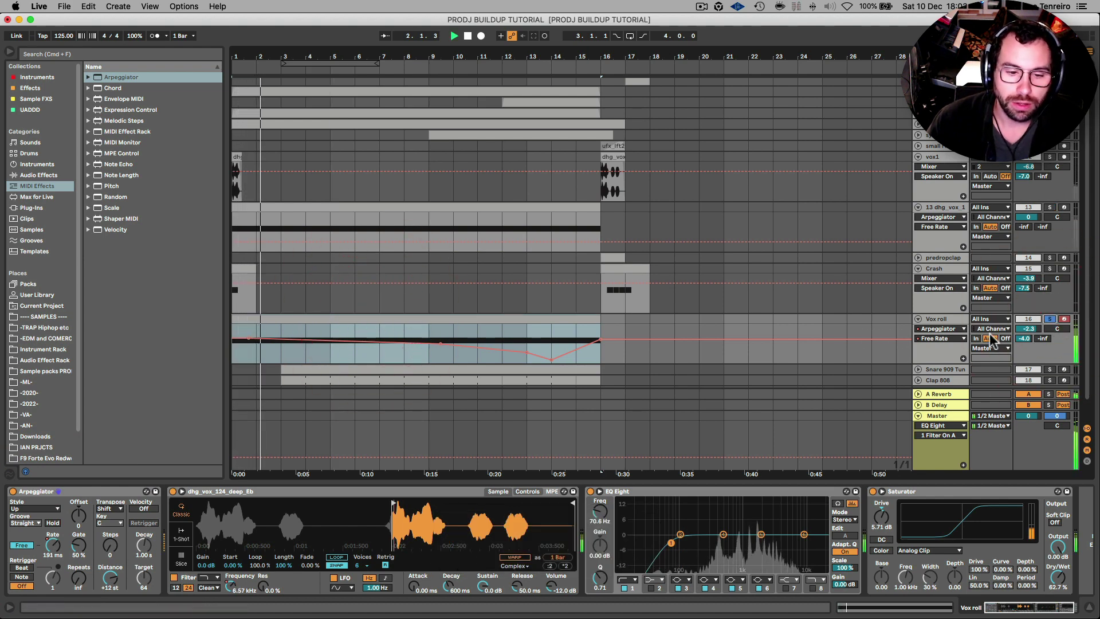
Step: Set the new vocal track's Arpeggiator rate to 387 ms and automate it to hold until bar 3 and fall steadily to bar 16
{"action": "left_click", "coordinate": [945, 210]}
{"action": "left_click", "coordinate": [57, 547]}
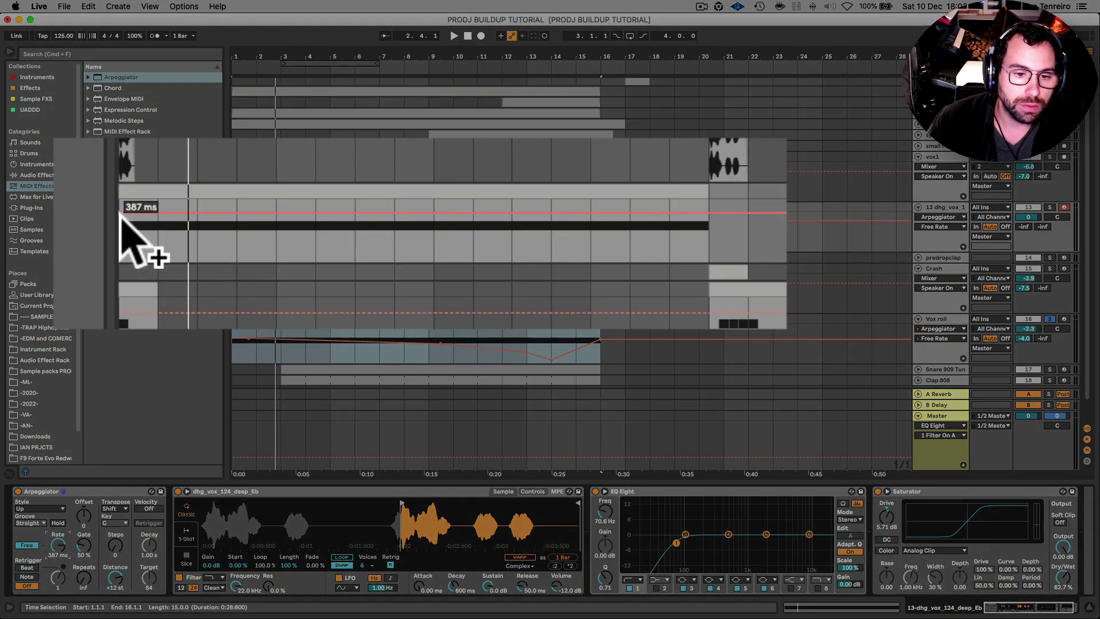
{"action": "left_click", "coordinate": [247, 220]}
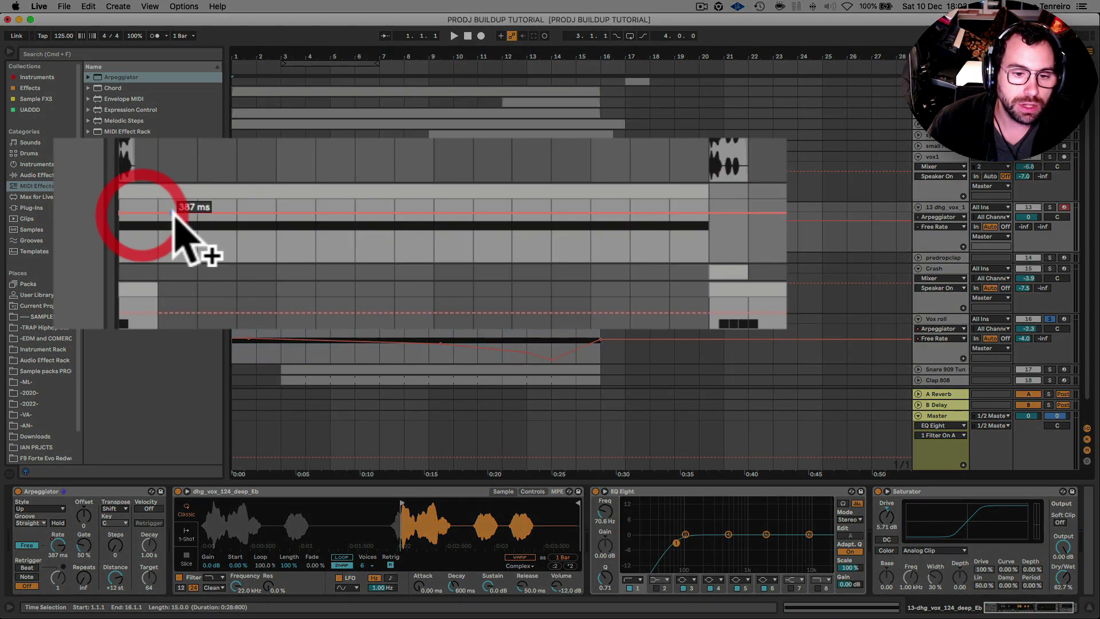
{"action": "left_click", "coordinate": [196, 213]}
{"action": "left_click_drag", "start_coordinate": [590, 213], "coordinate": [669, 244]}
Step: Unsolo and mute the original Vox roll track, and audition the automated vocal roll within the full mix
{"action": "left_click", "coordinate": [459, 191]}
{"action": "key", "text": "space"}
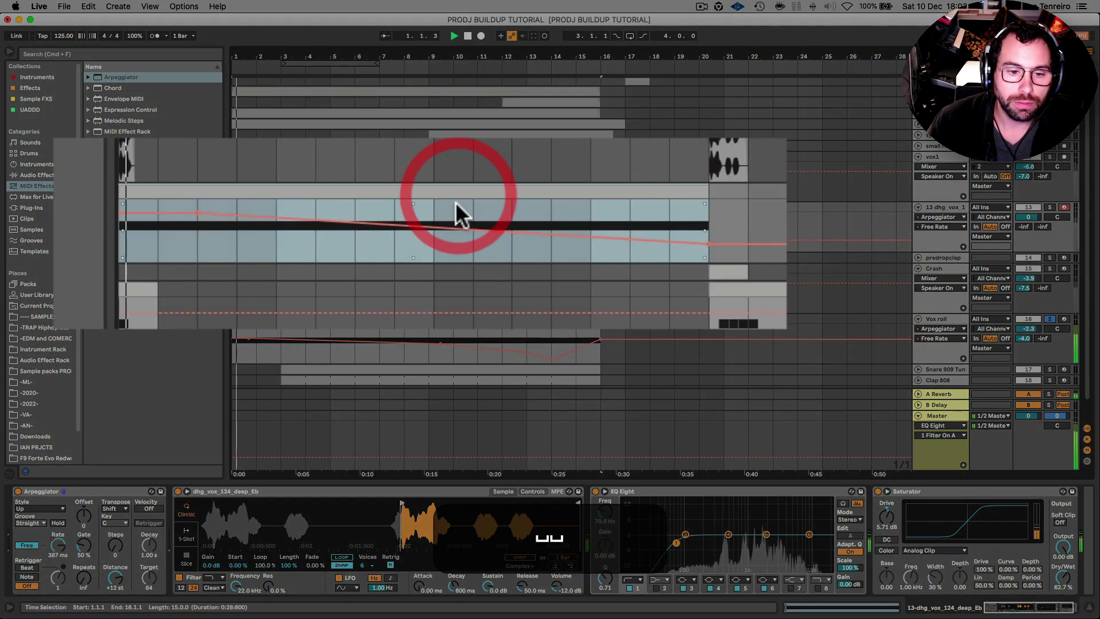
{"action": "key", "text": "space"}
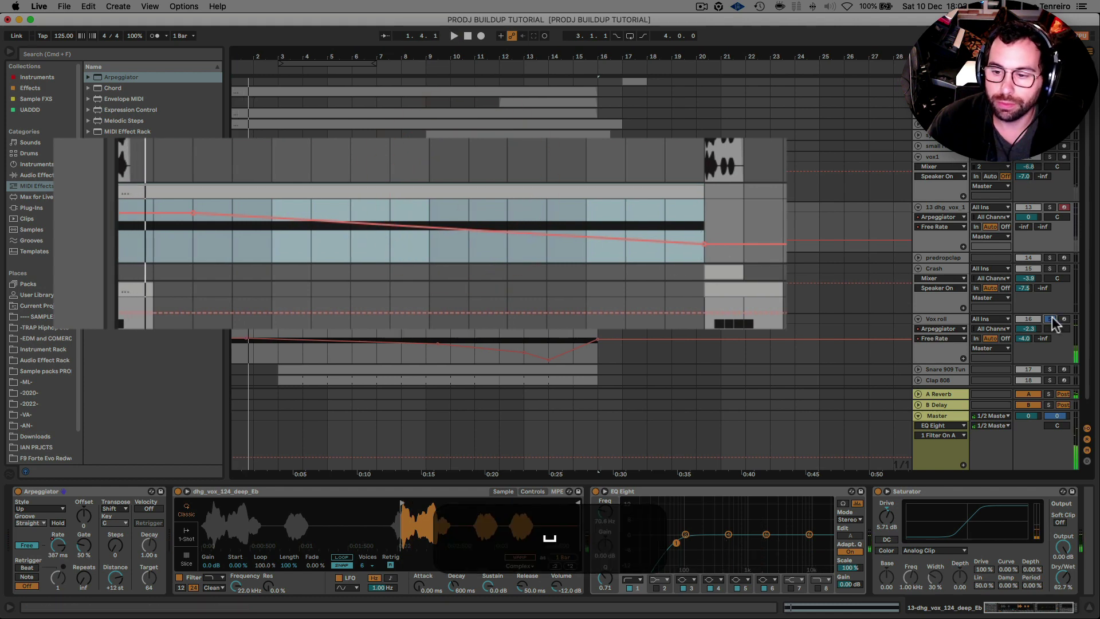
{"action": "left_click", "coordinate": [1049, 319]}
{"action": "left_click", "coordinate": [1028, 318]}
{"action": "key", "text": "space"}
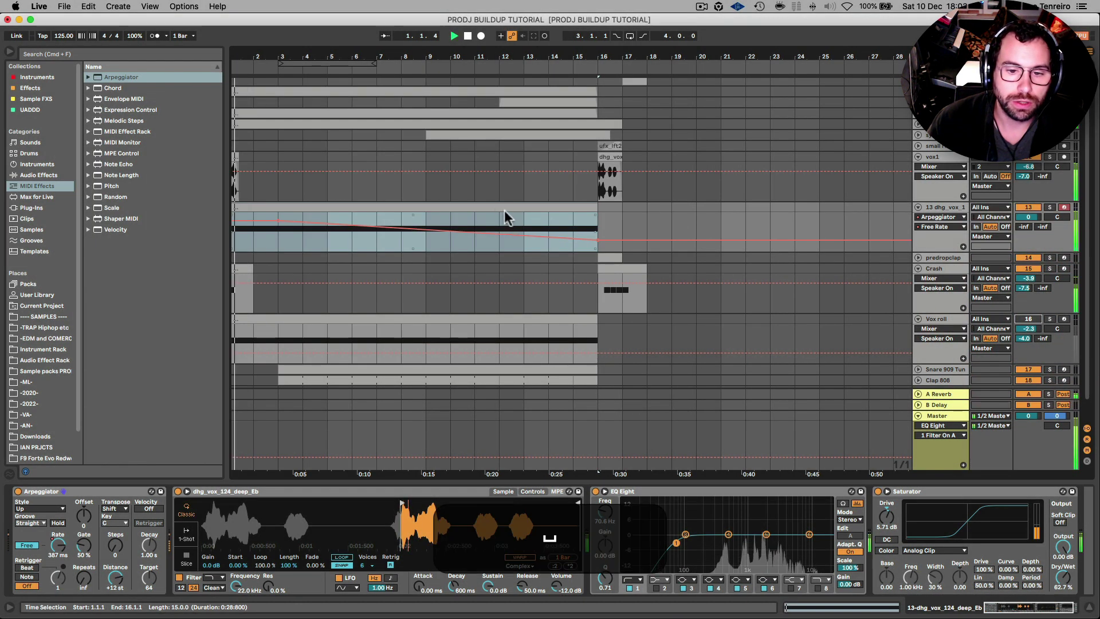
{"action": "left_click", "coordinate": [494, 212]}
{"action": "key", "text": "space"}
Step: Shorten the vocal sample to its first short burst by moving the end marker earlier, and audition it from bar 4
{"action": "left_click", "coordinate": [305, 244]}
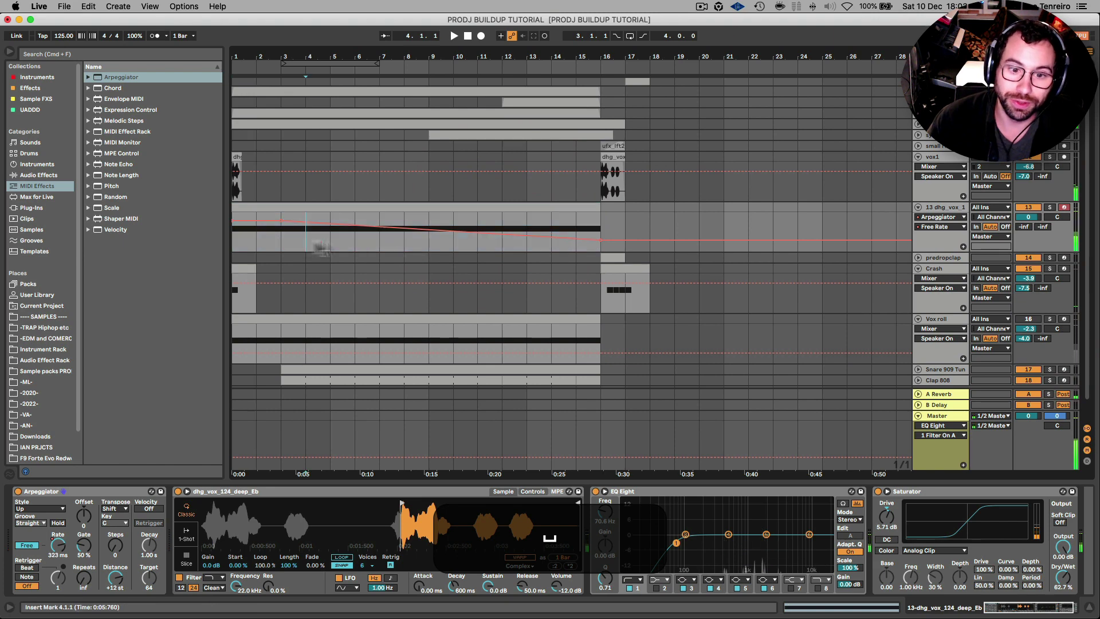
{"action": "left_click", "coordinate": [319, 245]}
{"action": "mouse_move", "coordinate": [571, 511]}
{"action": "left_mouse_down"}
{"action": "mouse_move", "coordinate": [452, 516]}
{"action": "mouse_move", "coordinate": [415, 527]}
{"action": "mouse_move", "coordinate": [415, 550]}
{"action": "left_mouse_up"}
{"action": "key", "text": "space"}
{"action": "key", "text": "space"}
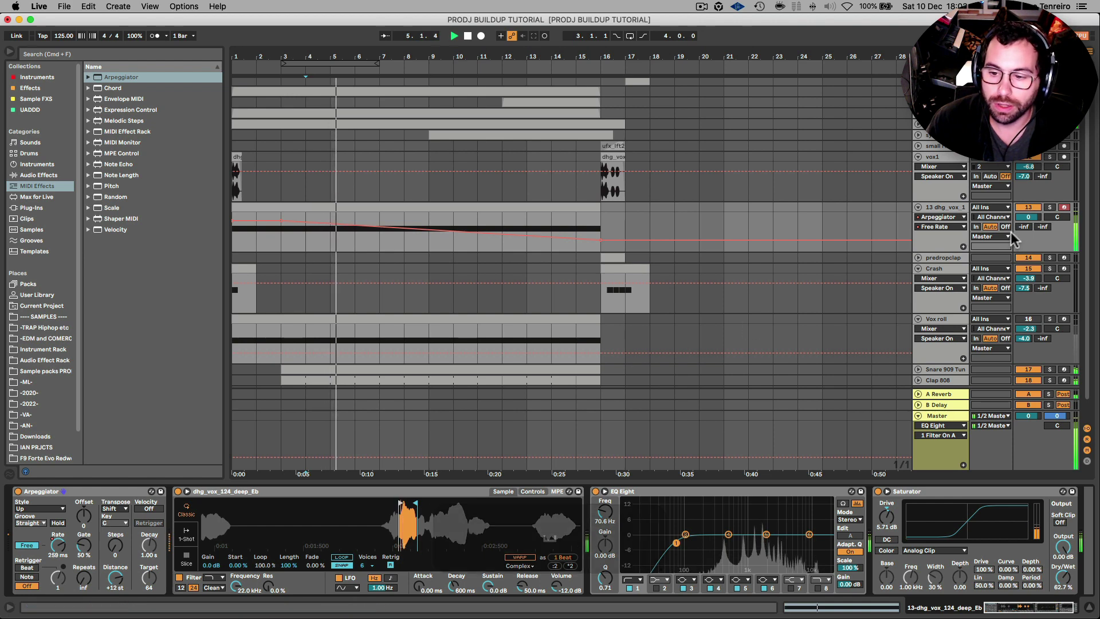
Step: Set the new vocal track's A-Reverb send to -5.0 dB and fine-tune the short sample region while playing from bar 1
{"action": "left_click_drag", "start_coordinate": [1027, 227], "coordinate": [1027, 198]}
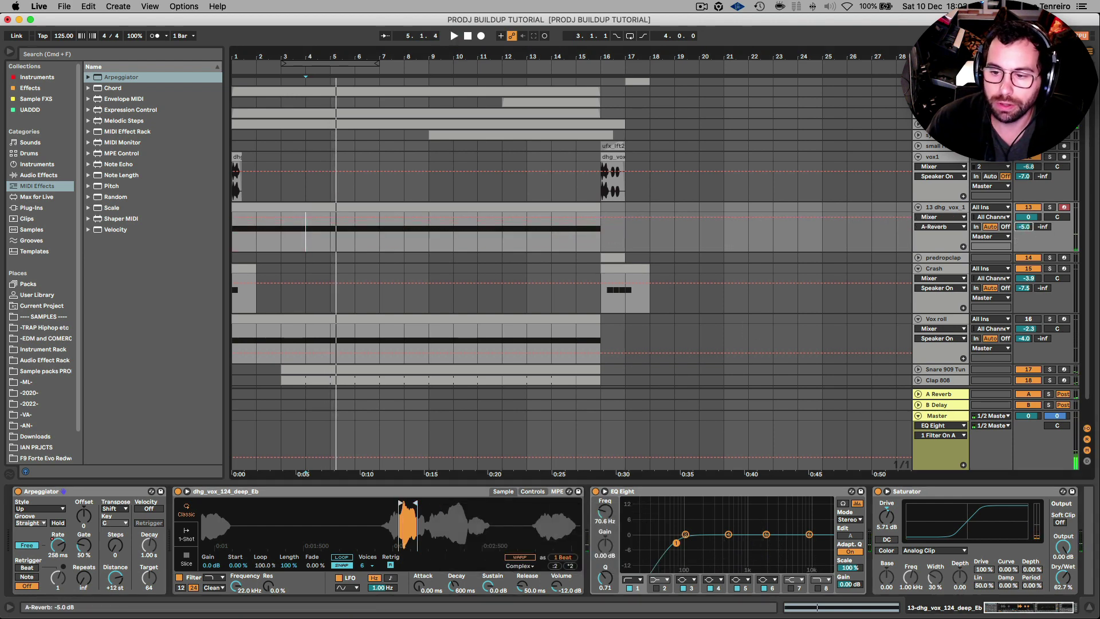
{"action": "key", "text": "space"}
{"action": "left_click", "coordinate": [319, 208]}
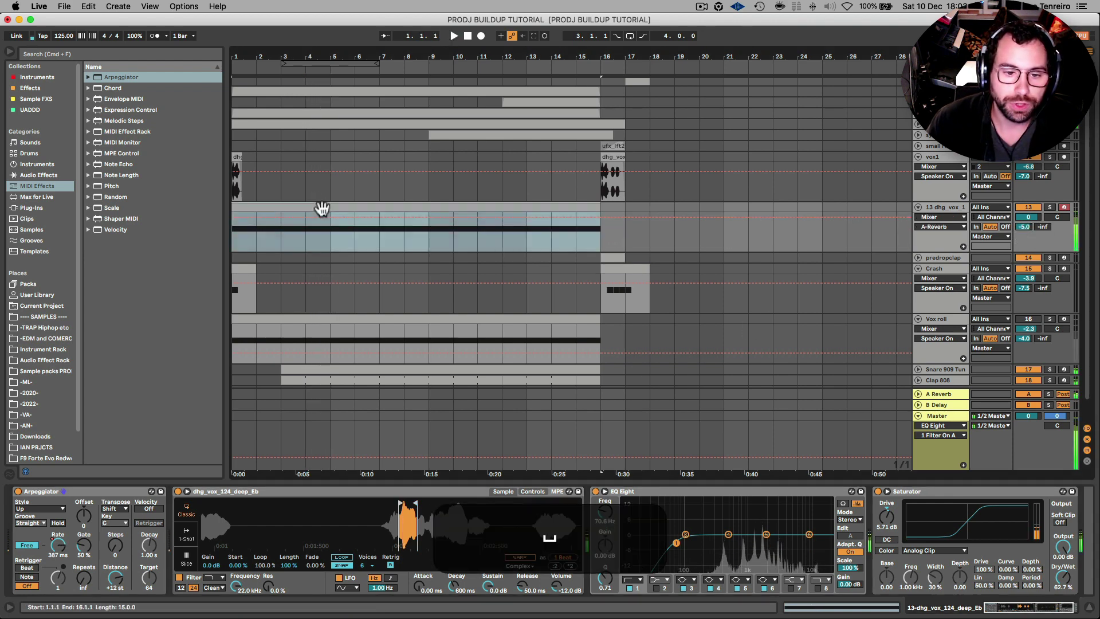
{"action": "key", "text": "space"}
{"action": "key", "text": "space"}
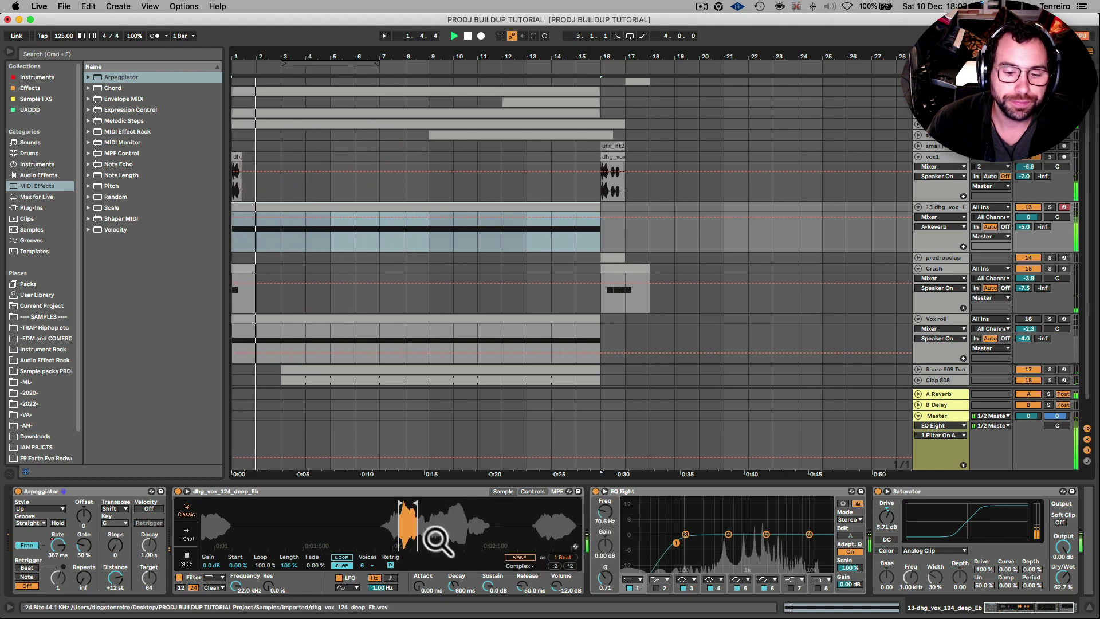
{"action": "left_click", "coordinate": [405, 514]}
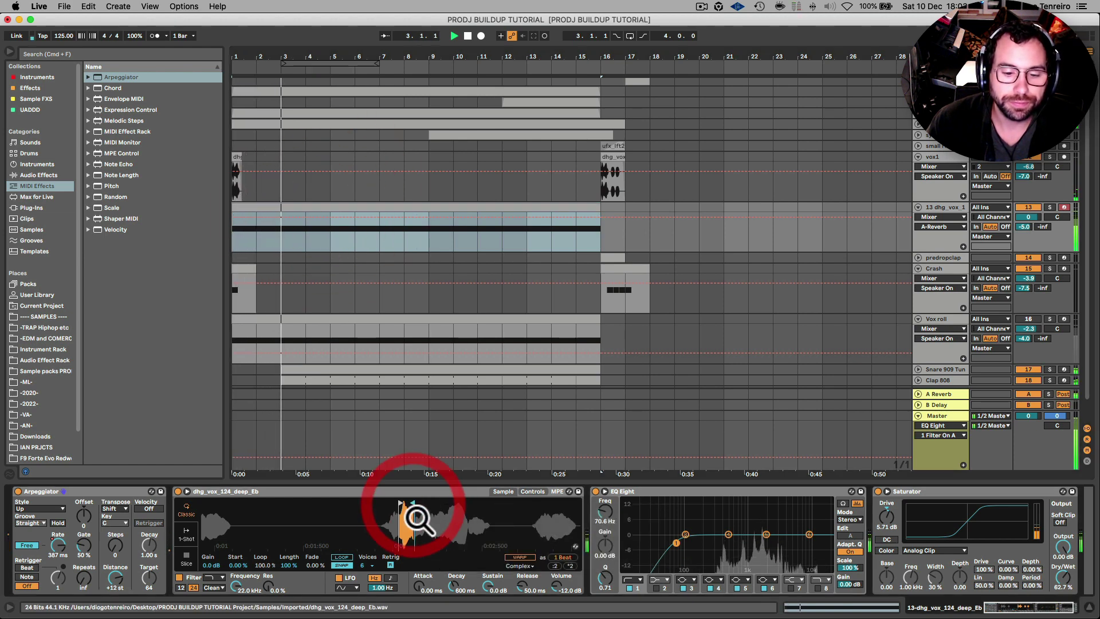
Step: Lower the opening segment of the new vocal track's Free Rate automation to about 223 ms and play from bar 1
{"action": "left_click", "coordinate": [328, 207]}
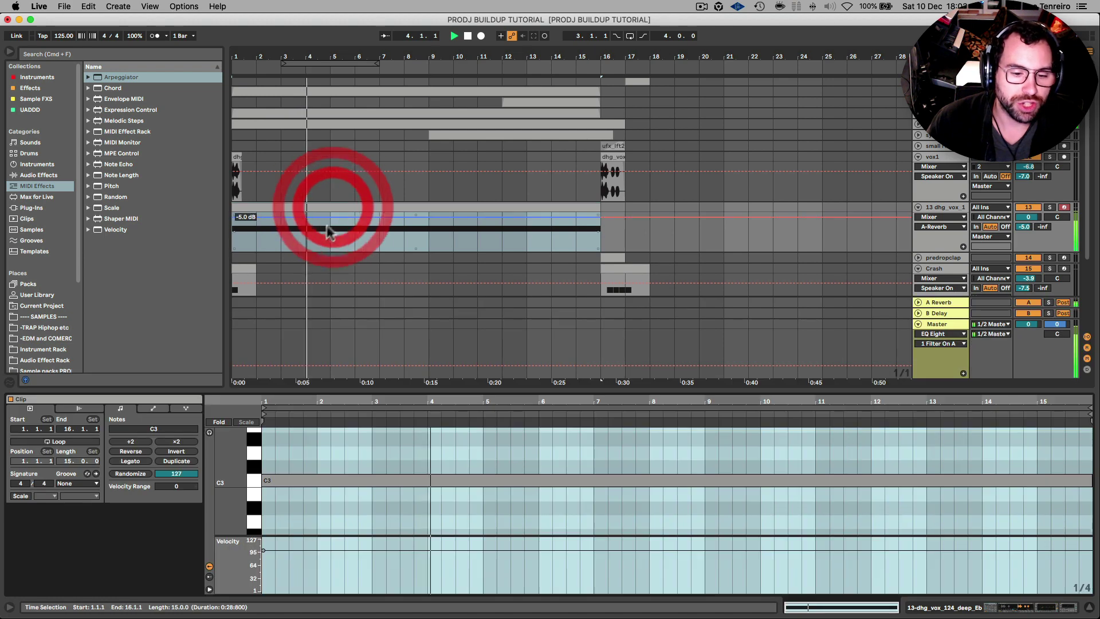
{"action": "key", "text": "shift+Tab"}
{"action": "left_click", "coordinate": [59, 547]}
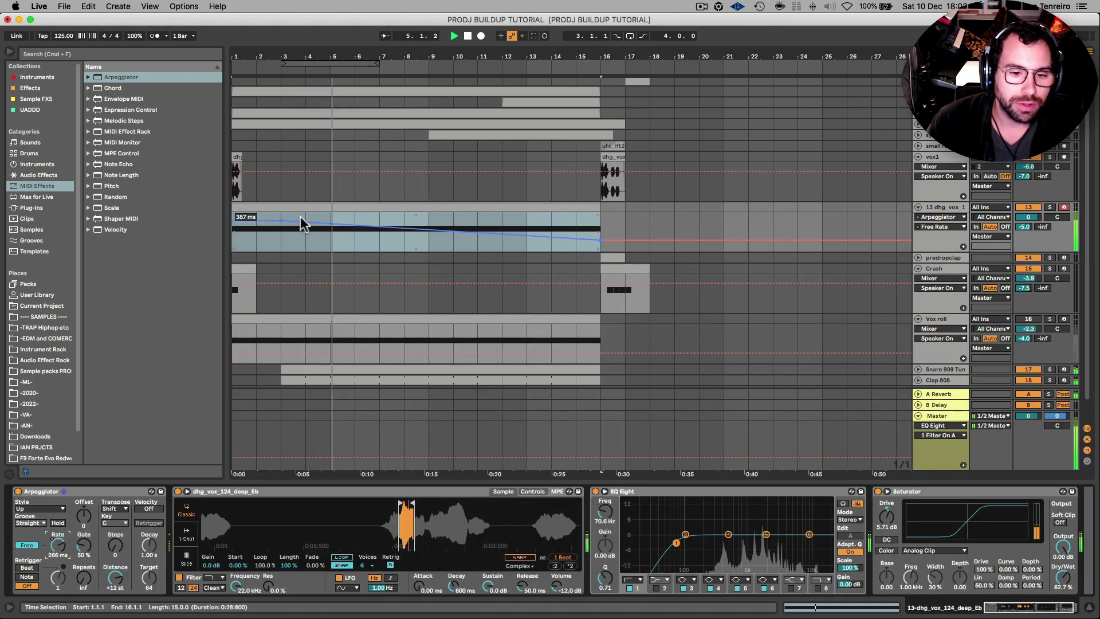
{"action": "key", "text": "space"}
{"action": "left_click", "coordinate": [266, 240]}
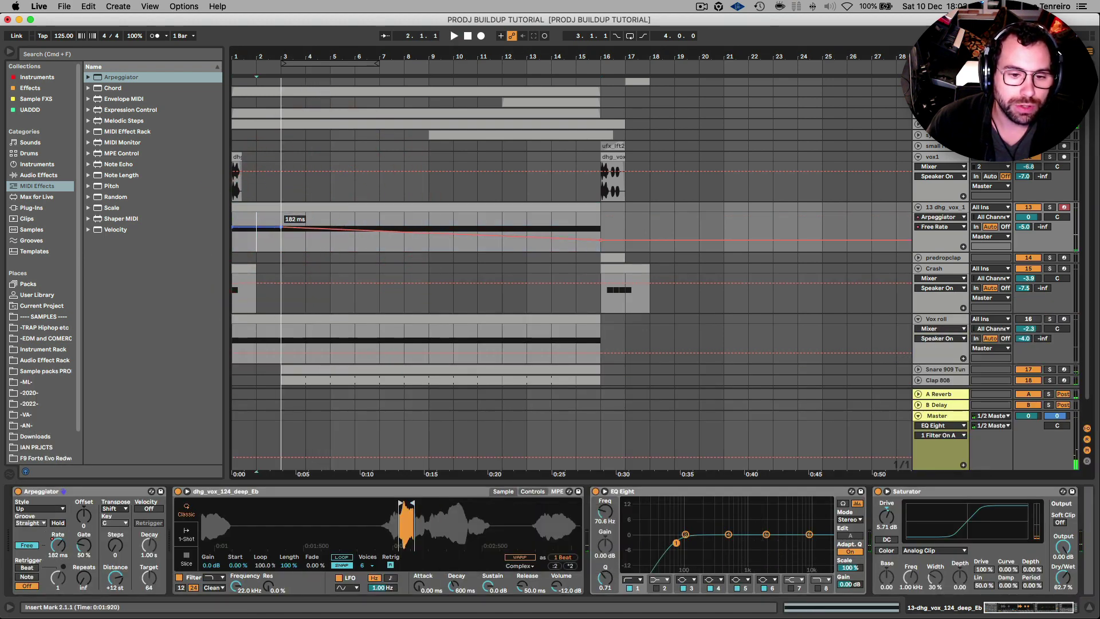
{"action": "key", "text": "space"}
{"action": "left_click", "coordinate": [260, 208]}
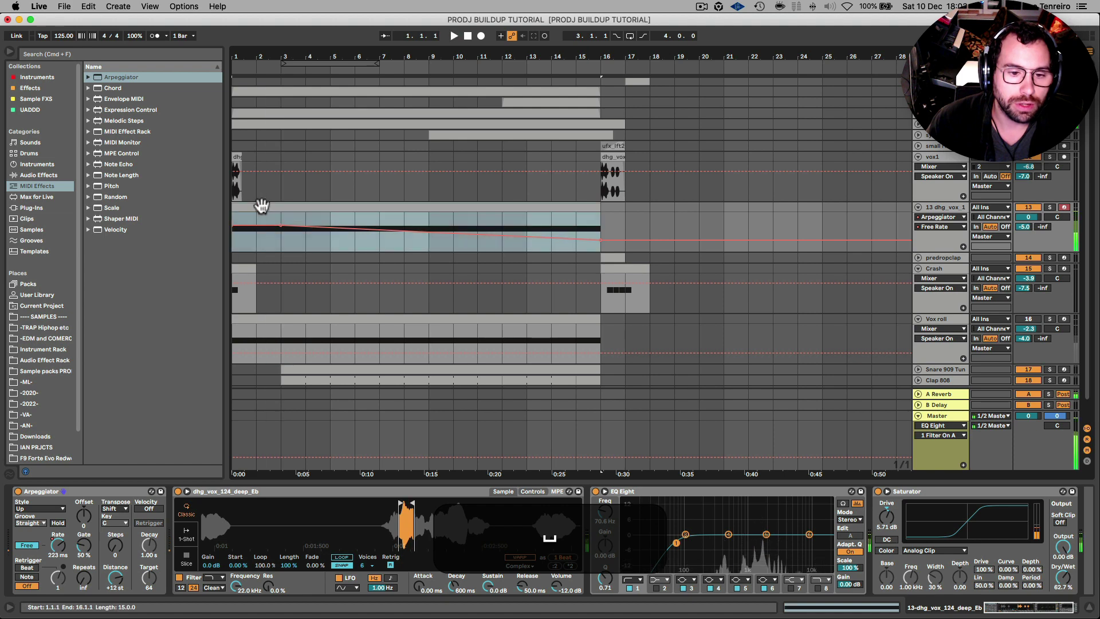
Step: Set the new vocal track's volume to -3.4 dB and show its Arpeggiator Free Rate automation again
{"action": "left_click", "coordinate": [321, 237]}
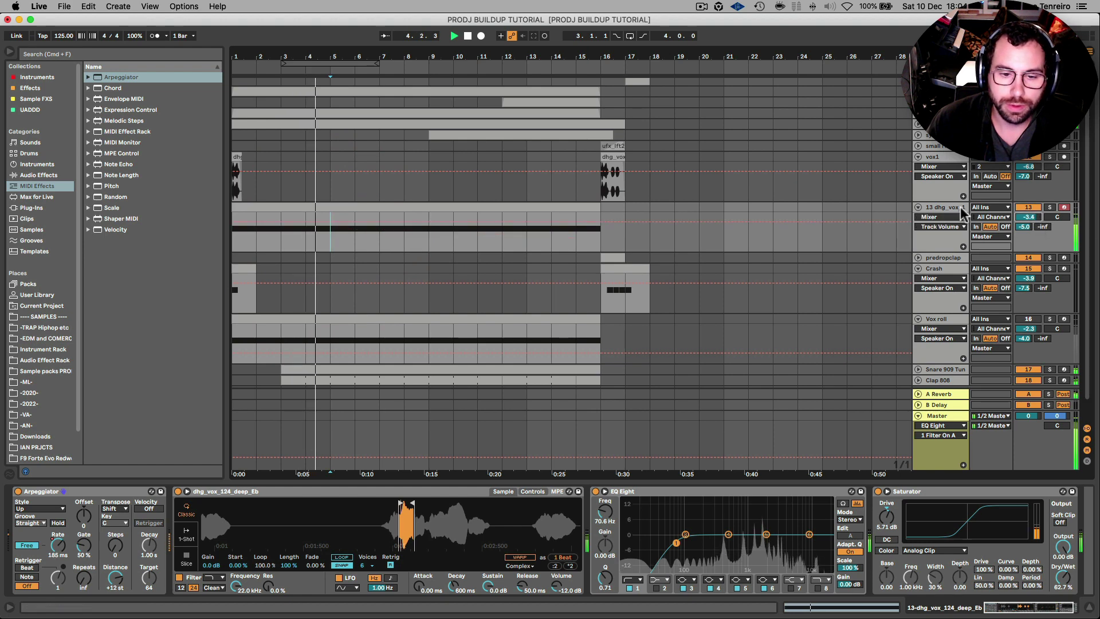
{"action": "right_click", "coordinate": [56, 542]}
{"action": "left_click", "coordinate": [62, 548]}
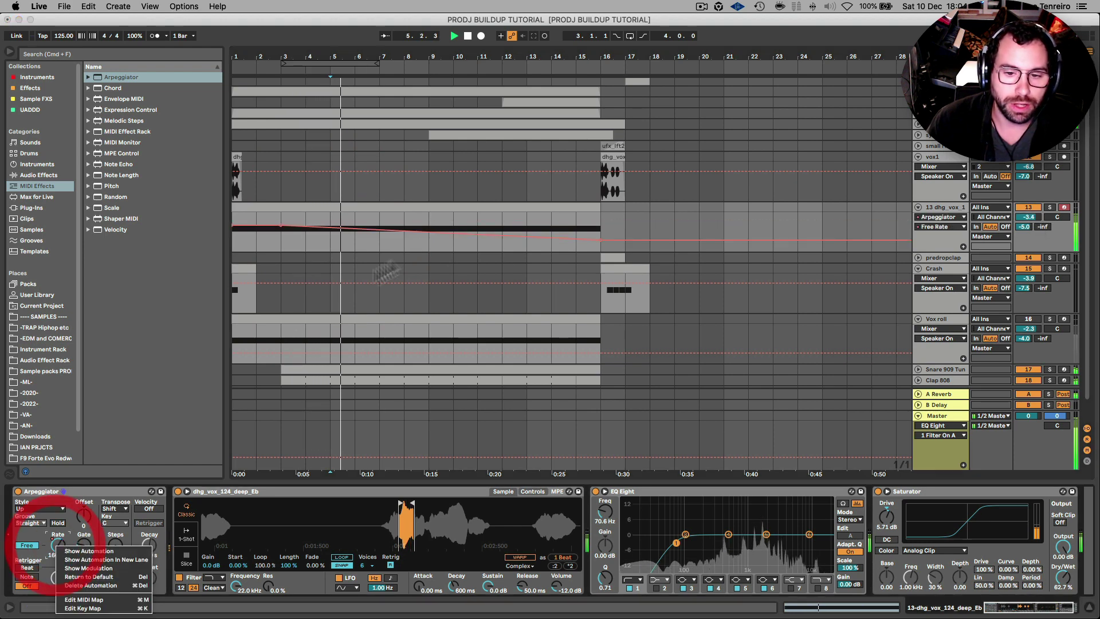
{"action": "left_click", "coordinate": [395, 251]}
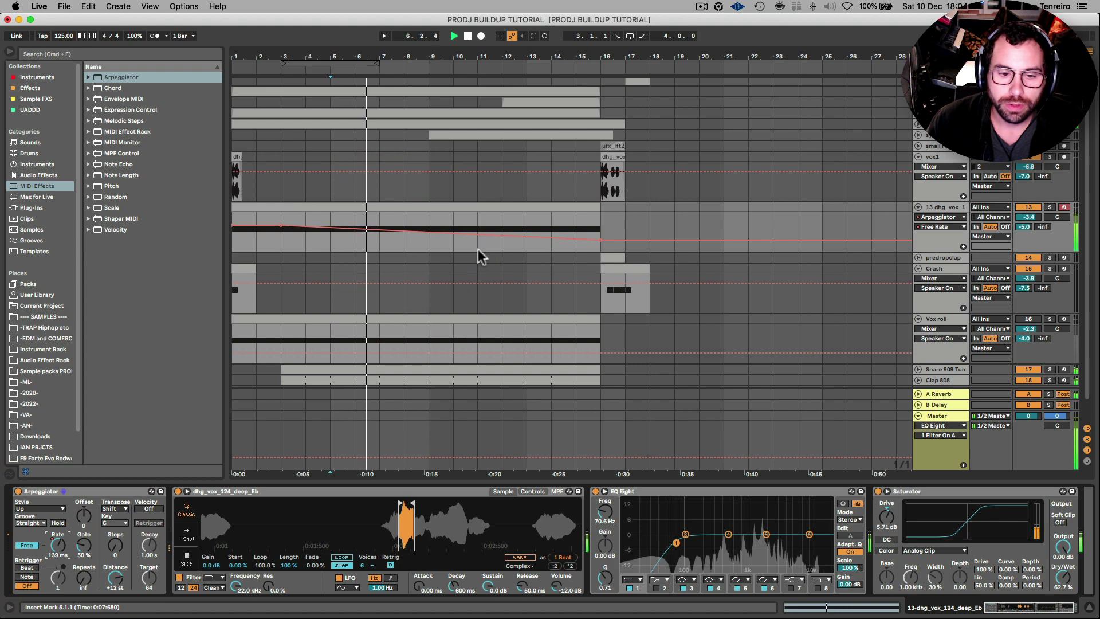
Step: Solo the new vocal track briefly during playback to check the roll on its own, and unsolo it
{"action": "scroll", "coordinate": [484, 258], "scroll_direction": "down", "scroll_amount": 1}
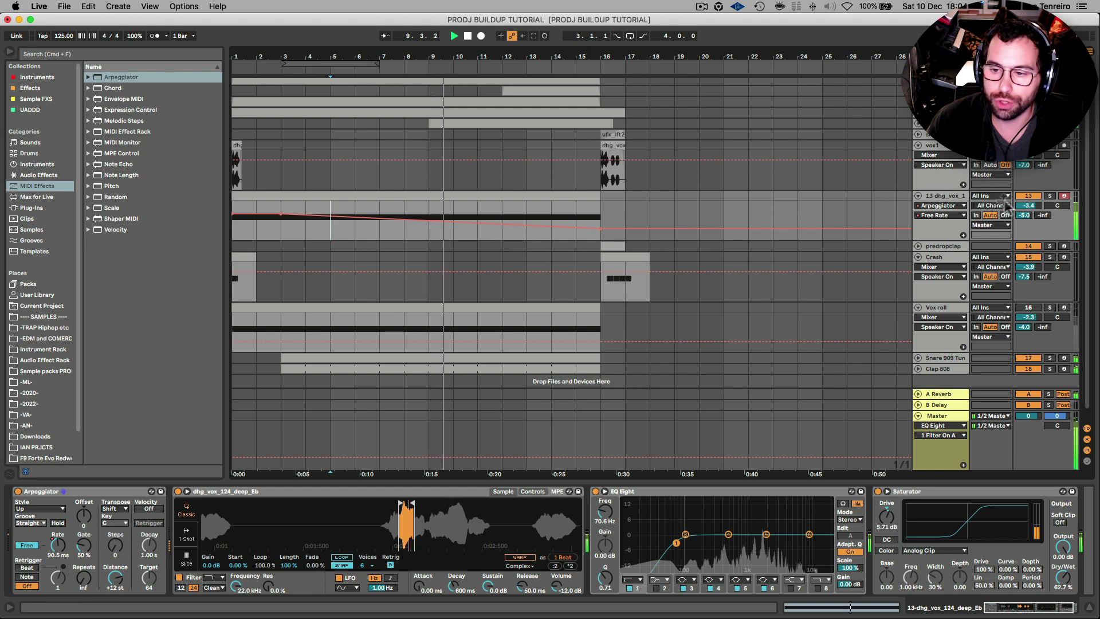
{"action": "left_click", "coordinate": [956, 202]}
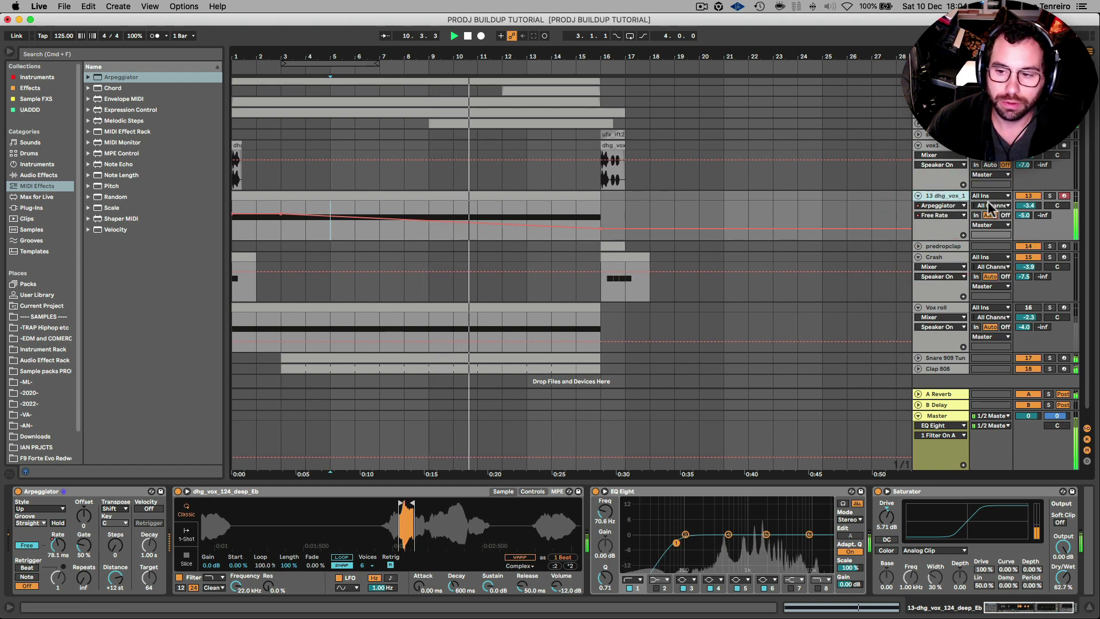
{"action": "left_click", "coordinate": [1051, 196]}
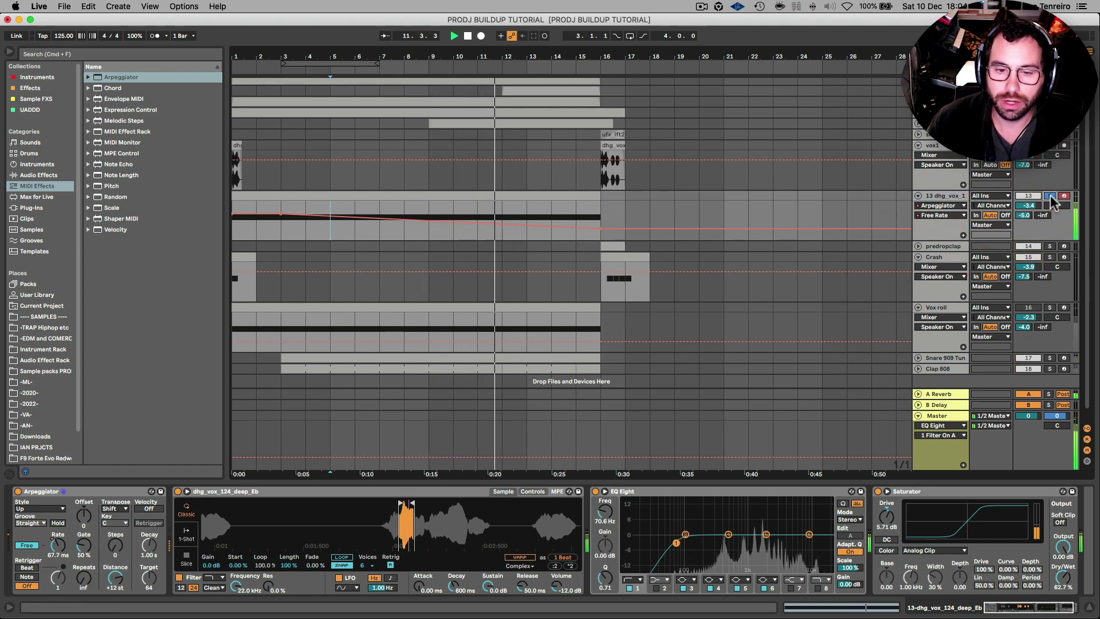
{"action": "left_click", "coordinate": [1050, 196]}
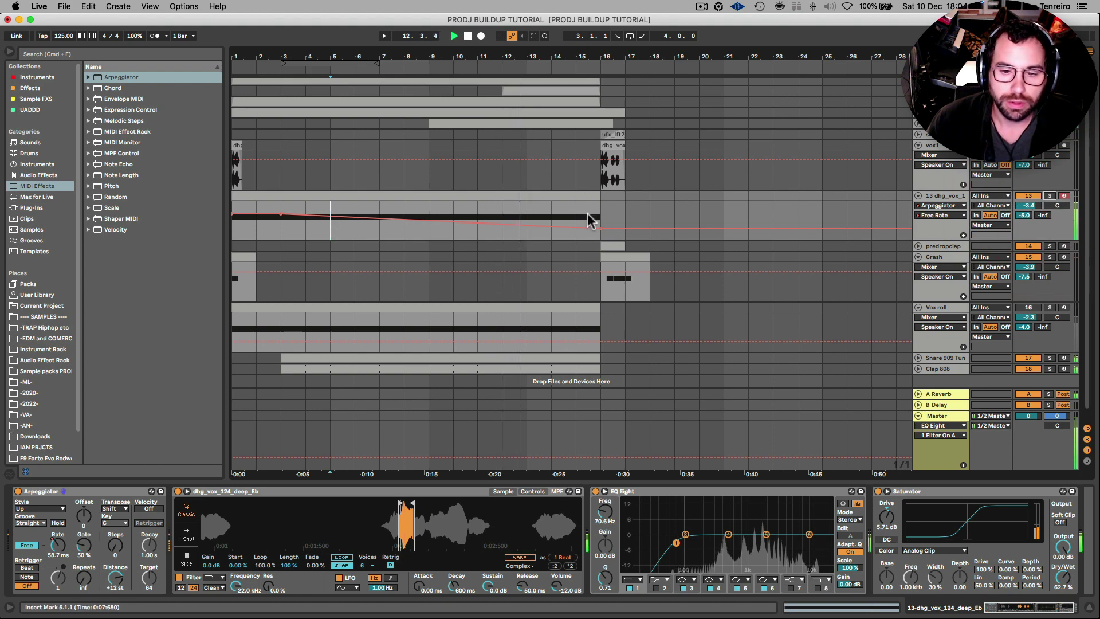
Step: Add a Free Rate automation point in bar 14 and raise the end point at bar 16 to about 444 ms
{"action": "left_click", "coordinate": [559, 227]}
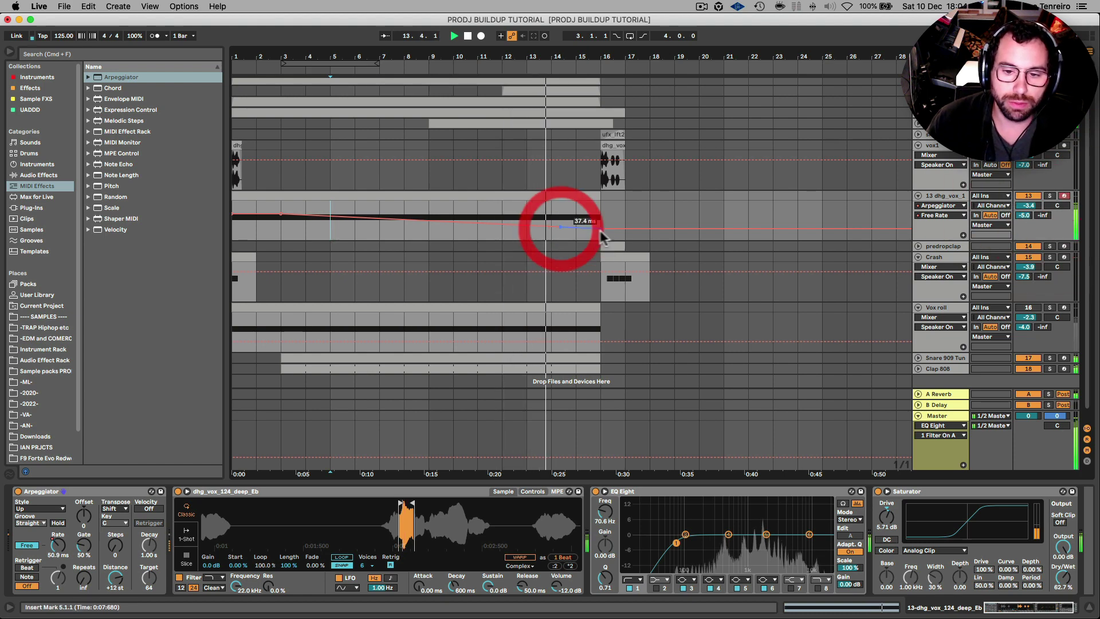
{"action": "left_click_drag", "start_coordinate": [600, 228], "coordinate": [600, 228]}
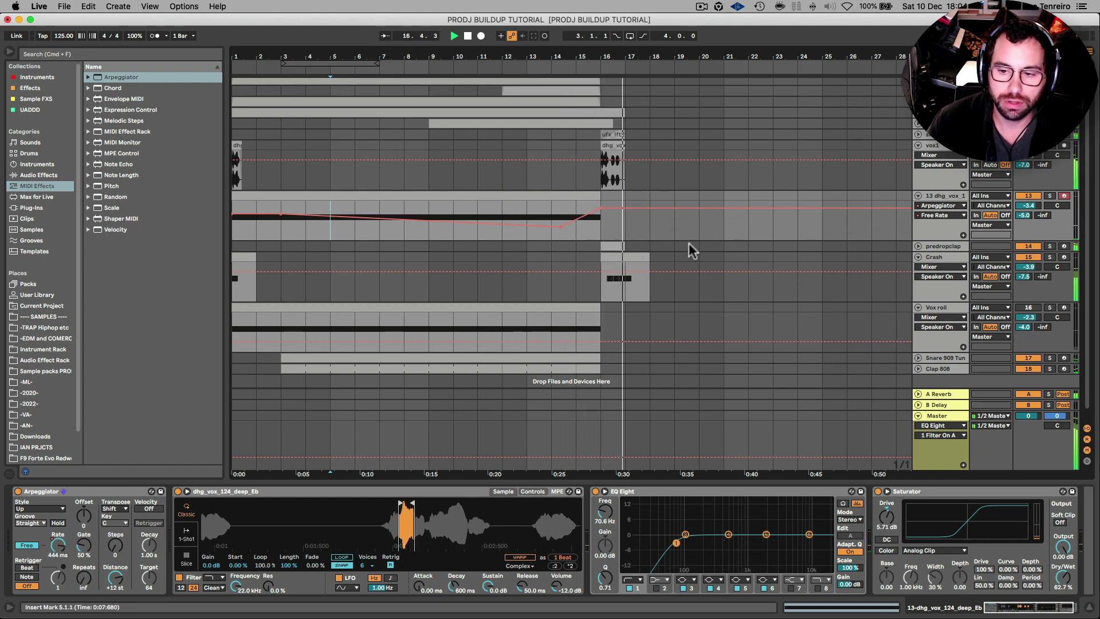
Step: Hide the track automation, stop playback, and unfold the predropclap track with its clip at bar 16 selected
{"action": "key", "text": "a"}
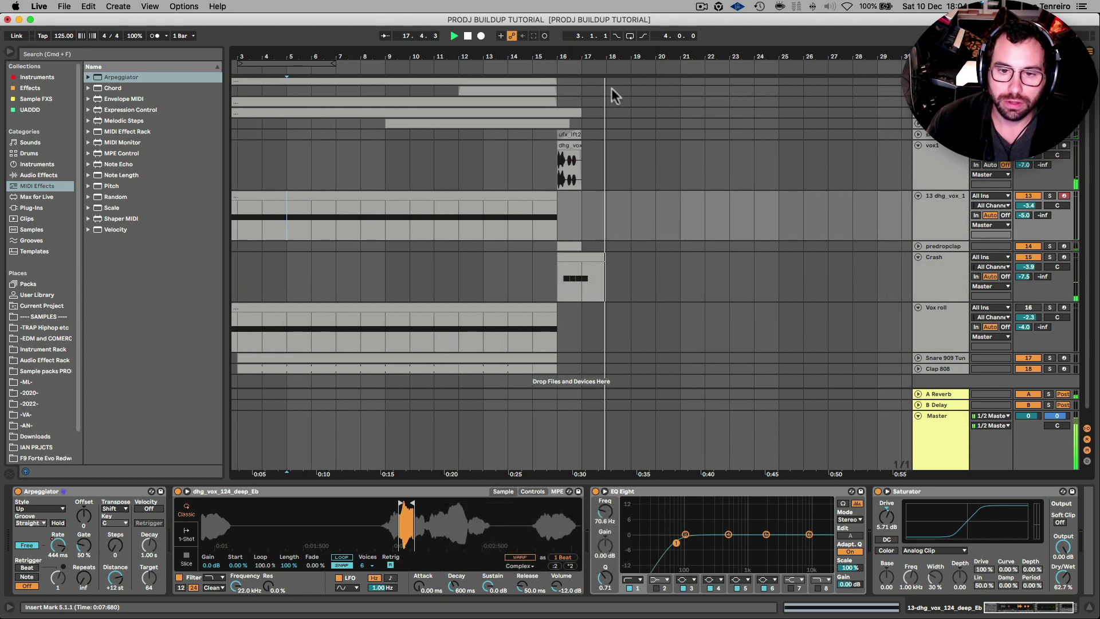
{"action": "left_click_drag", "start_coordinate": [595, 56], "coordinate": [600, 85]}
{"action": "key", "text": "space"}
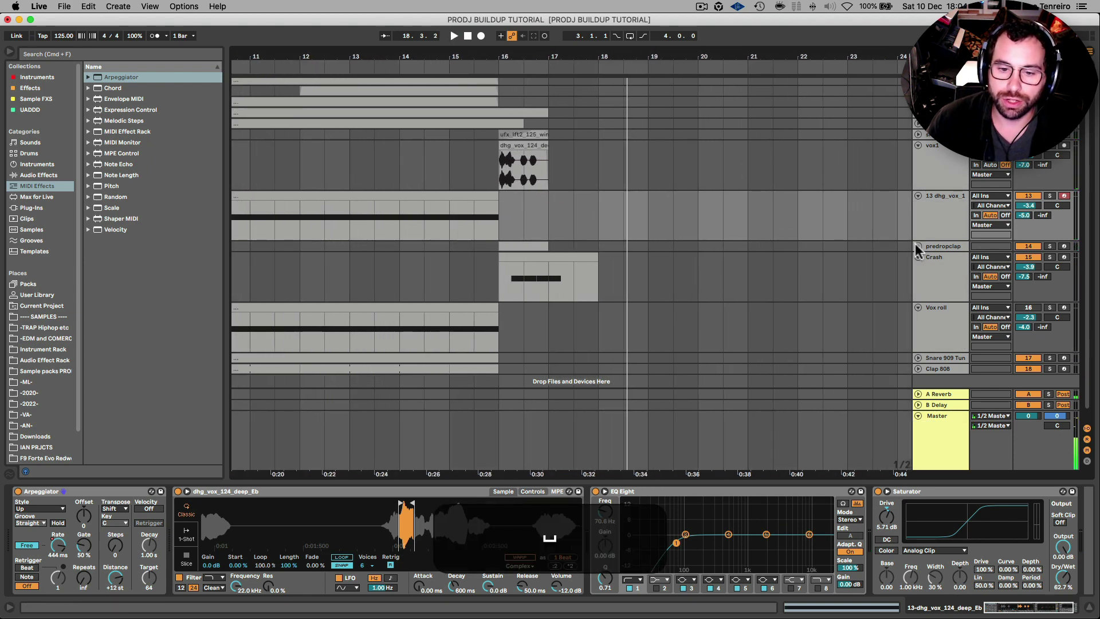
{"action": "left_click", "coordinate": [918, 246]}
{"action": "left_click", "coordinate": [939, 255]}
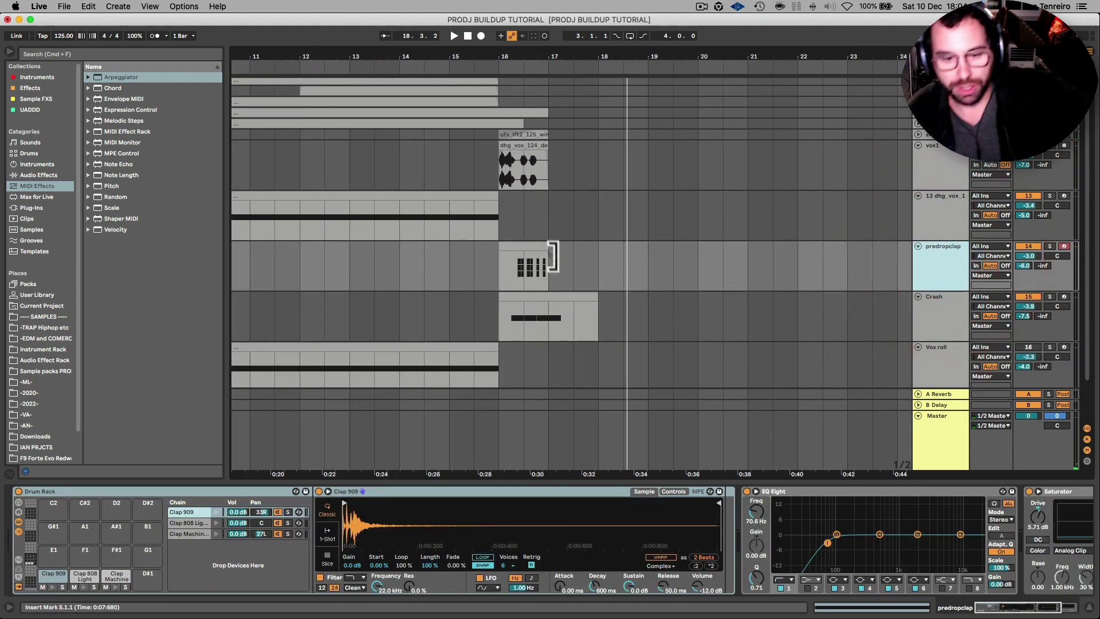
{"action": "left_click", "coordinate": [522, 255]}
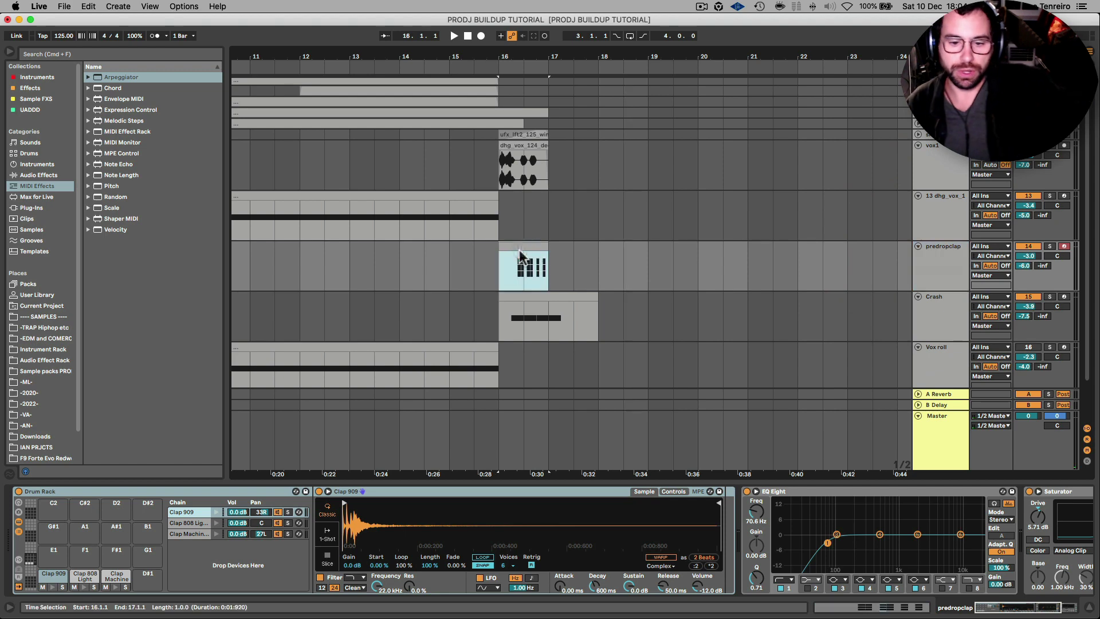
Step: Examine the Clap 909, Clap 808 Light and Clap Machine chains in the Drum Rack, including their samples and panning
{"action": "left_click", "coordinate": [189, 522]}
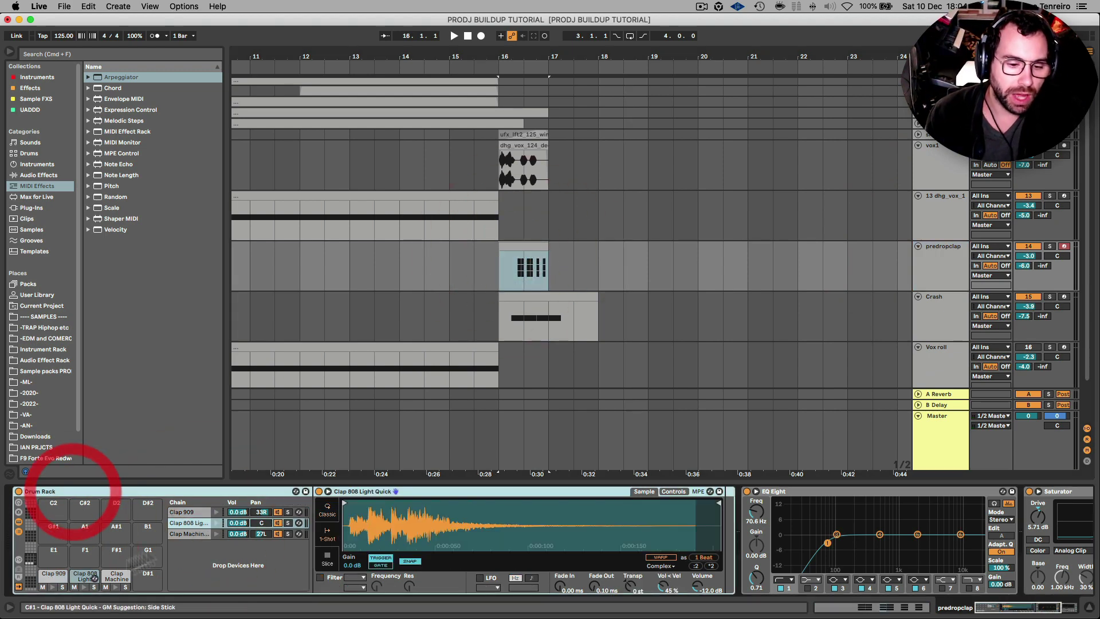
{"action": "left_click", "coordinate": [188, 533]}
{"action": "left_click", "coordinate": [188, 512]}
{"action": "left_click", "coordinate": [186, 522]}
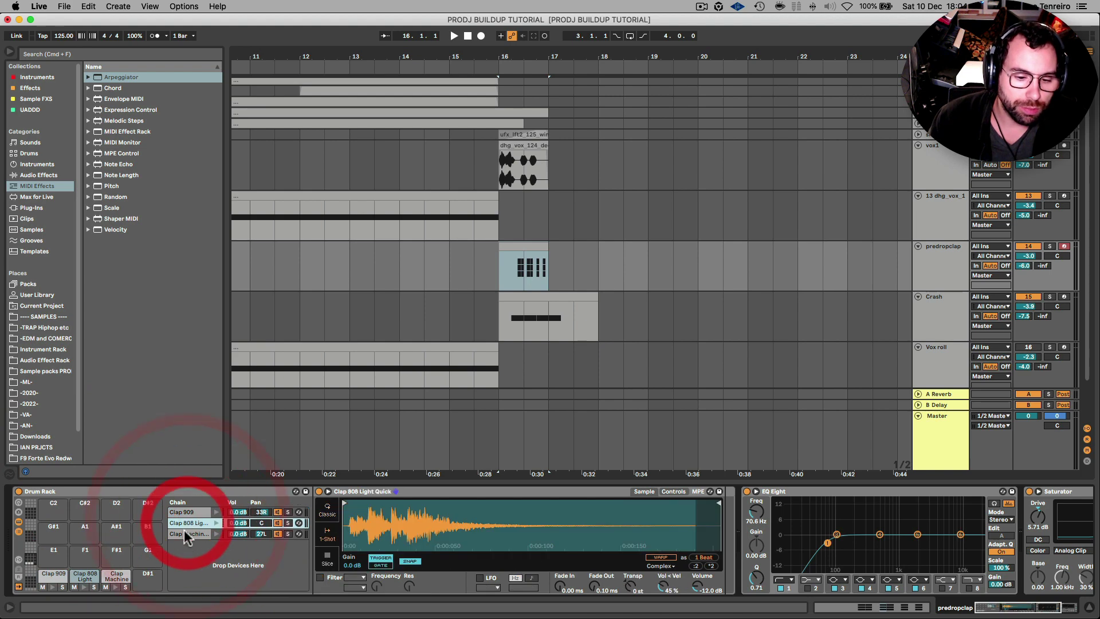
{"action": "left_click", "coordinate": [185, 534]}
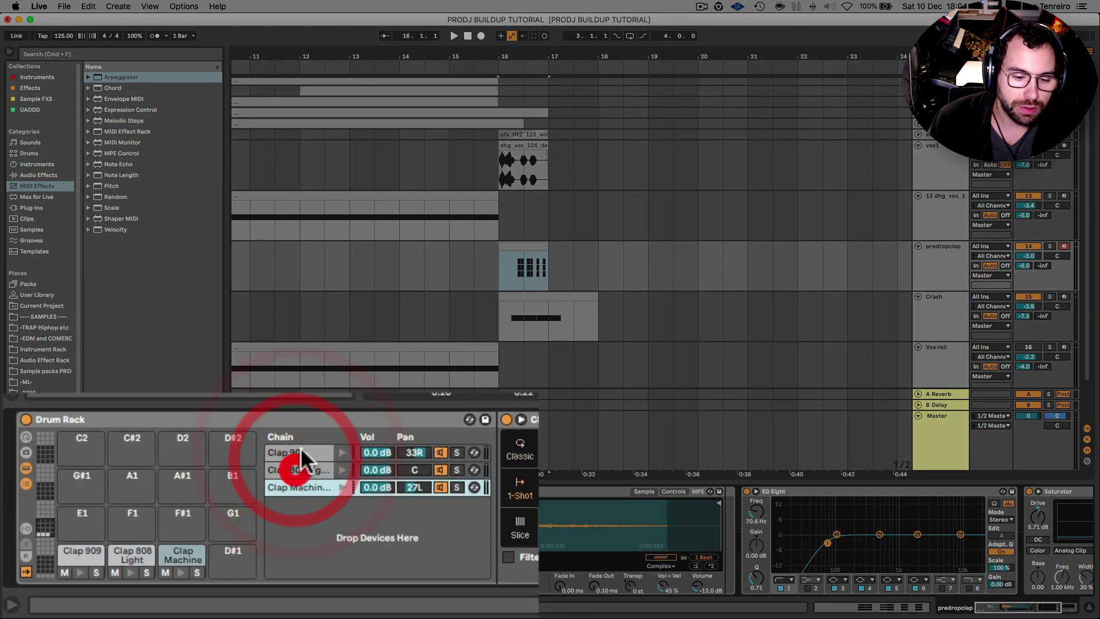
{"action": "left_click", "coordinate": [521, 281]}
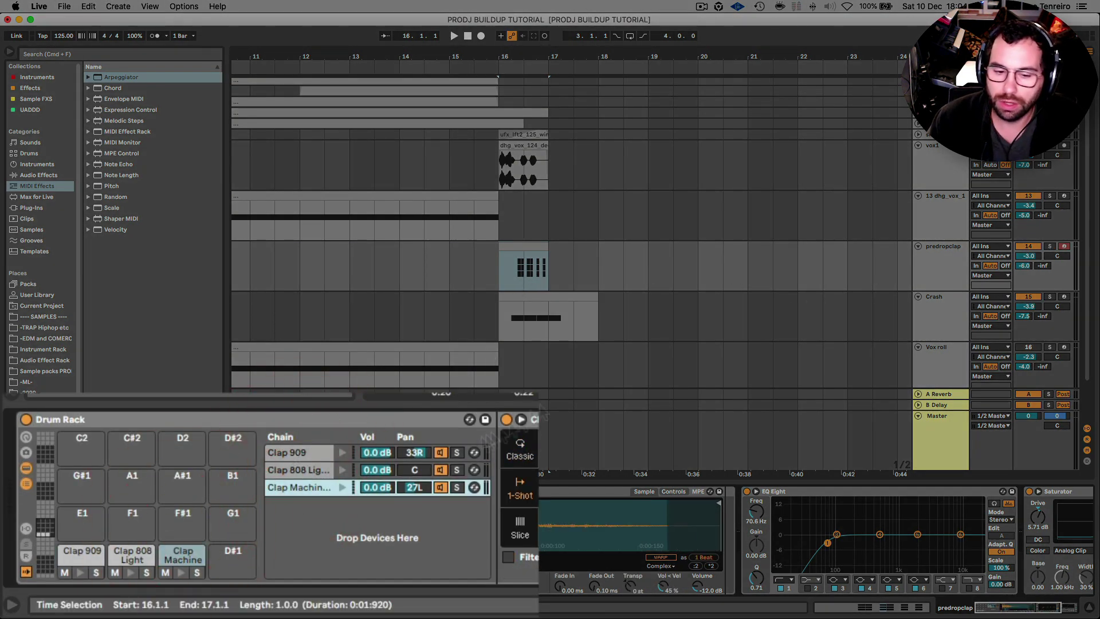
{"action": "left_click", "coordinate": [414, 452]}
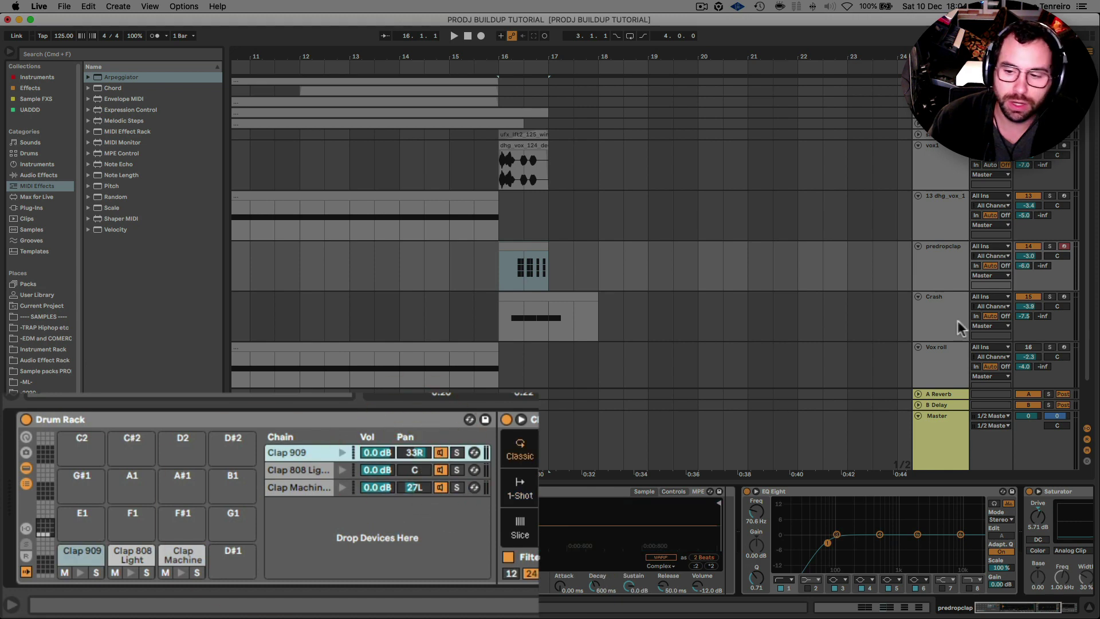
Step: Solo the predropclap track and play its clip, temporarily muting the Clap 909 and Clap Machine chains to compare the layers
{"action": "left_click", "coordinate": [1050, 246]}
{"action": "key", "text": "space"}
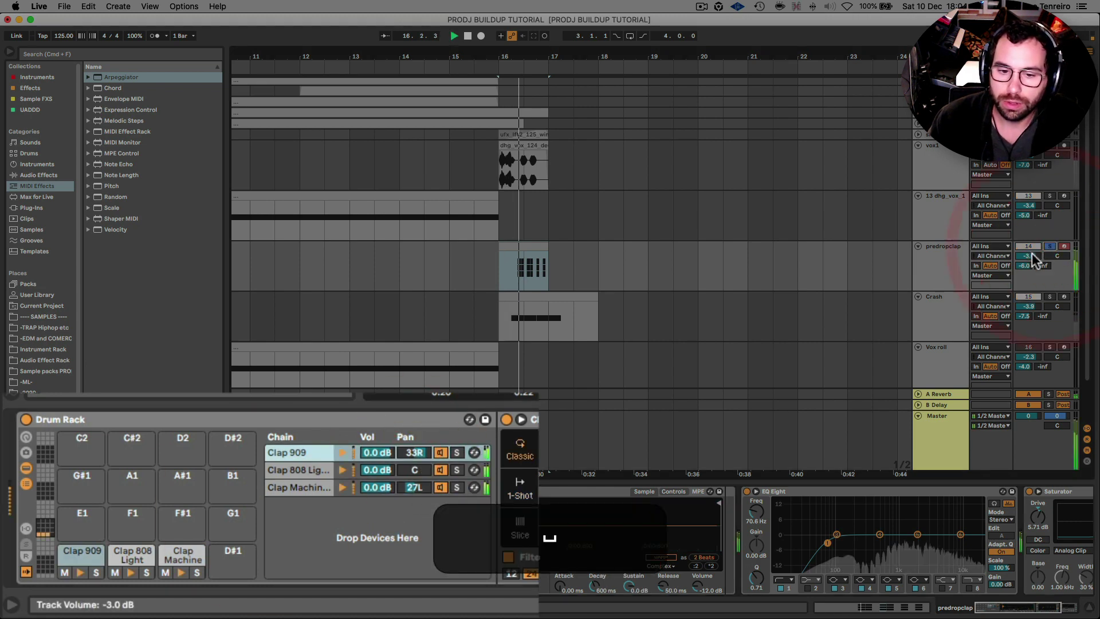
{"action": "left_click", "coordinate": [439, 452]}
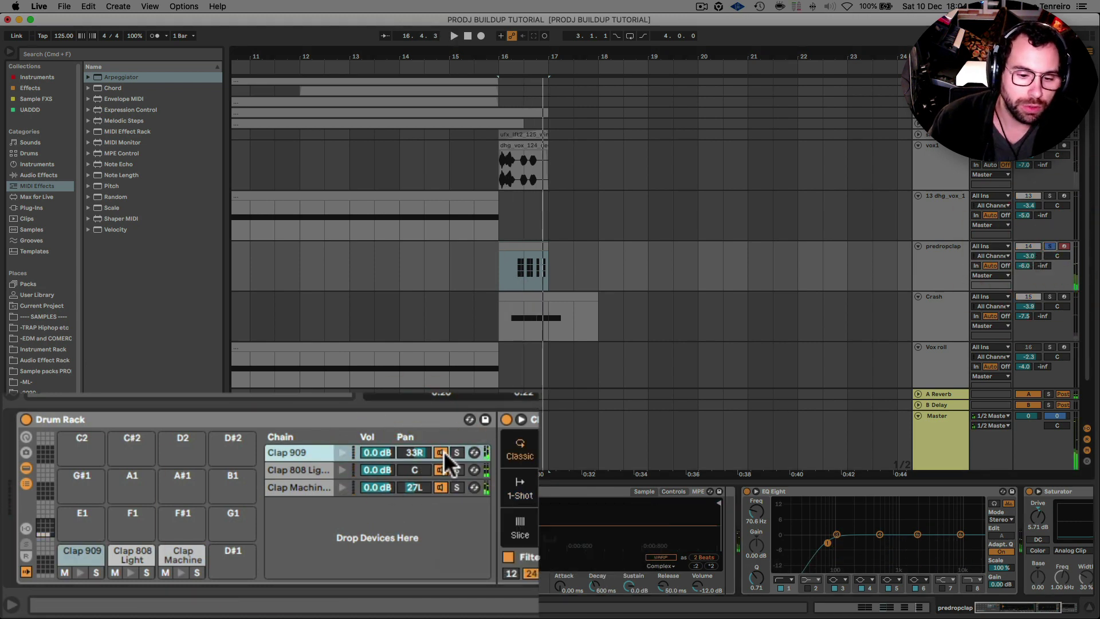
{"action": "left_click", "coordinate": [439, 485]}
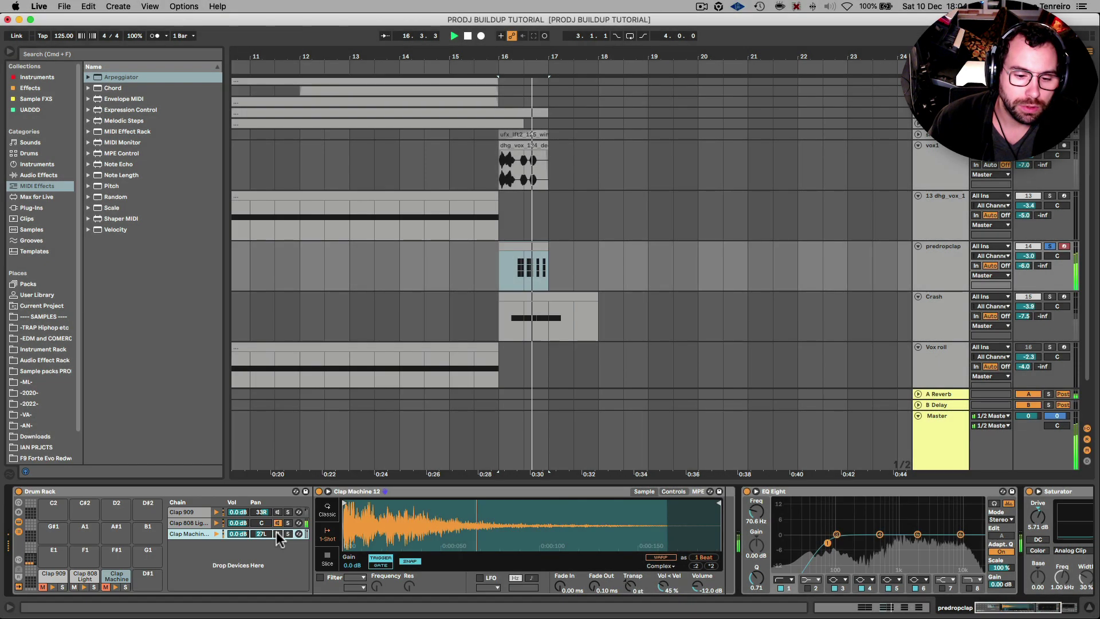
{"action": "left_click", "coordinate": [440, 487]}
{"action": "left_click", "coordinate": [277, 512]}
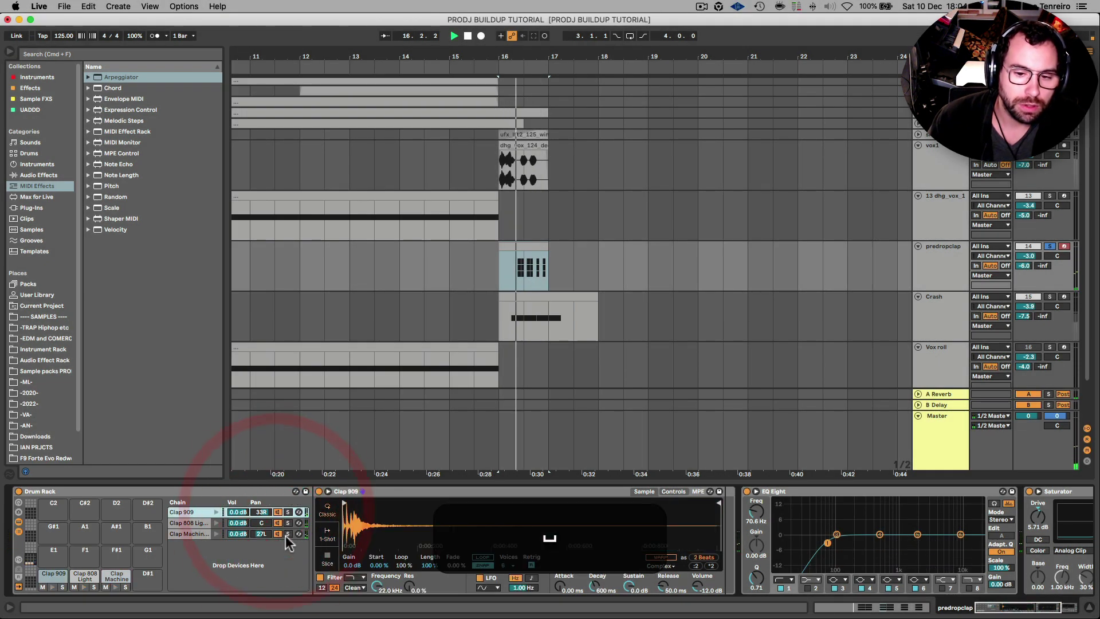
{"action": "key", "text": "space"}
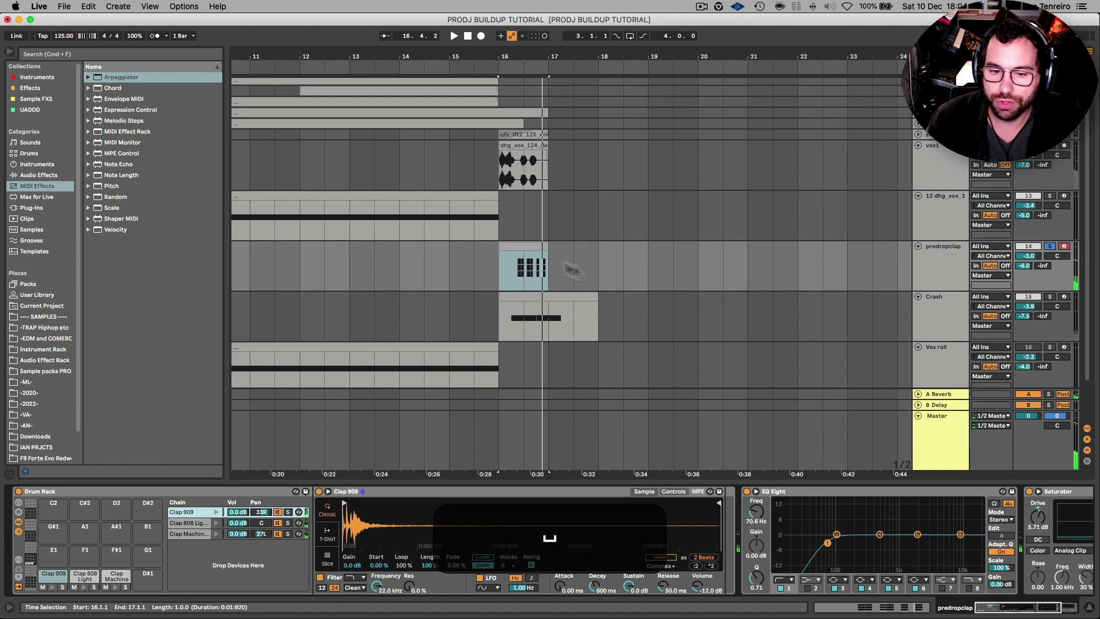
Step: Shorten all clap notes in the predropclap clip and nudge the upper layers of the first two hits slightly off the grid
{"action": "double_click", "coordinate": [516, 245]}
{"action": "left_click", "coordinate": [782, 477]}
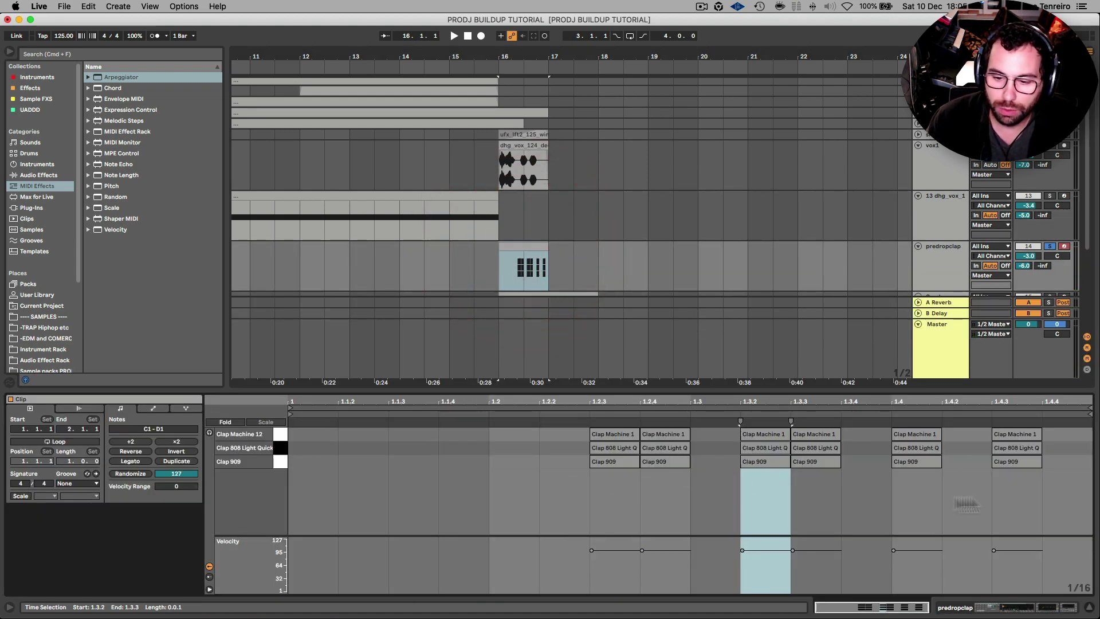
{"action": "left_click_drag", "start_coordinate": [1014, 483], "coordinate": [679, 456]}
{"action": "left_click", "coordinate": [629, 452], "text": "super"}
{"action": "left_click", "coordinate": [608, 435], "text": "super"}
{"action": "key", "text": "space"}
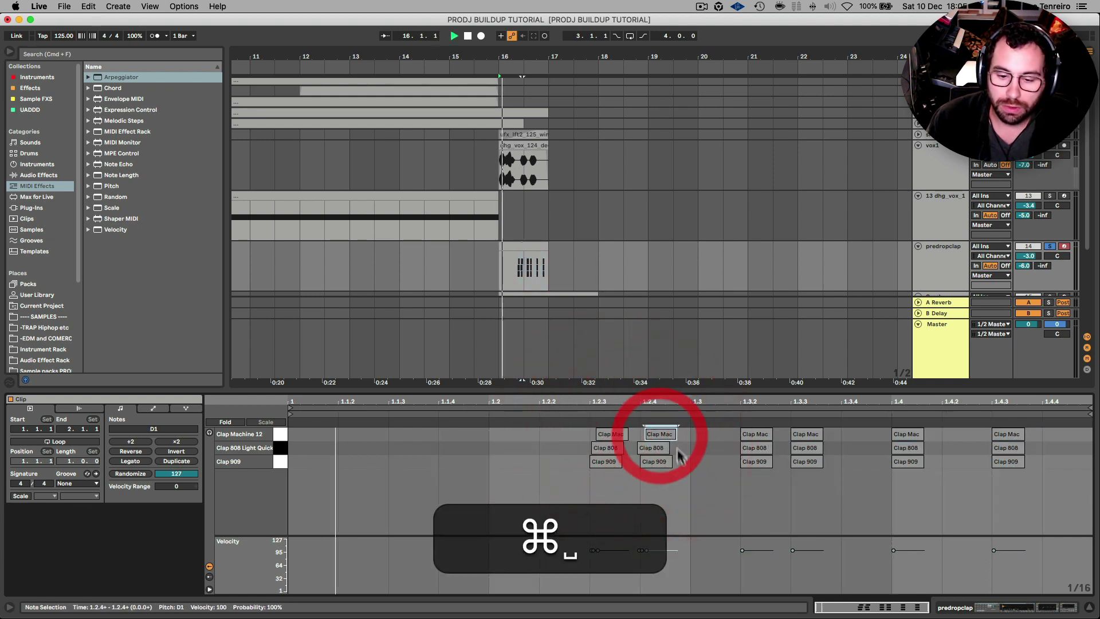
Step: Nudge the Clap 808 and Clap Machine notes of the remaining hits slightly off the grid and play the soloed clip
{"action": "left_click_drag", "start_coordinate": [758, 449], "coordinate": [816, 451]}
{"action": "left_click_drag", "start_coordinate": [912, 447], "coordinate": [912, 434]}
{"action": "left_click_drag", "start_coordinate": [1006, 438], "coordinate": [1013, 447]}
{"action": "key", "text": "space"}
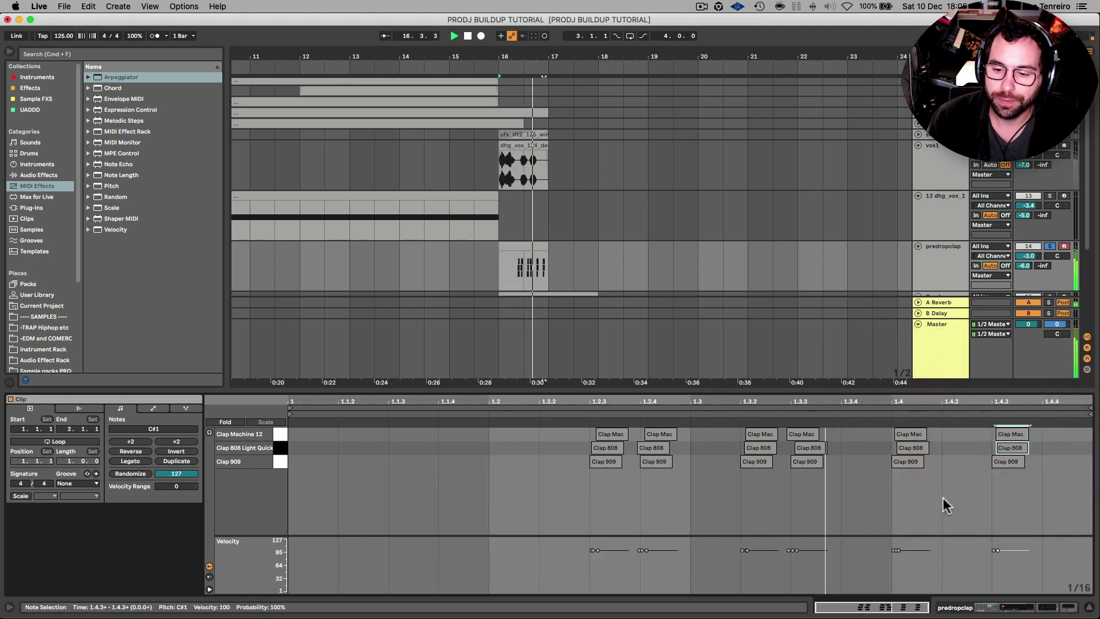
{"action": "key", "text": "space"}
Step: Unsolo the predropclap track and play the claps with all tracks from bar 16, showing the device view again
{"action": "left_click", "coordinate": [1050, 247]}
{"action": "key", "text": "space"}
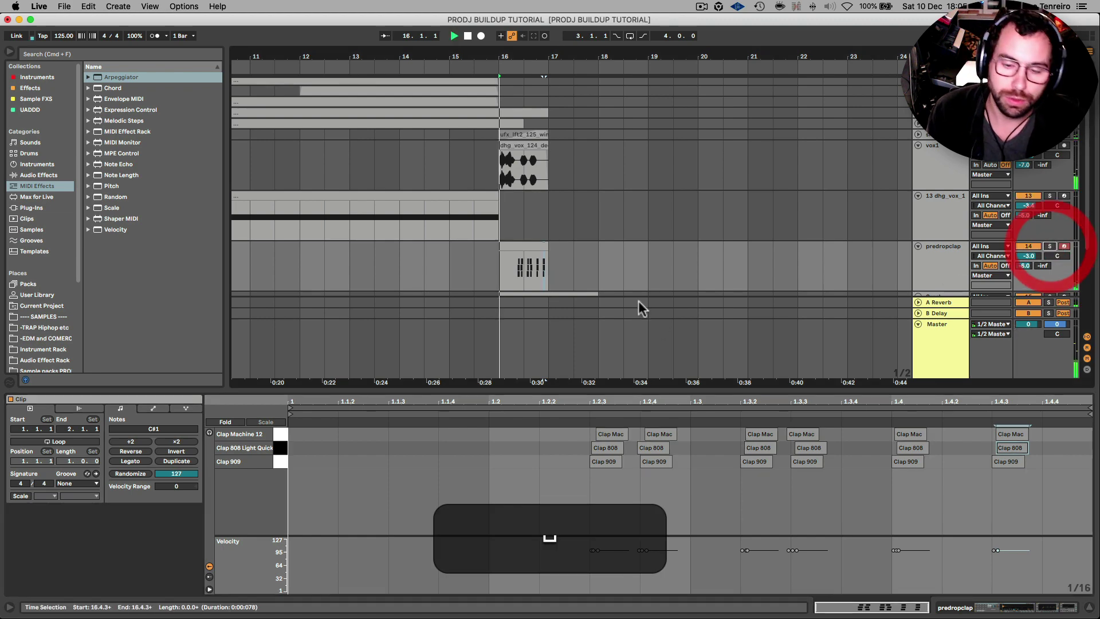
{"action": "key", "text": "shift+Tab"}
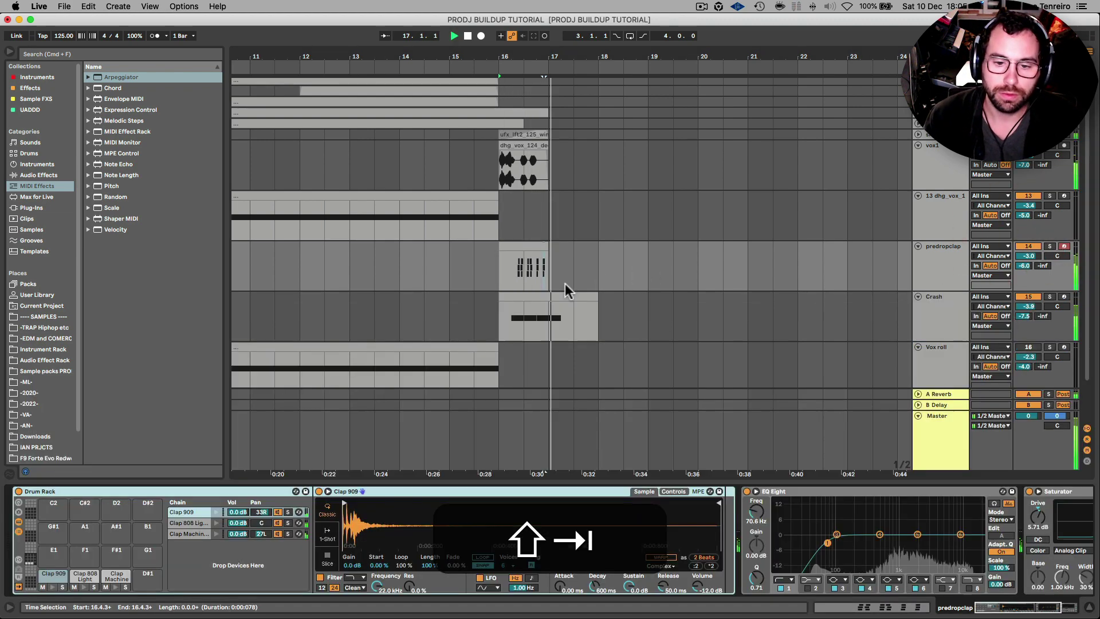
{"action": "key", "text": "space"}
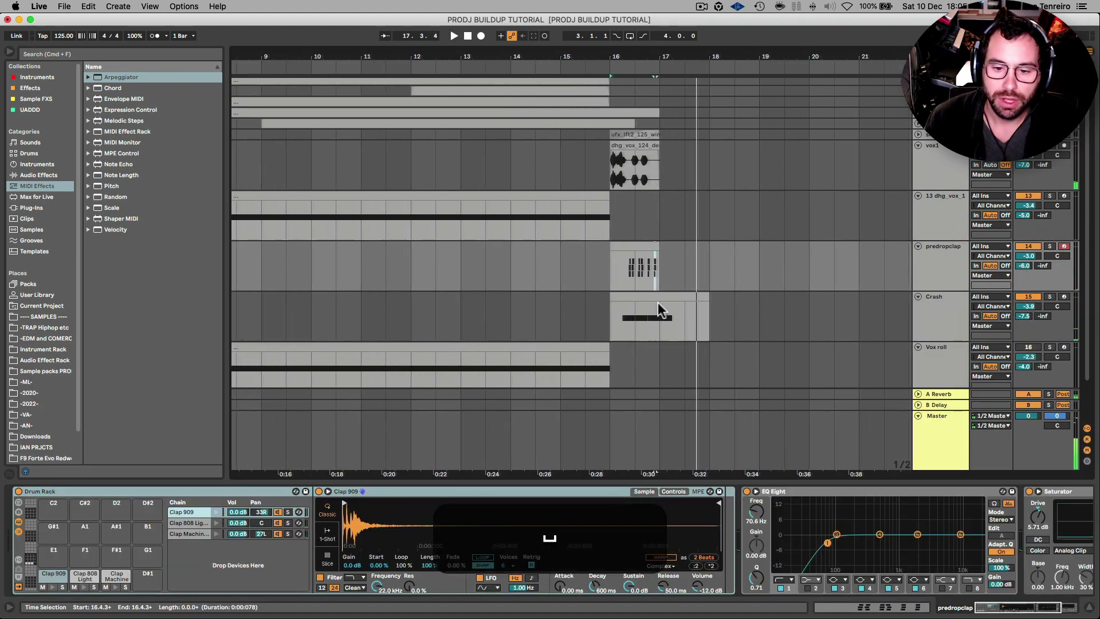
Step: Solo the Crash track, open its clip at bar 16 to examine the note velocities, and play it from the first crash
{"action": "left_click", "coordinate": [653, 303]}
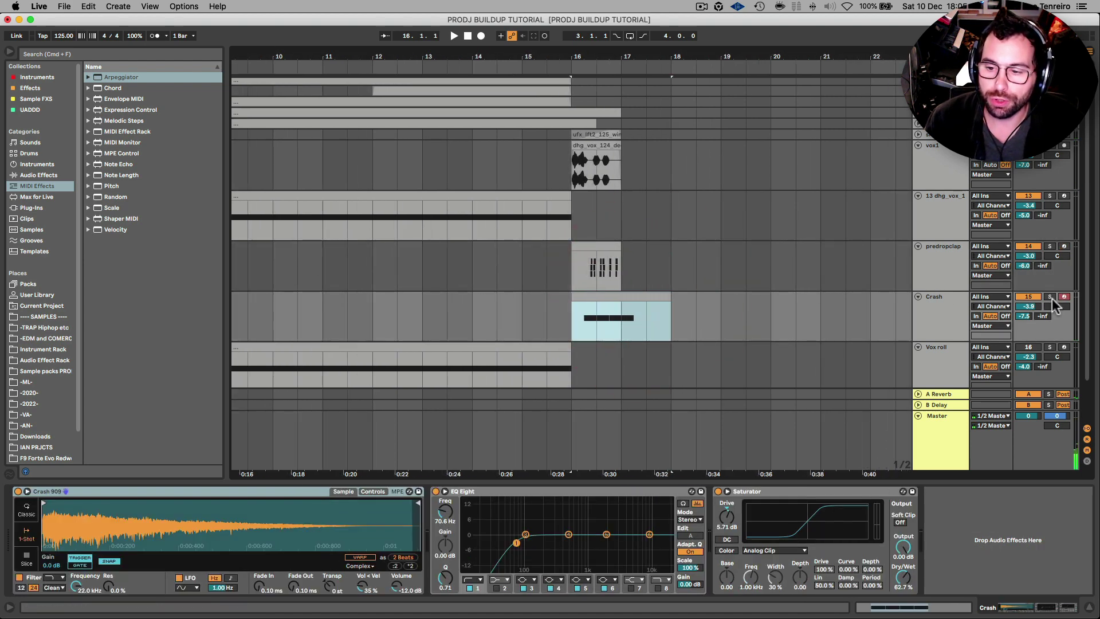
{"action": "left_click", "coordinate": [1050, 297]}
{"action": "key", "text": "space"}
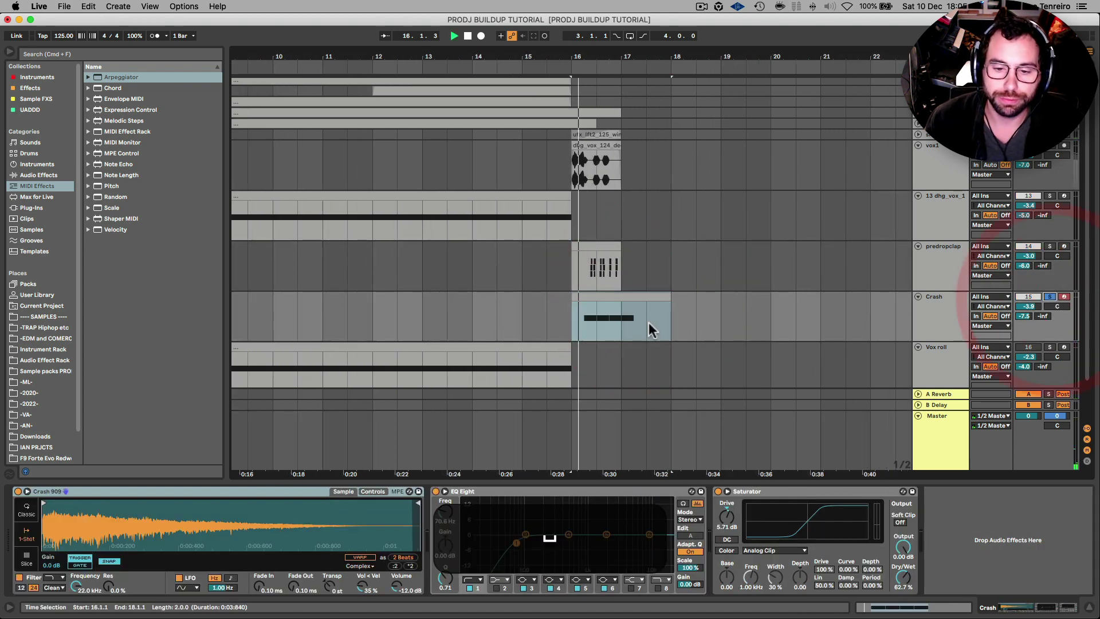
{"action": "double_click", "coordinate": [621, 297]}
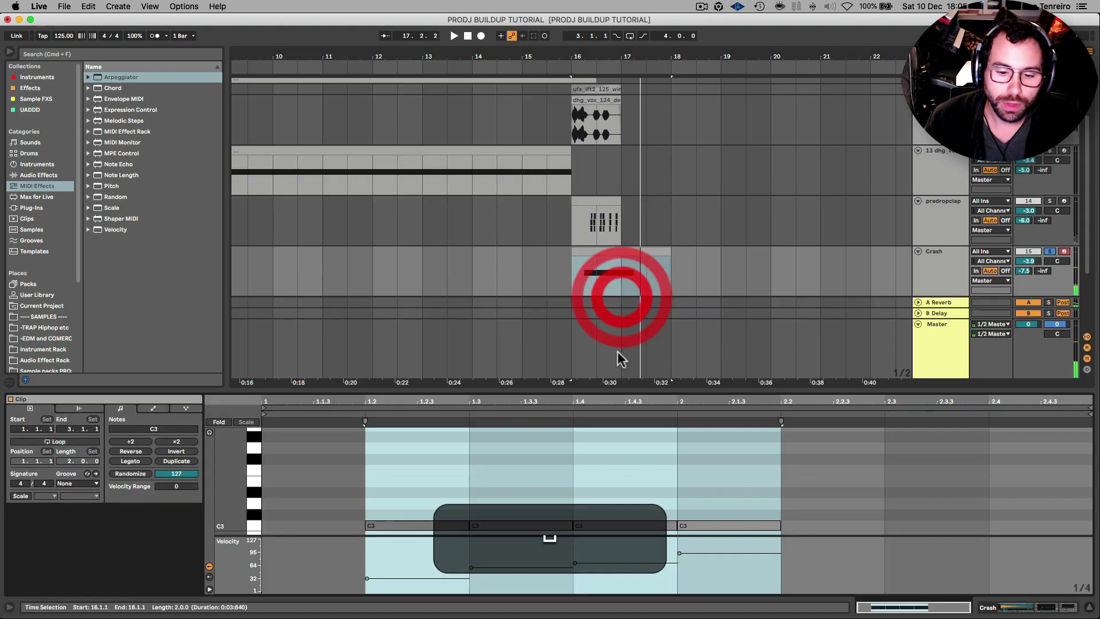
{"action": "left_click", "coordinate": [407, 562]}
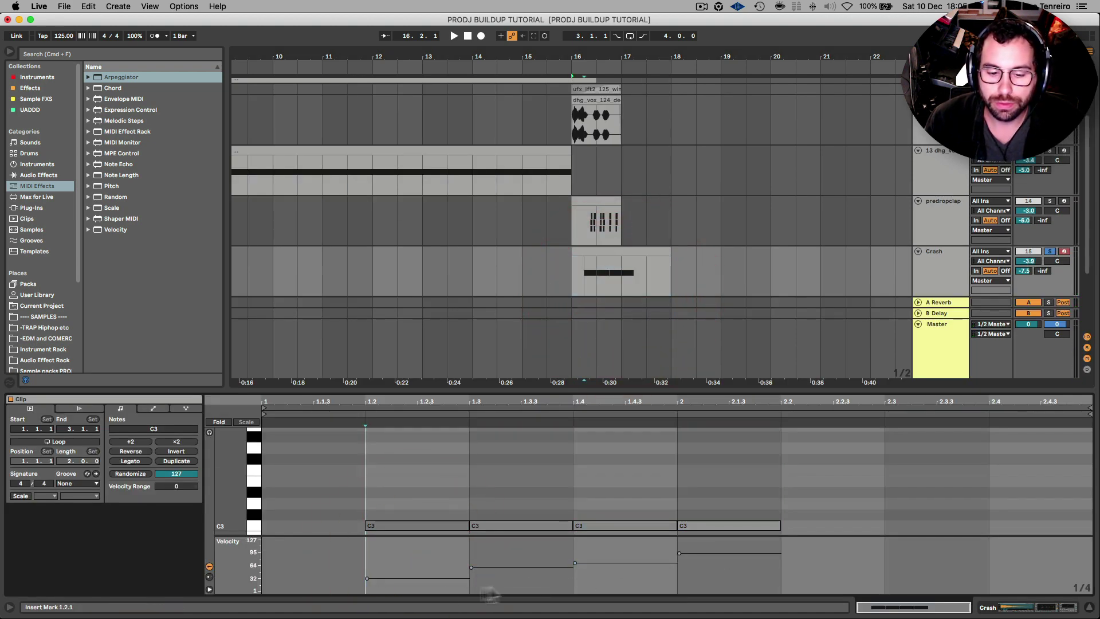
{"action": "key", "text": "space"}
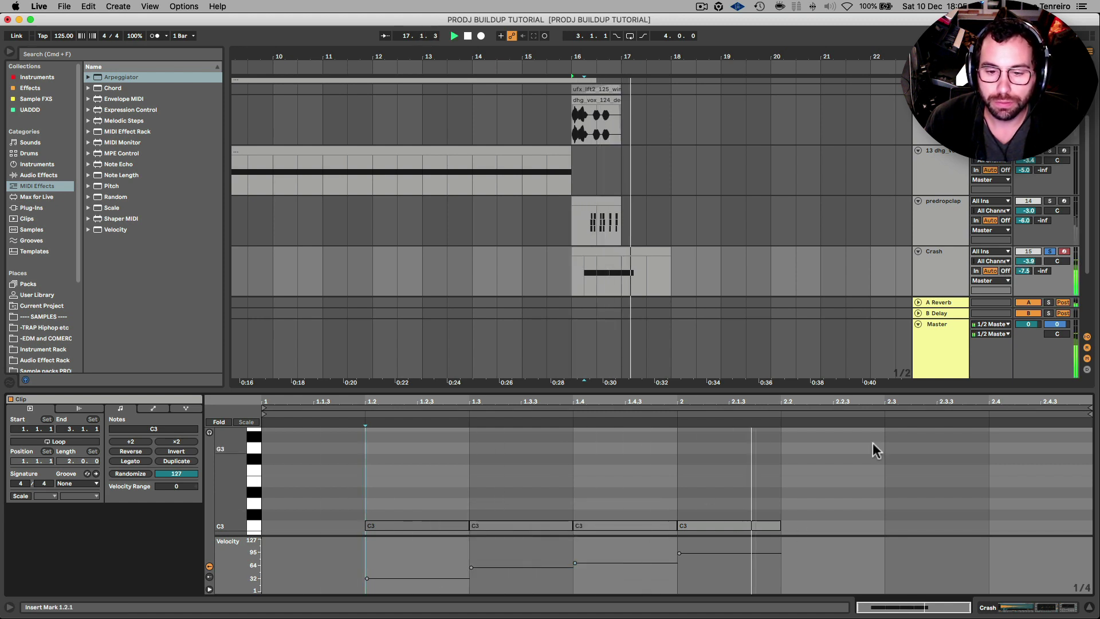
{"action": "key", "text": "space"}
Step: Unsolo the Crash track and play the full arrangement from bar 16 into the drop with the device view shown
{"action": "left_click", "coordinate": [1050, 252]}
{"action": "left_click", "coordinate": [573, 267]}
{"action": "key", "text": "space"}
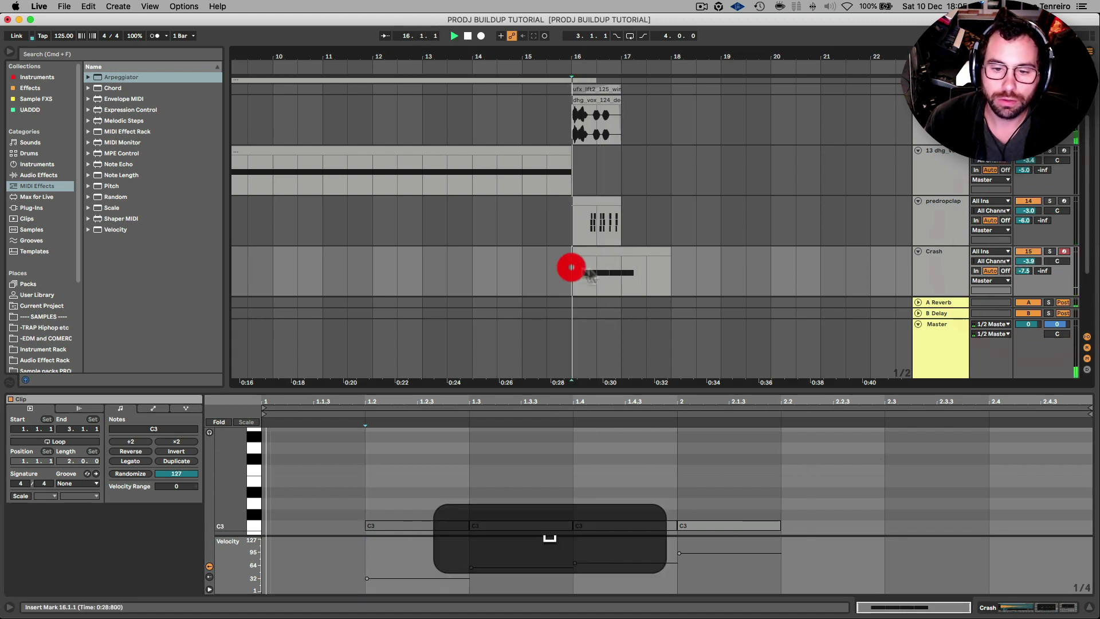
{"action": "key", "text": "shift+Tab"}
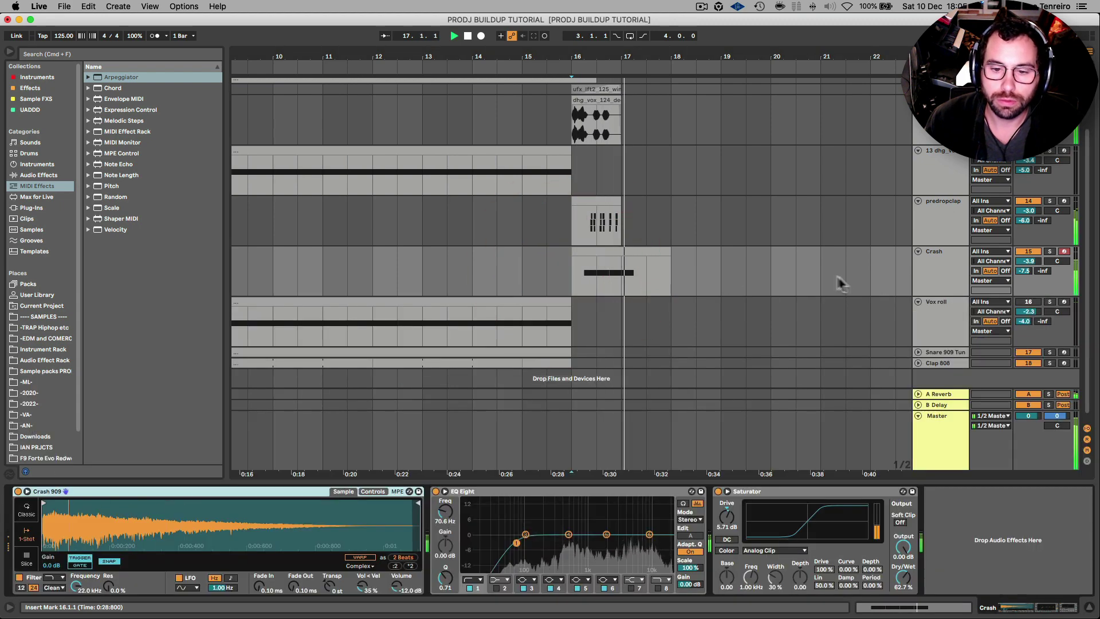
{"action": "scroll", "coordinate": [801, 223], "scroll_direction": "up", "scroll_amount": 3}
{"action": "mouse_move", "coordinate": [705, 53]}
{"action": "left_mouse_down"}
{"action": "mouse_move", "coordinate": [705, 20]}
{"action": "mouse_move", "coordinate": [706, 32]}
{"action": "left_mouse_up"}
{"action": "key", "text": "space"}
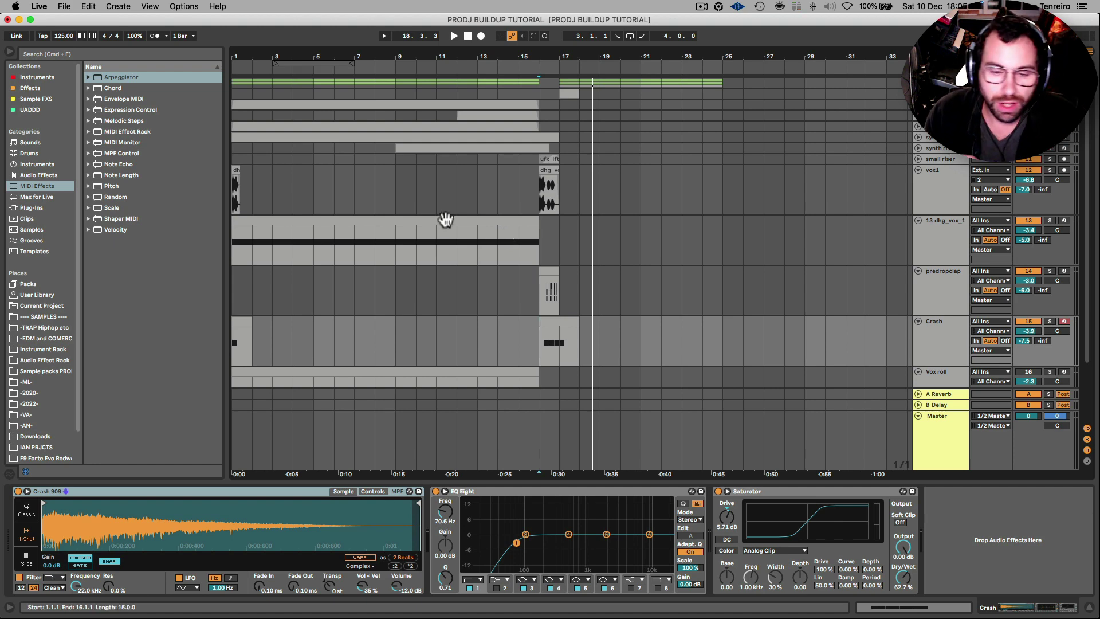
Step: Select the new vocal roll clip, unfold the synth riser and synth riser 2 tracks, and open the synth riser clip's notes
{"action": "left_click", "coordinate": [398, 221]}
{"action": "scroll", "coordinate": [437, 255], "scroll_direction": "down", "scroll_amount": 3}
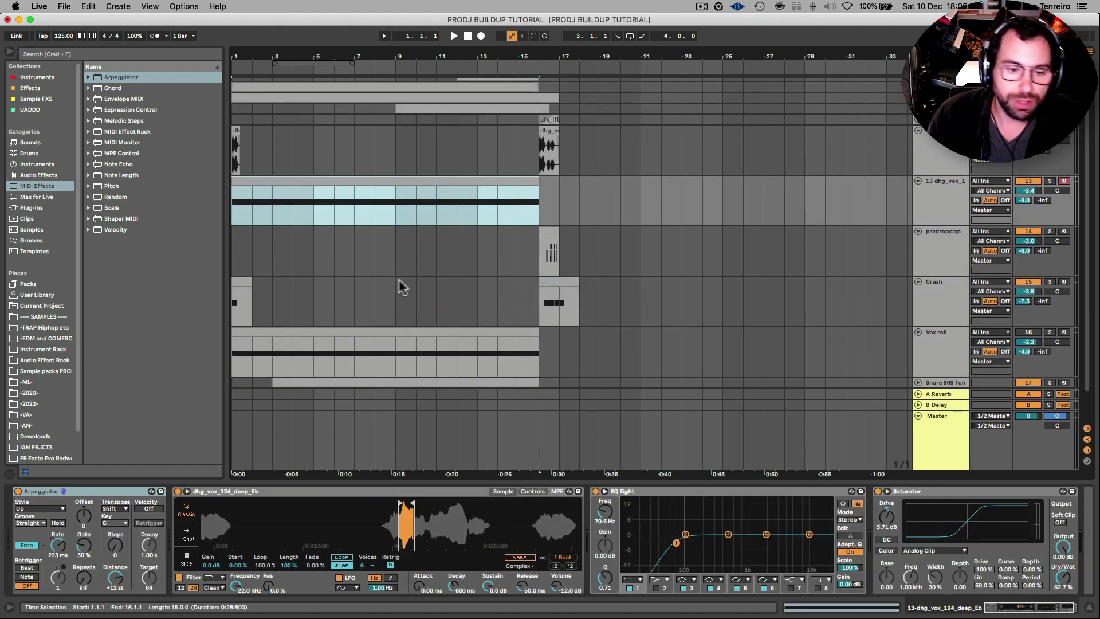
{"action": "scroll", "coordinate": [393, 290], "scroll_direction": "up", "scroll_amount": 3}
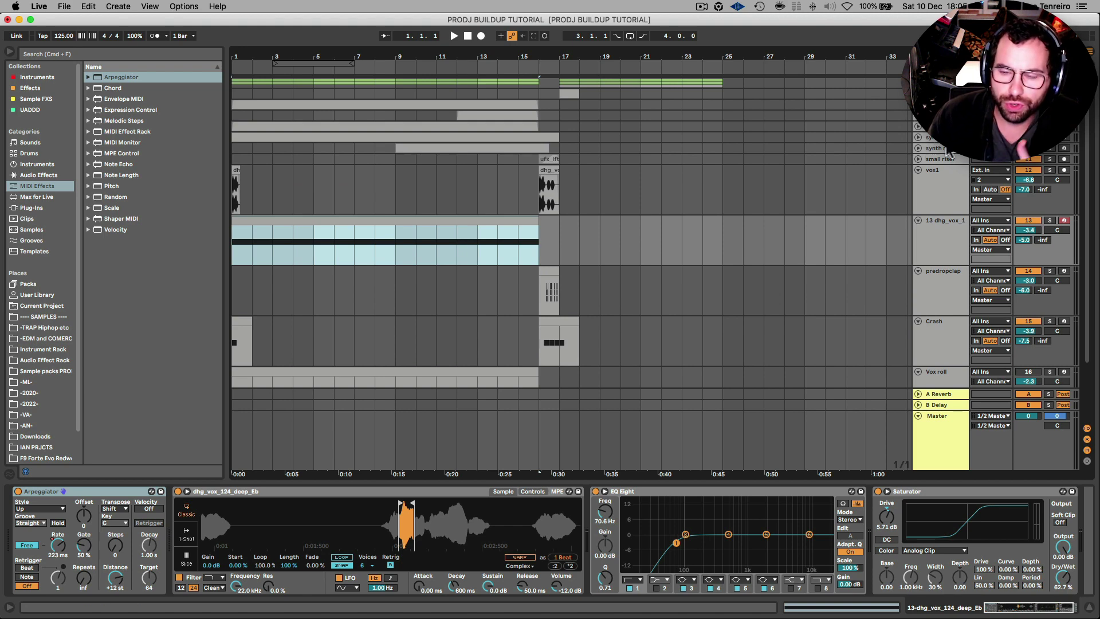
{"action": "left_click", "coordinate": [918, 148]}
{"action": "left_click", "coordinate": [917, 138]}
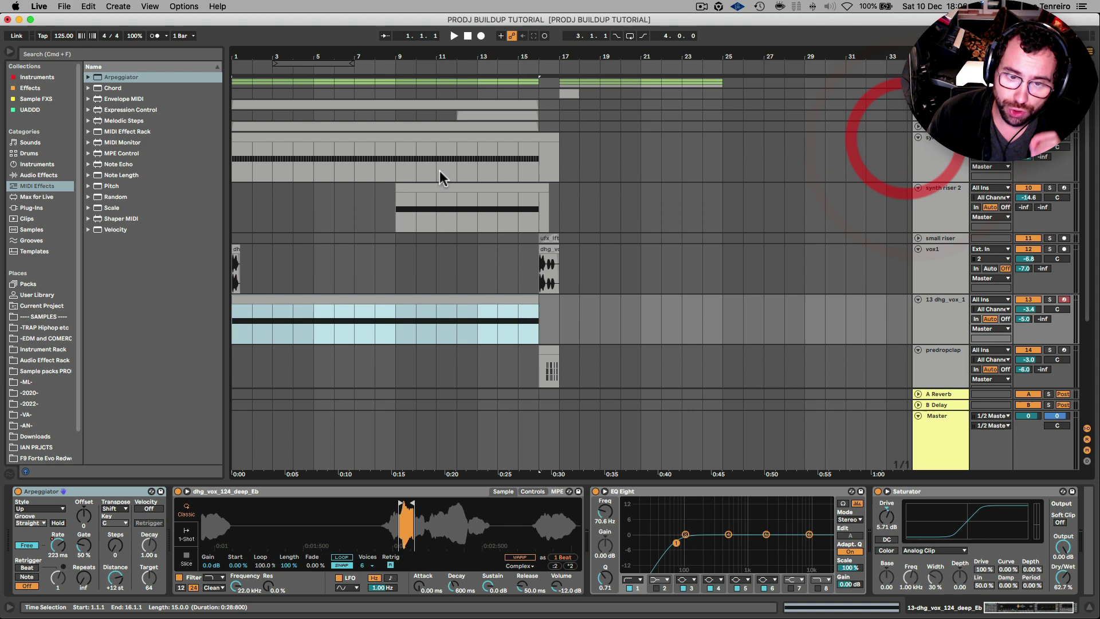
{"action": "left_click", "coordinate": [446, 140]}
{"action": "left_click", "coordinate": [120, 408]}
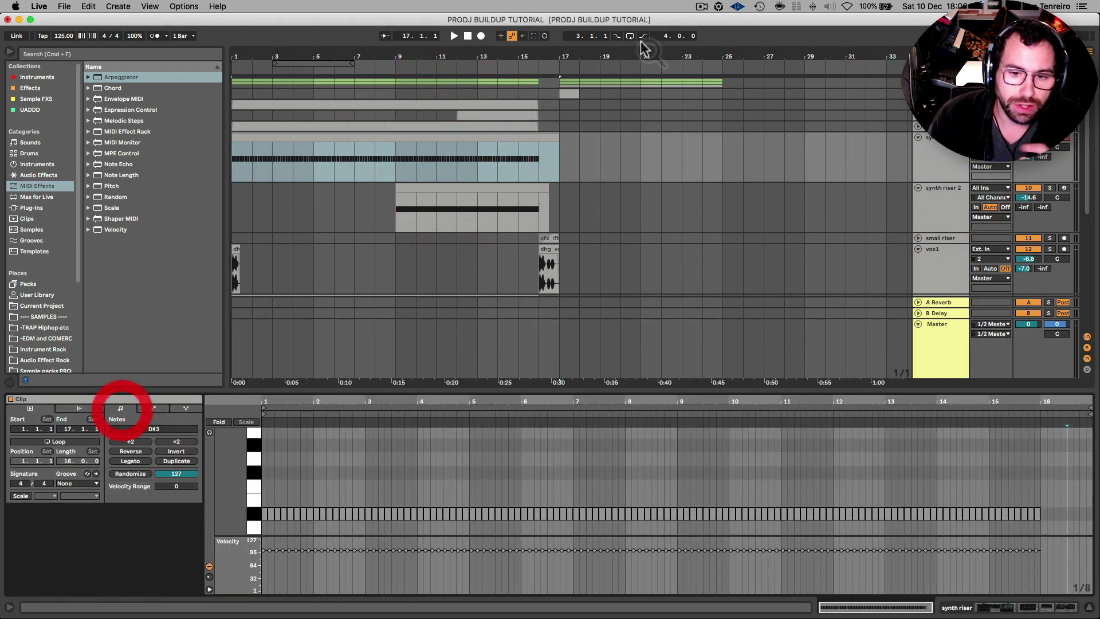
Step: Examine the BASS clip starting at bar 17 and compare it with the synth riser clip's notes
{"action": "scroll", "coordinate": [607, 143], "scroll_direction": "up", "scroll_amount": 5}
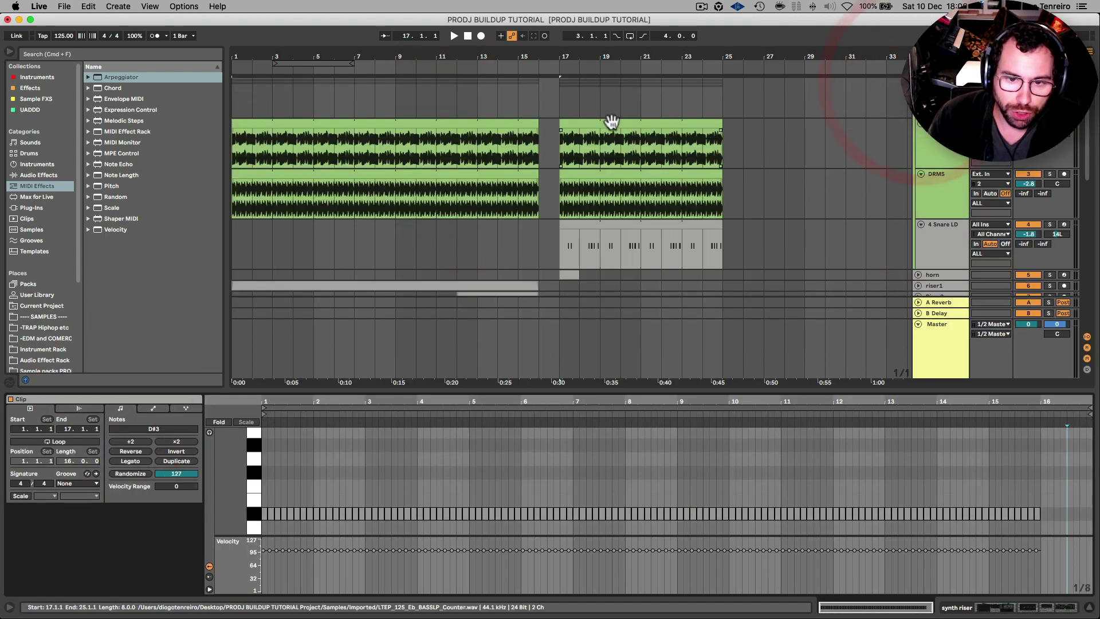
{"action": "left_click", "coordinate": [604, 122]}
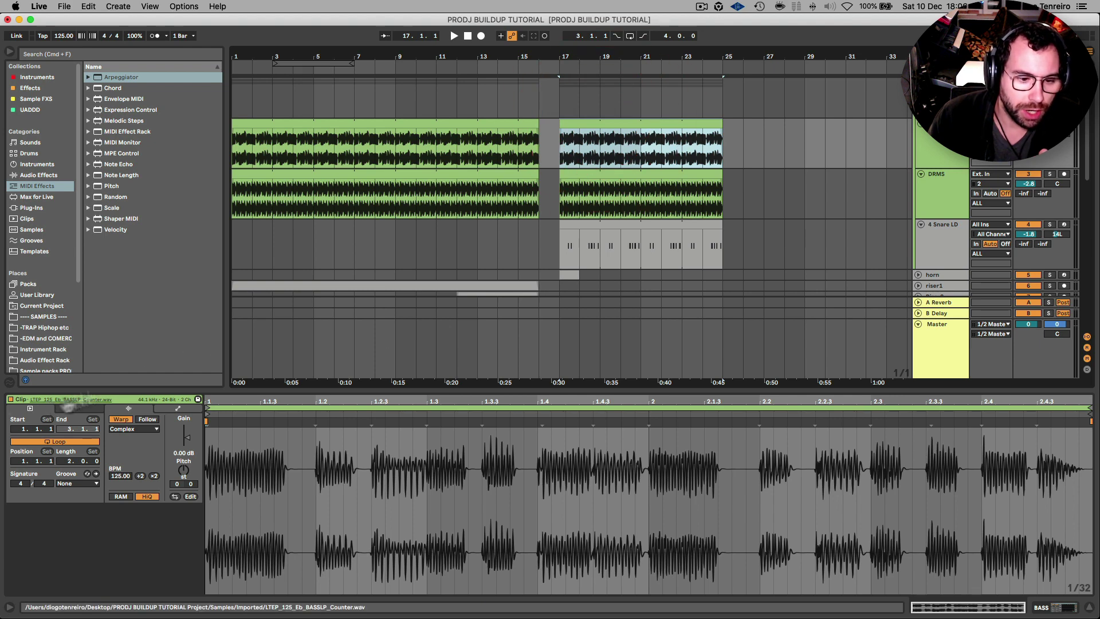
{"action": "scroll", "coordinate": [579, 206], "scroll_direction": "down", "scroll_amount": 5}
{"action": "left_click", "coordinate": [533, 206]}
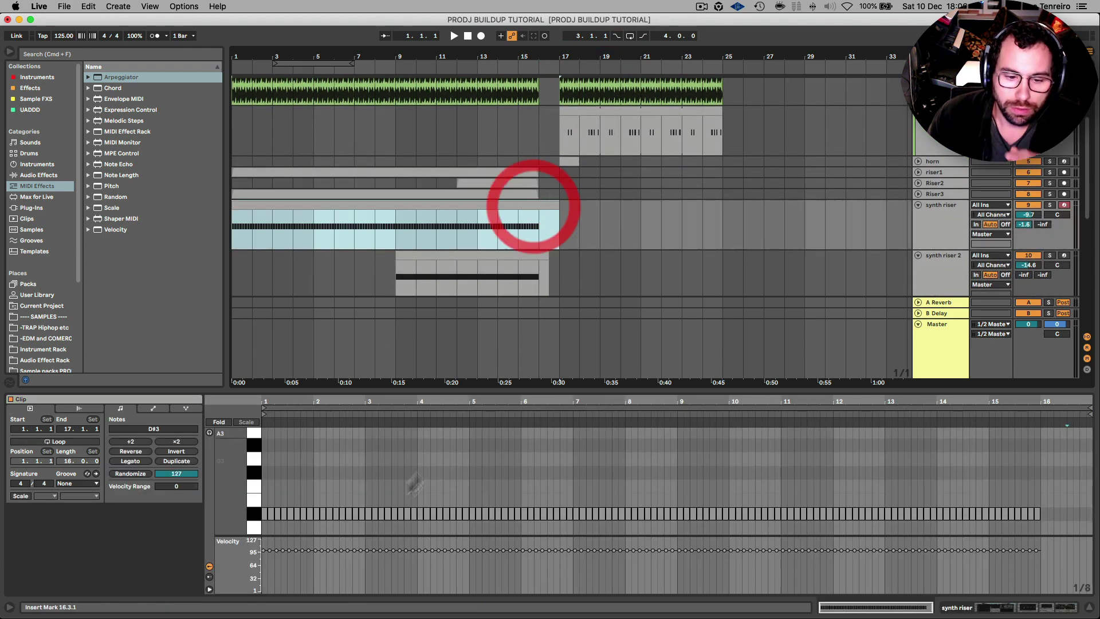
Step: Open the synth riser 2 clip to examine its sustained note, and show the track's device chain
{"action": "left_click", "coordinate": [493, 255]}
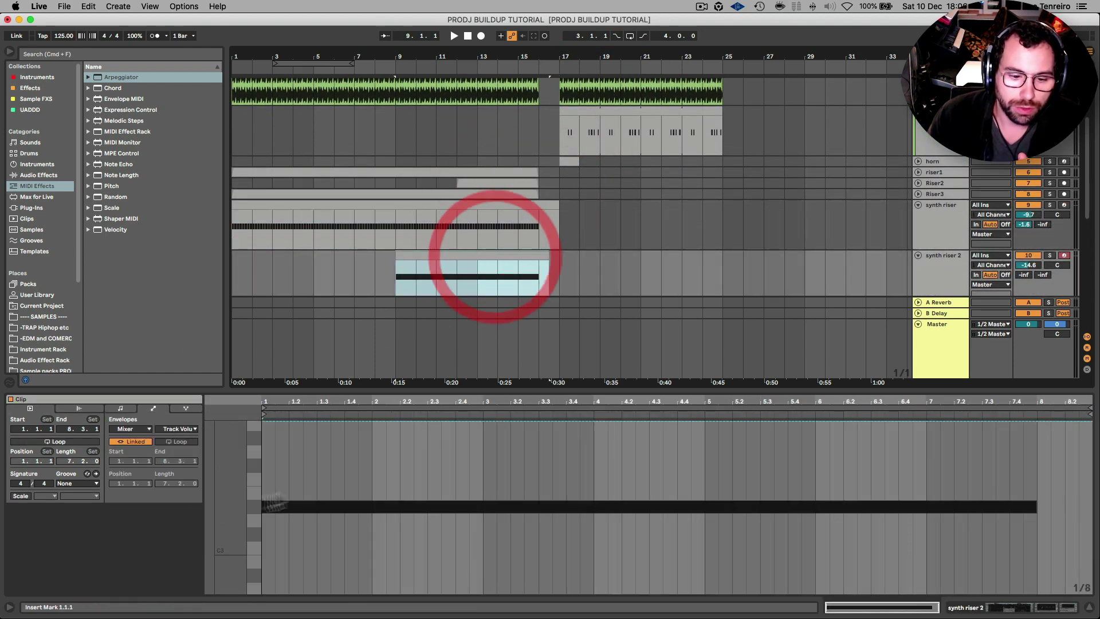
{"action": "left_click", "coordinate": [131, 408]}
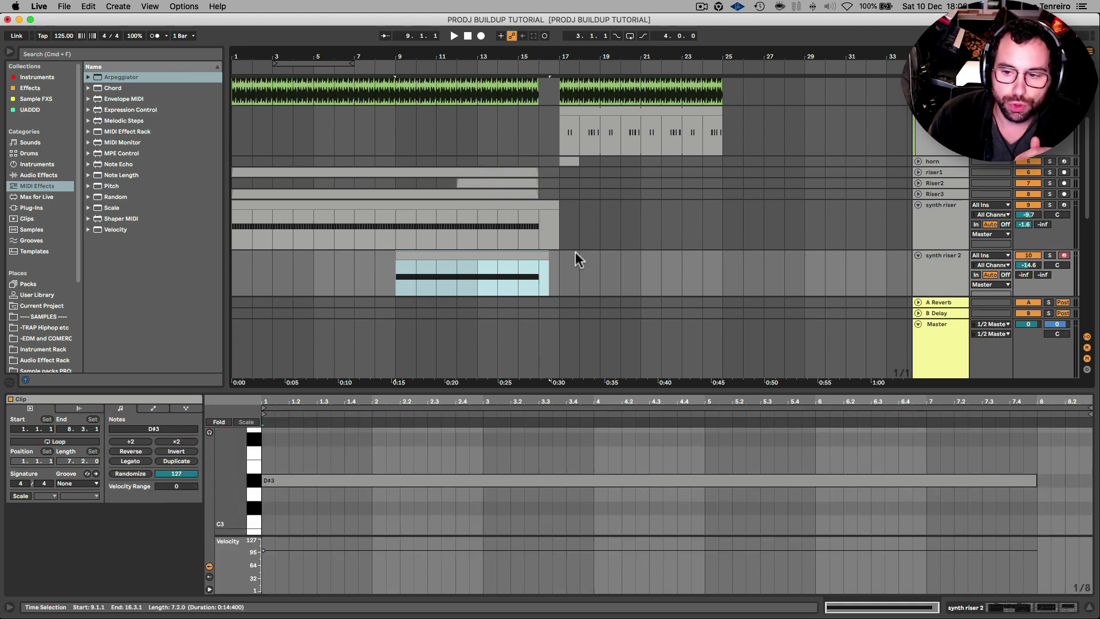
{"action": "key", "text": "shift+Tab"}
{"action": "scroll", "coordinate": [475, 245], "scroll_direction": "down", "scroll_amount": 5}
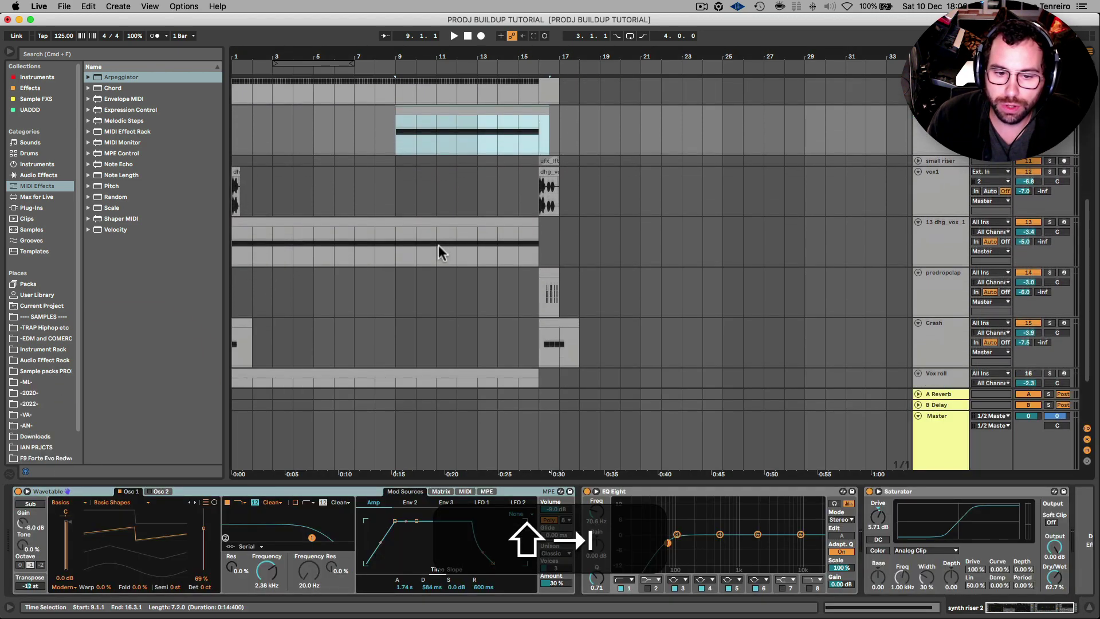
Step: Examine the 13 dhg_vox clip's sustained note and its Arpeggiator and sampler devices, and play the track soloed from bar 1
{"action": "left_click", "coordinate": [427, 208]}
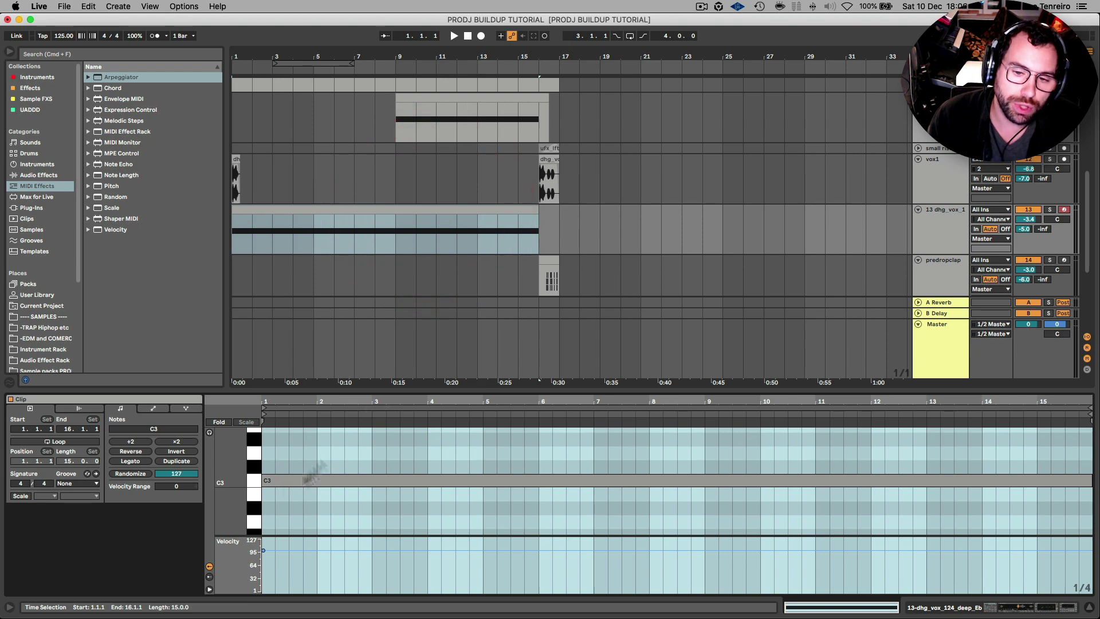
{"action": "key", "text": "shift+Tab"}
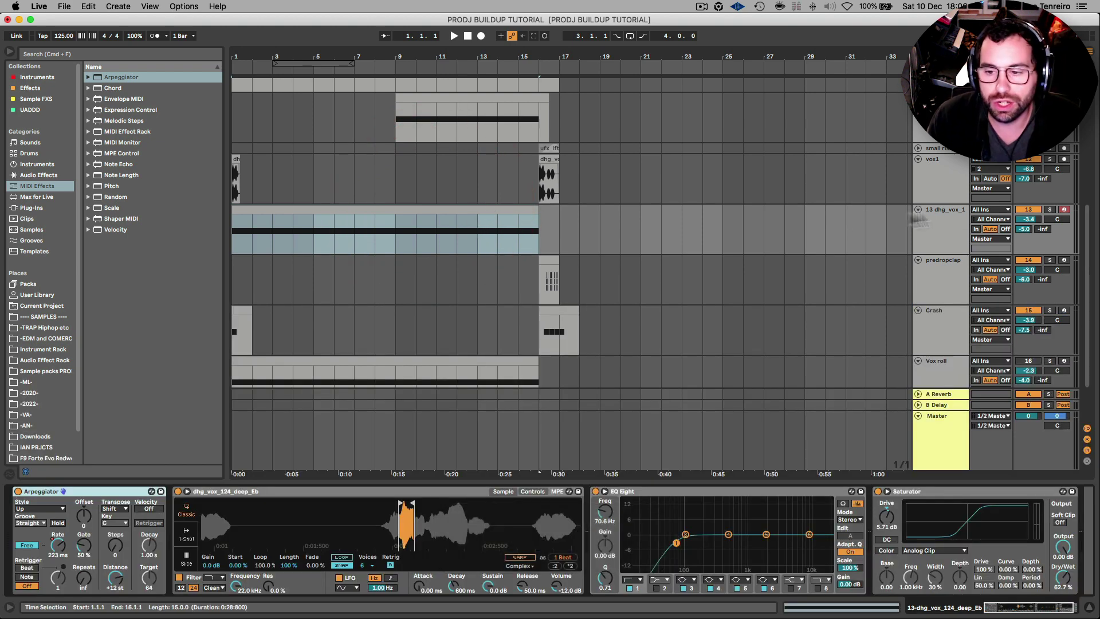
{"action": "left_click", "coordinate": [1058, 213]}
{"action": "key", "text": "shift+space"}
{"action": "left_click", "coordinate": [429, 212]}
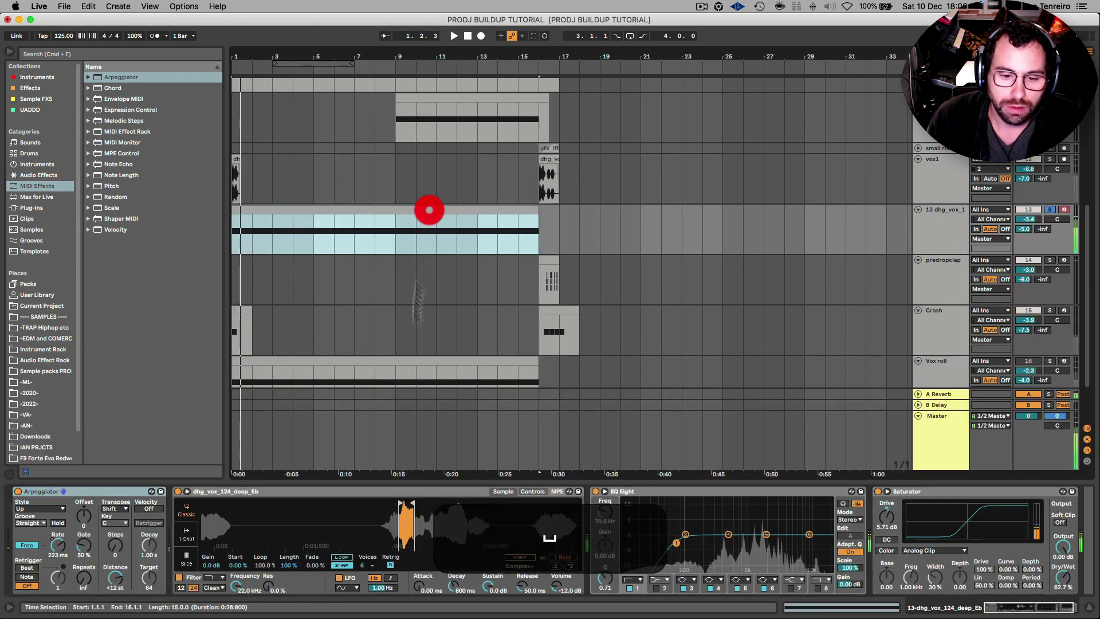
Step: Audition the vocal clip's sustained note at D3, move it back to C3 for comparison, and return to the device view
{"action": "key", "text": "shift+Tab"}
{"action": "left_click", "coordinate": [276, 450]}
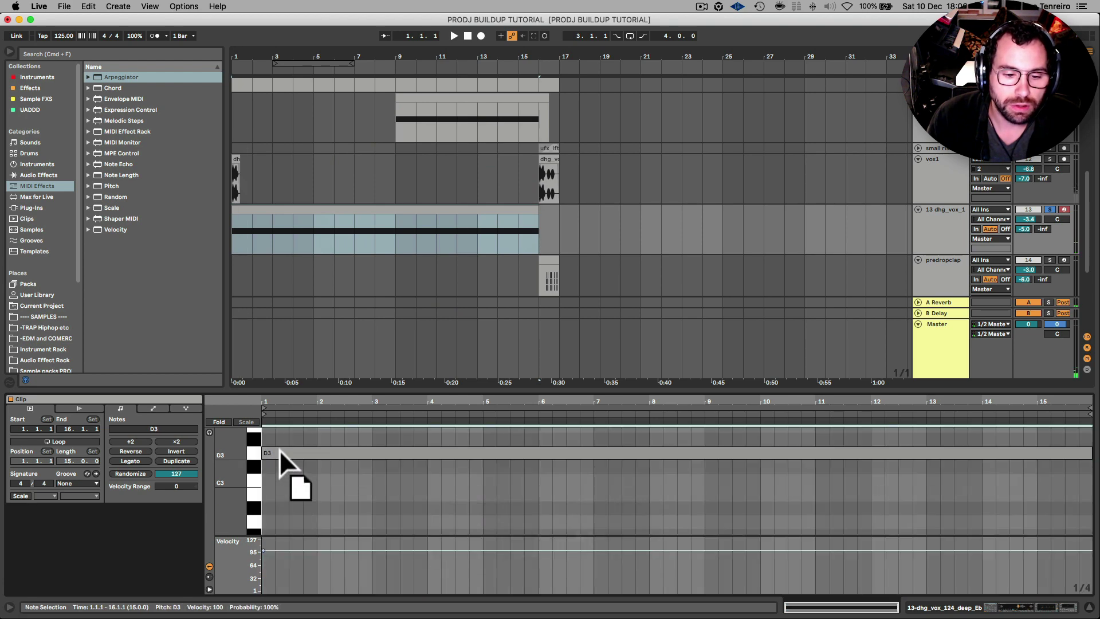
{"action": "key", "text": "space"}
{"action": "left_click_drag", "start_coordinate": [276, 450], "coordinate": [278, 480]}
{"action": "key", "text": "space"}
{"action": "key", "text": "space"}
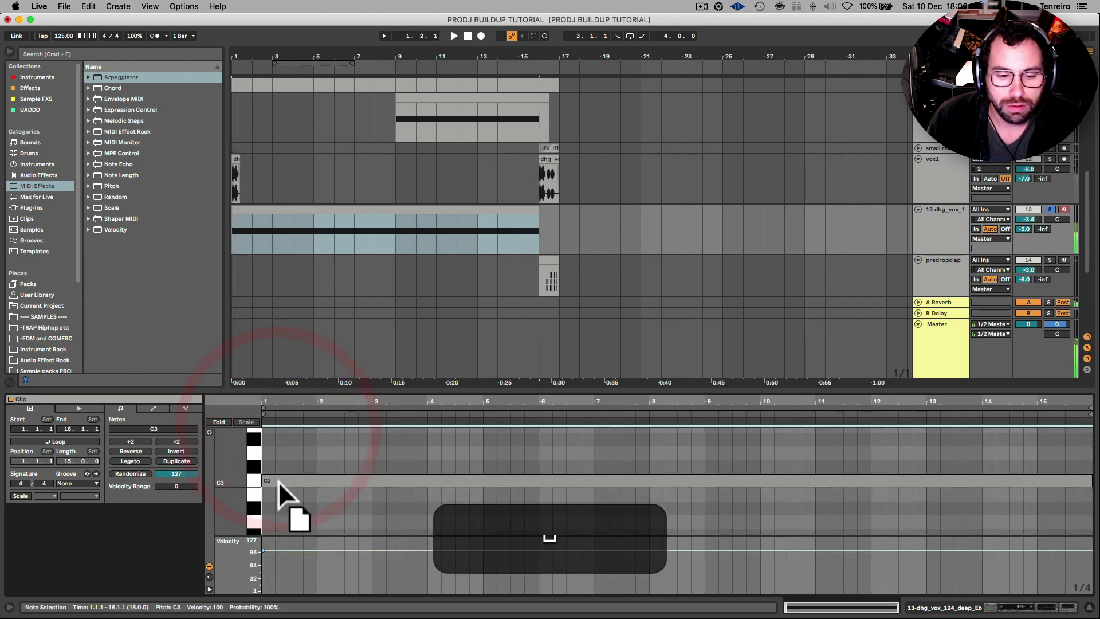
{"action": "key", "text": "shift+Tab"}
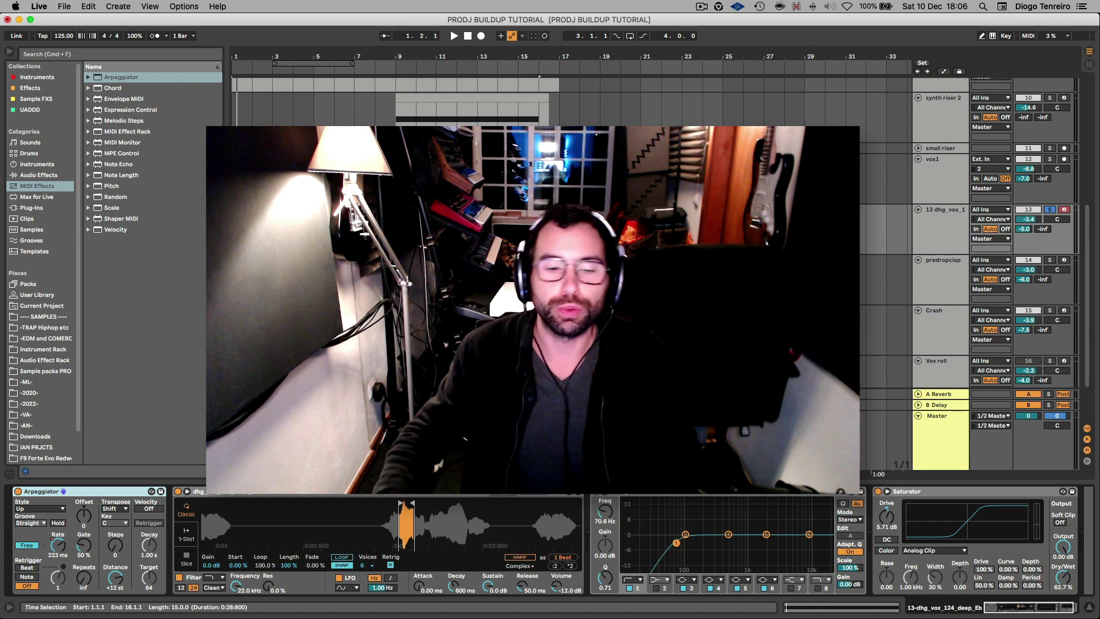
Step: Unsolo the 13 dhg_vox track and play the full arrangement from bar 16 through the drop
{"action": "left_click", "coordinate": [542, 232]}
{"action": "key", "text": "space"}
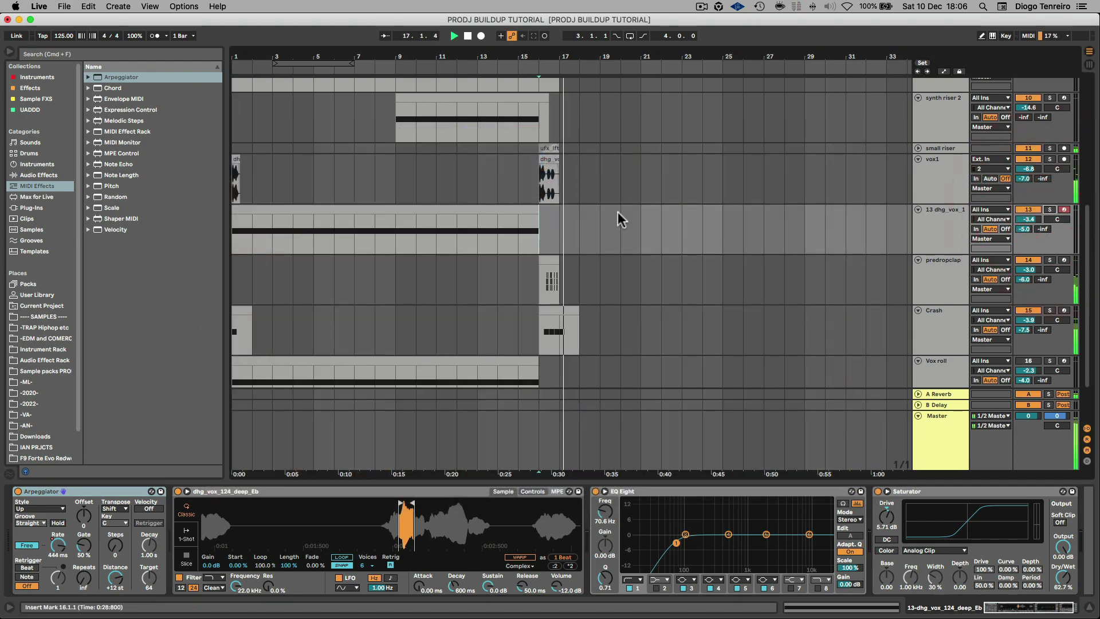
{"action": "scroll", "coordinate": [619, 266], "scroll_direction": "up", "scroll_amount": 10}
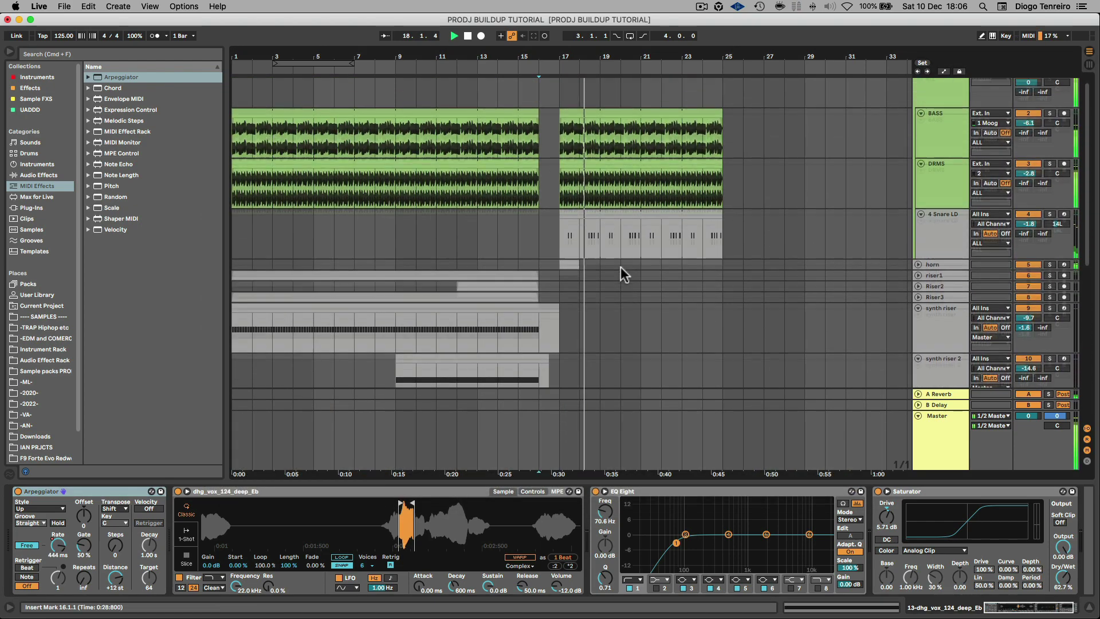